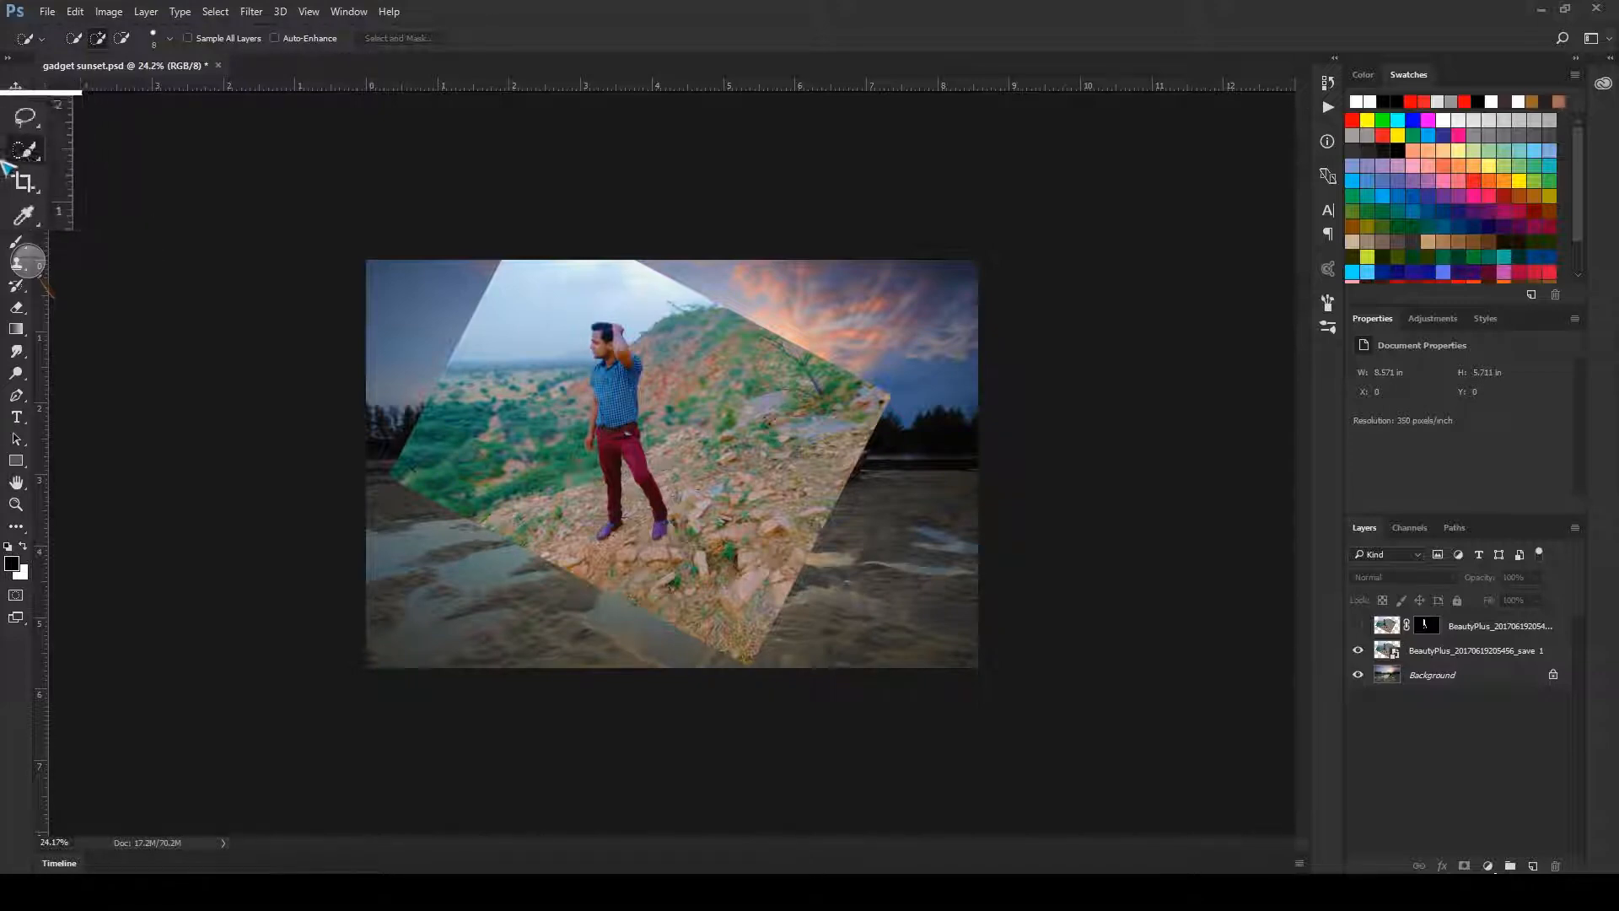
pyautogui.rightClick(15, 158)
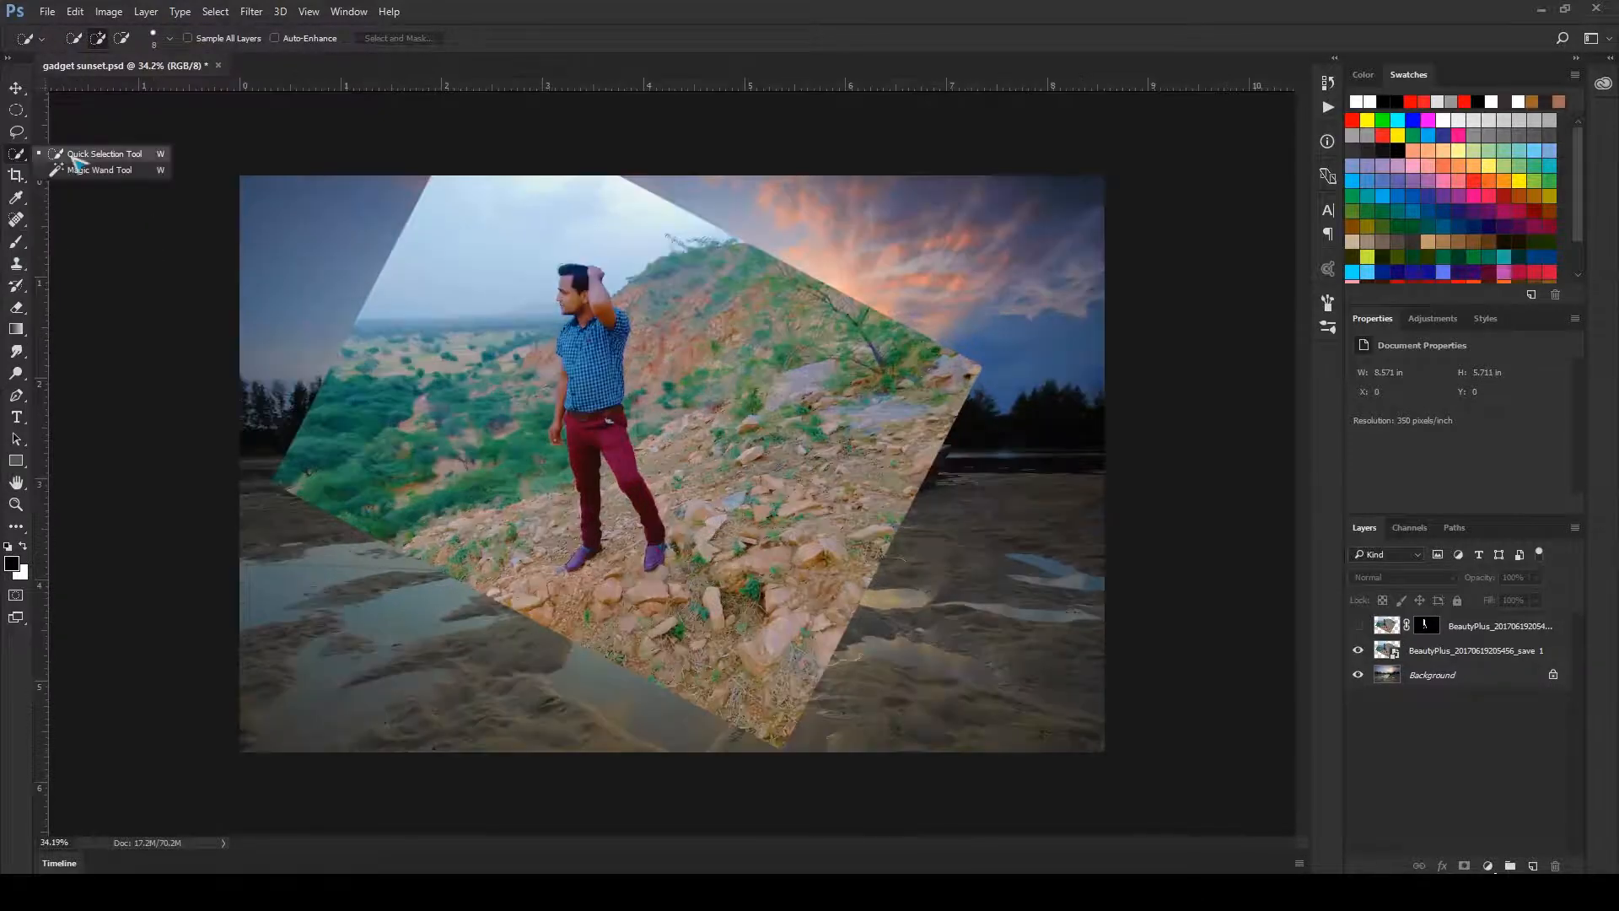
pyautogui.click(84, 156)
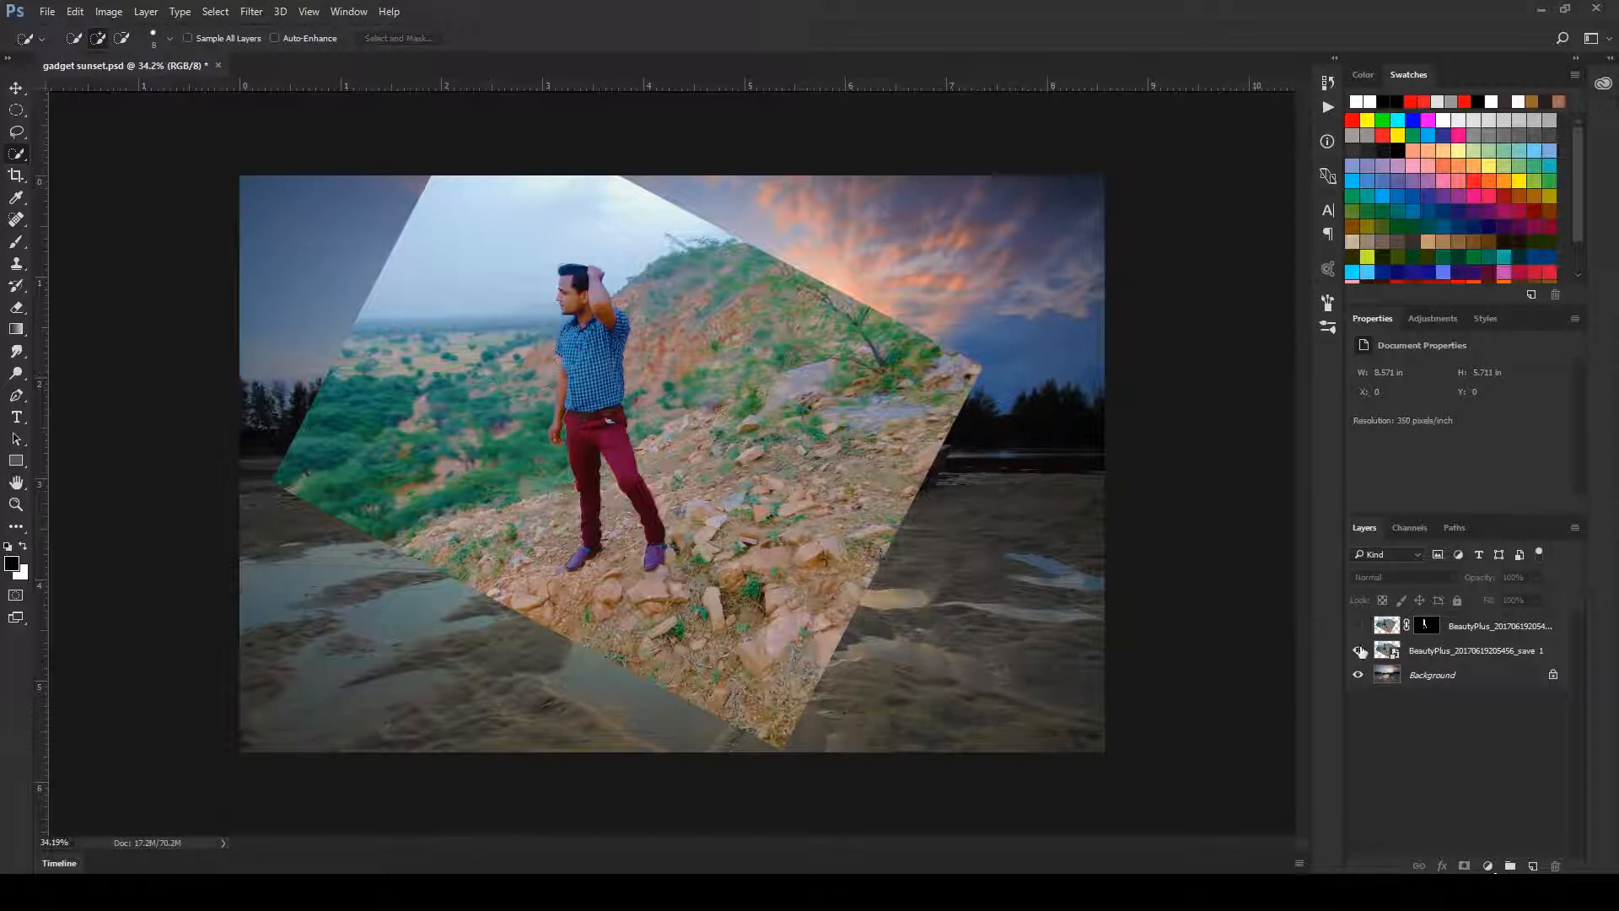
pyautogui.click(1387, 657)
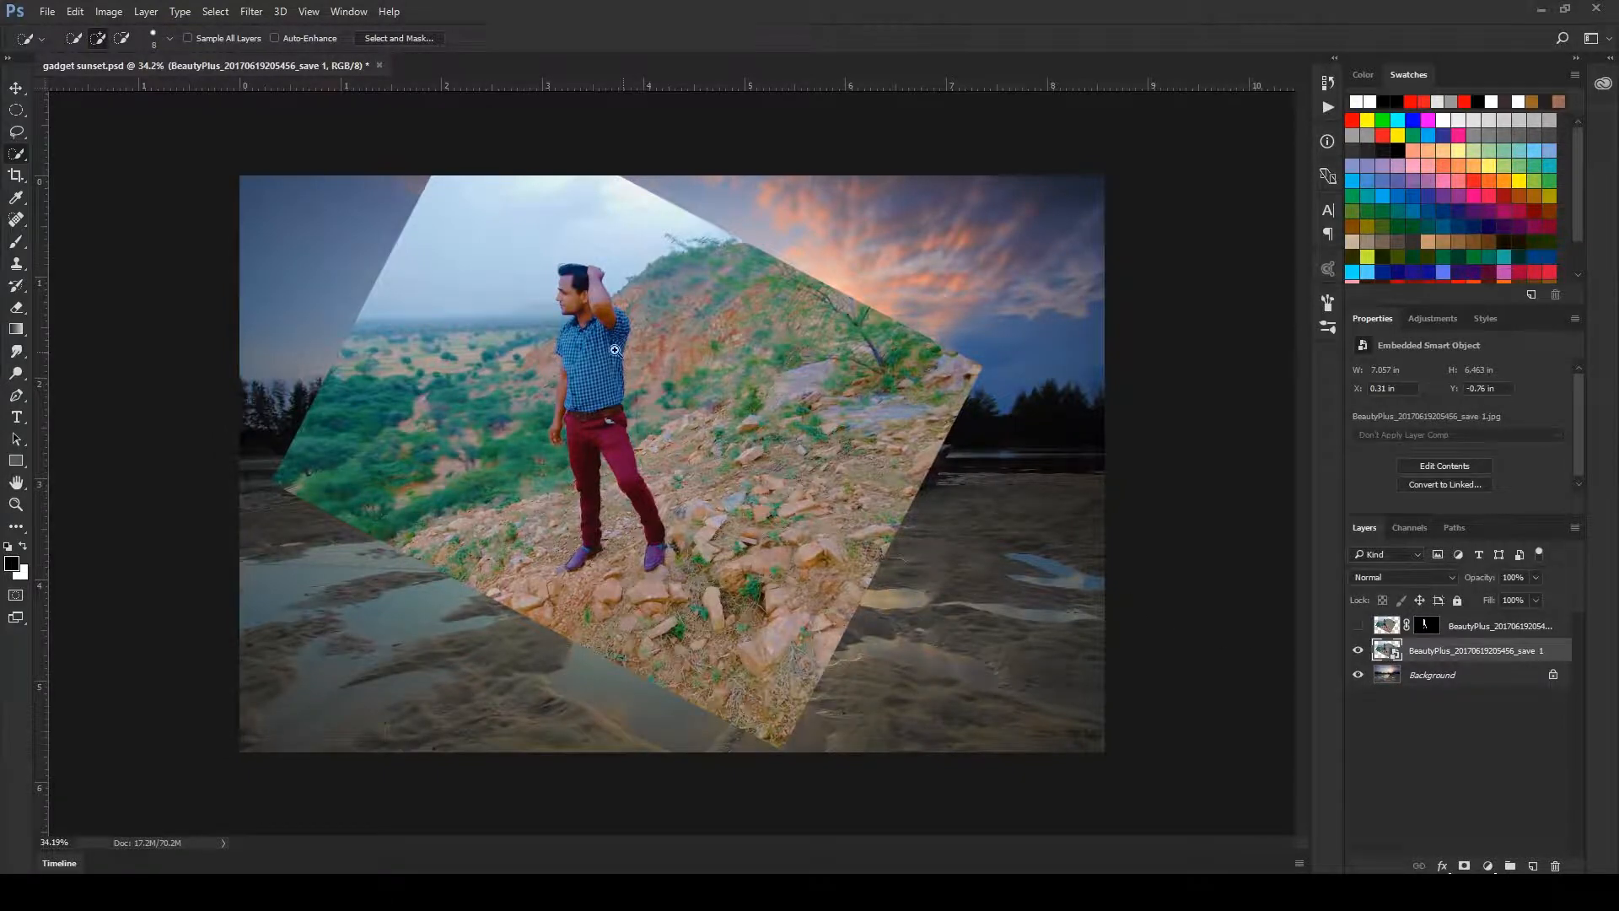
pyautogui.moveTo(558, 330); pyautogui.dragTo(613, 359)
pyautogui.moveTo(597, 250)
pyautogui.mouseDown()
pyautogui.moveTo(648, 290)
pyautogui.moveTo(668, 336)
pyautogui.moveTo(639, 564)
pyautogui.moveTo(667, 570)
pyautogui.moveTo(599, 385)
pyautogui.moveTo(656, 547)
pyautogui.mouseUp()
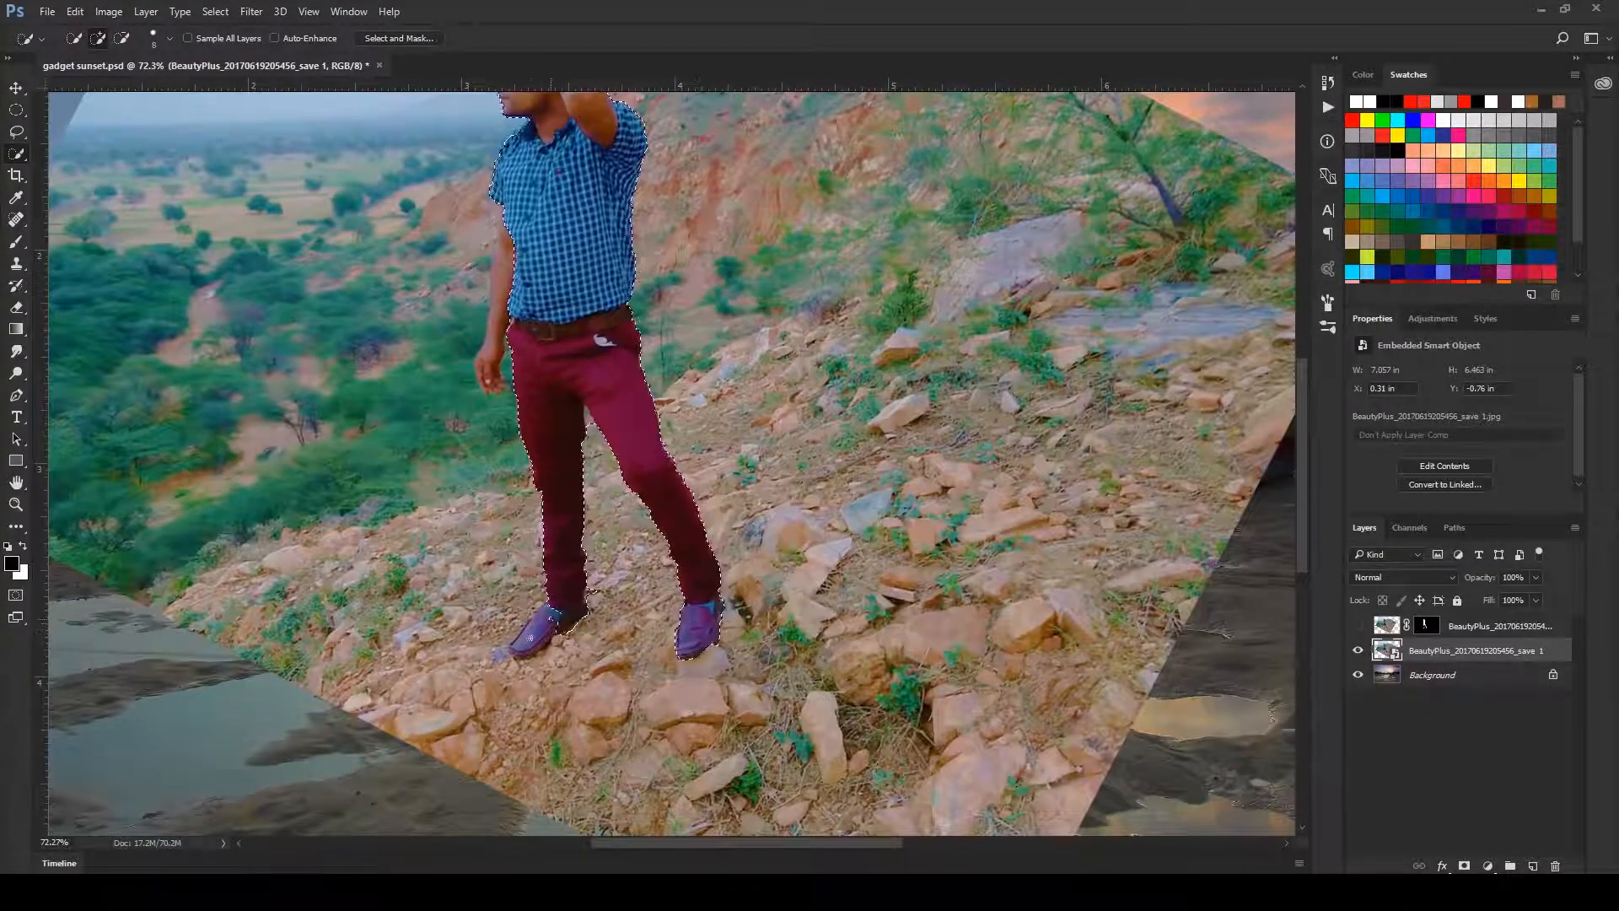
# - Add the man's hanging forearm and hand to the selection and check the edges around his waist and trousers
pyautogui.click(498, 305)
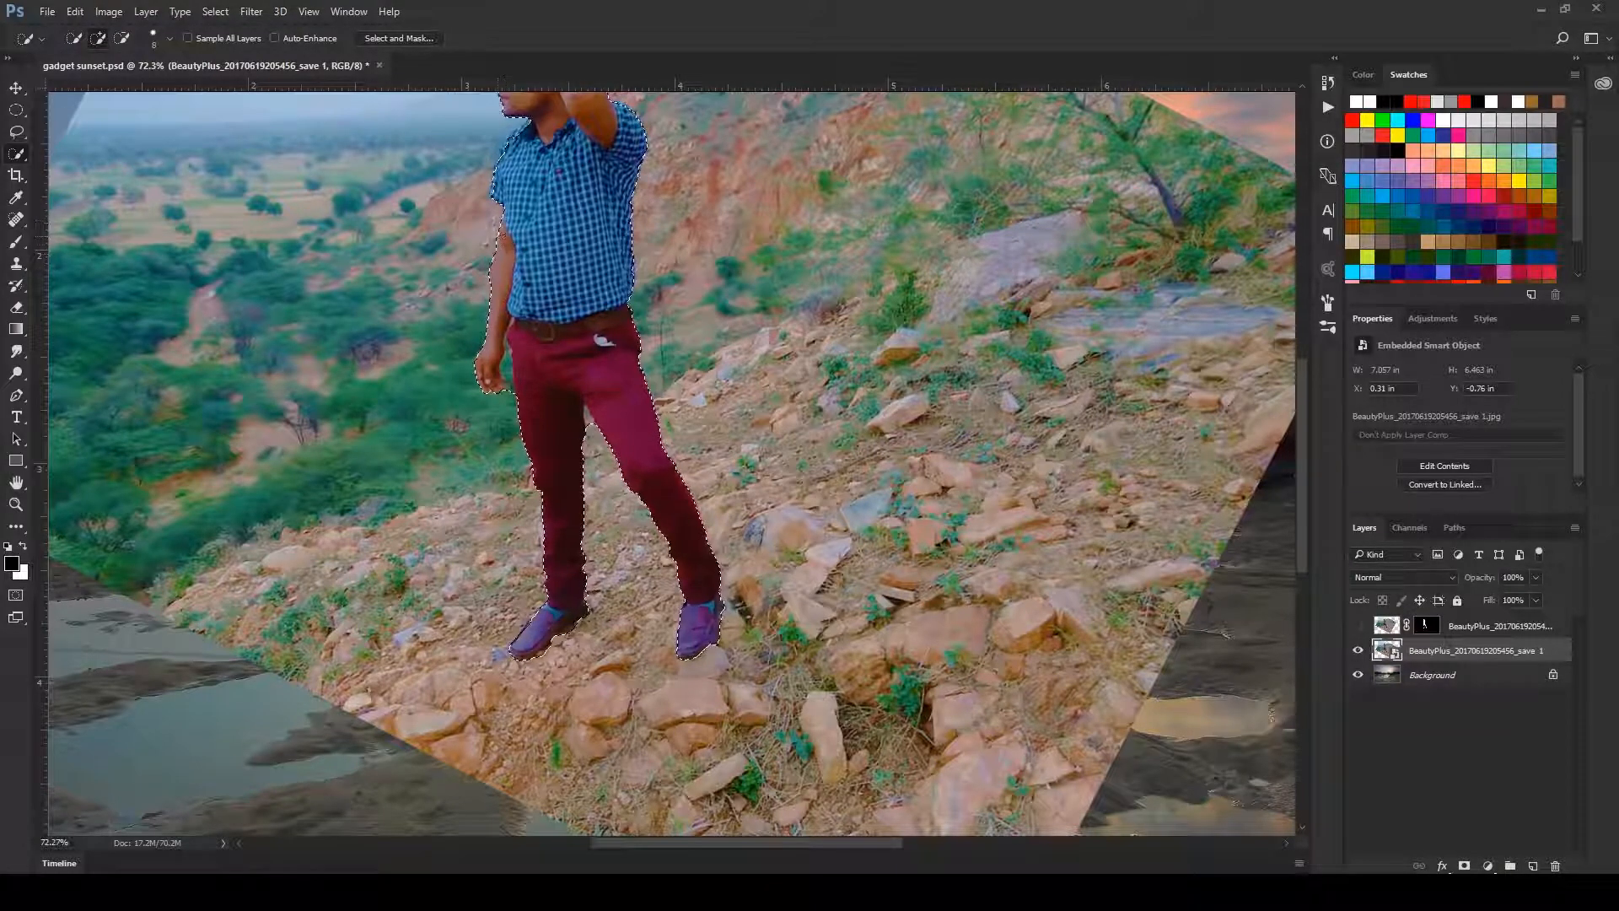
pyautogui.moveTo(519, 365)
pyautogui.mouseDown()
pyautogui.moveTo(549, 390)
pyautogui.moveTo(549, 447)
pyautogui.moveTo(614, 439)
pyautogui.mouseUp()
pyautogui.moveTo(500, 376); pyautogui.dragTo(502, 431)
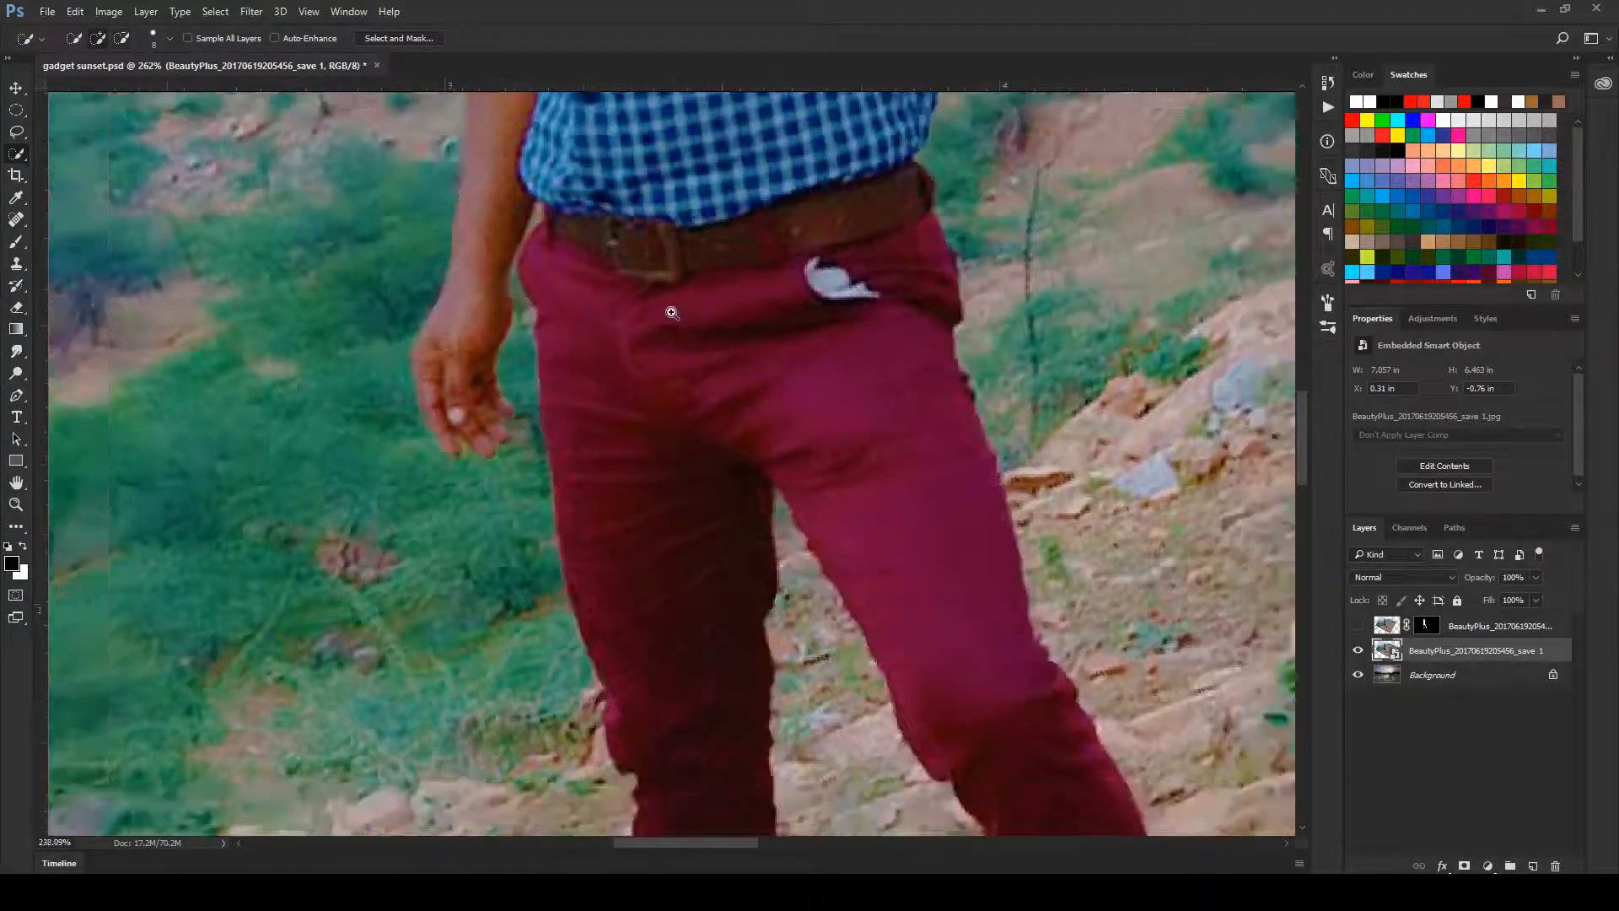
pyautogui.moveTo(671, 312); pyautogui.dragTo(663, 293)
pyautogui.moveTo(722, 229); pyautogui.dragTo(643, 461)
pyautogui.moveTo(591, 283)
pyautogui.mouseDown()
pyautogui.moveTo(622, 292)
pyautogui.moveTo(539, 283)
pyautogui.moveTo(596, 281)
pyautogui.moveTo(597, 298)
pyautogui.mouseUp()
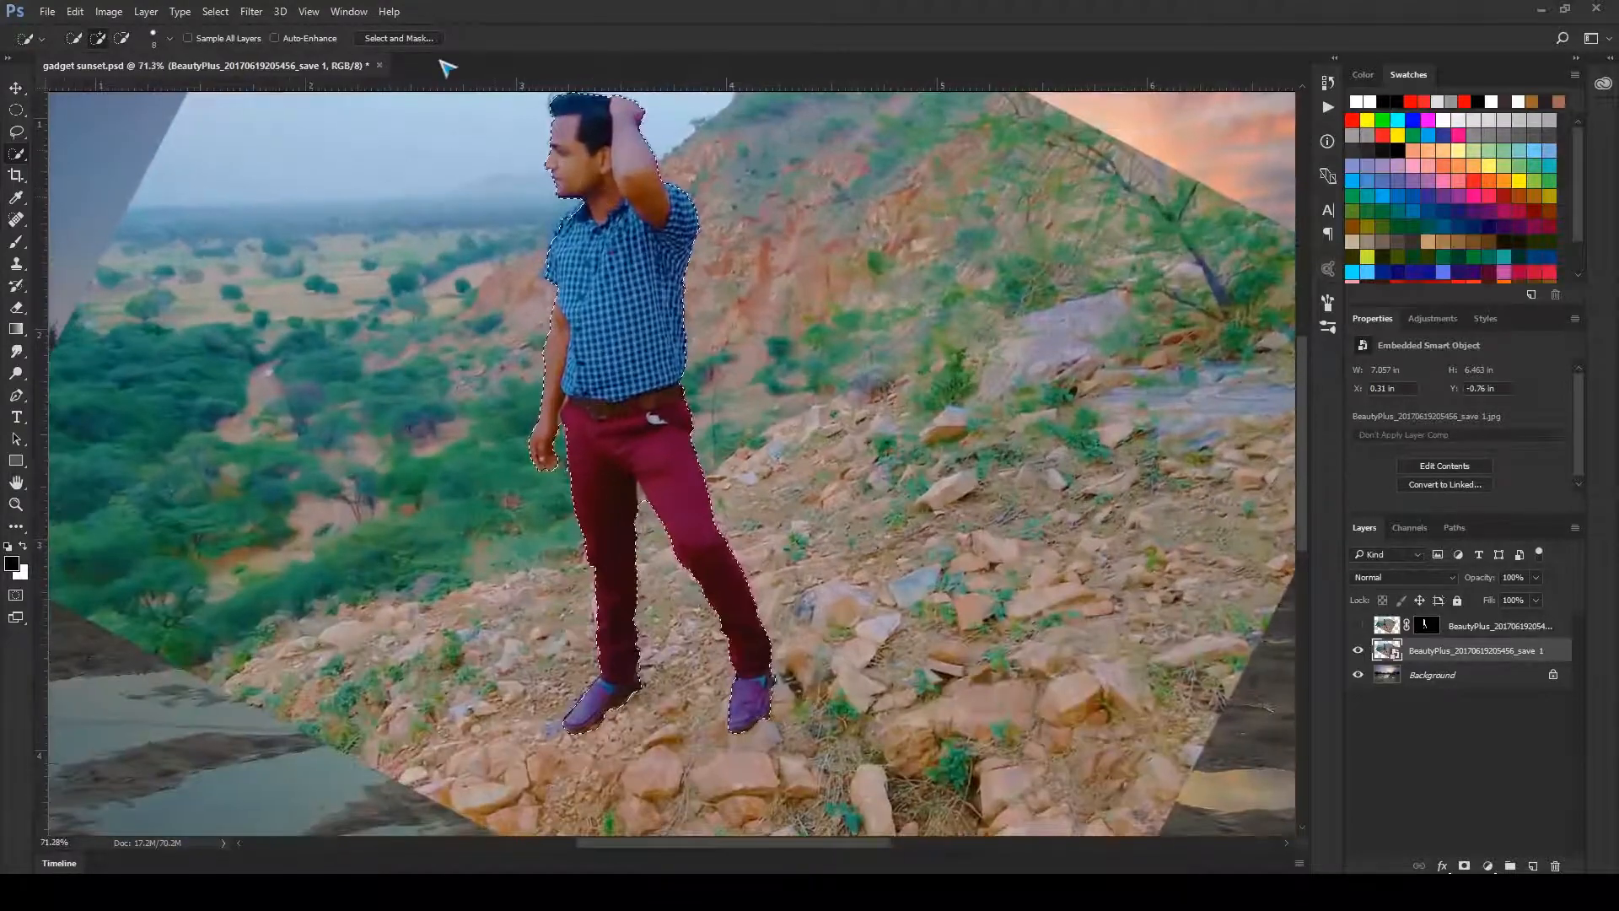
# - Open Select and Mask for the man, set the output to New Layer with Layer Mask, and cancel and clear the selection
pyautogui.press('super+plus')
pyautogui.press('super+plus')
pyautogui.click(398, 39)
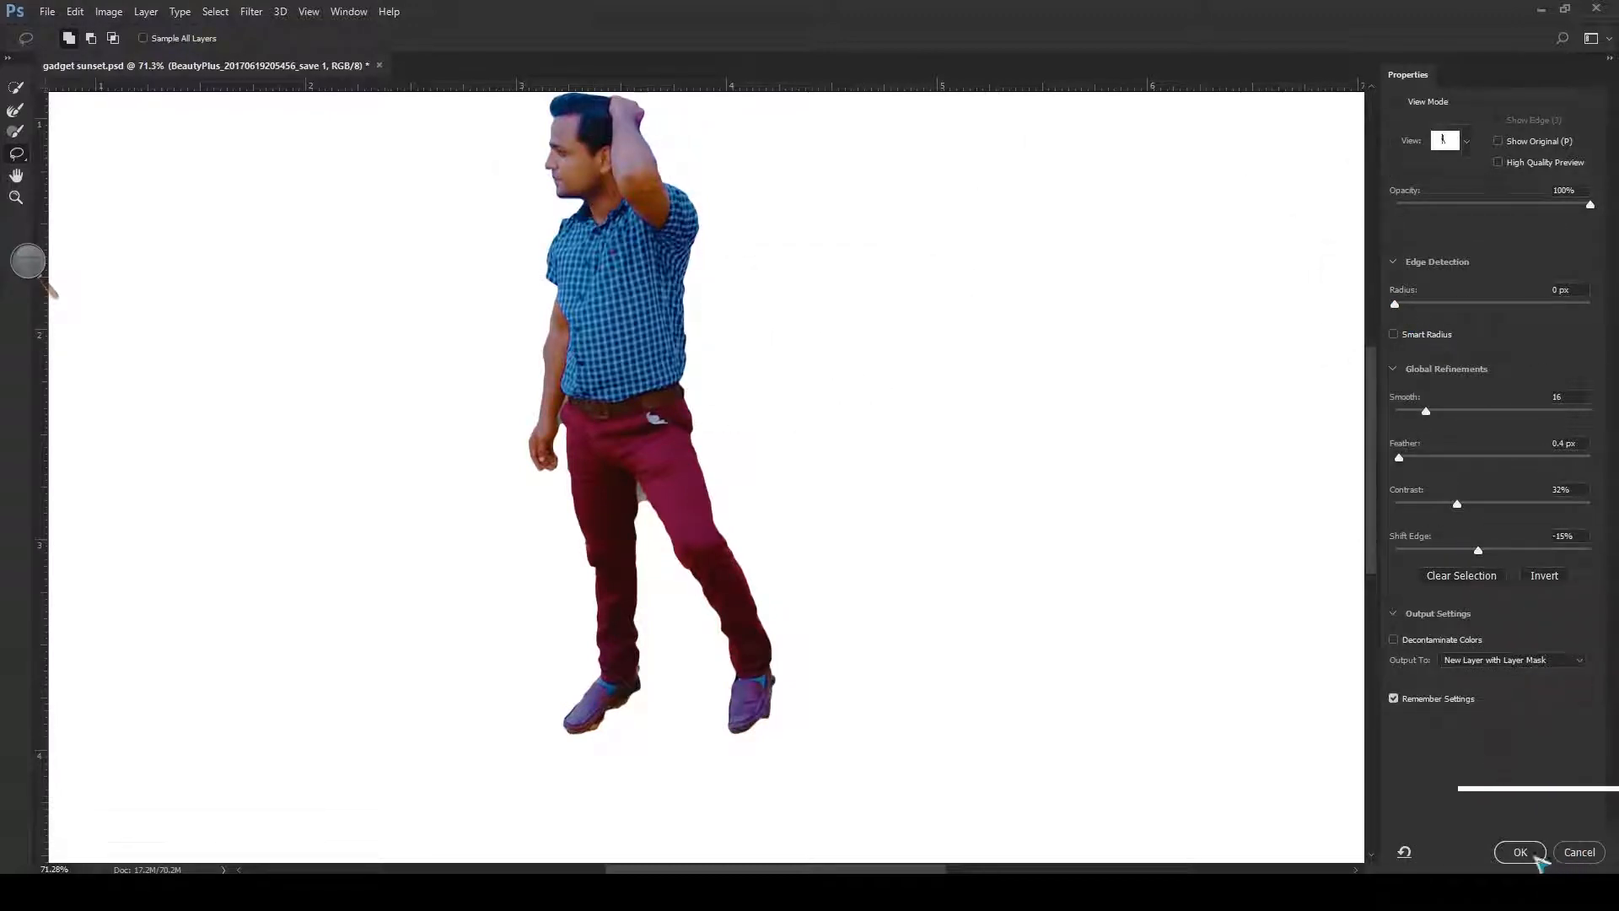
pyautogui.click(1550, 660)
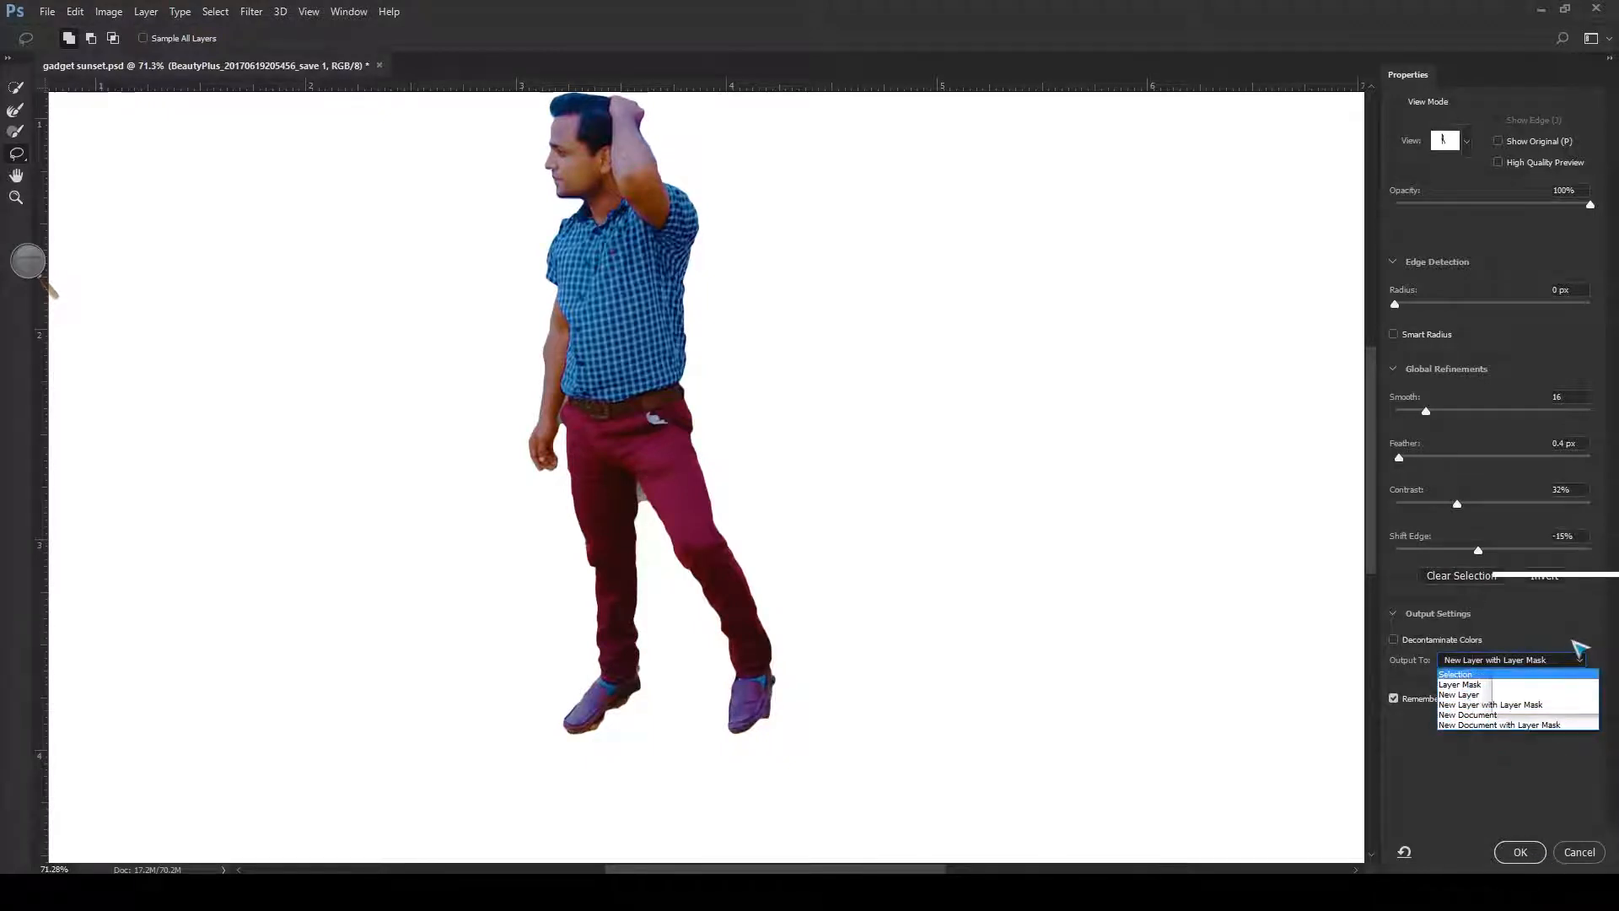
pyautogui.click(1554, 705)
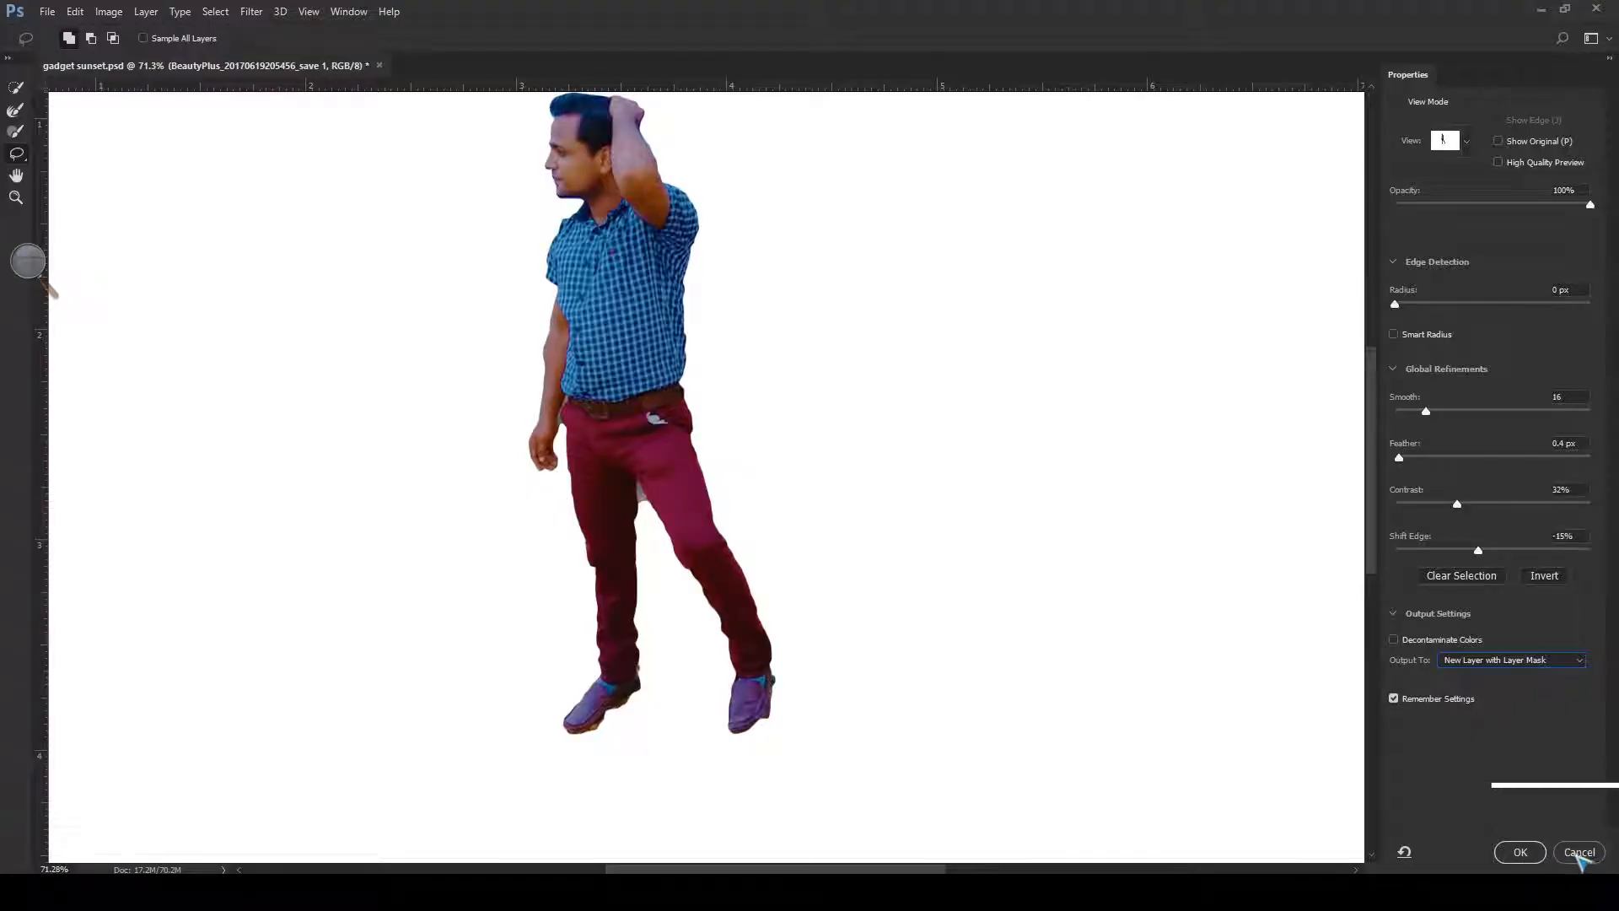
pyautogui.click(1579, 852)
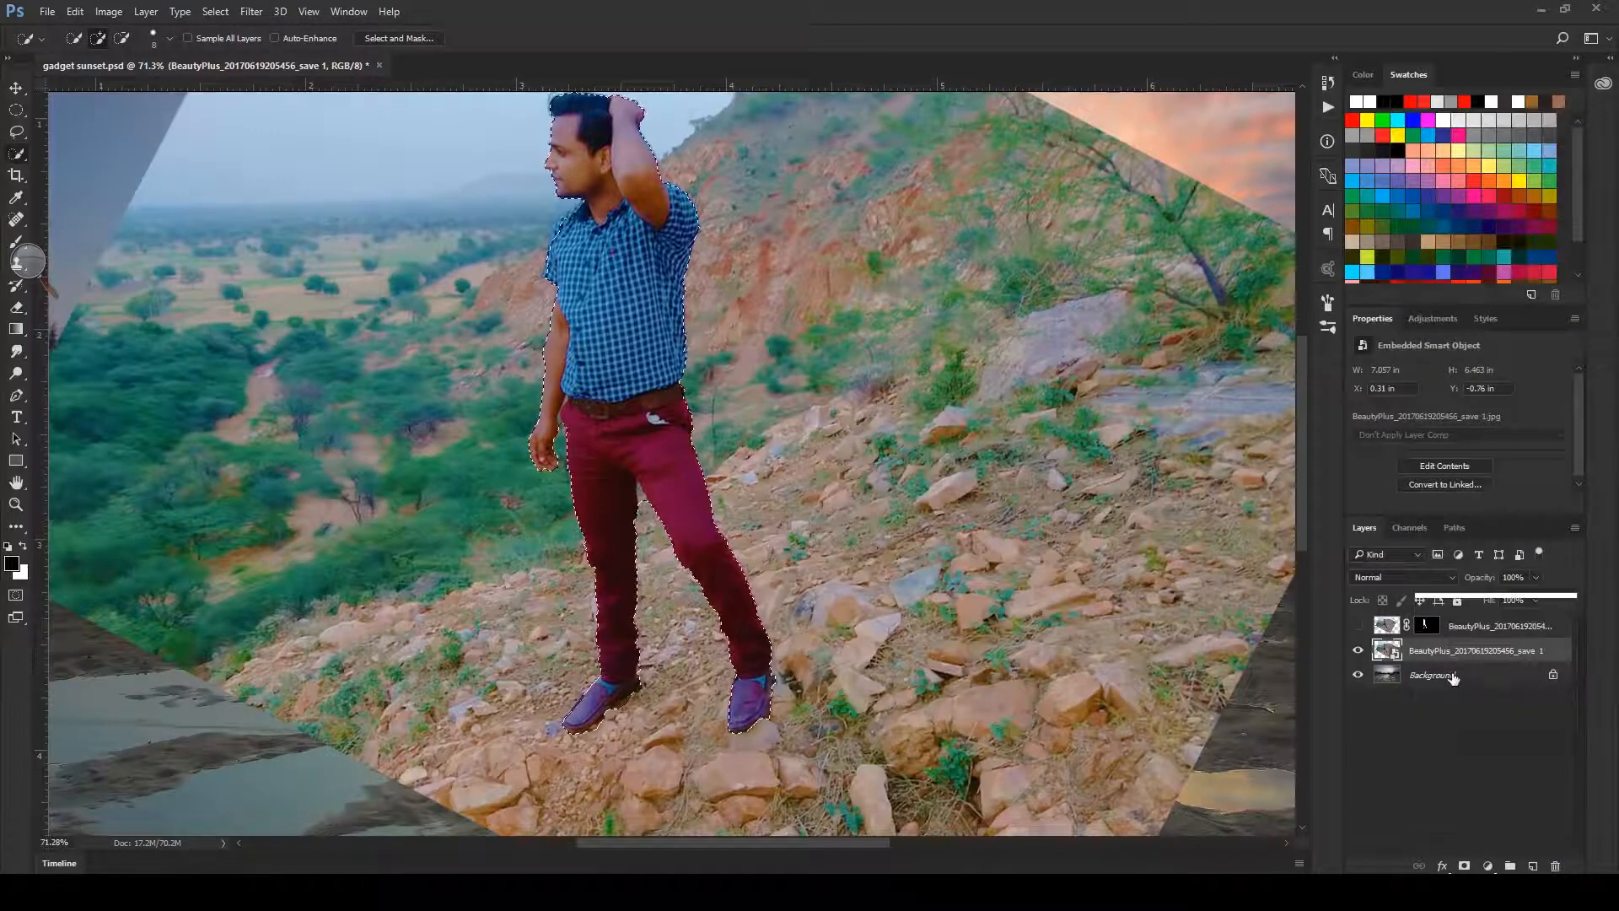
pyautogui.hotkey('ctrl', 'd')
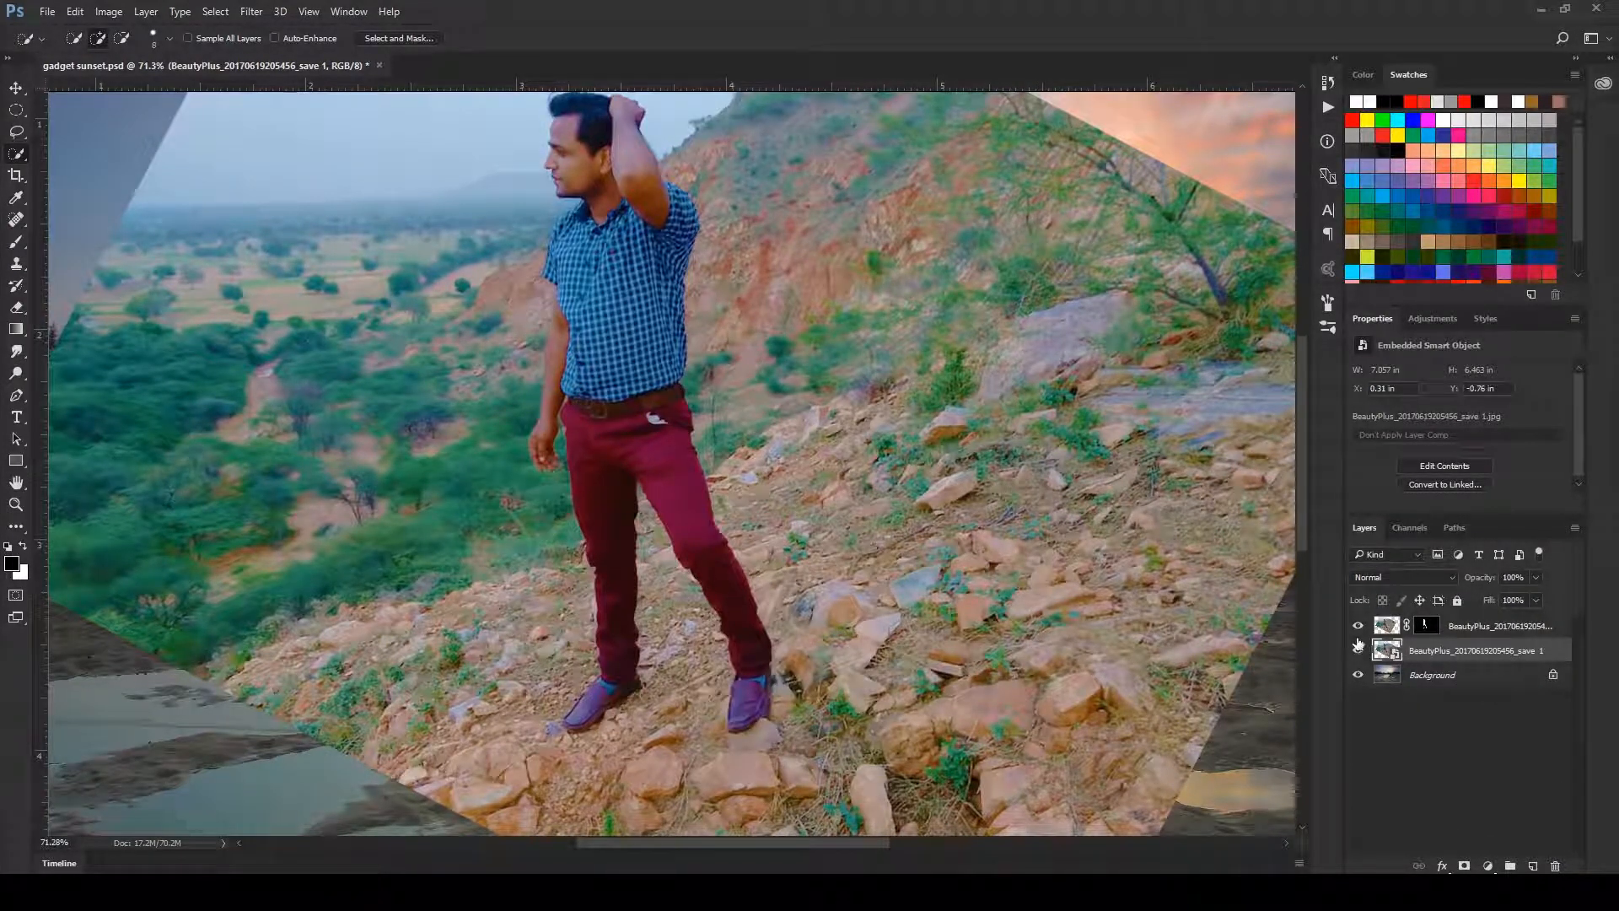
# - Show the masked cut-out of the man over the sunset background and hide the original photo layer
pyautogui.click(1387, 626)
pyautogui.click(1358, 650)
pyautogui.click(1425, 626)
pyautogui.moveTo(1024, 437); pyautogui.dragTo(879, 455)
pyautogui.moveTo(645, 448); pyautogui.dragTo(736, 460)
pyautogui.moveTo(651, 582); pyautogui.dragTo(666, 584)
# - Move the cut-out man with the Move Tool so he stands in front of the boat's bow
pyautogui.press('v')
pyautogui.moveTo(587, 427); pyautogui.dragTo(732, 444)
pyautogui.moveTo(915, 484); pyautogui.dragTo(852, 497)
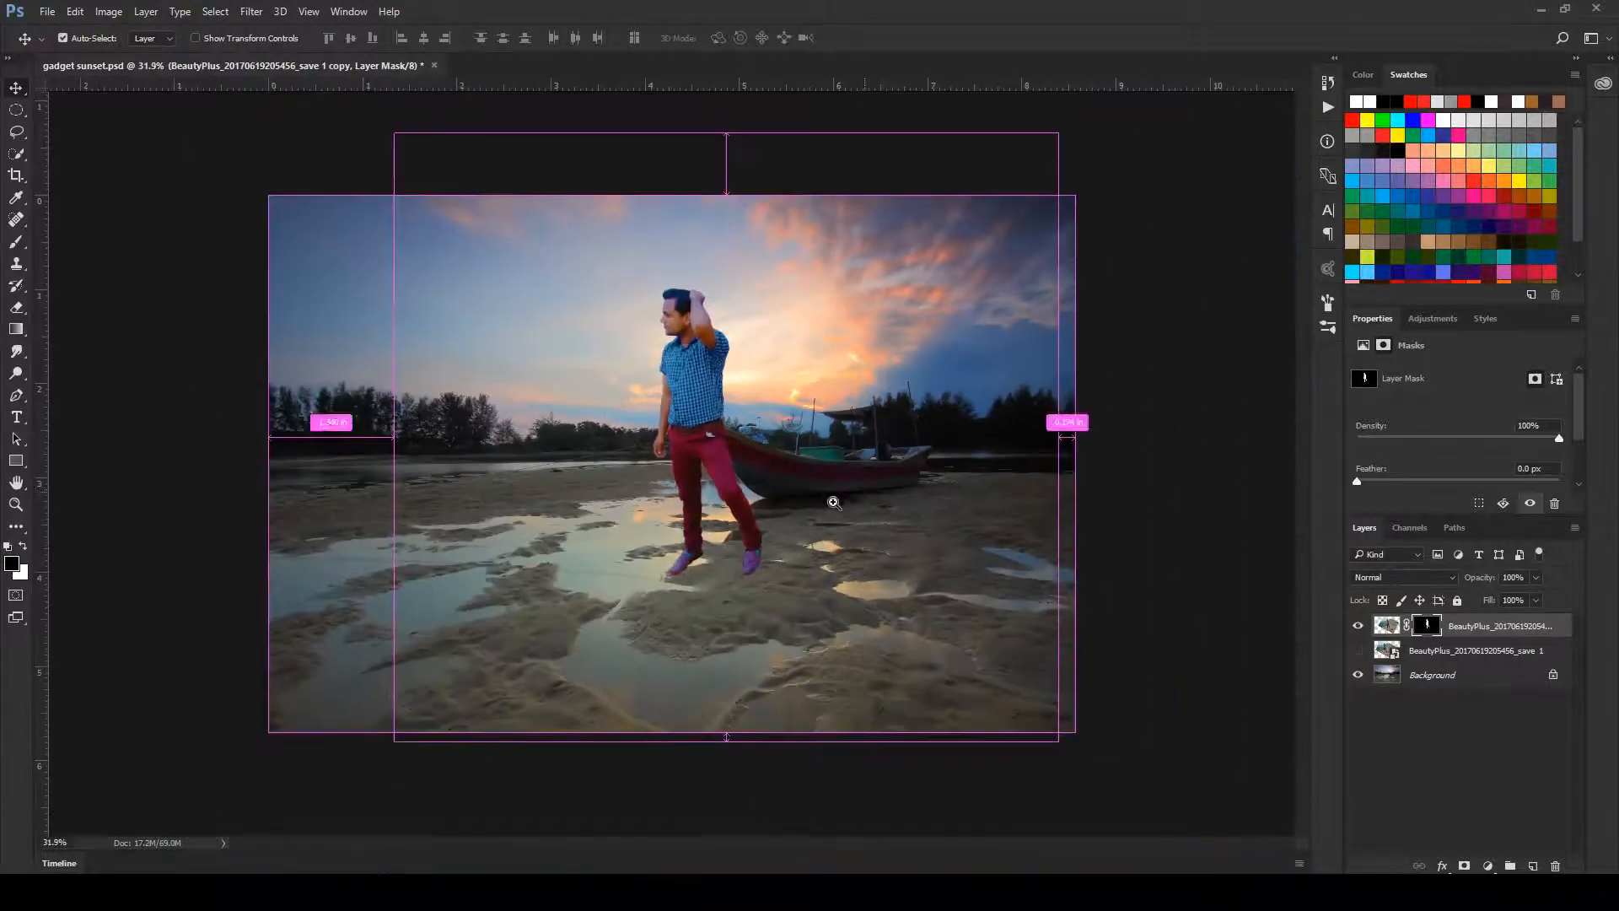
pyautogui.moveTo(723, 489)
pyautogui.mouseDown()
pyautogui.moveTo(624, 489)
pyautogui.moveTo(743, 472)
pyautogui.mouseUp()
pyautogui.hotkey('ctrl', '0')
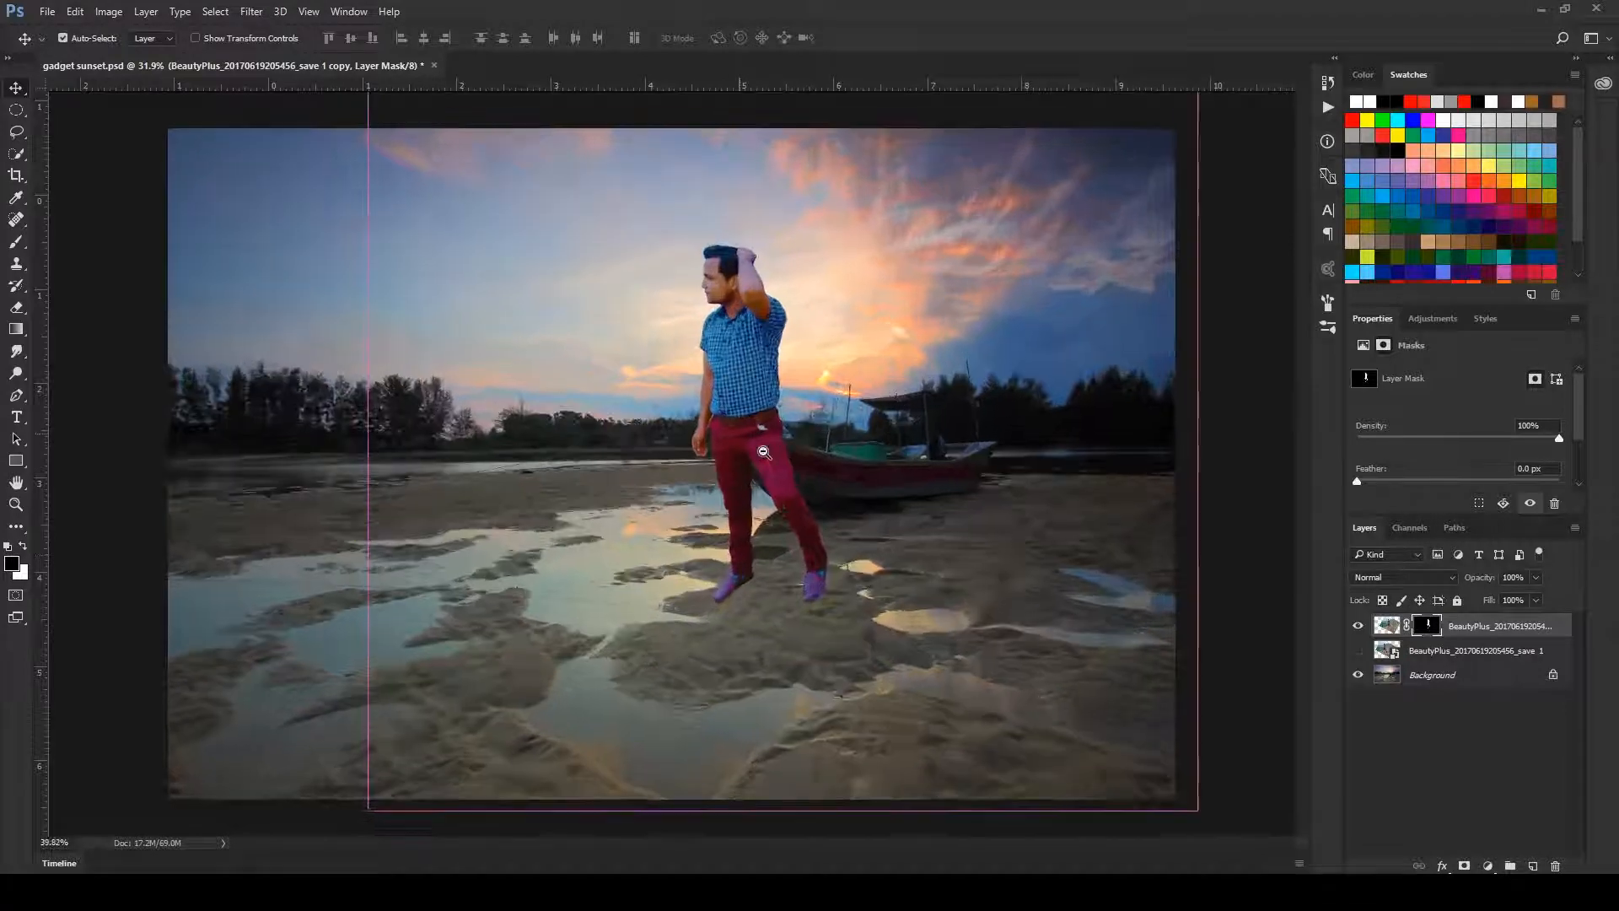
# - Scale the cut-out man to about 72% with Free Transform, keeping him in front of the boat's bow
pyautogui.click(1387, 625)
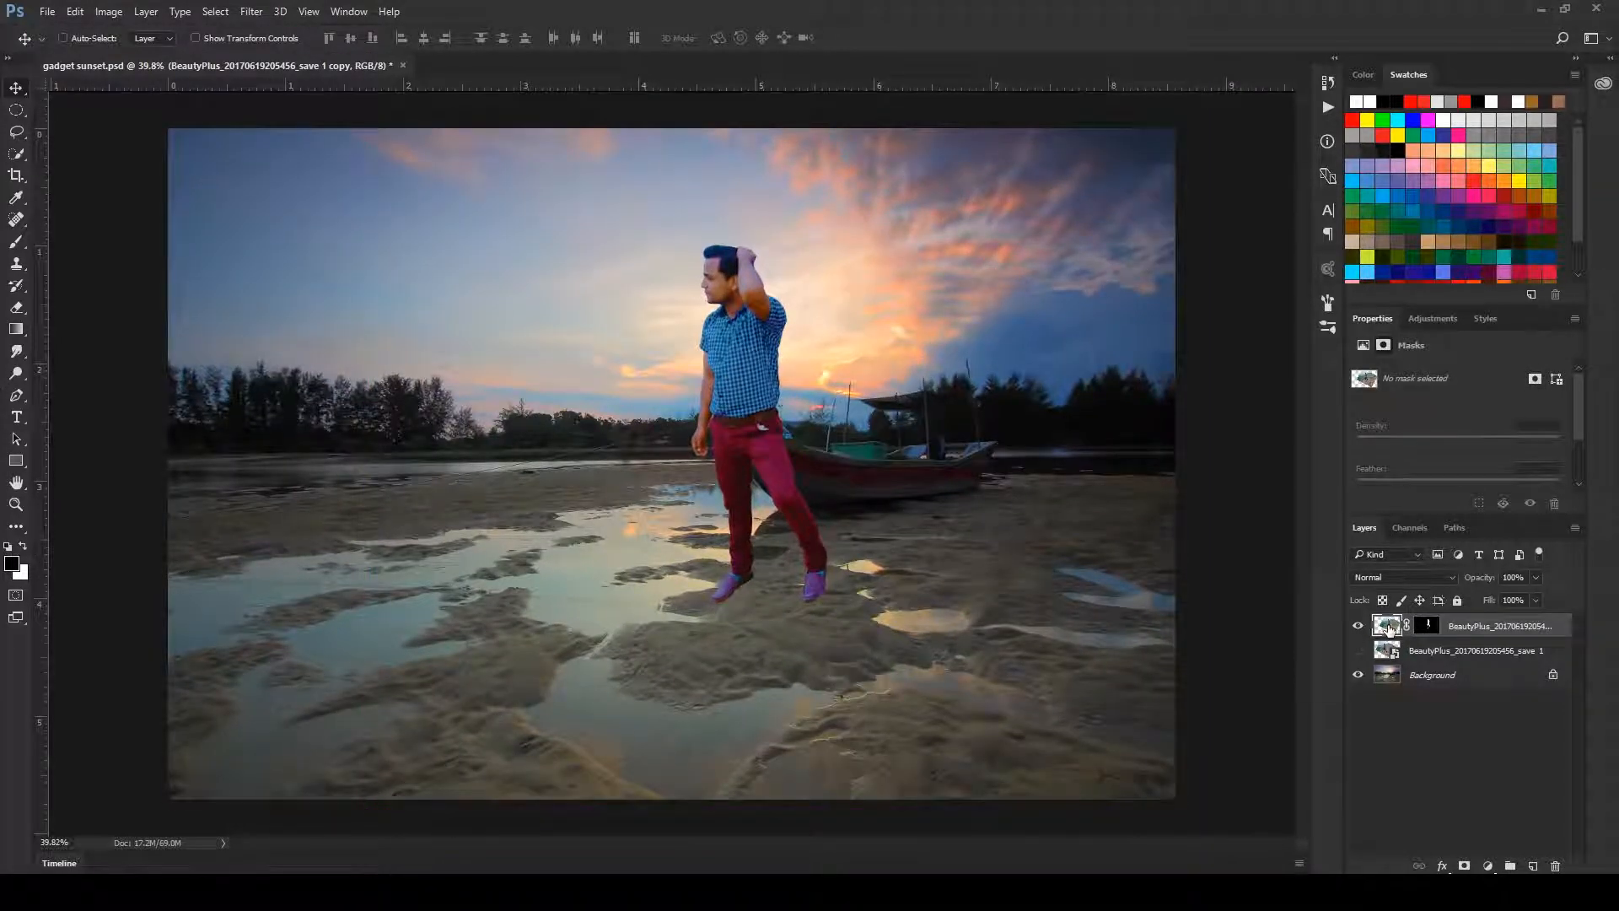
pyautogui.hotkey('ctrl', 't')
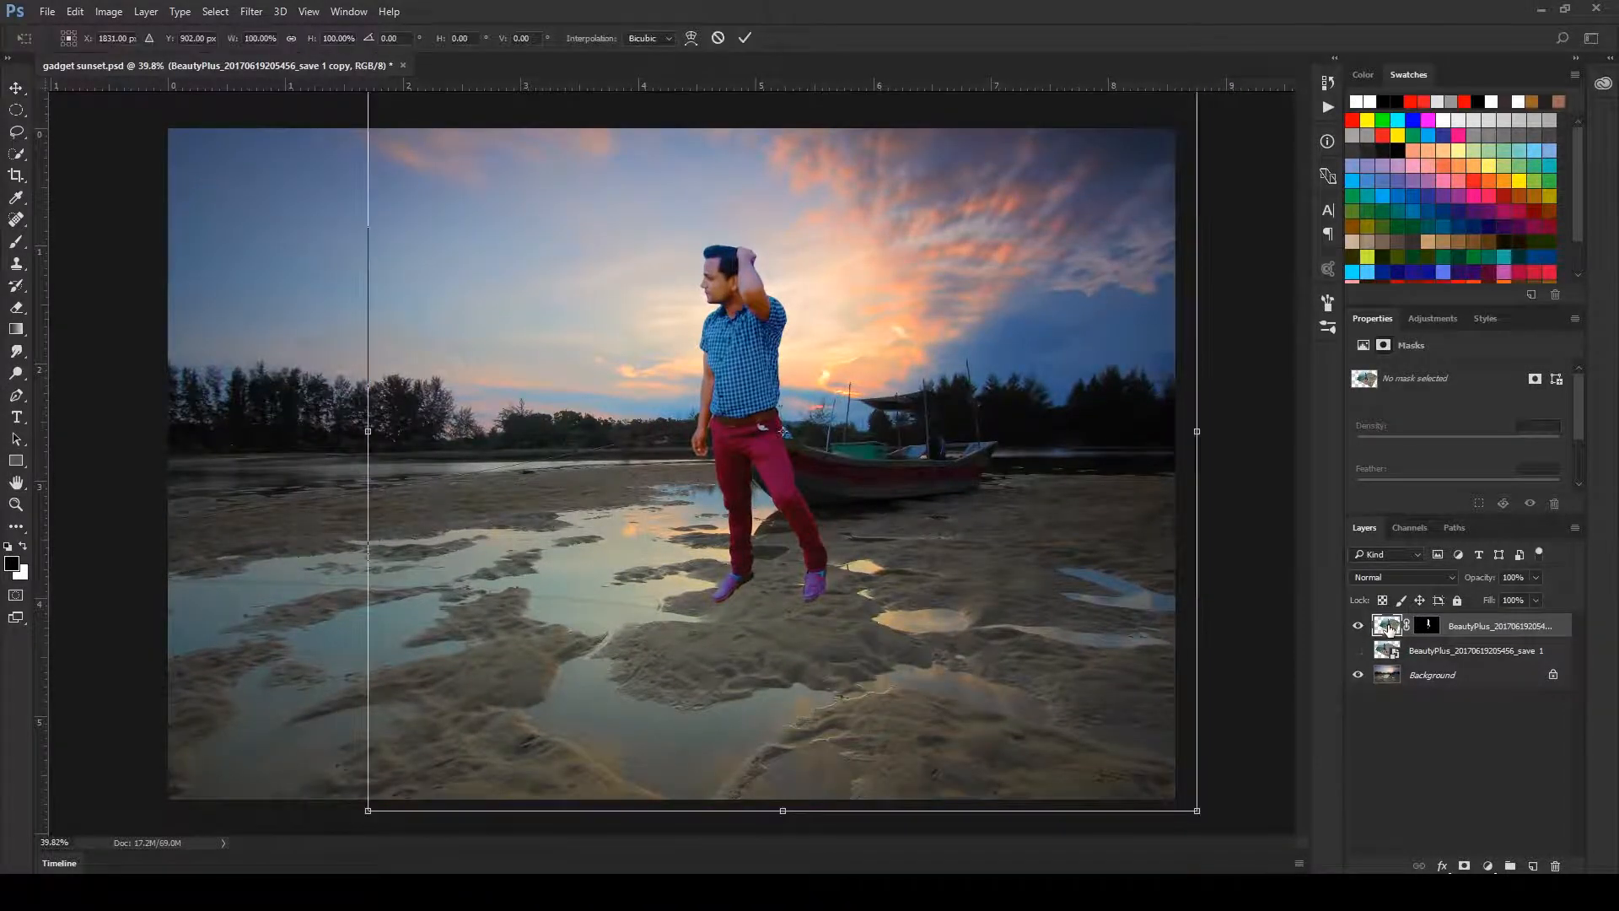
pyautogui.hotkey('ctrl', '0')
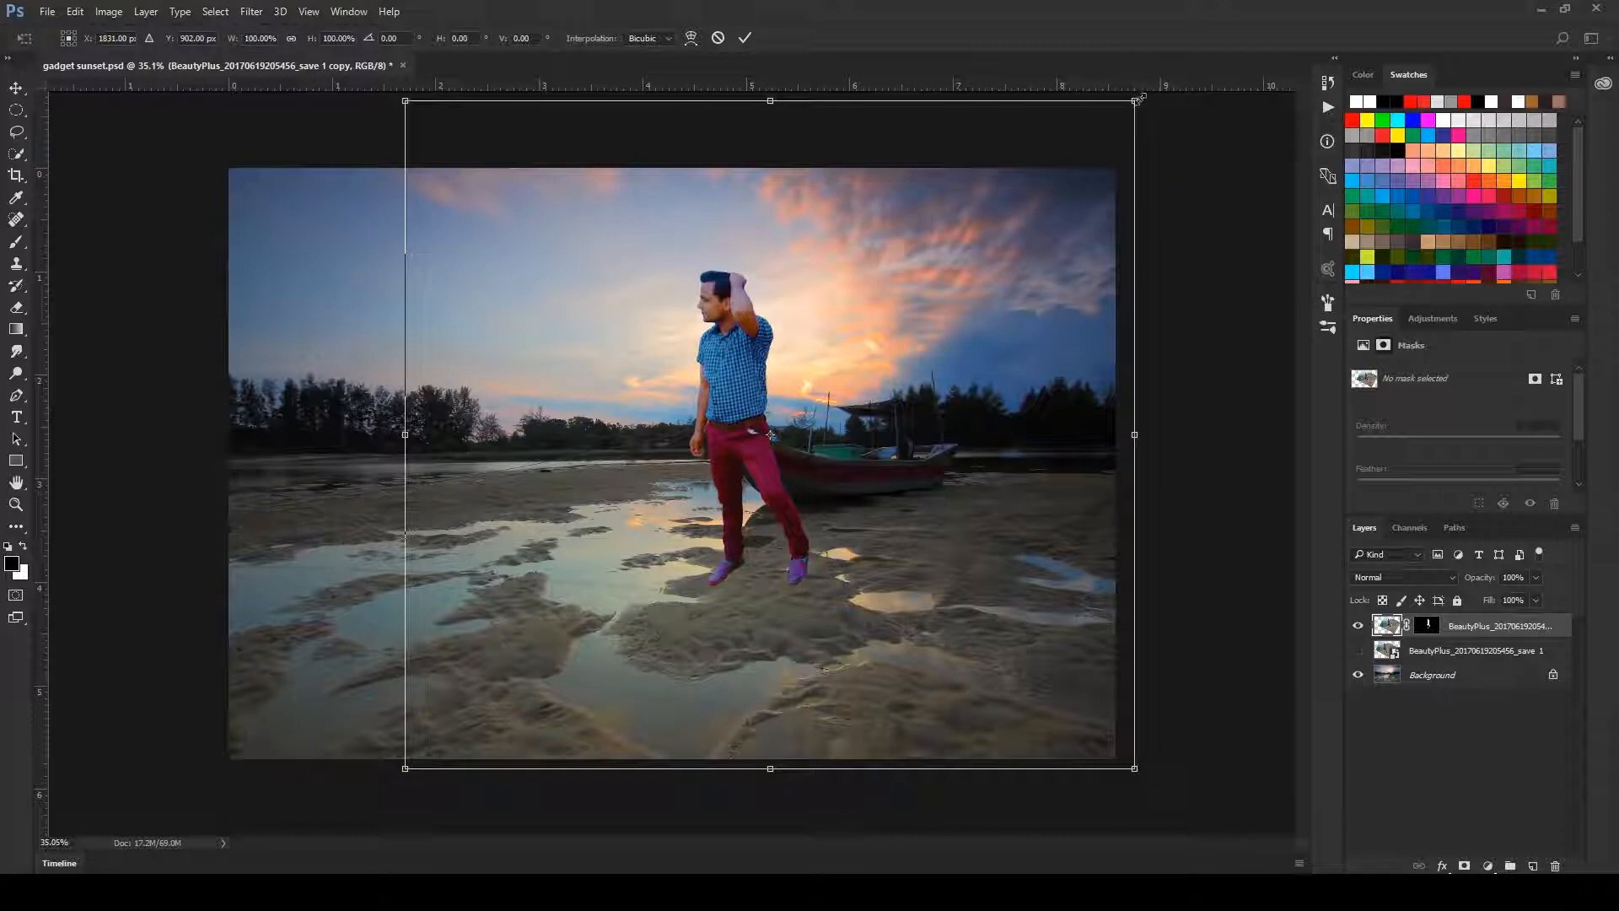
pyautogui.moveTo(1143, 99); pyautogui.dragTo(1048, 206)
pyautogui.moveTo(935, 360); pyautogui.dragTo(933, 375)
pyautogui.press('Return')
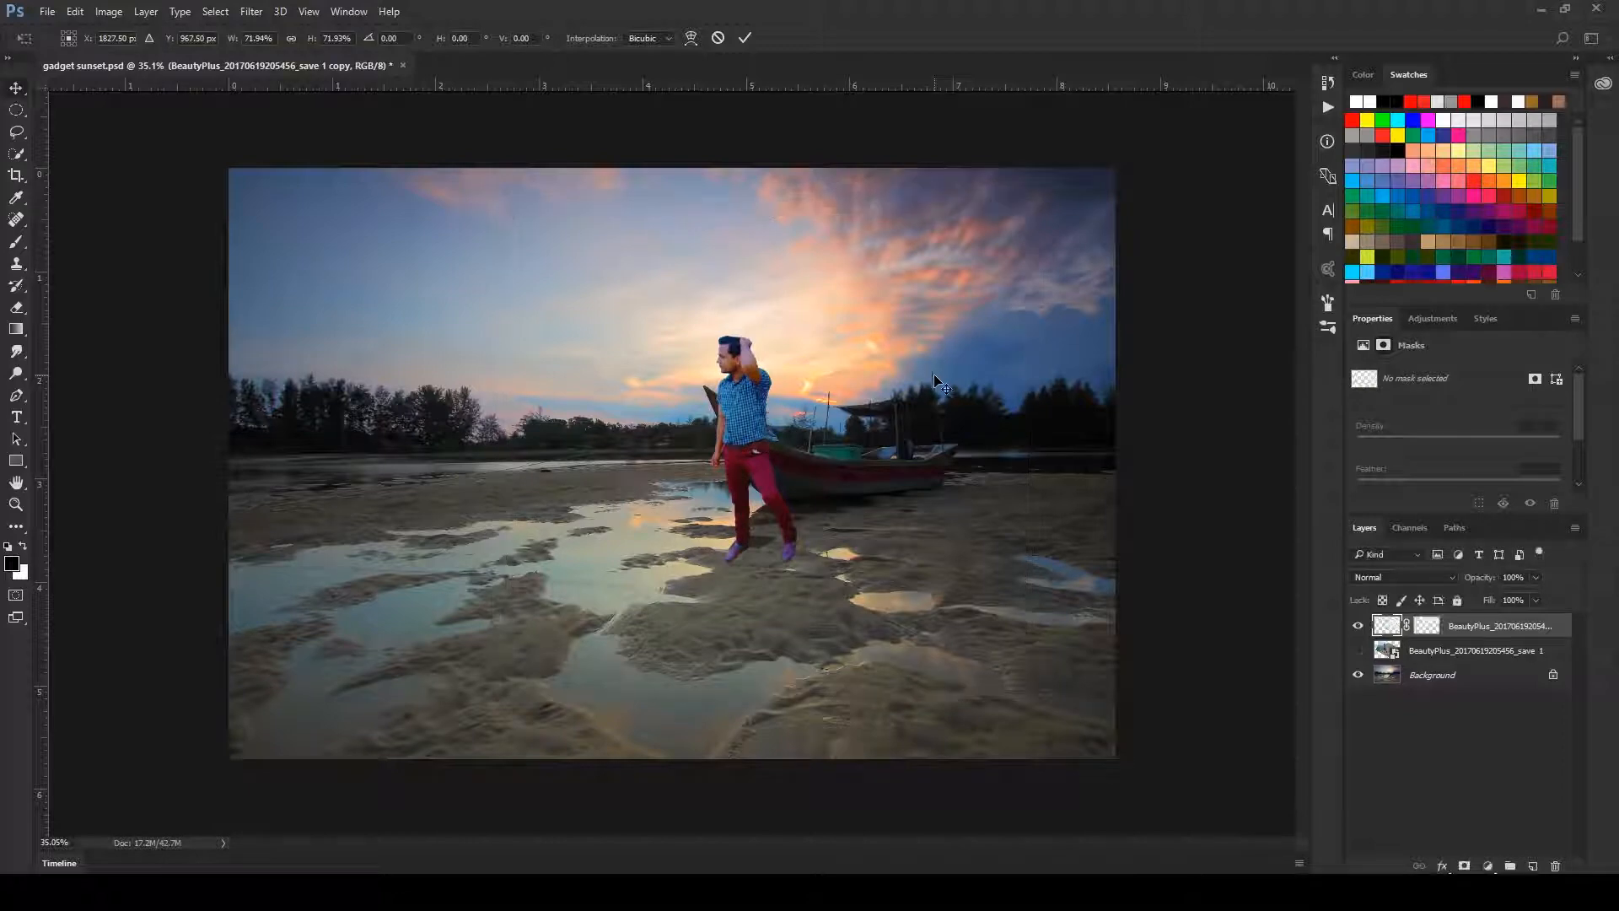
pyautogui.moveTo(729, 454); pyautogui.dragTo(814, 536)
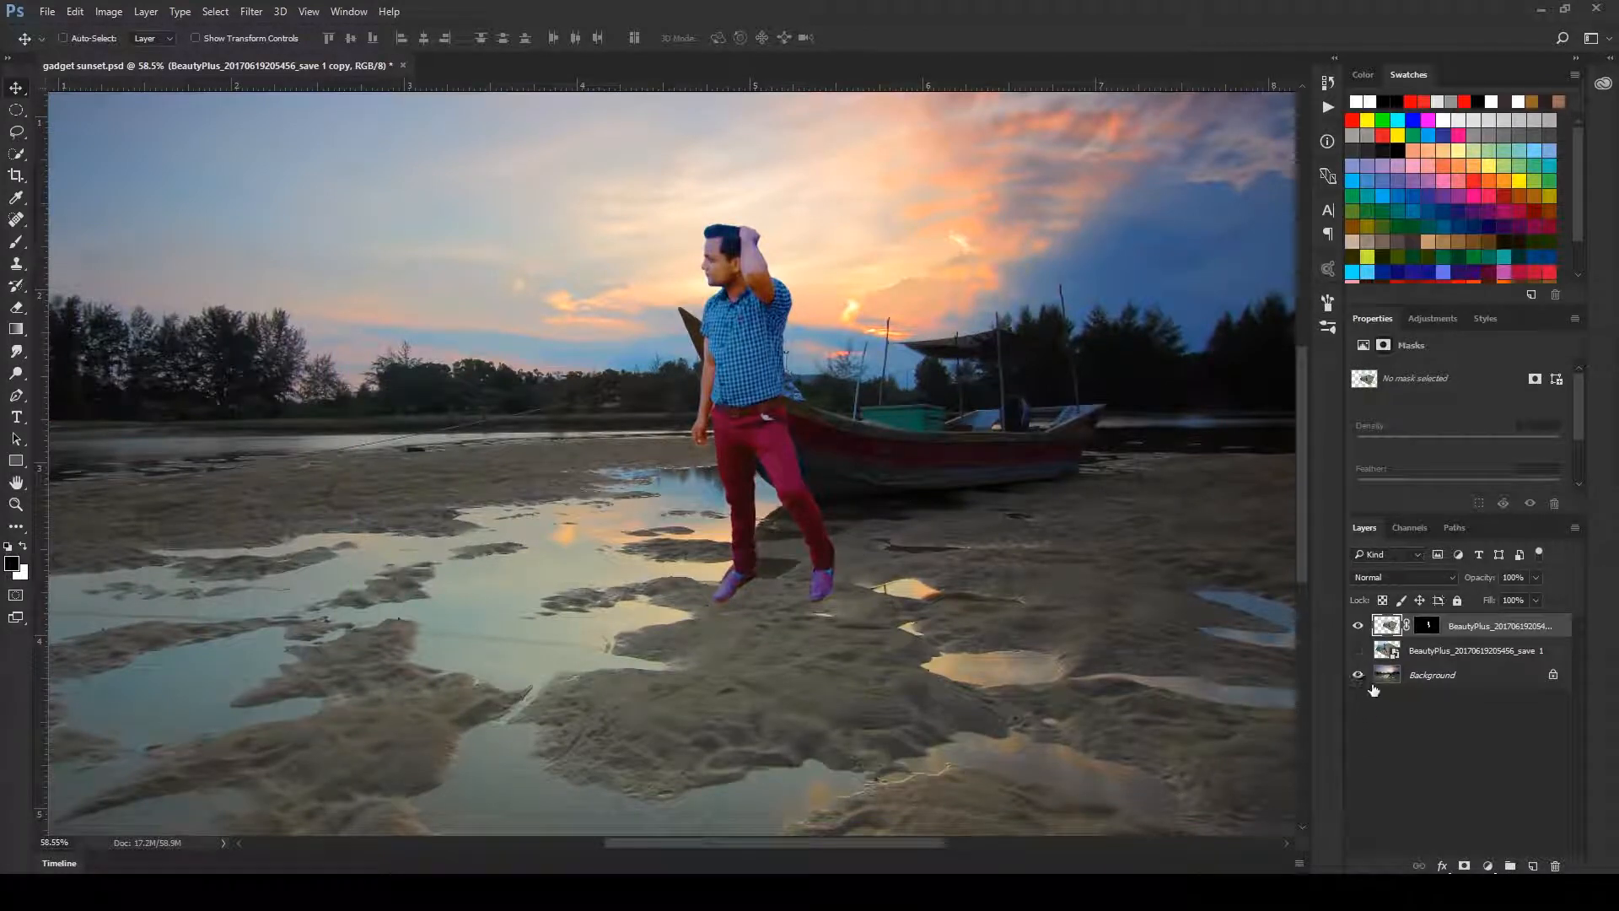
# - Hide the man's cut-out layer and unlock the Background layer
pyautogui.click(1358, 626)
pyautogui.click(1396, 678)
pyautogui.scroll(-5, 611, 508)
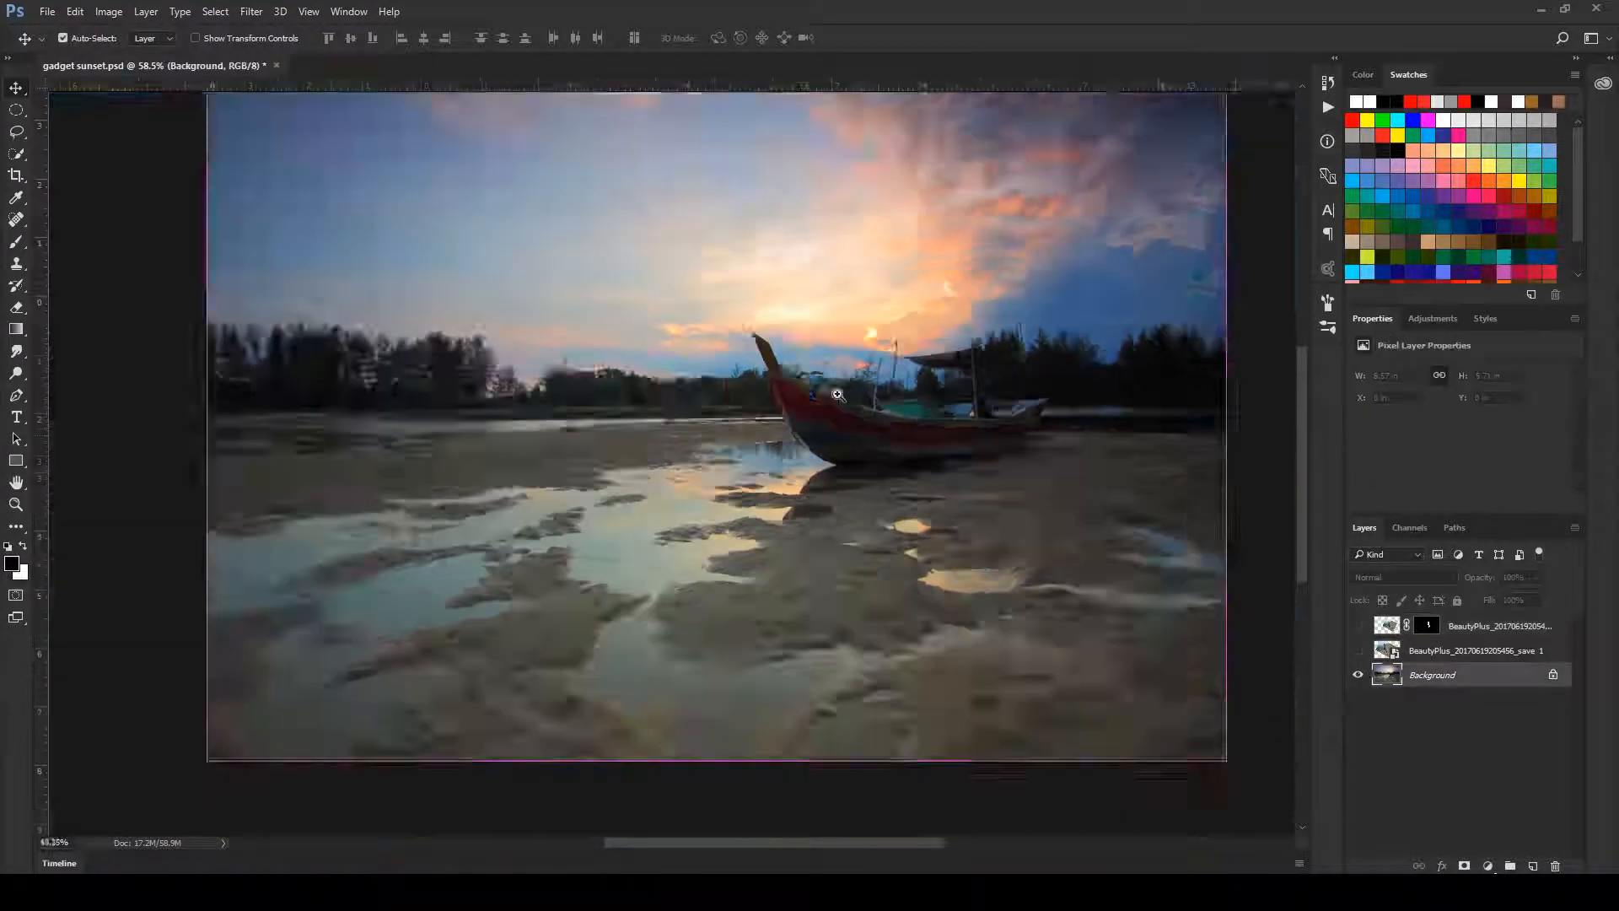
pyautogui.scroll(2, 611, 509)
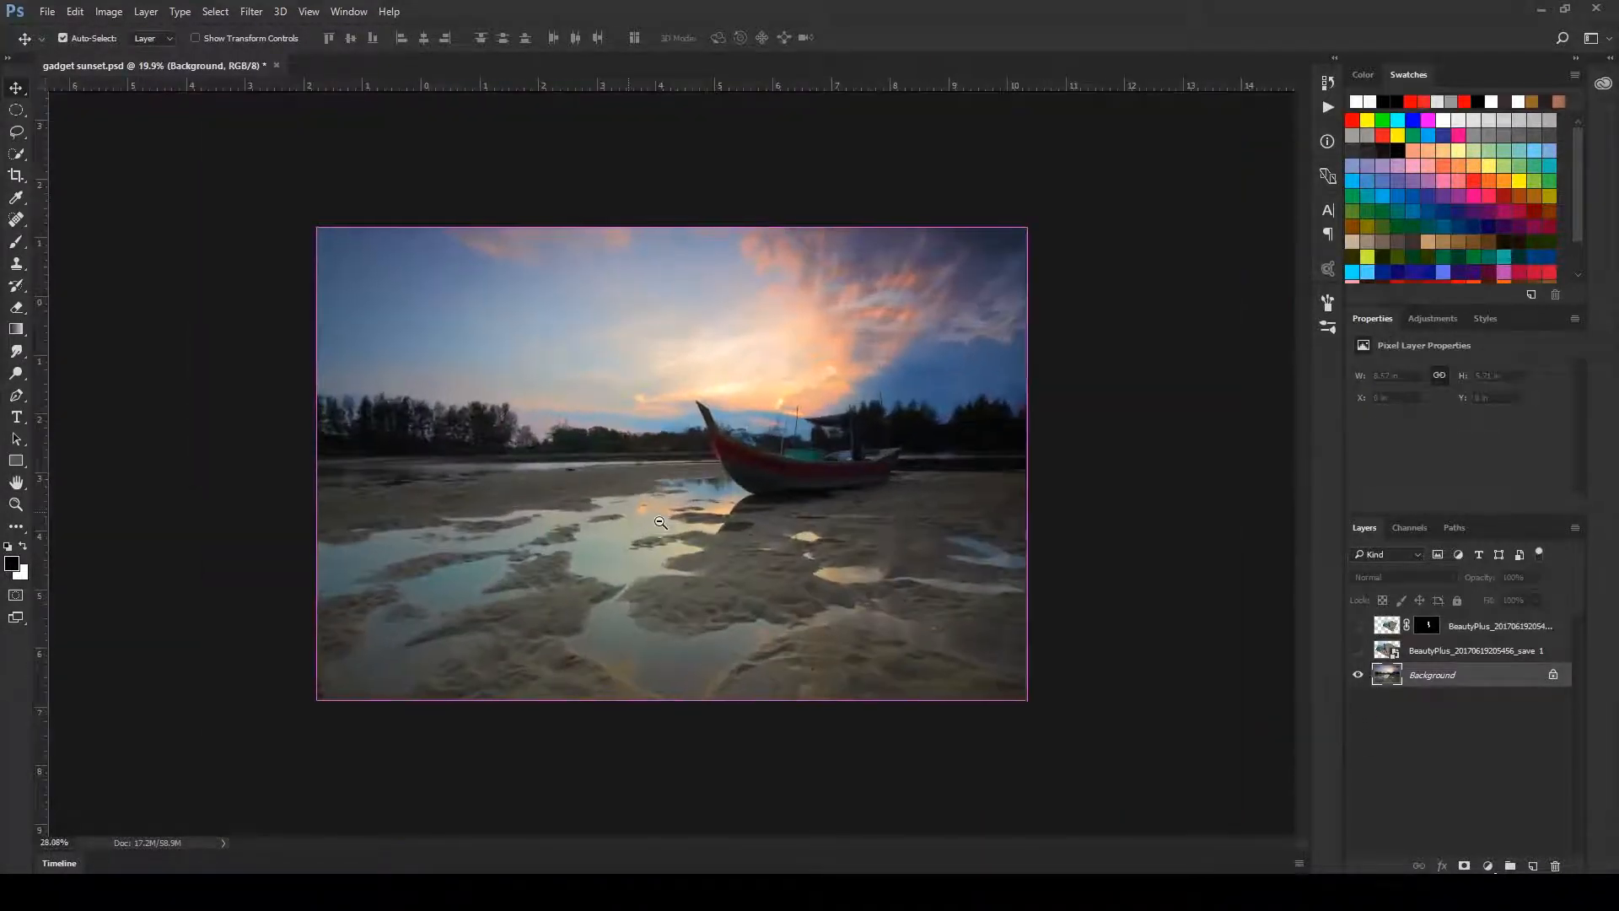
pyautogui.click(1554, 677)
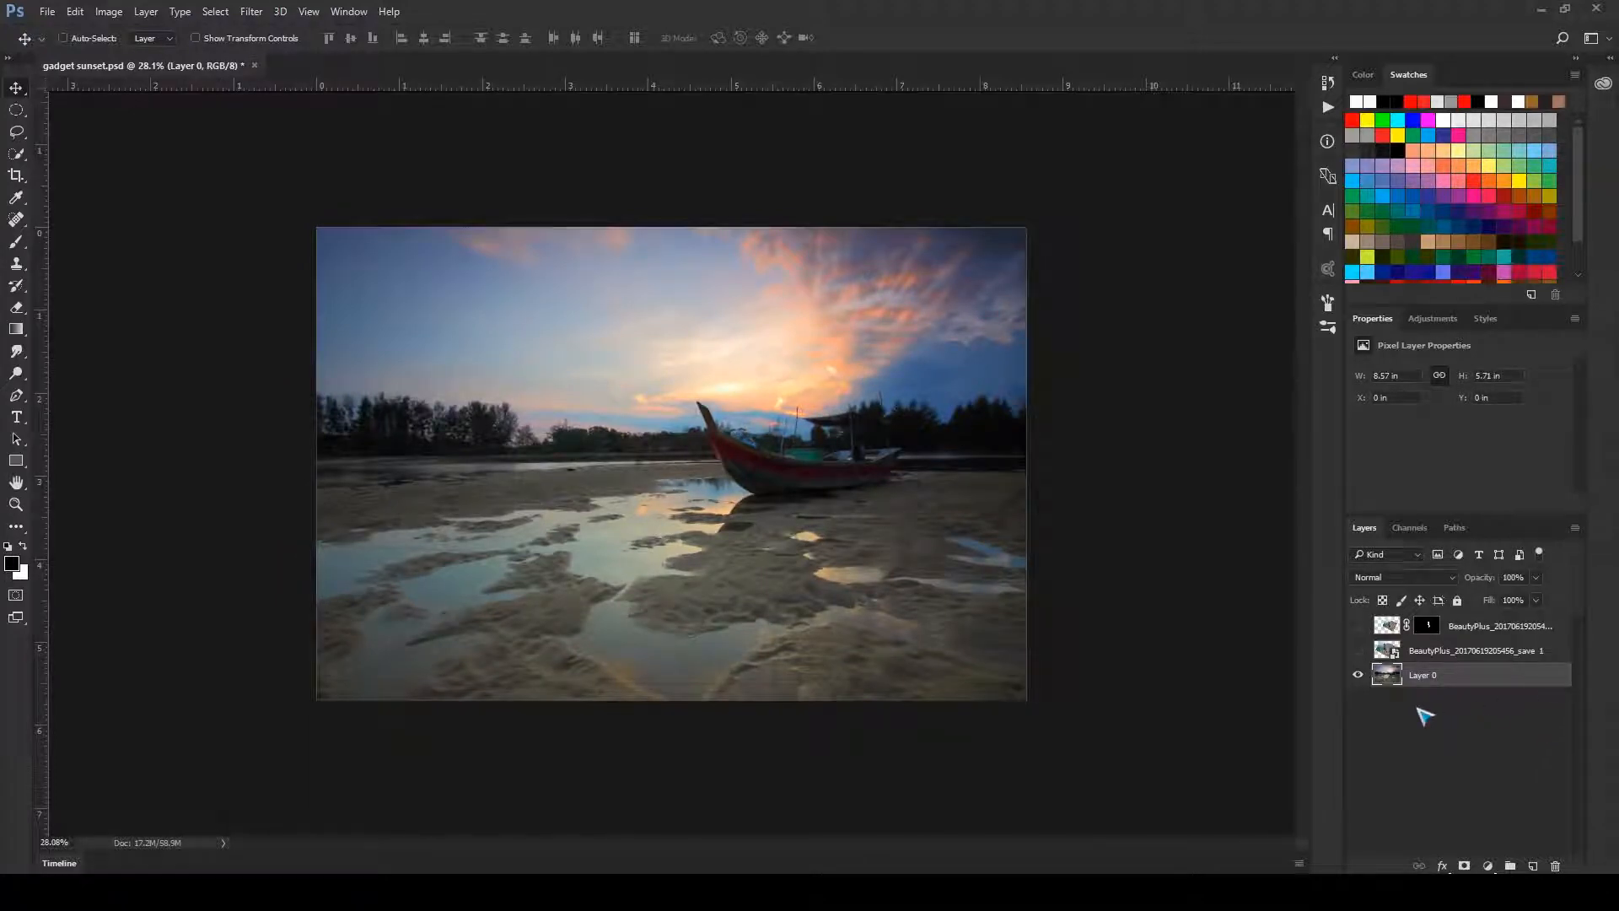
# - Duplicate the unlocked sunset background layer and open the copy in the Camera Raw Filter
pyautogui.hotkey('ctrl', 'j')
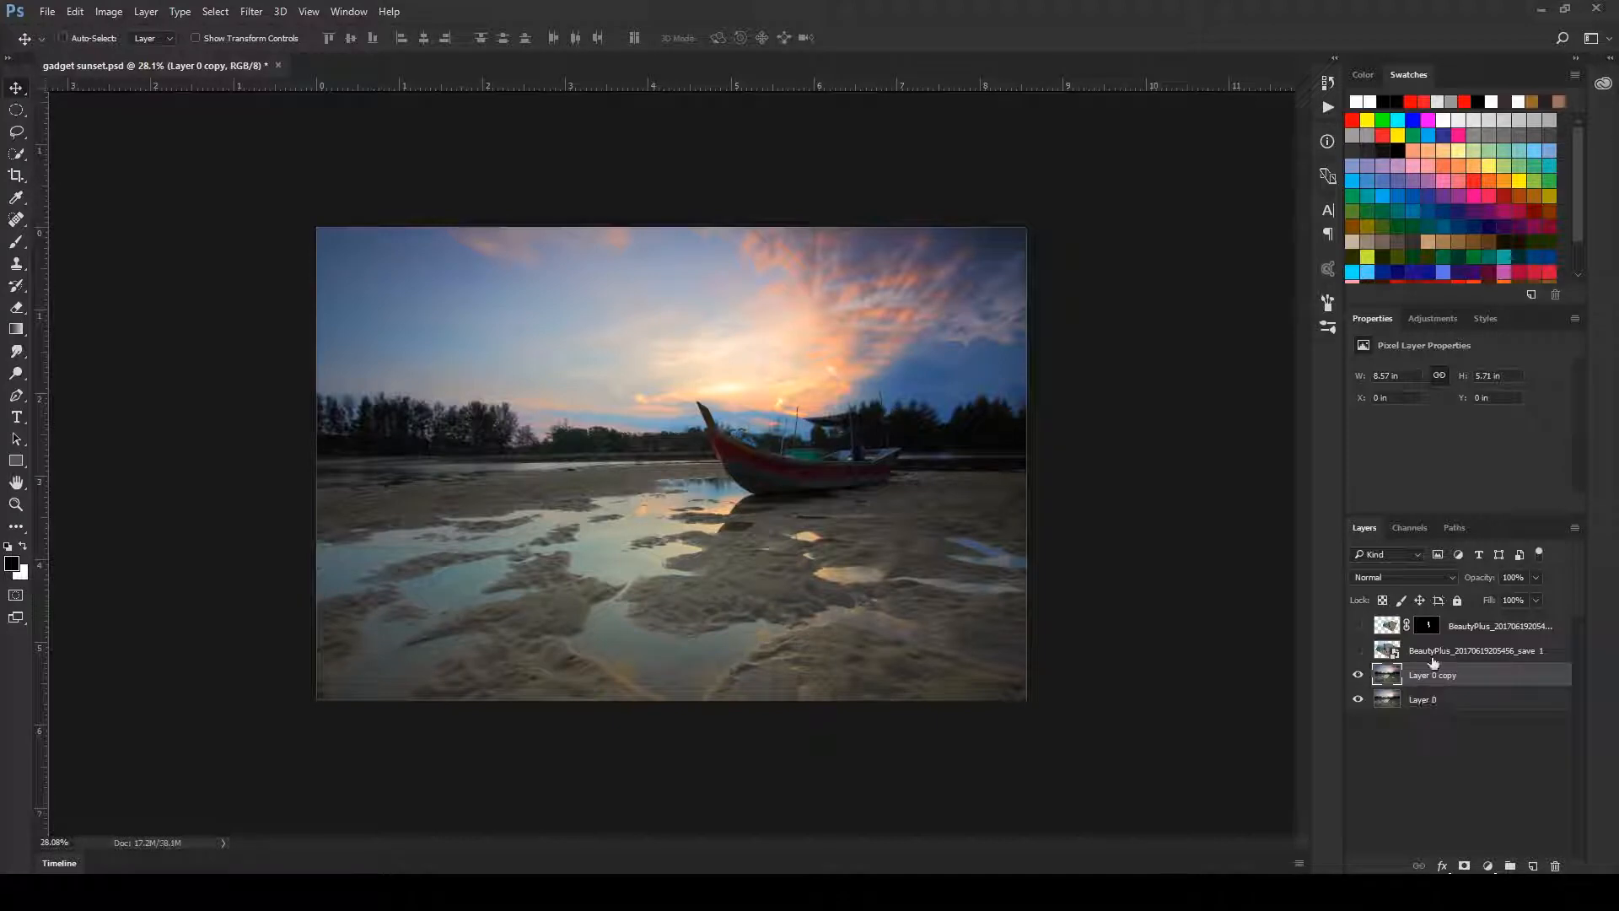
pyautogui.click(252, 15)
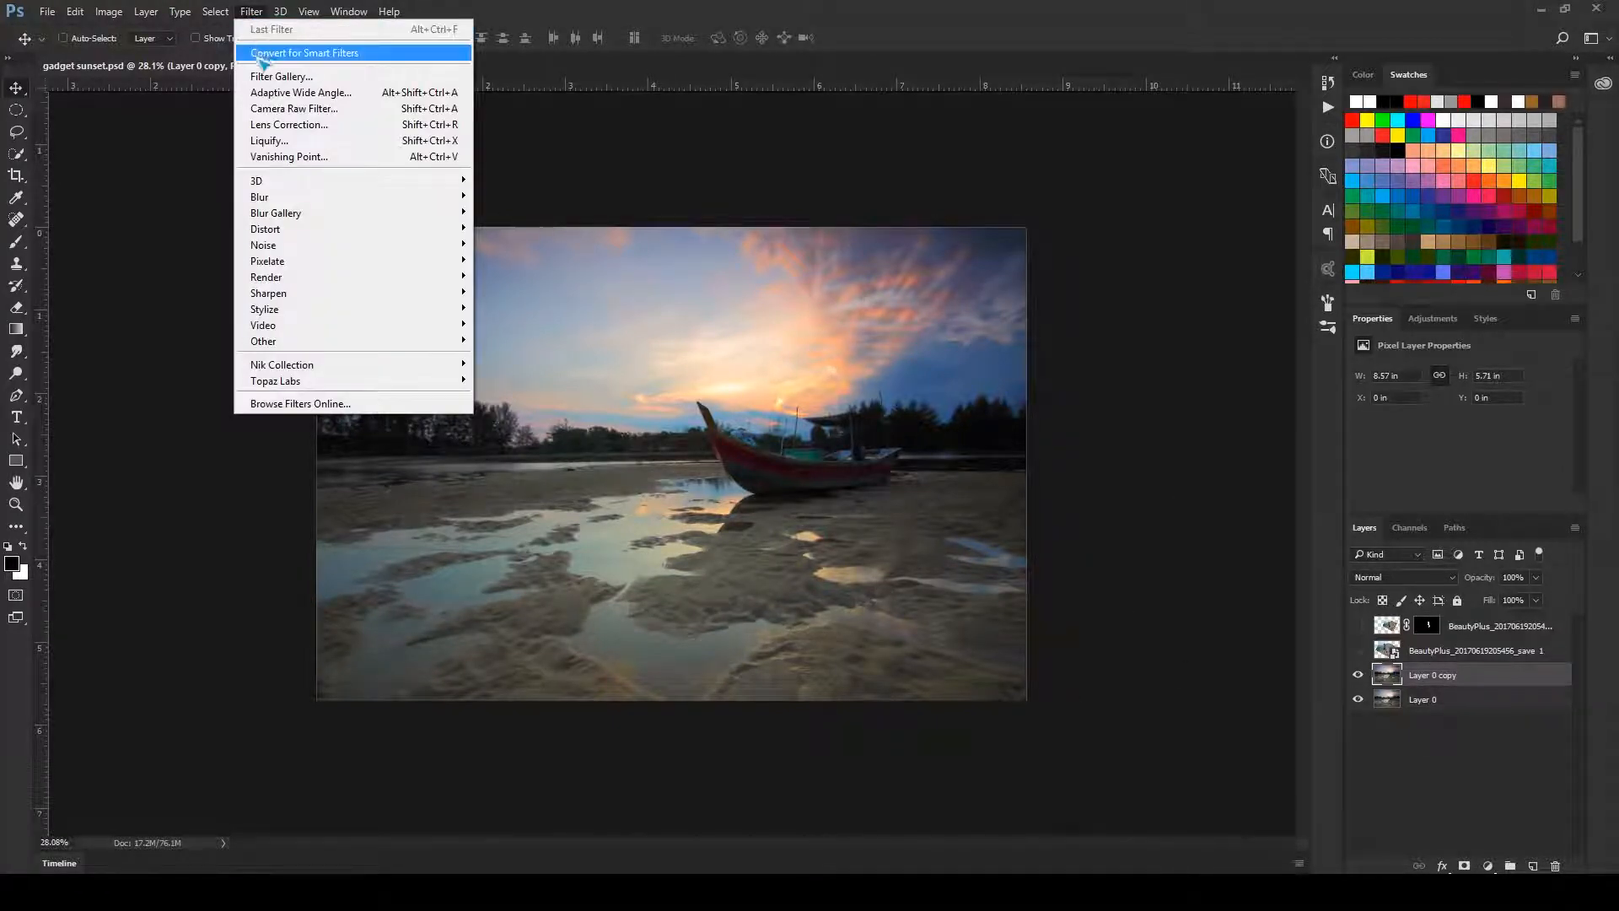
pyautogui.click(274, 109)
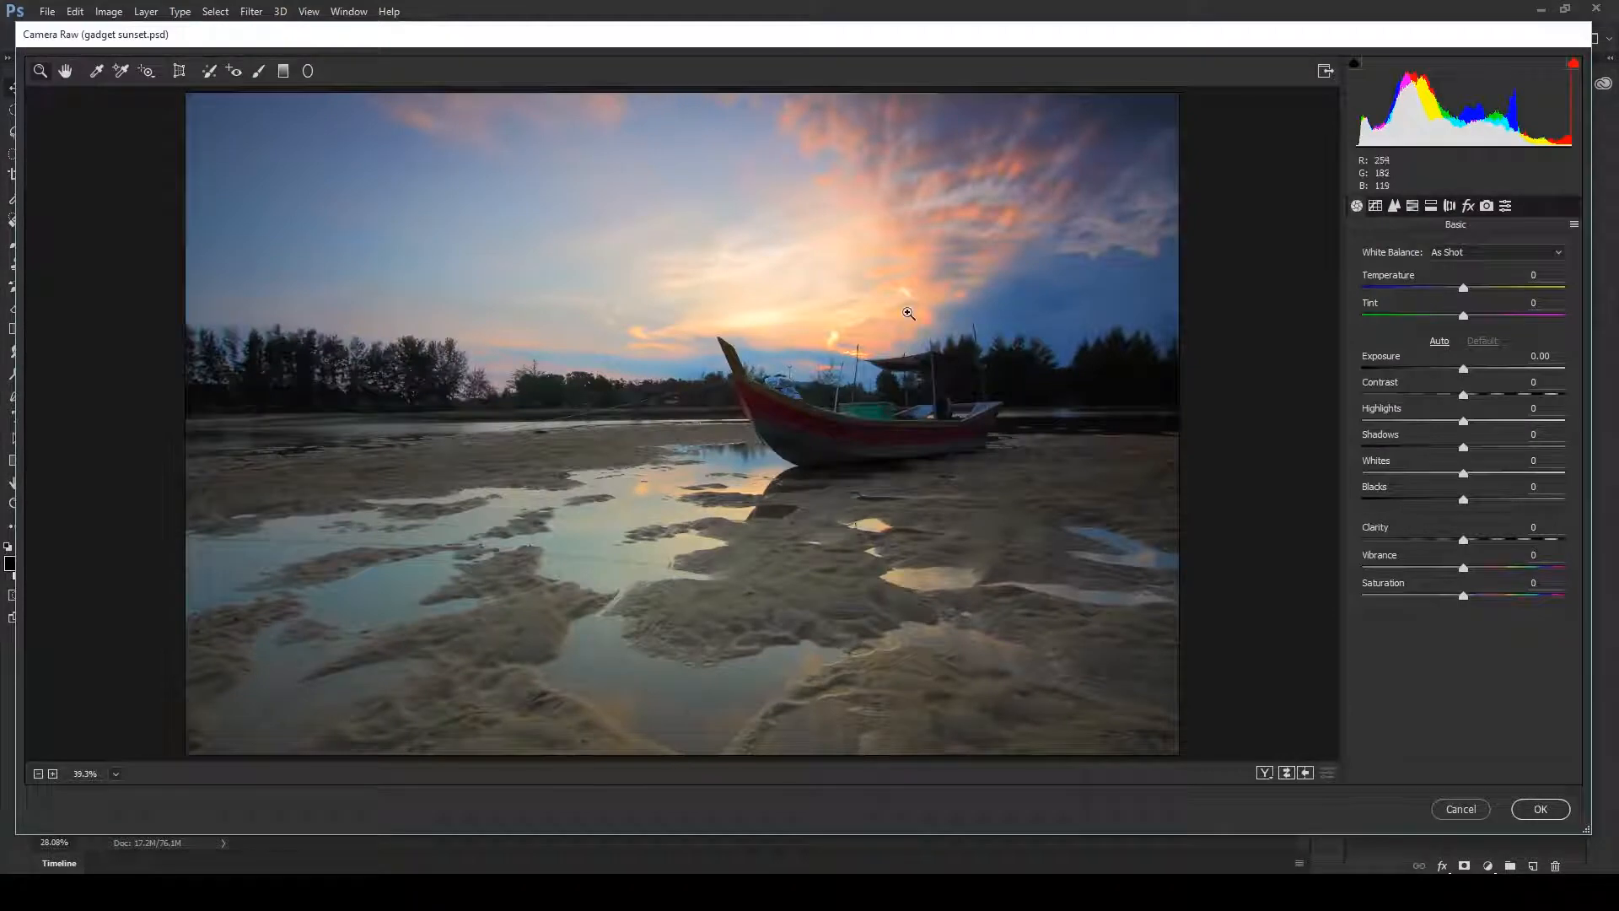
# - Apply the Auto tone correction and set Contrast to +29, Exposure to +0.20, Temperature to +9 and Tint to +25
pyautogui.click(1439, 342)
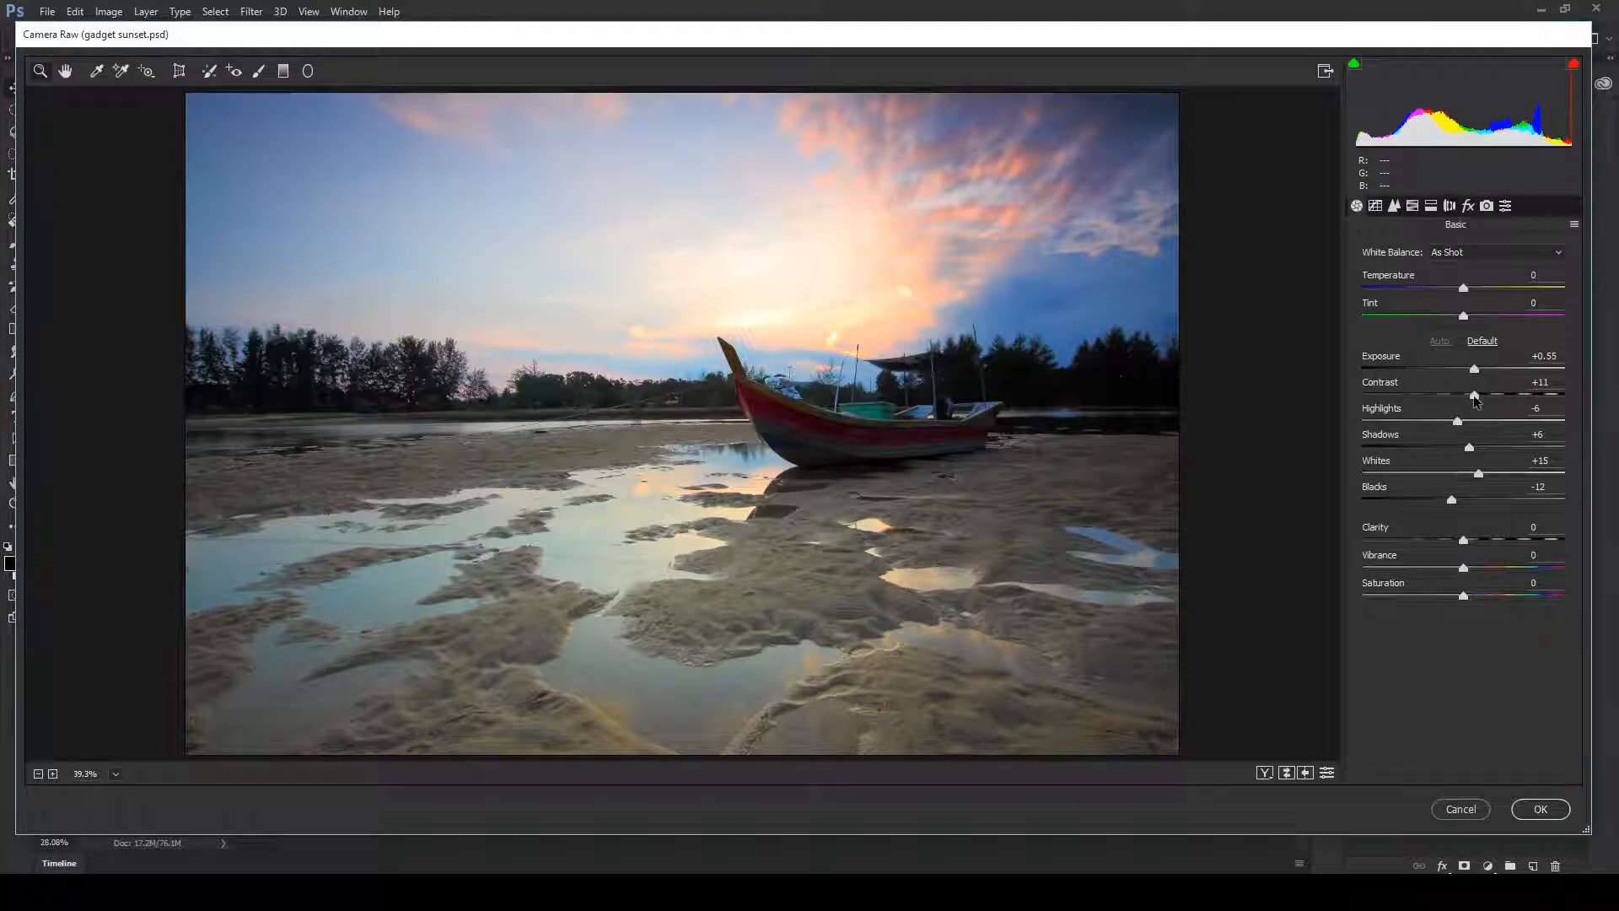
pyautogui.moveTo(1473, 396)
pyautogui.mouseDown()
pyautogui.moveTo(1493, 397)
pyautogui.moveTo(1468, 369)
pyautogui.mouseUp()
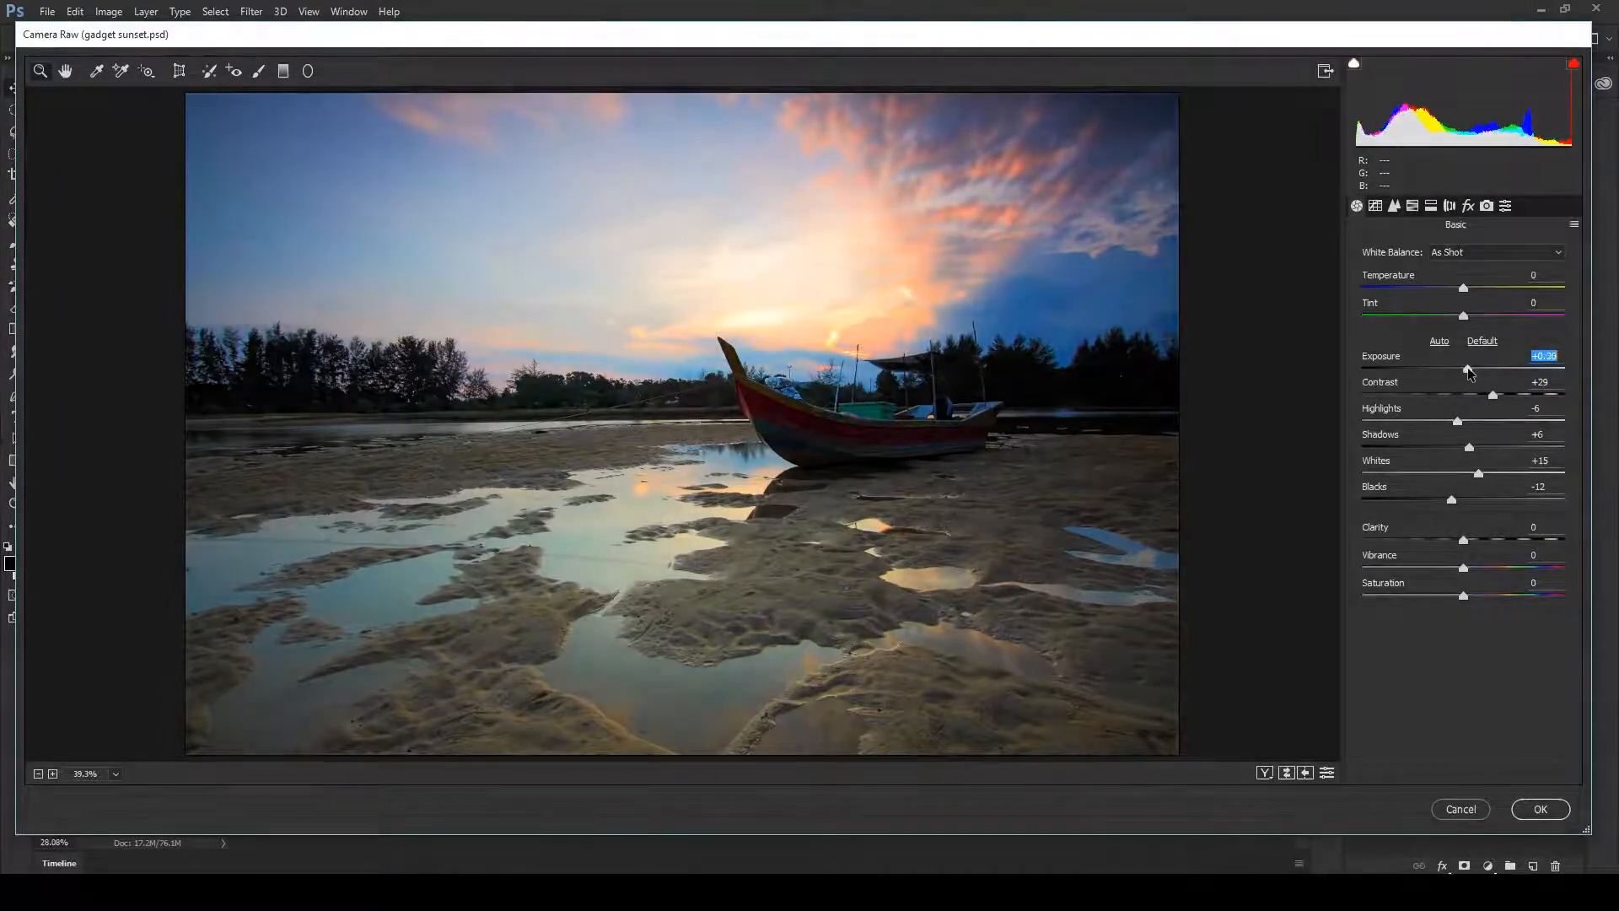
pyautogui.moveTo(1465, 289); pyautogui.dragTo(1471, 291)
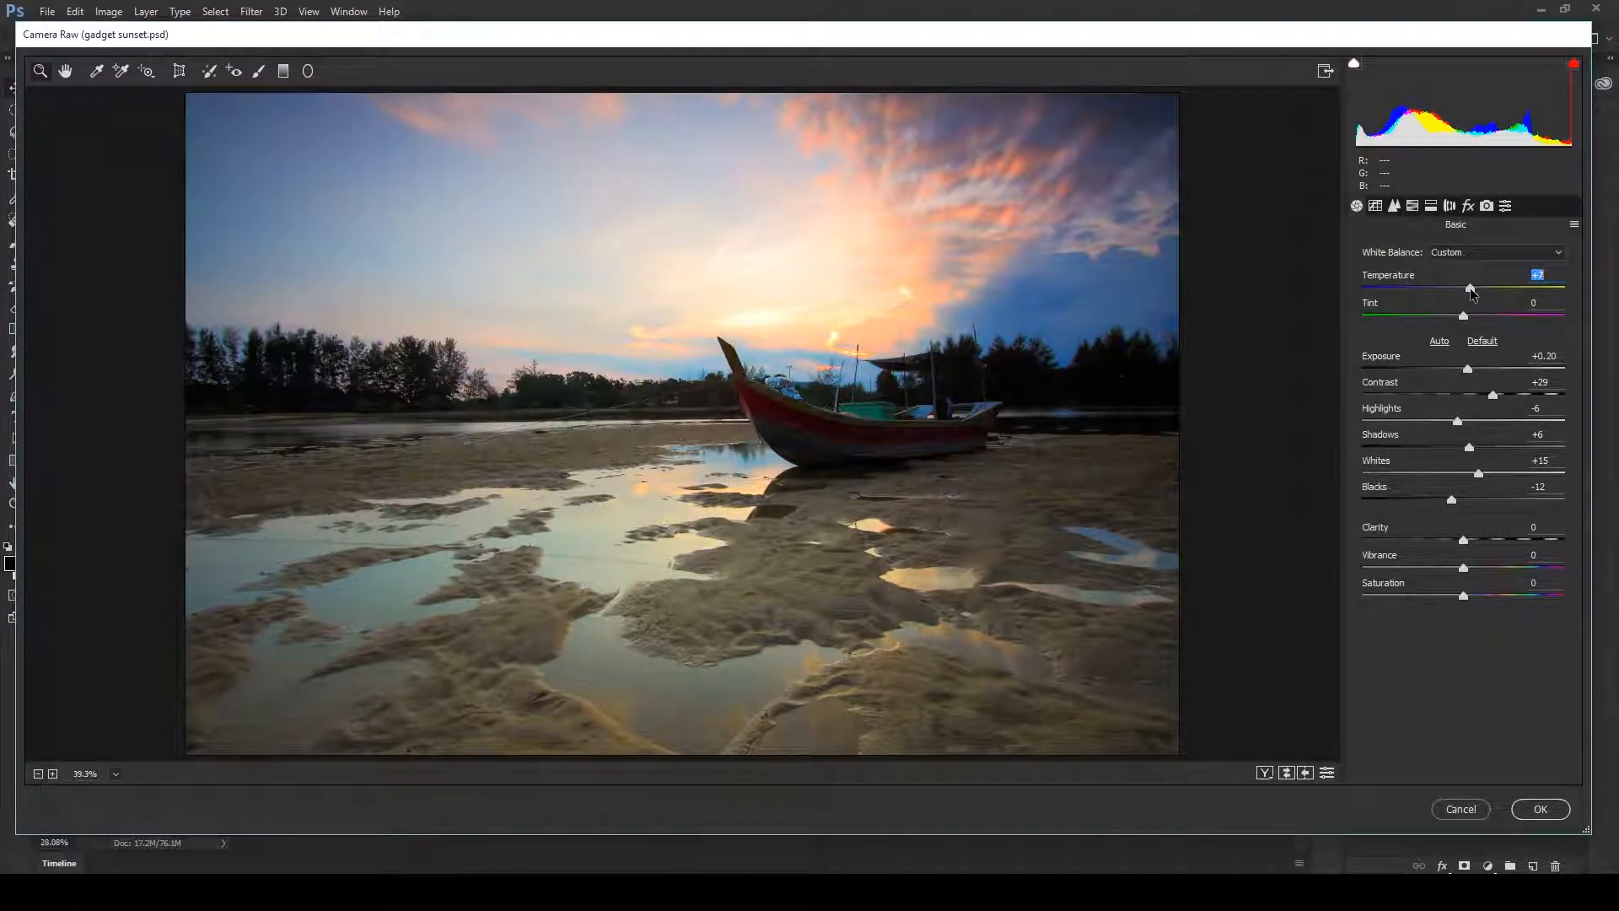
pyautogui.moveTo(1465, 316)
pyautogui.mouseDown()
pyautogui.moveTo(1450, 316)
pyautogui.moveTo(1471, 291)
pyautogui.moveTo(1493, 317)
pyautogui.mouseUp()
pyautogui.click(1456, 317)
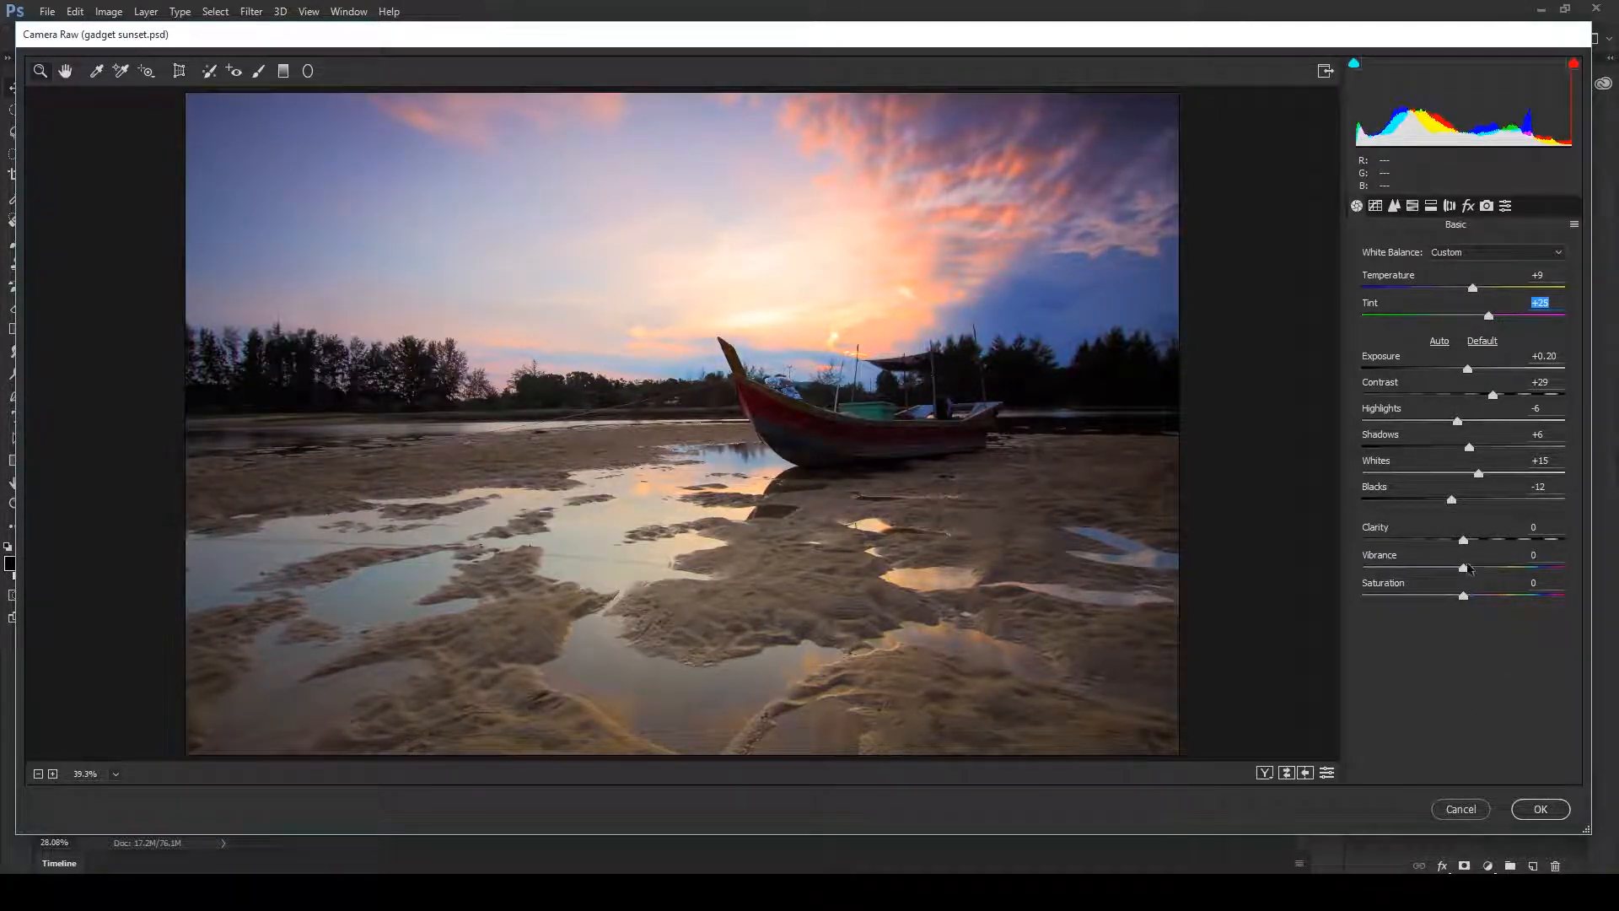
# - Set Vibrance to +45 and Saturation to +16, raise Clarity slightly, and apply the Camera Raw adjustments
pyautogui.moveTo(1463, 568); pyautogui.dragTo(1487, 597)
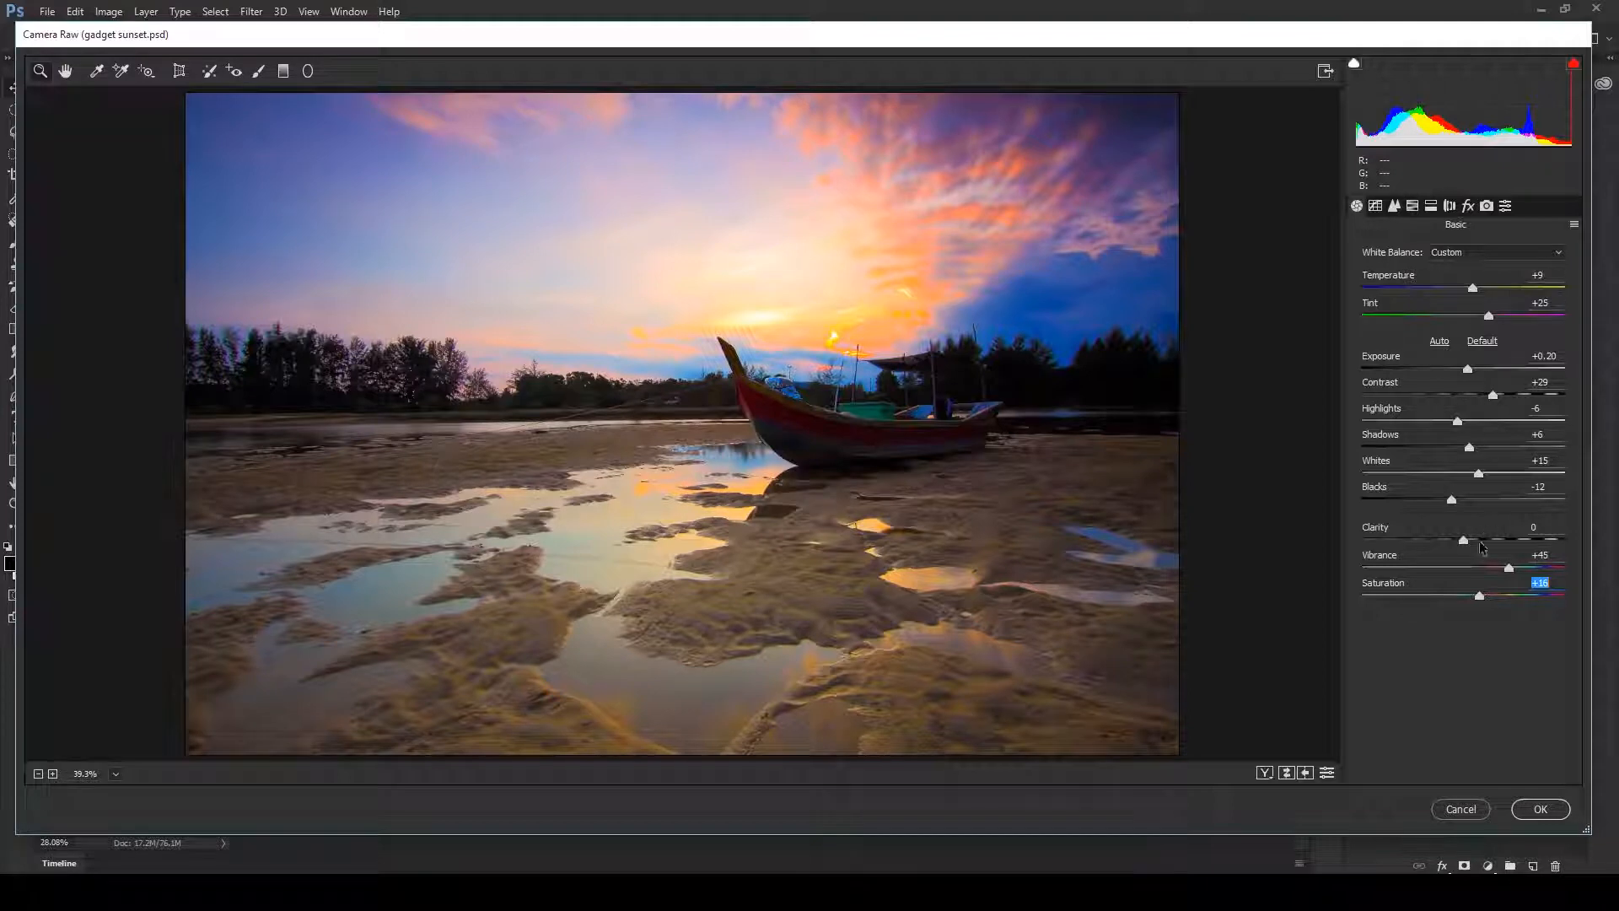
pyautogui.moveTo(1464, 539); pyautogui.dragTo(1470, 540)
pyautogui.click(1537, 810)
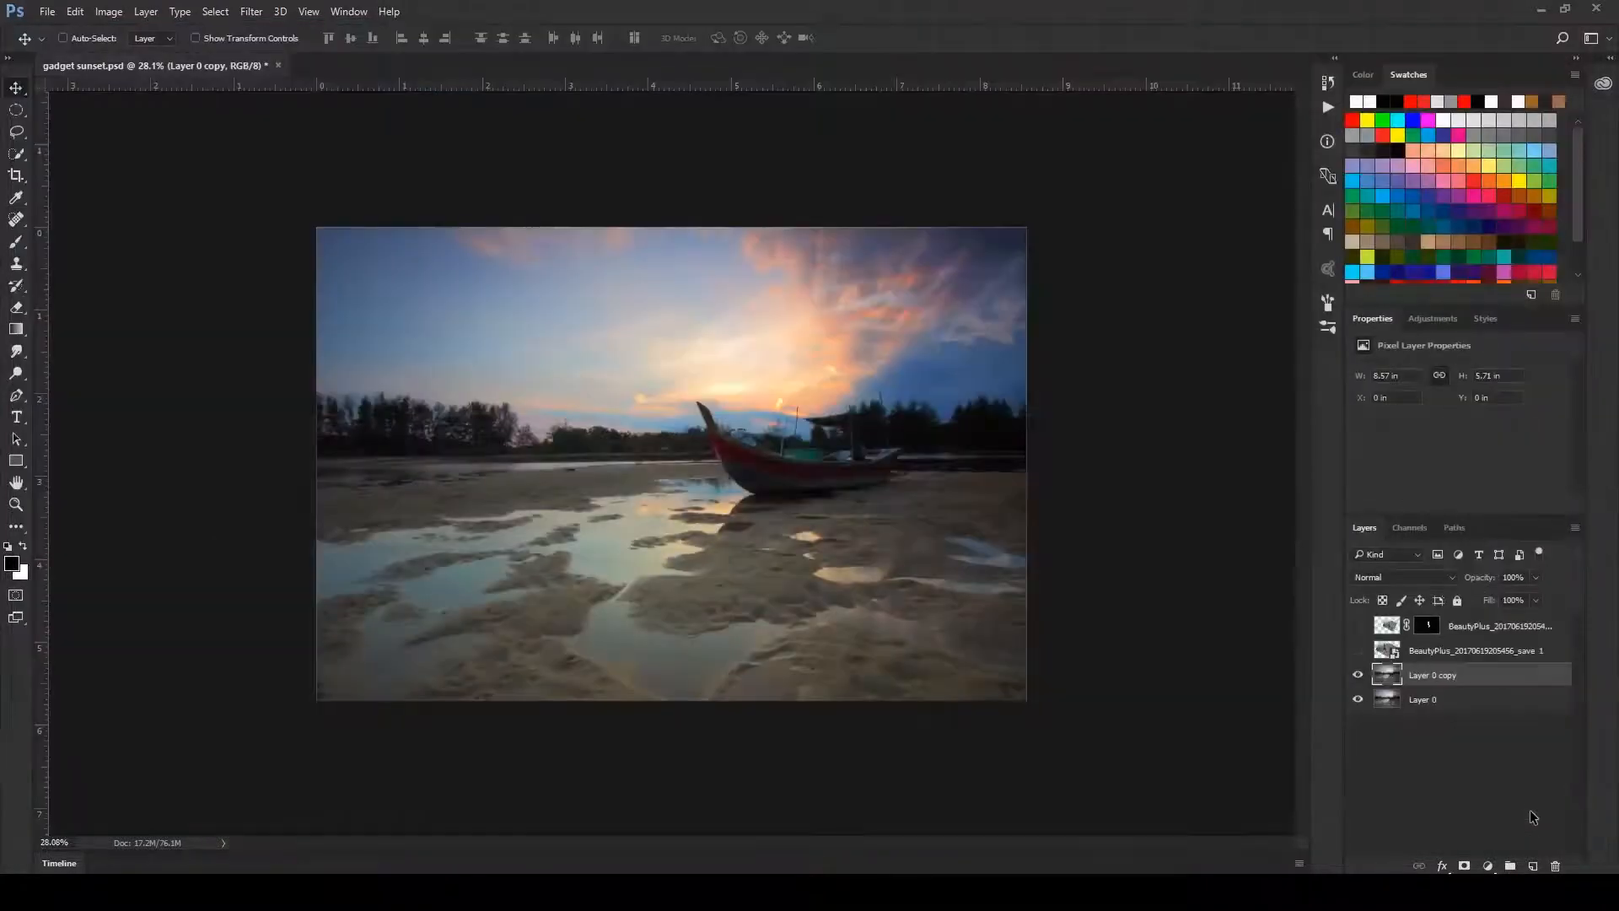
# - Compare the sunset before and after the Camera Raw adjustments by toggling the visibility of Layer 0 copy
pyautogui.click(1357, 677)
pyautogui.click(1356, 676)
pyautogui.click(1356, 678)
pyautogui.click(1356, 678)
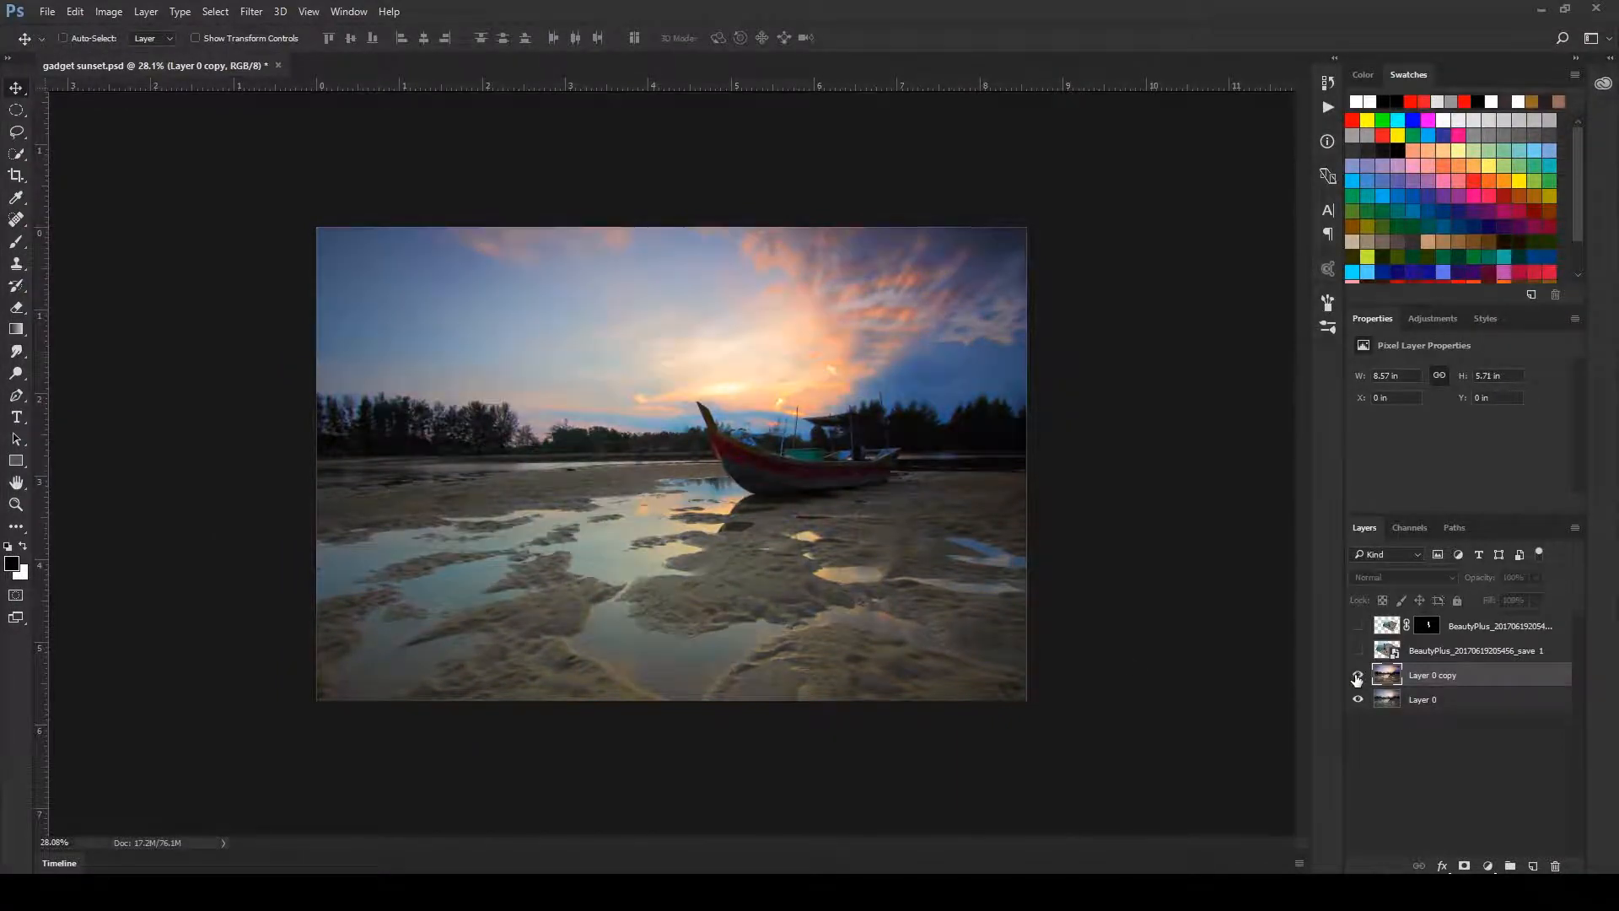
pyautogui.moveTo(774, 439); pyautogui.dragTo(804, 474)
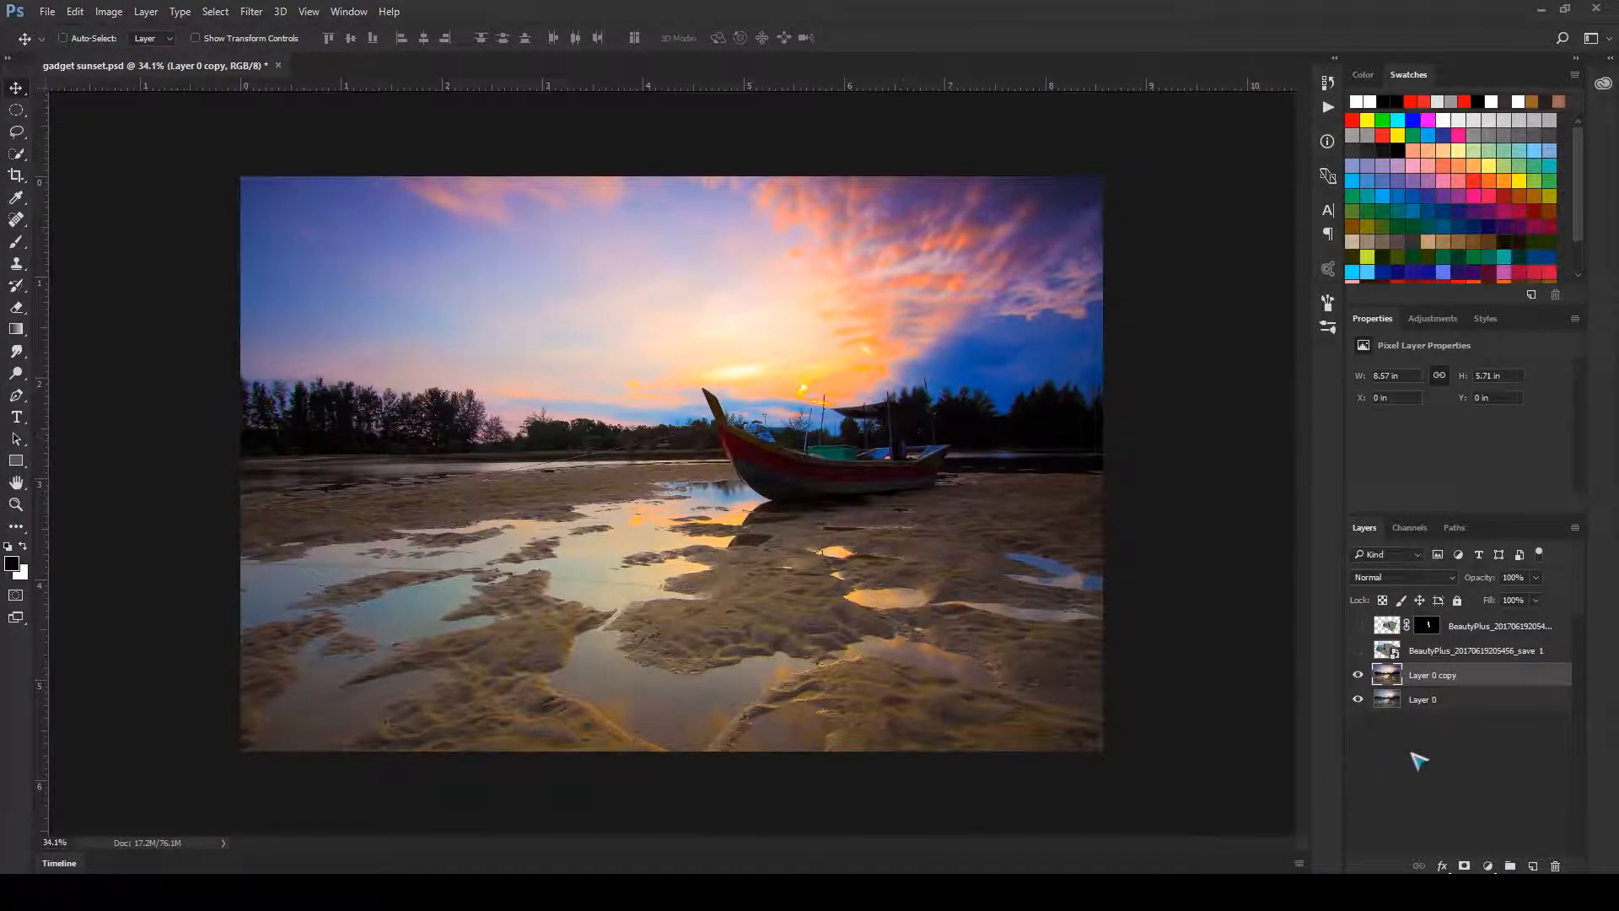
pyautogui.click(1357, 676)
pyautogui.click(1356, 675)
pyautogui.press('ctrl')
pyautogui.moveTo(839, 571)
pyautogui.mouseDown()
pyautogui.moveTo(889, 590)
pyautogui.moveTo(865, 583)
pyautogui.moveTo(862, 559)
pyautogui.mouseUp()
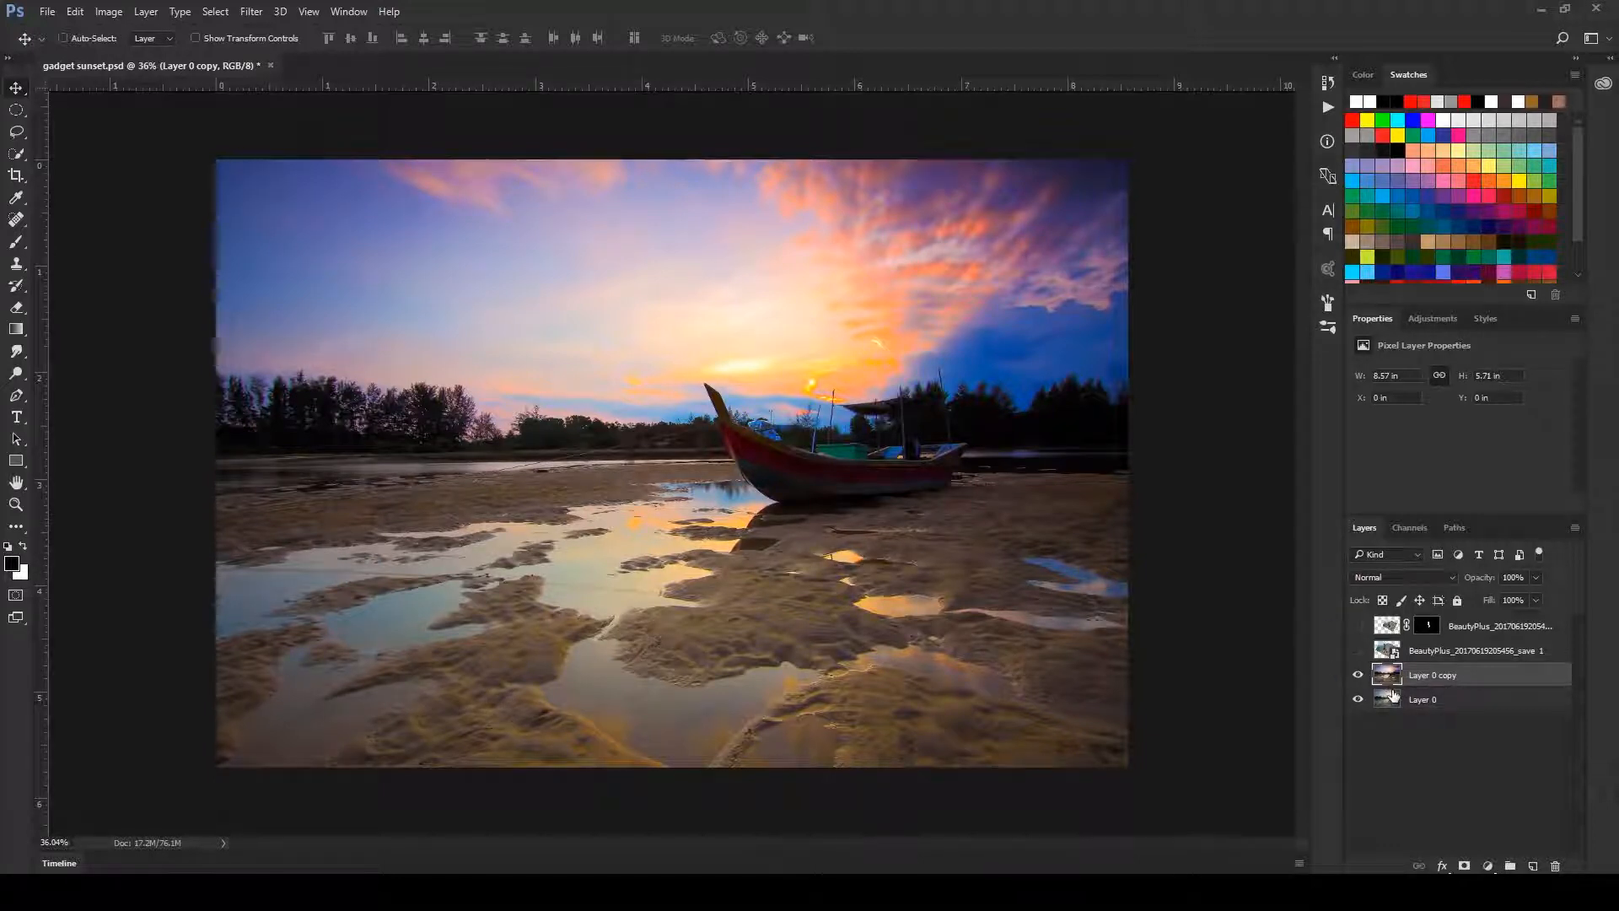
# - Duplicate the color-graded Layer 0 copy
pyautogui.hotkey('ctrl', 'j')
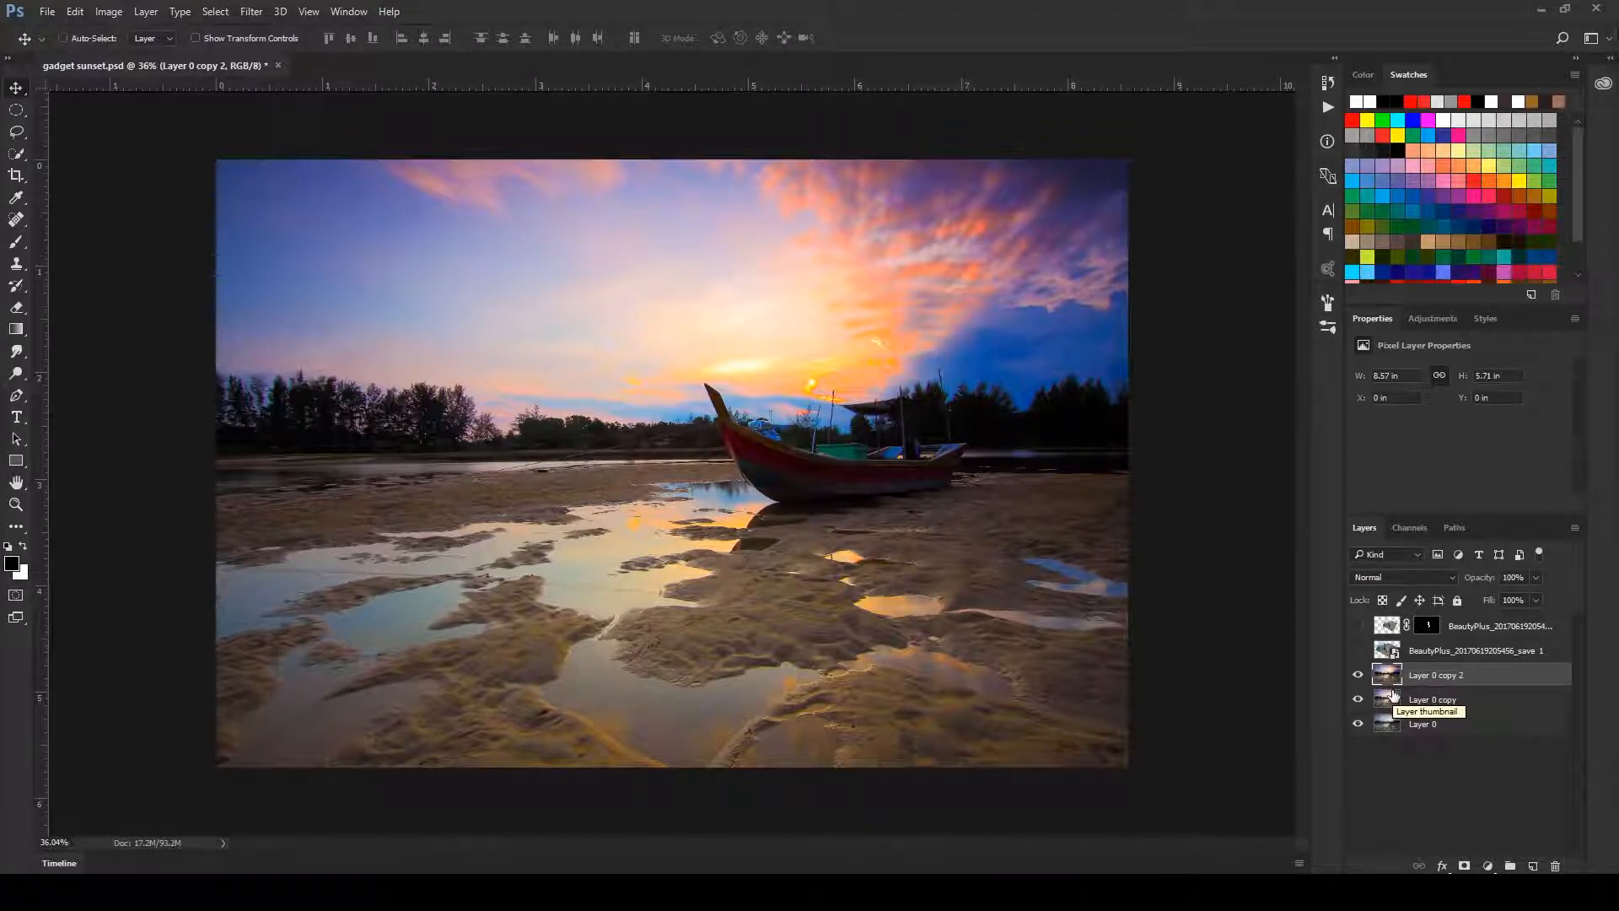
# - Place a Tilt-Shift blur on Layer 0 copy 2, centred on the sand below the boat, and widen its sharp zone downward
pyautogui.hotkey('ctrl', 's')
pyautogui.click(252, 11)
pyautogui.moveTo(292, 216)
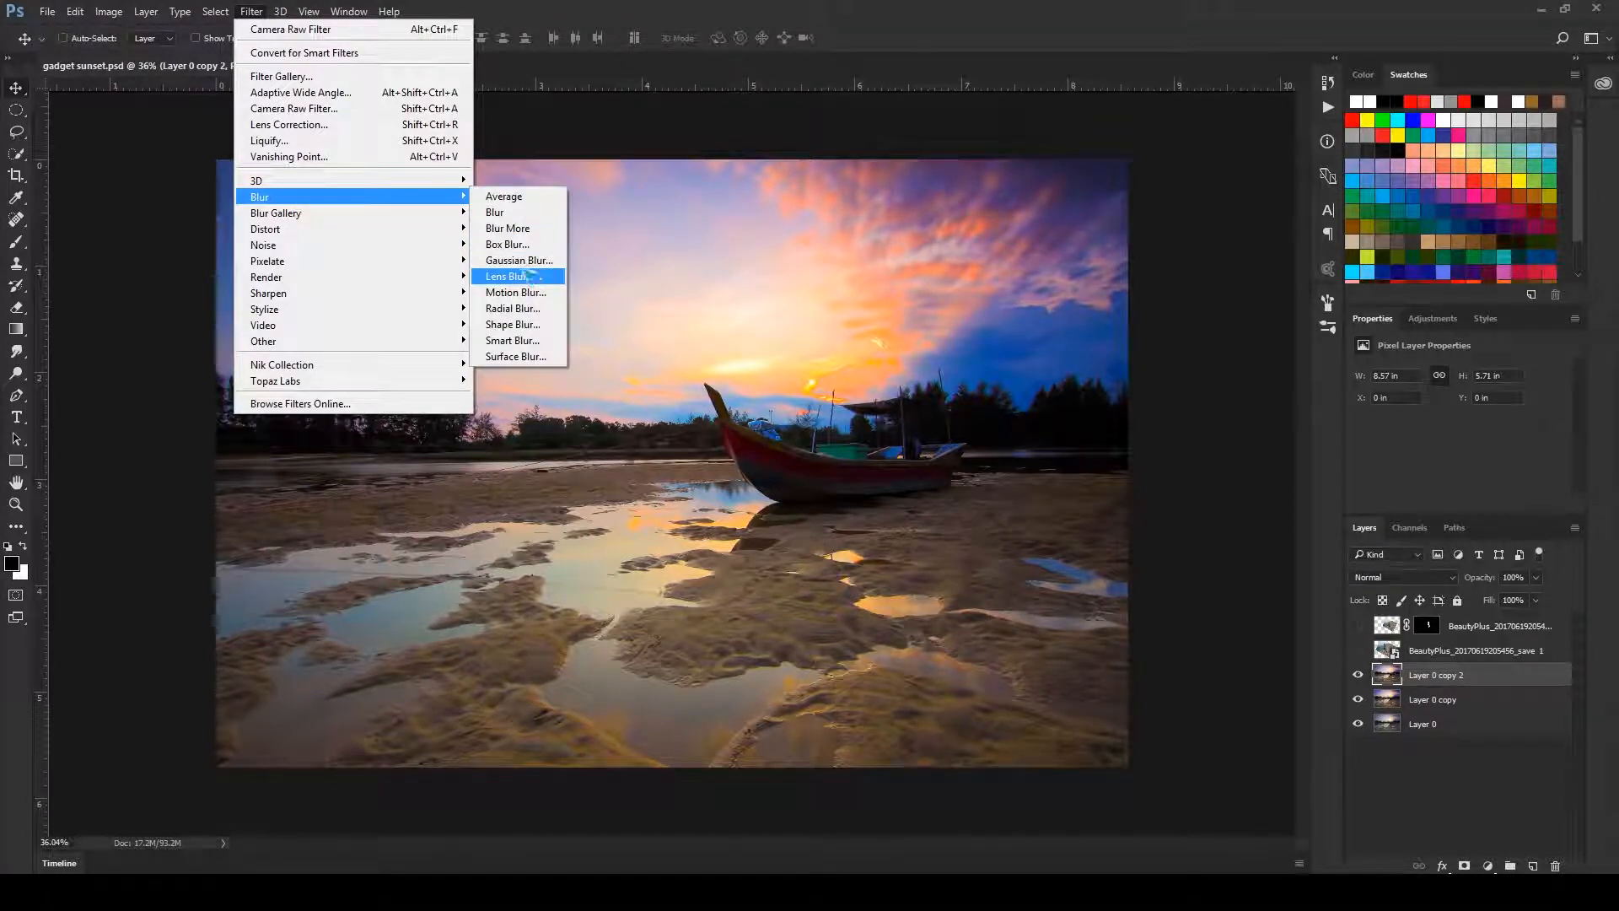
pyautogui.moveTo(370, 220)
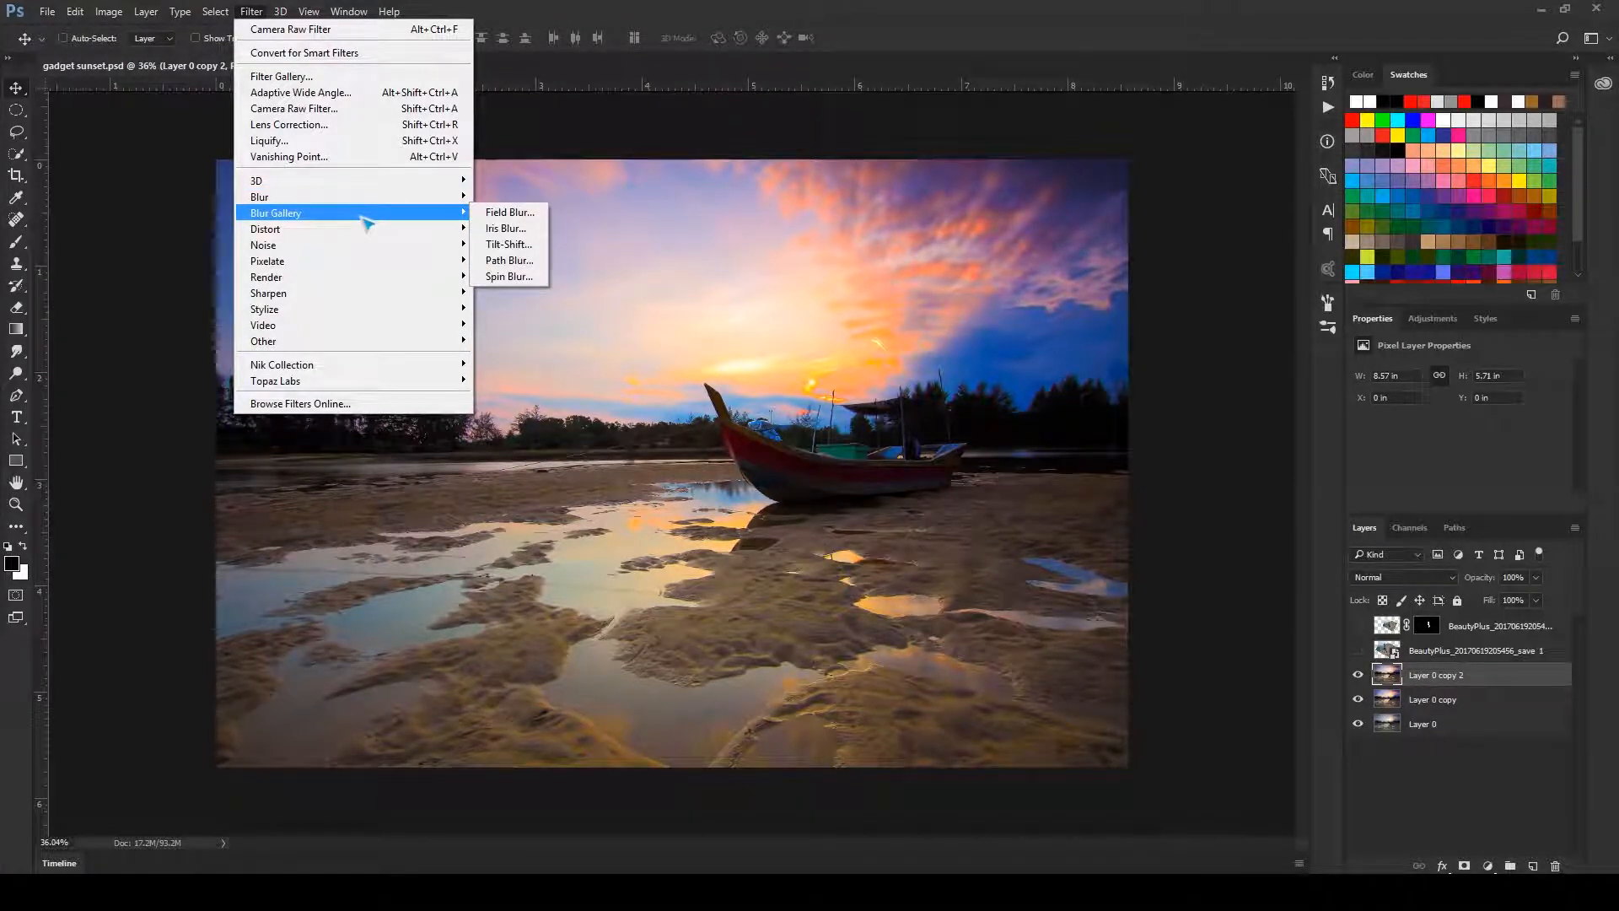
pyautogui.click(508, 244)
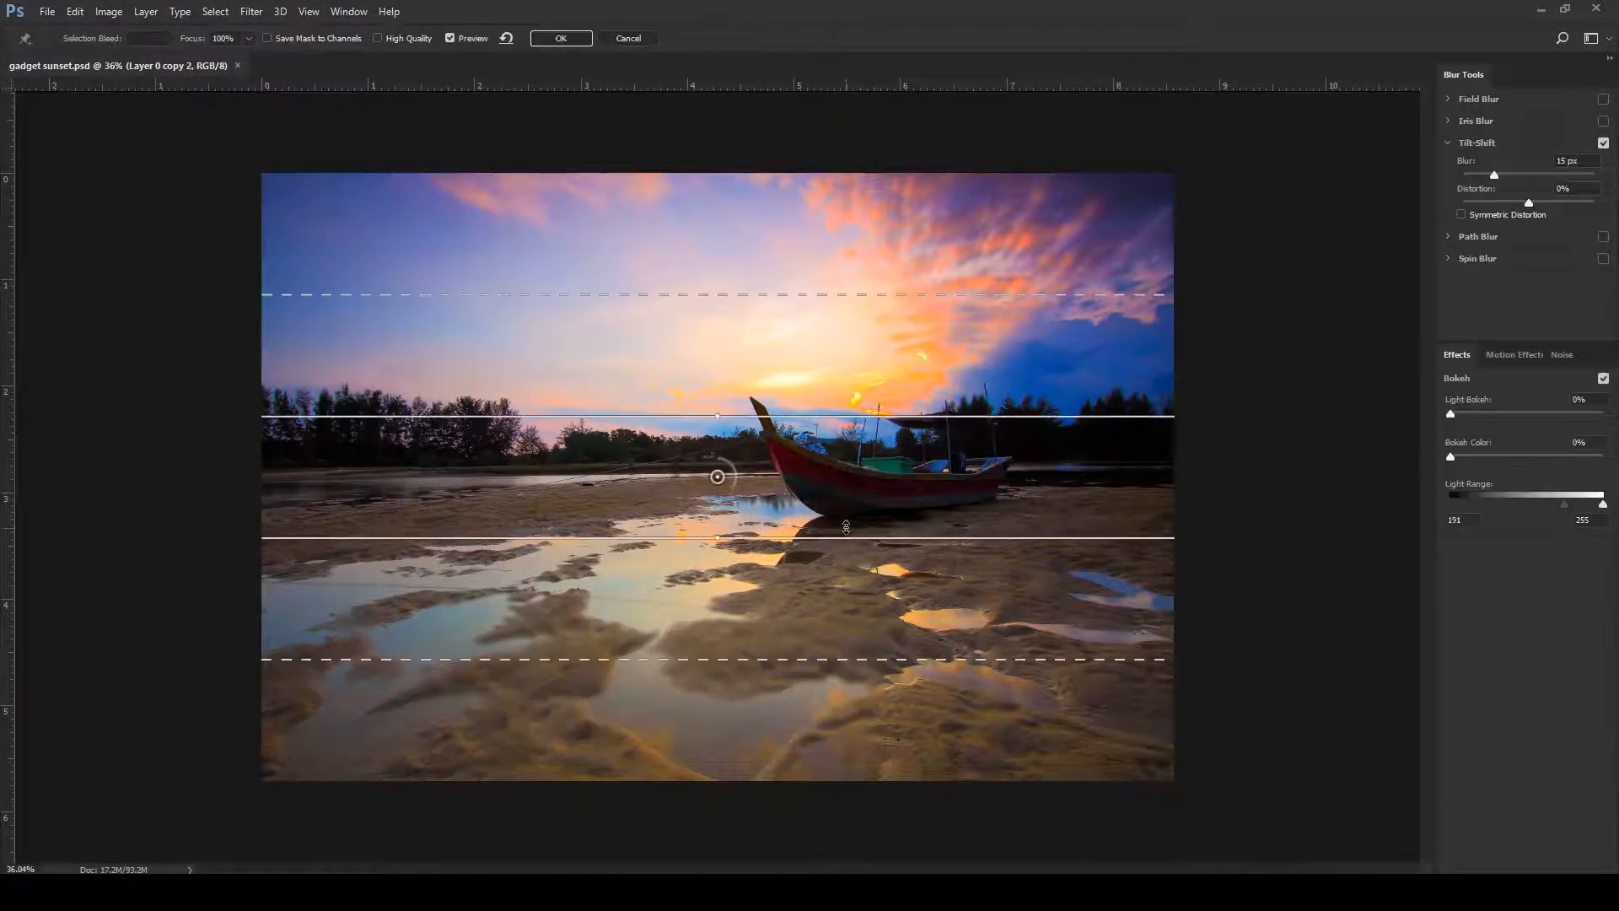
pyautogui.moveTo(717, 477); pyautogui.dragTo(787, 583)
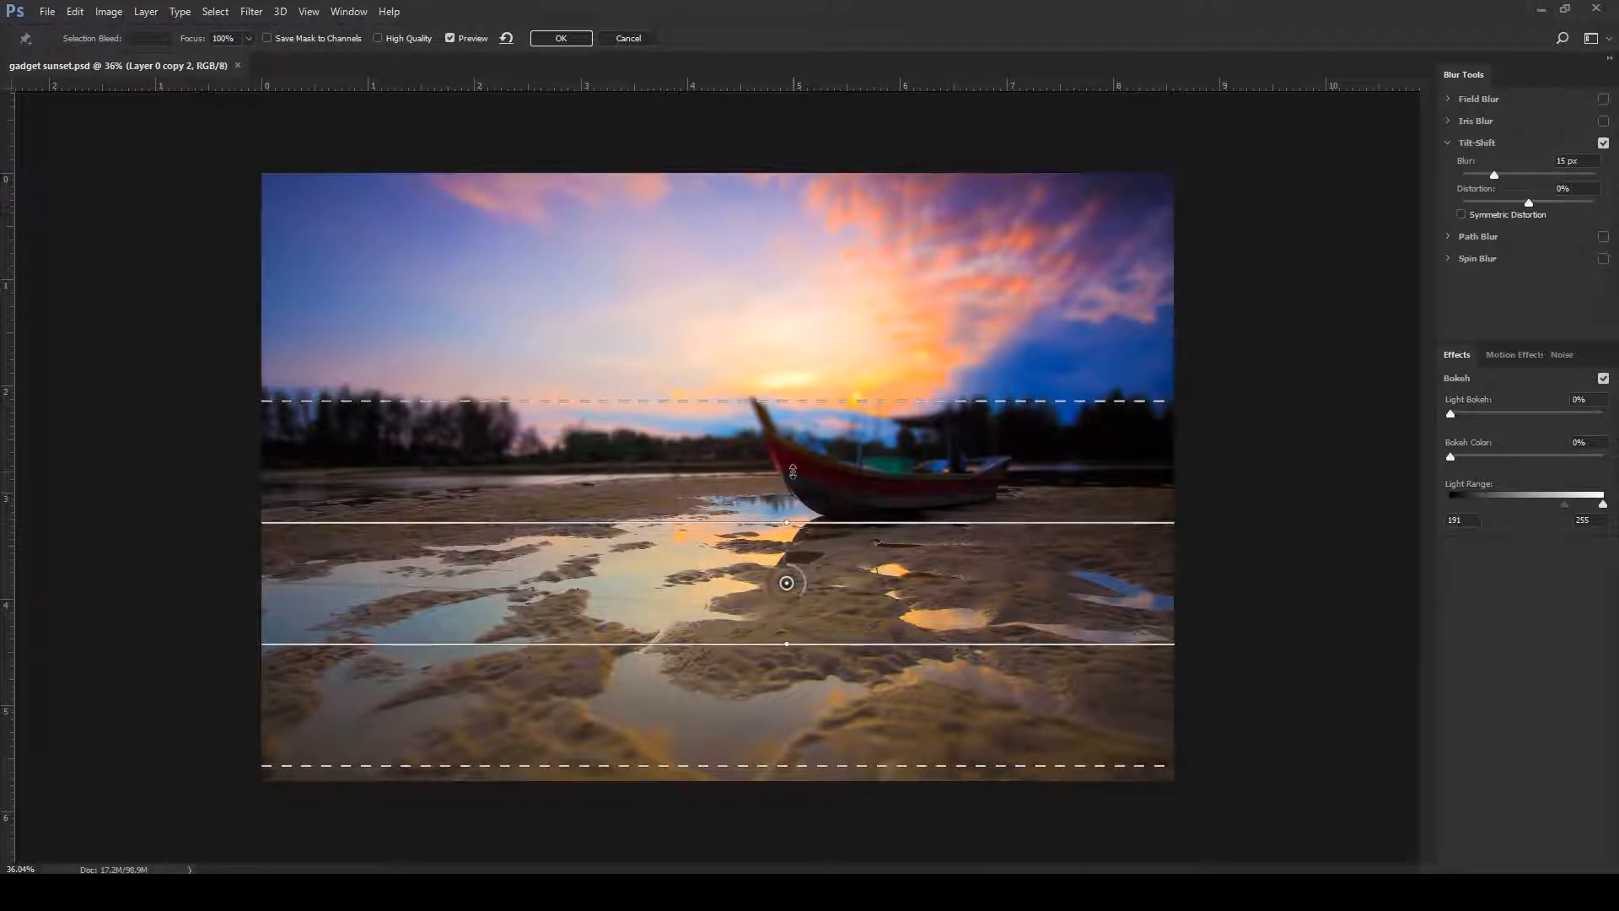
pyautogui.moveTo(787, 583)
pyautogui.mouseDown()
pyautogui.moveTo(807, 621)
pyautogui.moveTo(805, 591)
pyautogui.mouseUp()
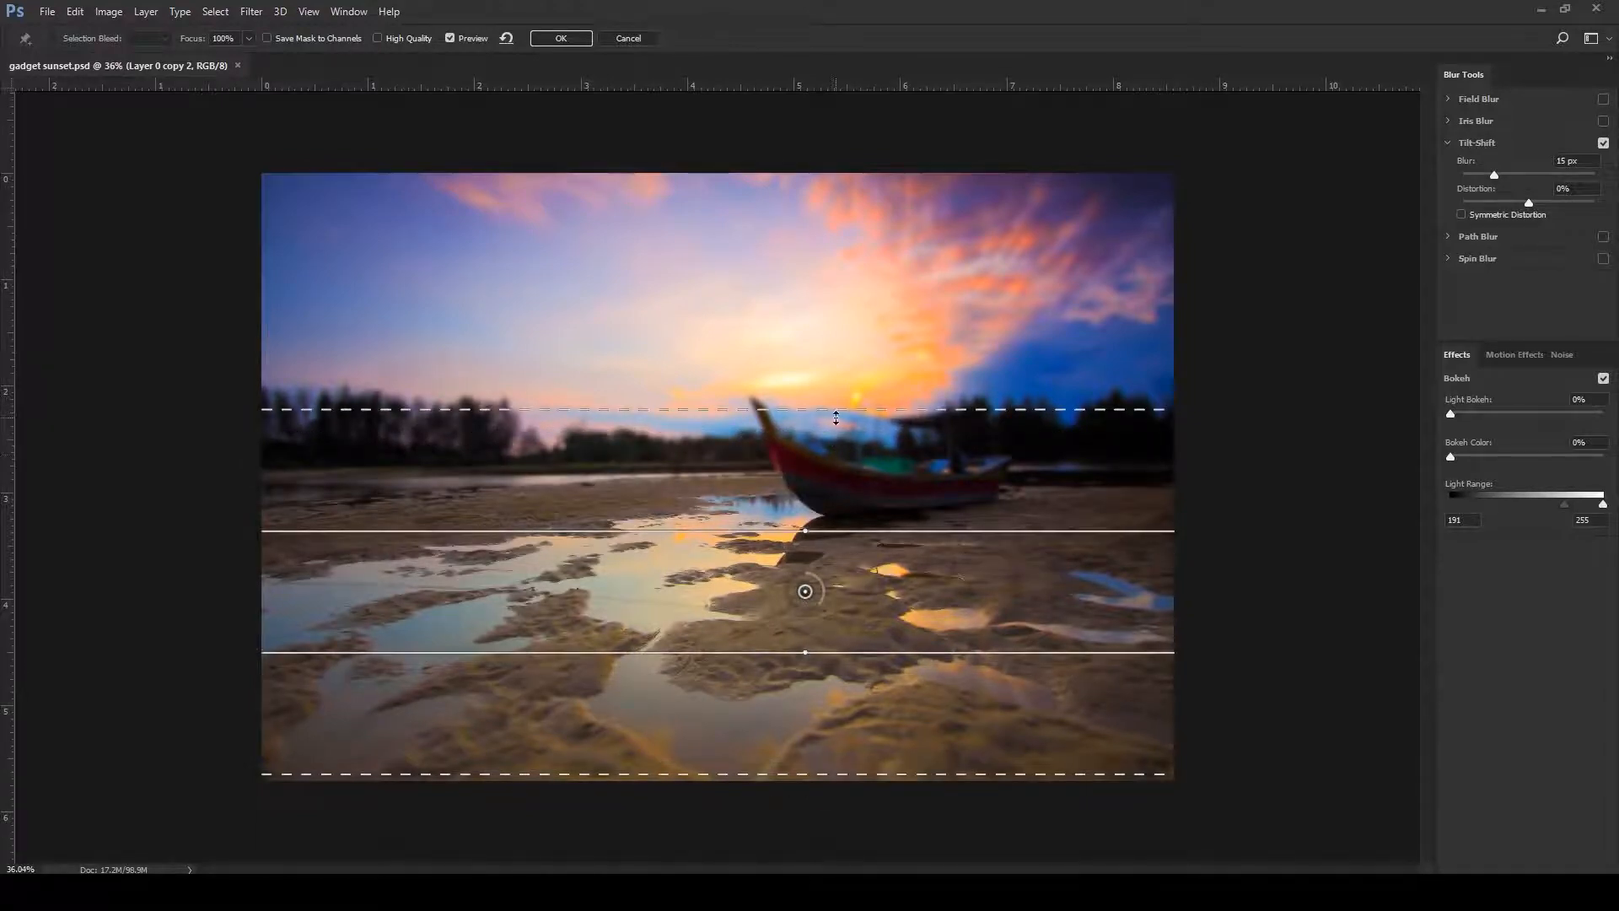
pyautogui.moveTo(836, 409); pyautogui.dragTo(835, 387)
pyautogui.moveTo(855, 654); pyautogui.dragTo(854, 691)
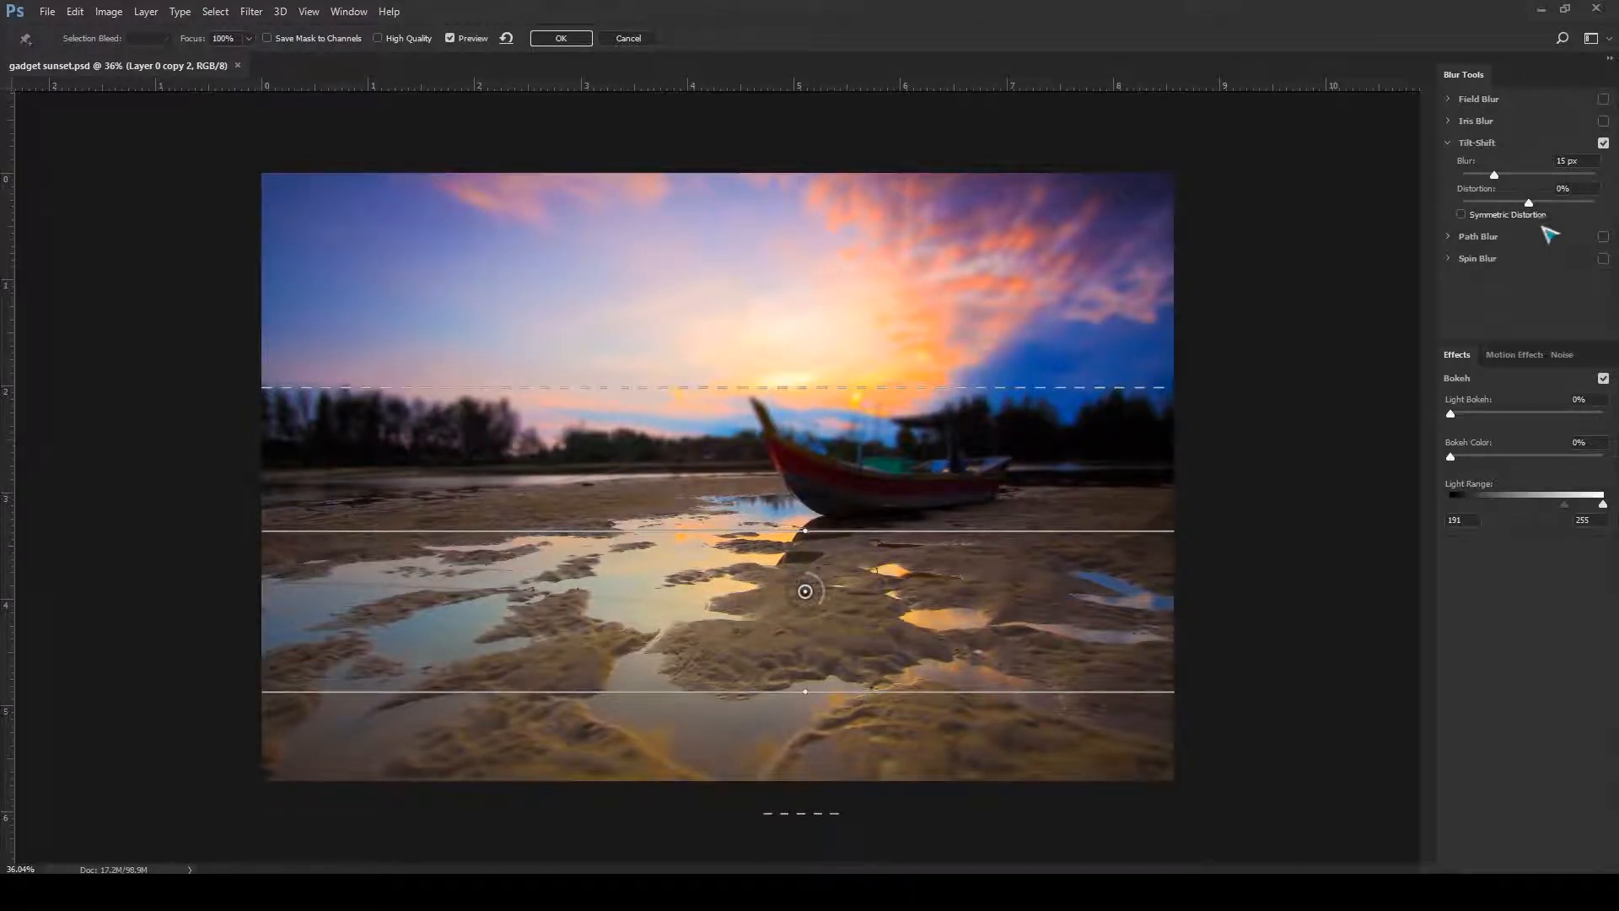
# - Set the Tilt-Shift blur to 25 px, apply it to the background copy and save the document
pyautogui.moveTo(1496, 175)
pyautogui.mouseDown()
pyautogui.moveTo(1482, 175)
pyautogui.moveTo(1506, 176)
pyautogui.mouseUp()
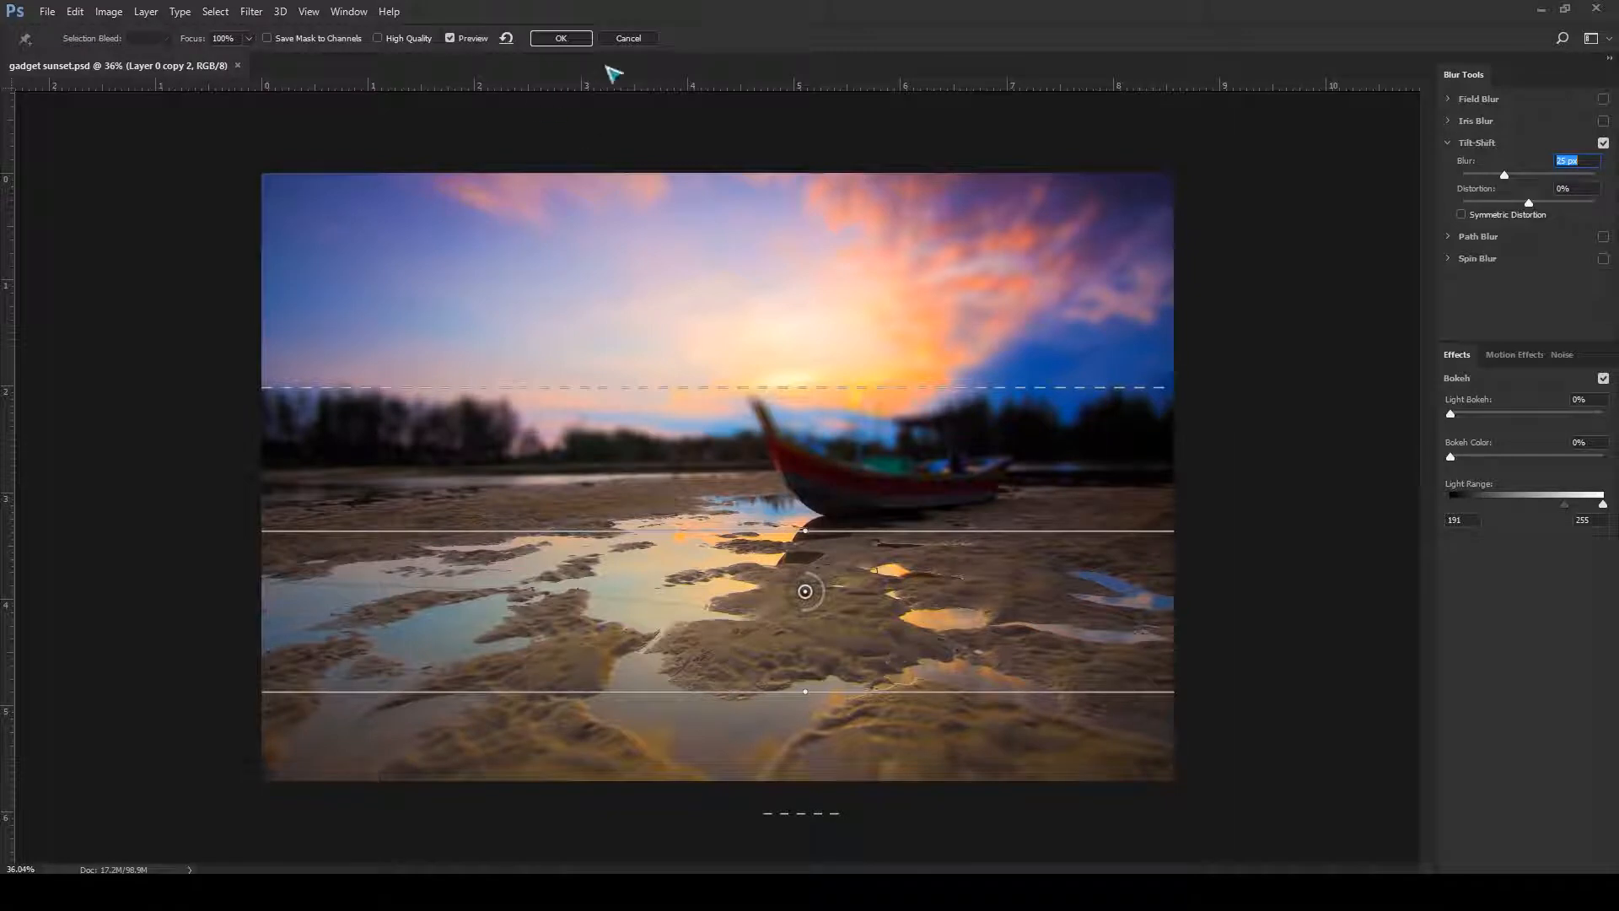
pyautogui.click(562, 38)
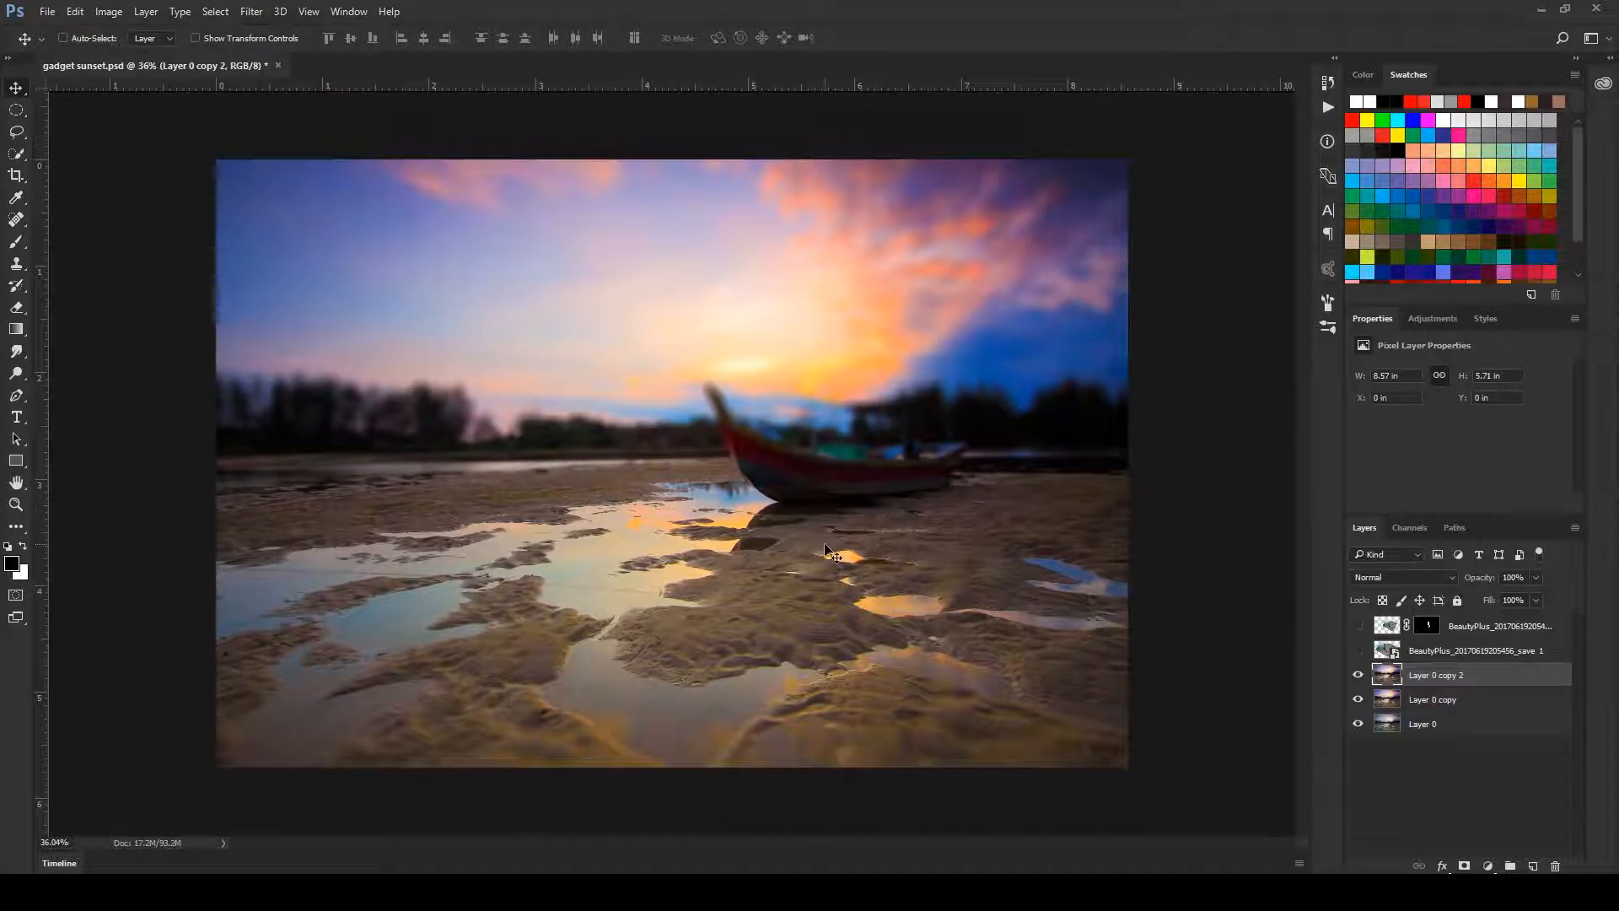
pyautogui.hotkey('ctrl', 's')
# - Show the masked cut-out layer of the man, rename it boy and save the document
pyautogui.click(1358, 628)
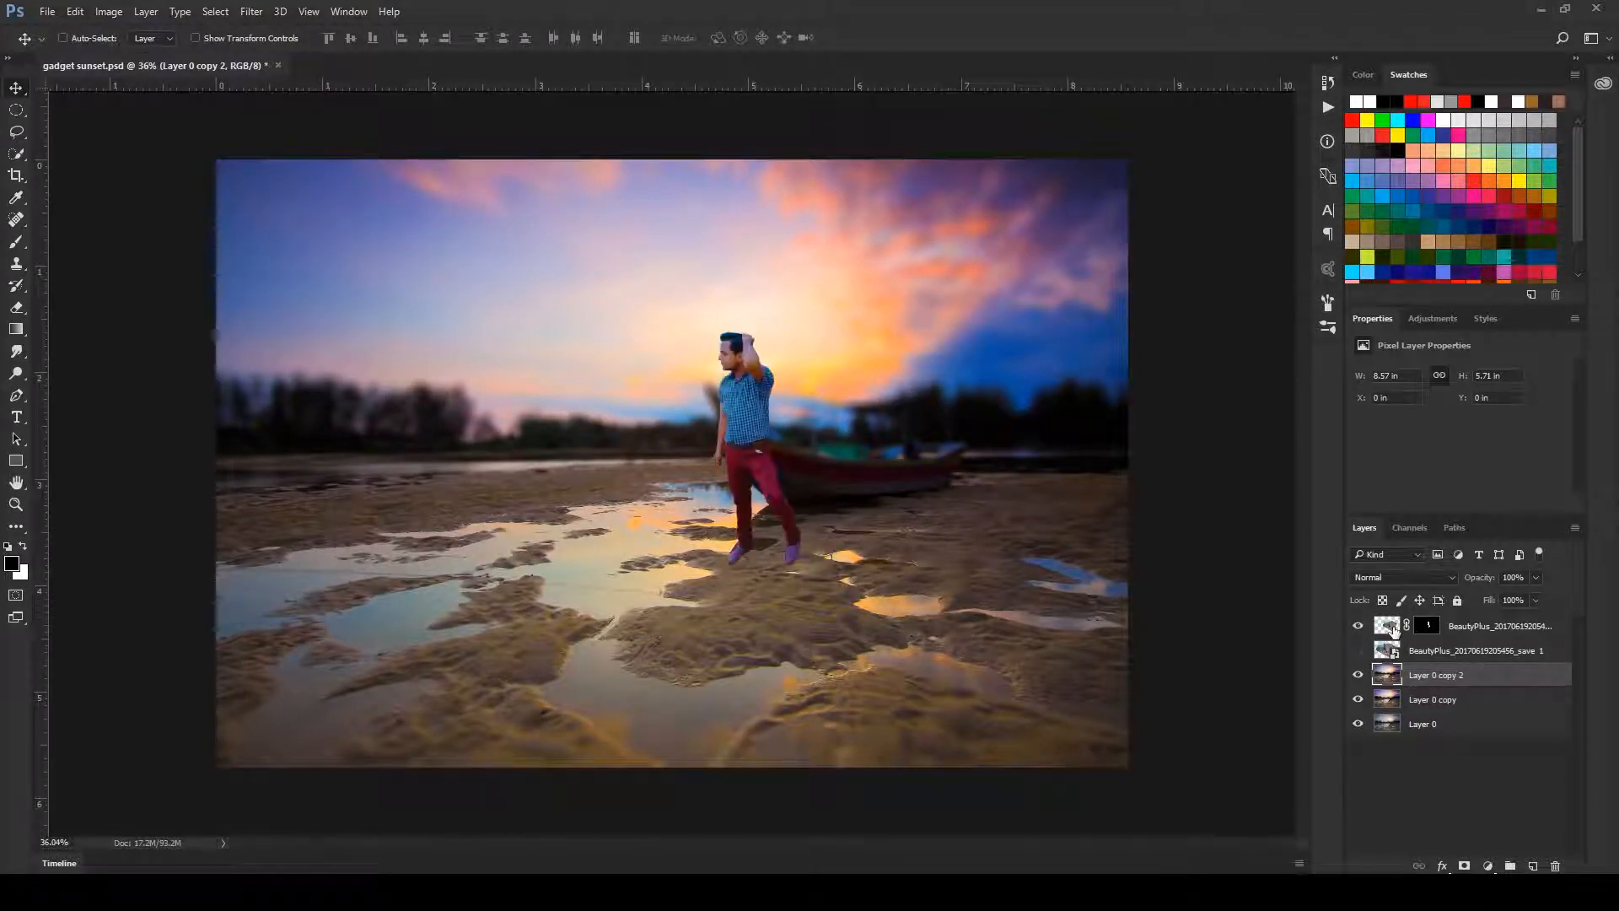
pyautogui.click(1488, 626)
pyautogui.doubleClick(1493, 628)
pyautogui.write('boy')
pyautogui.press('Return')
pyautogui.hotkey('ctrl', 's')
# - Duplicate the boy layer, place the copy beneath the original and rename it shadow
pyautogui.moveTo(750, 470); pyautogui.dragTo(786, 510)
pyautogui.moveTo(1008, 507); pyautogui.dragTo(860, 537)
pyautogui.moveTo(976, 552); pyautogui.dragTo(933, 553)
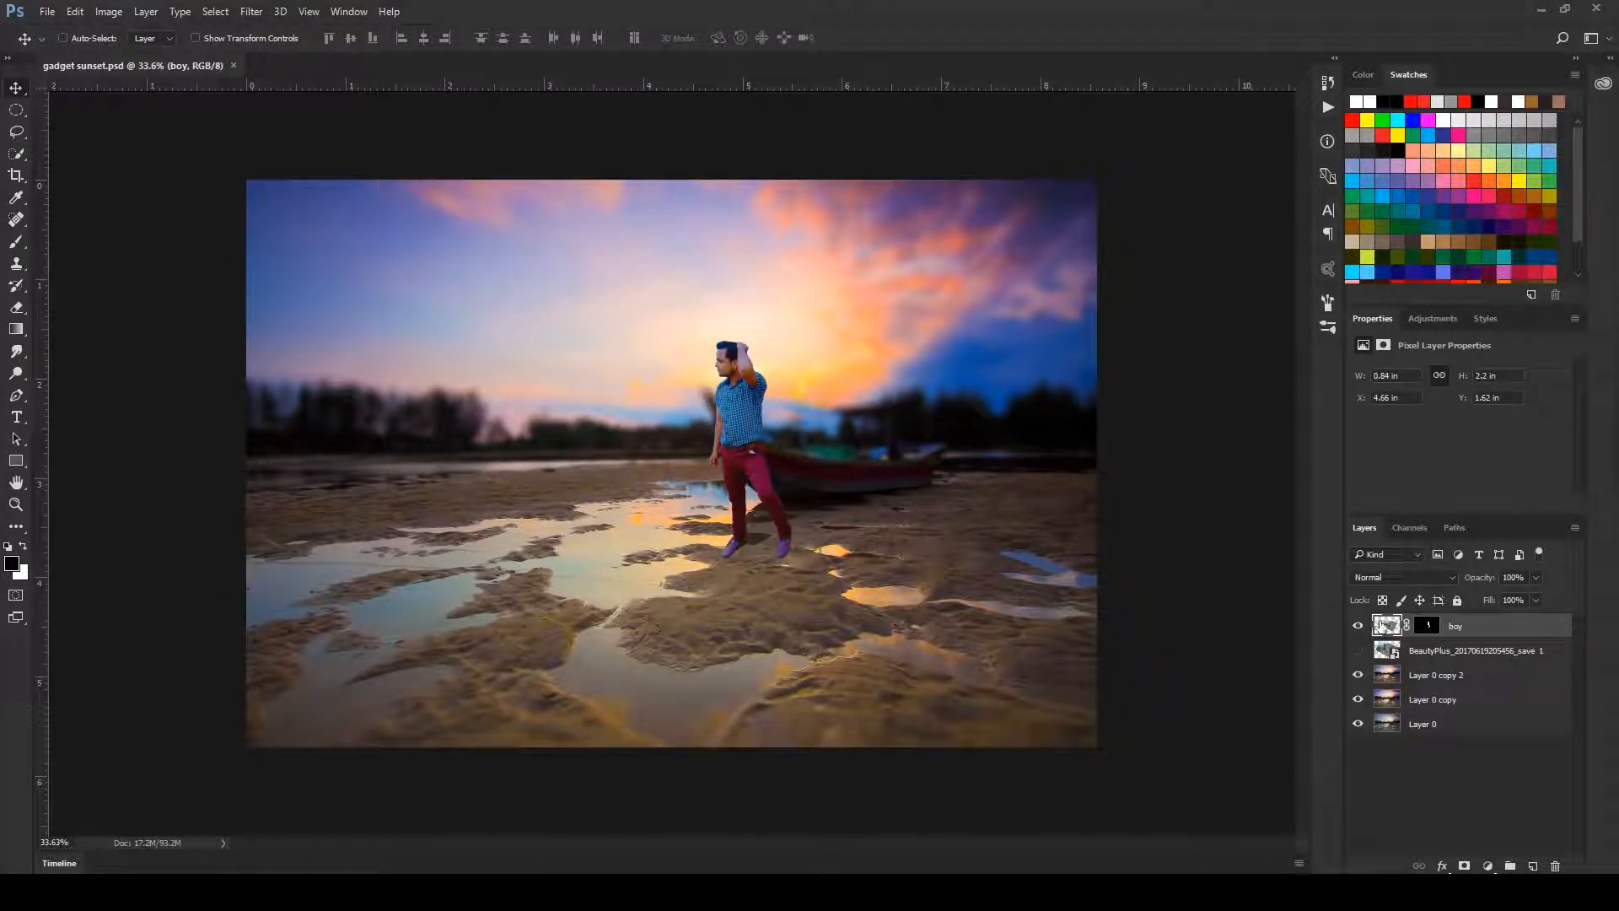
pyautogui.hotkey('ctrl', 'j')
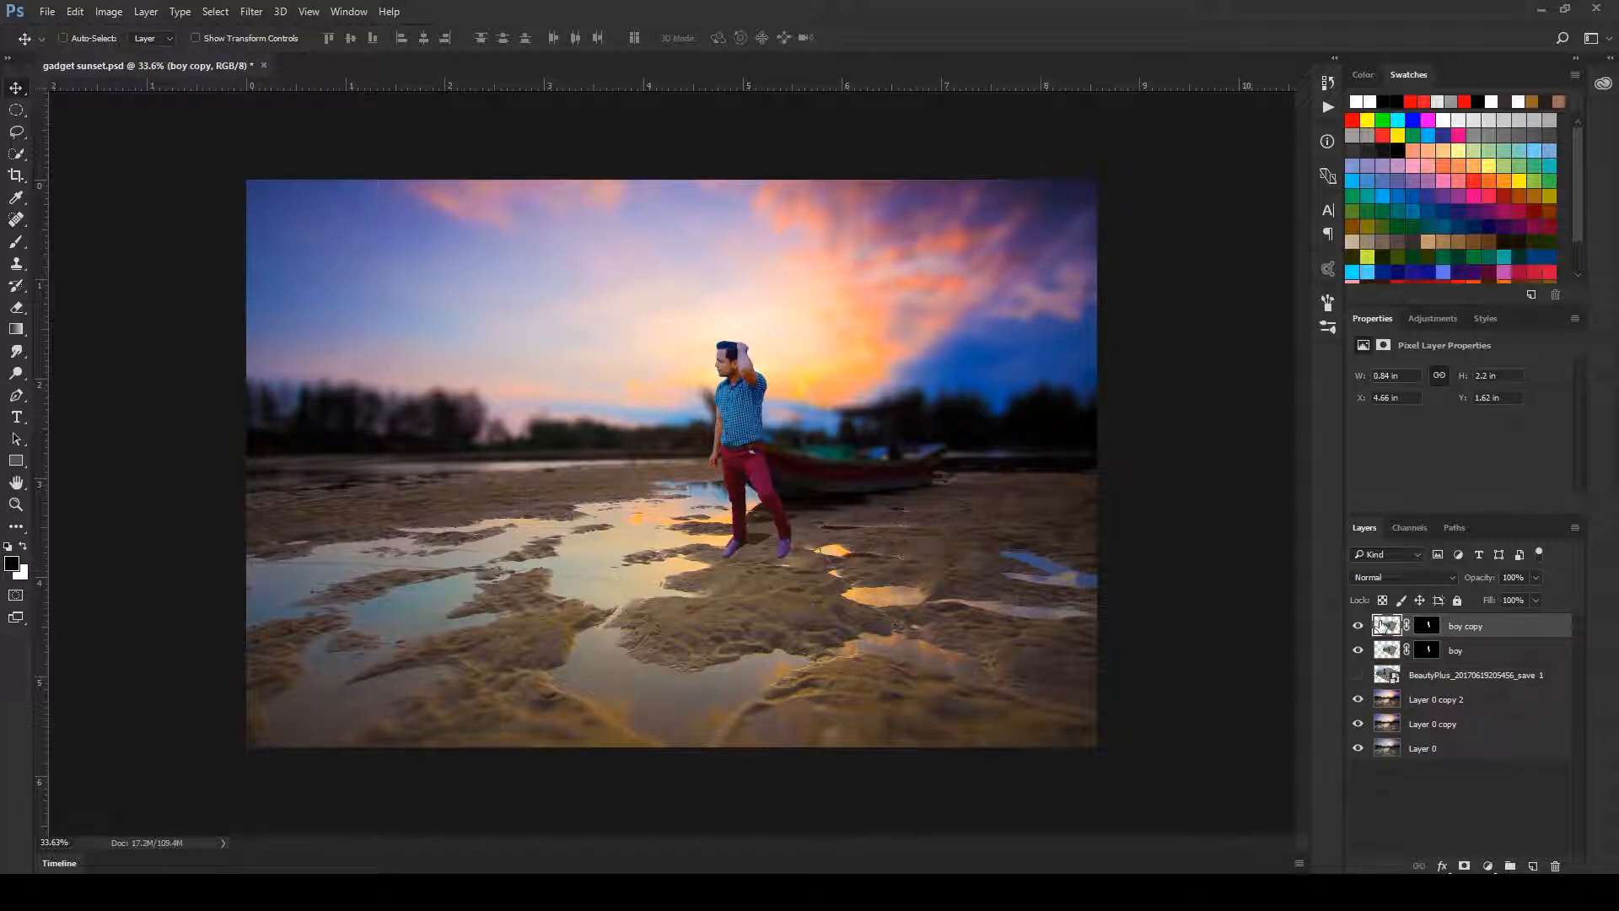
pyautogui.moveTo(1384, 624); pyautogui.dragTo(1426, 668)
pyautogui.doubleClick(1461, 654)
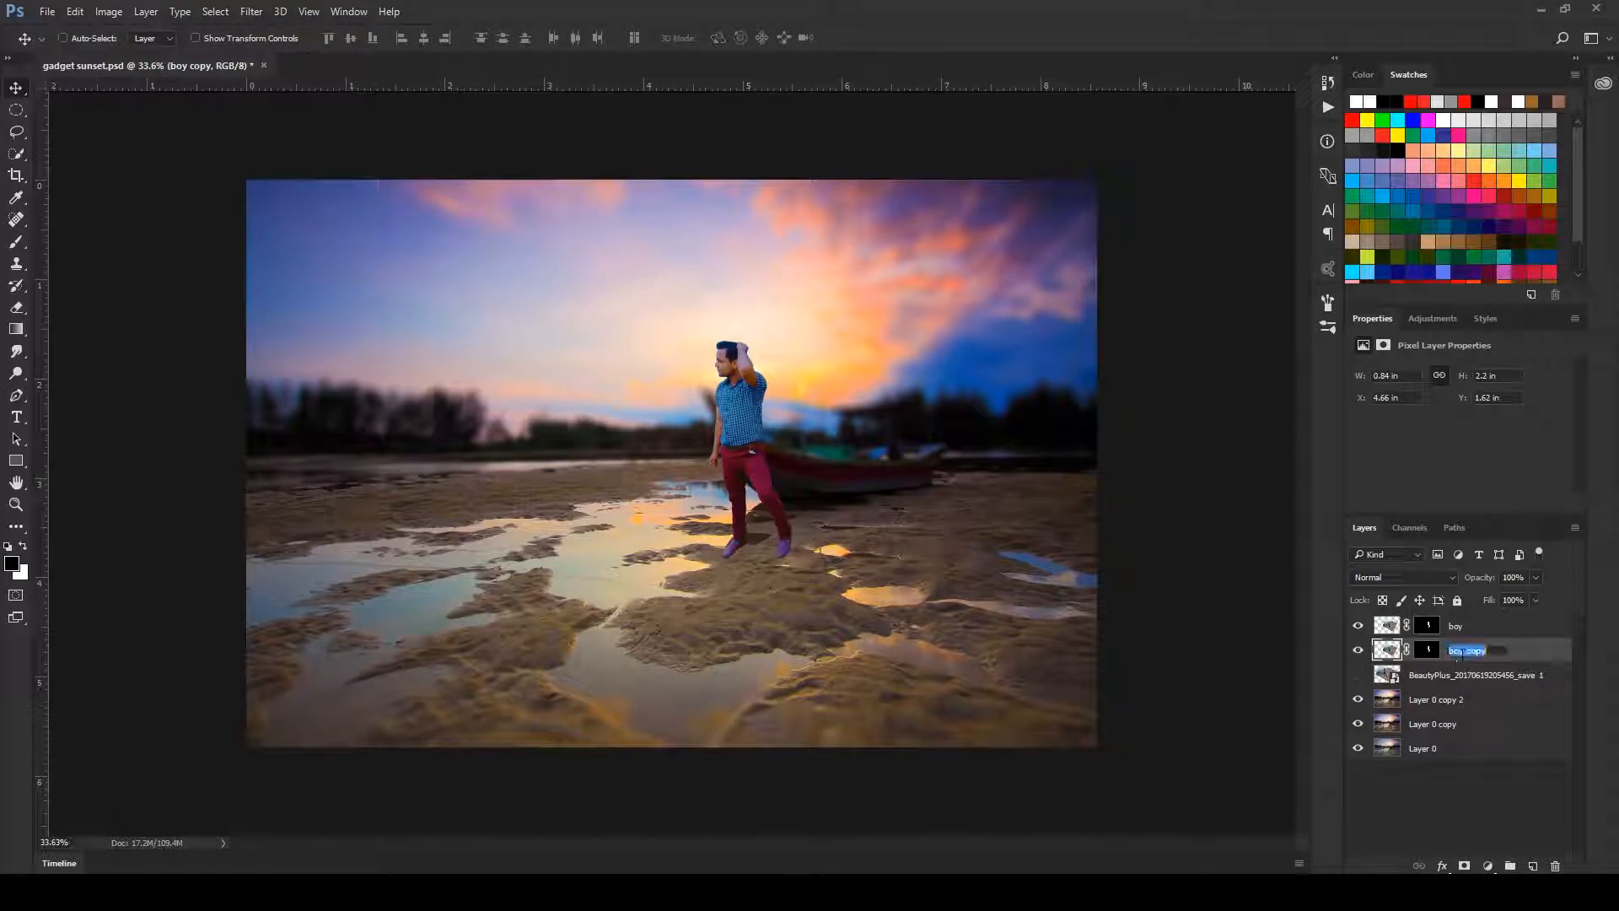
pyautogui.write('shadow')
pyautogui.press('Return')
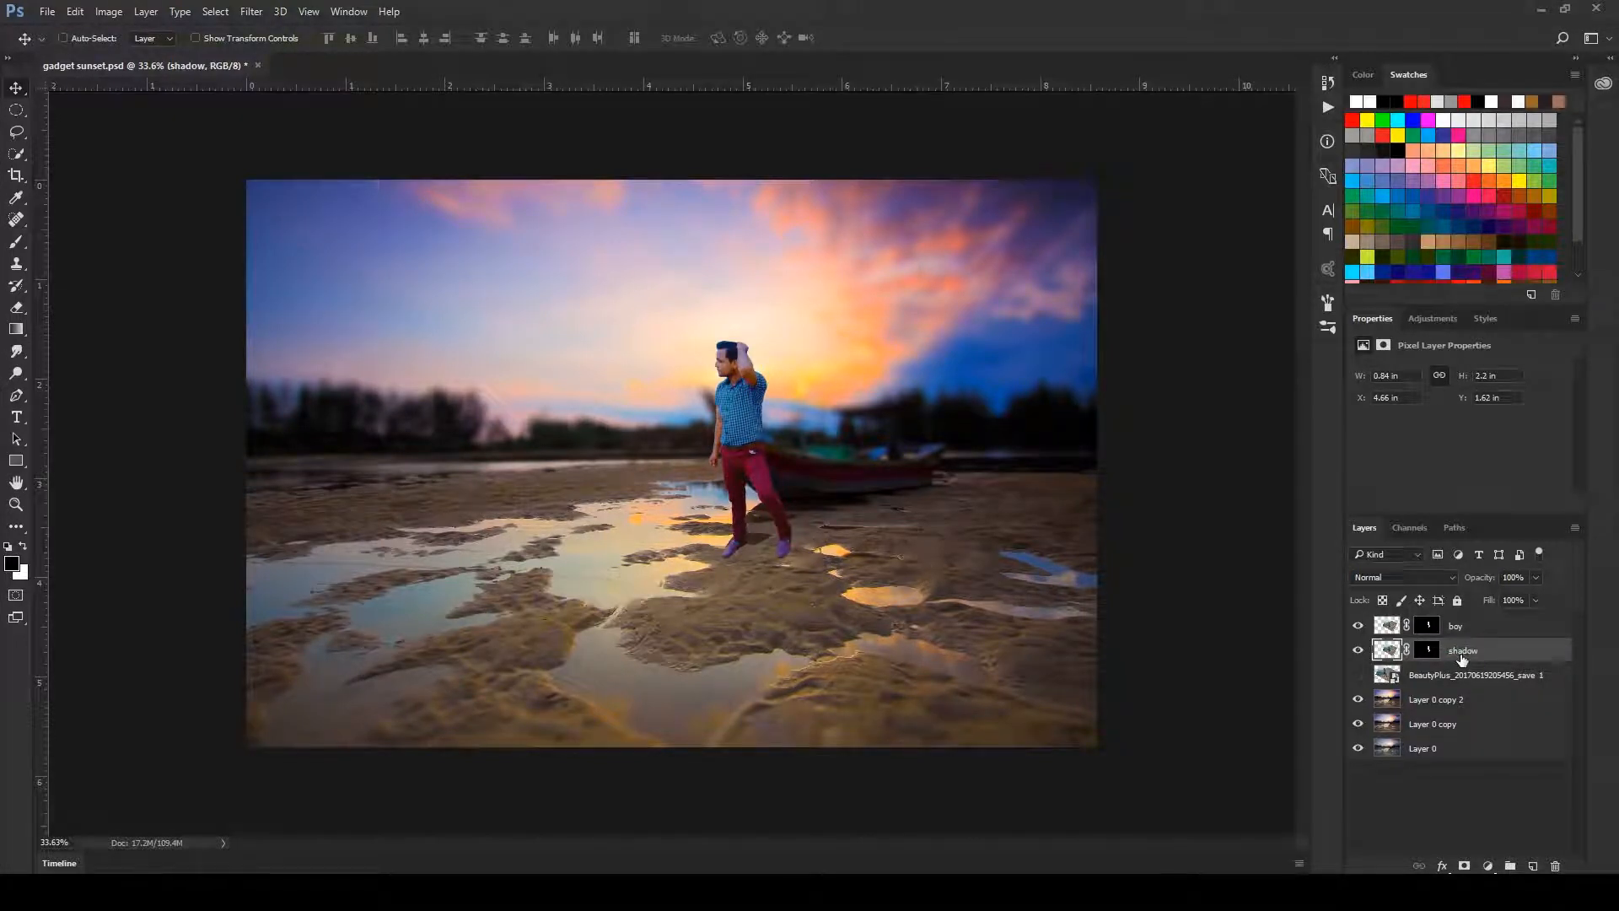
# - Convert the shadow layer to a smart object, set its Hue/Saturation Lightness to -100 and check the silhouette behind the man
pyautogui.rightClick(1543, 661)
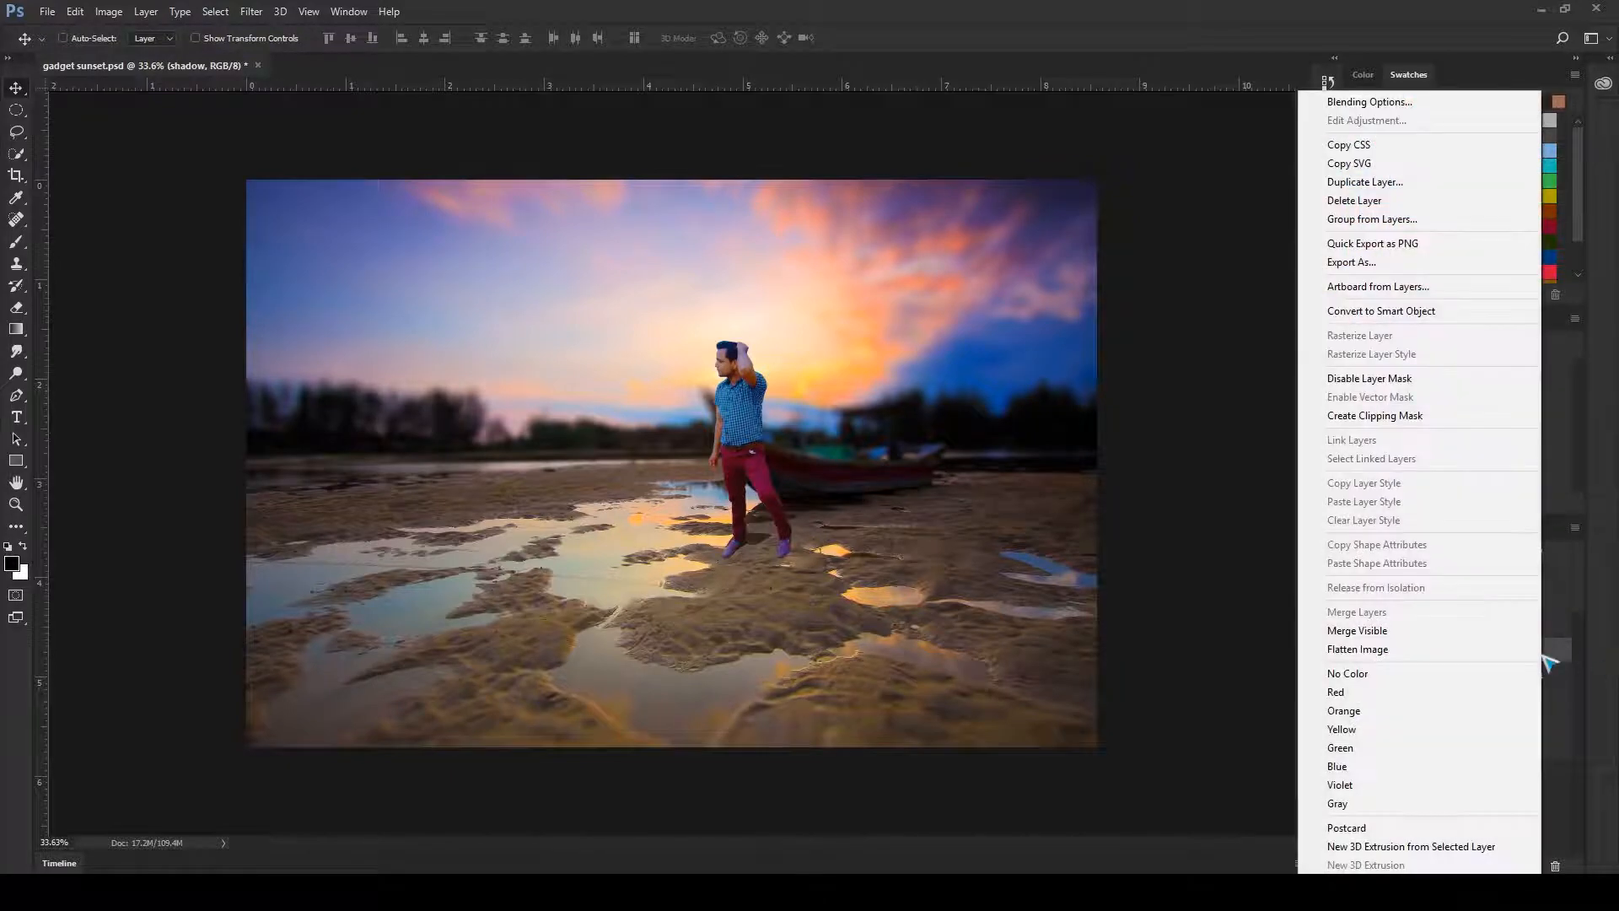
pyautogui.click(1465, 312)
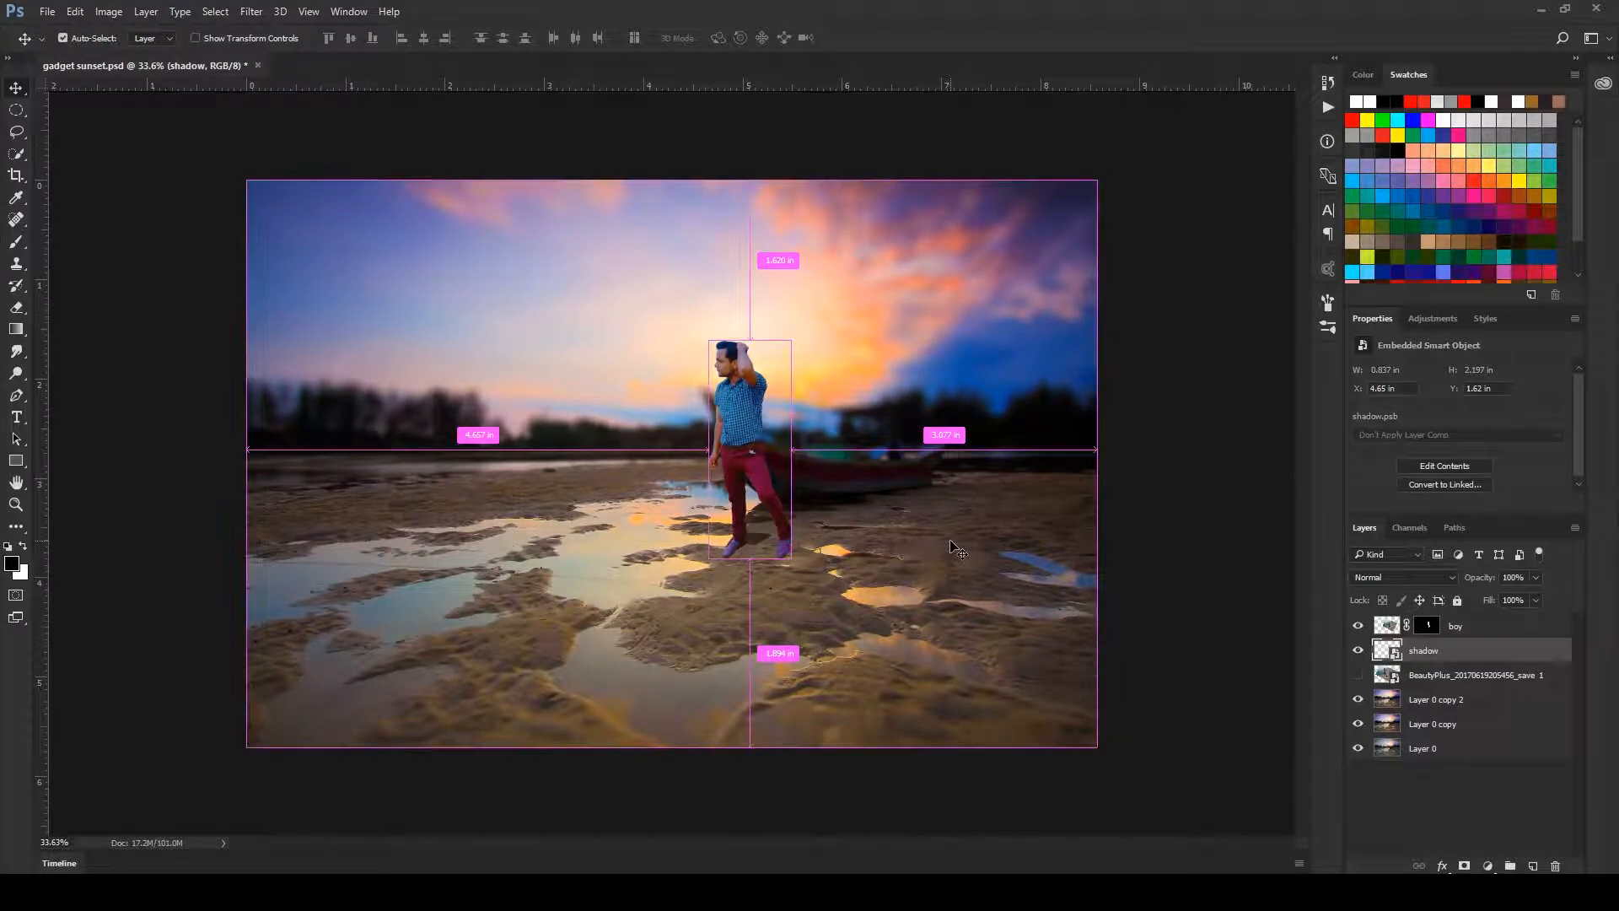
pyautogui.hotkey('ctrl', 'u')
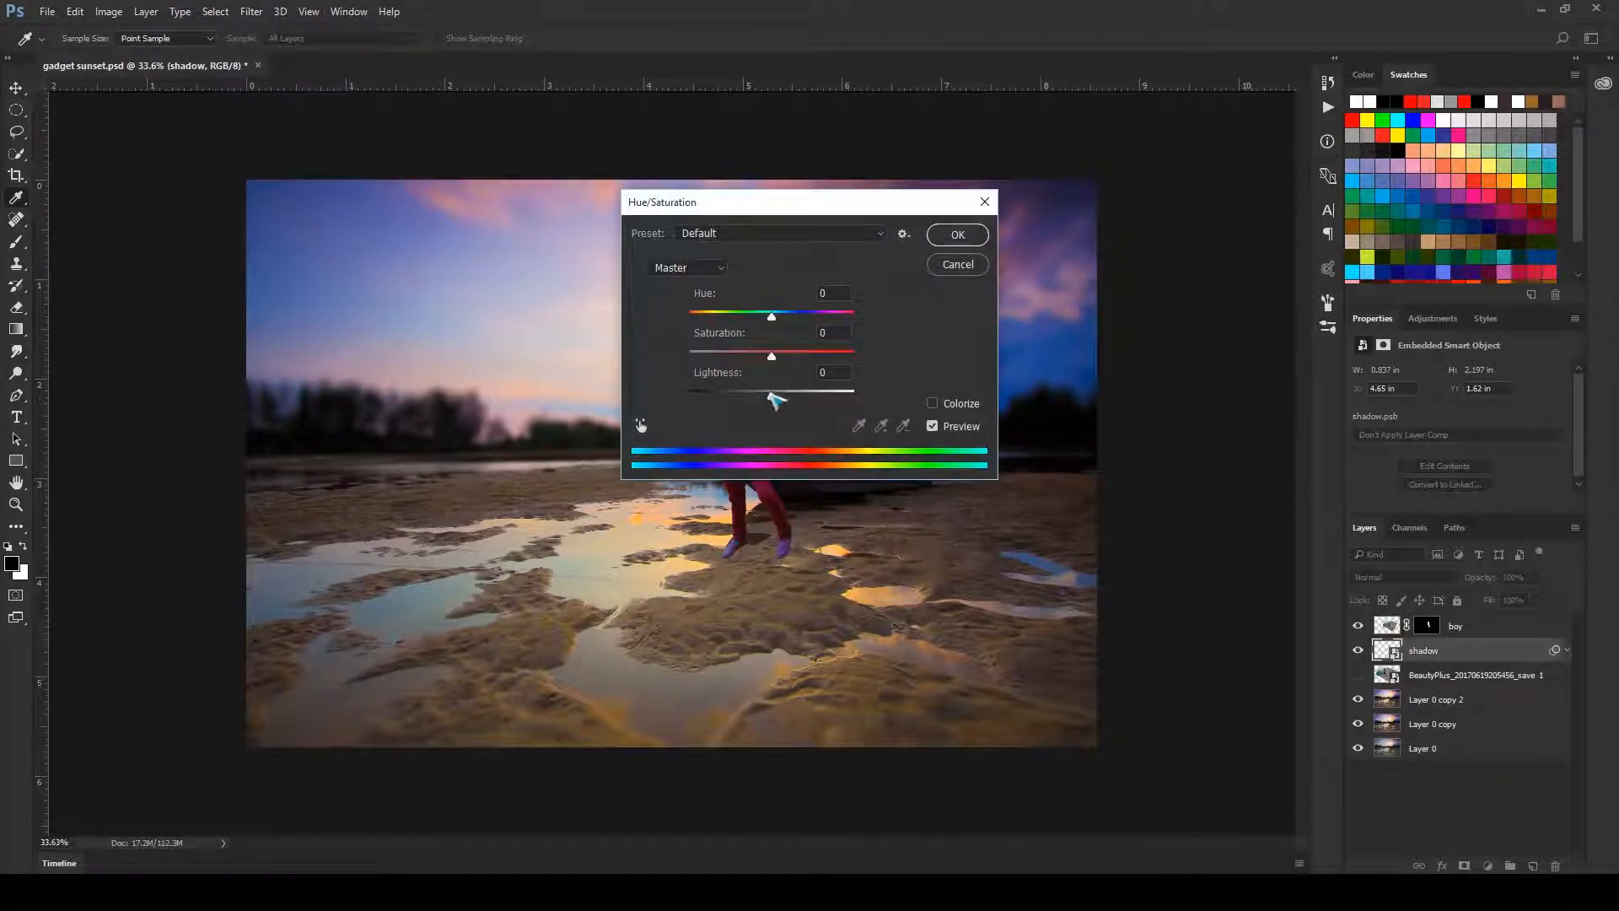
pyautogui.moveTo(774, 403); pyautogui.dragTo(688, 405)
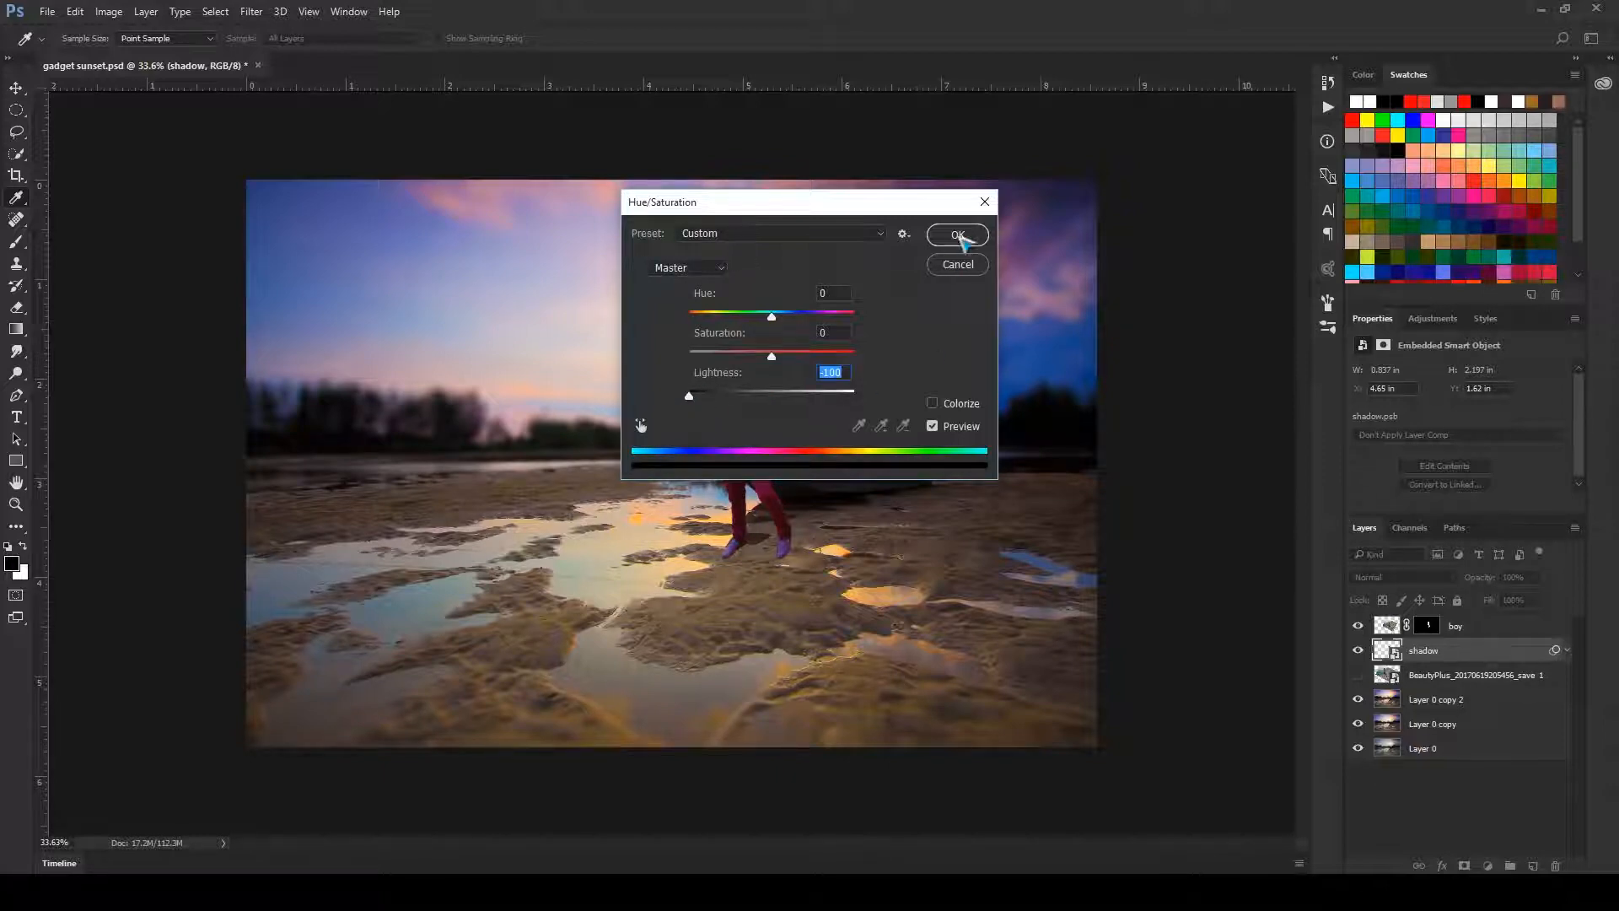
pyautogui.click(960, 238)
pyautogui.press('v')
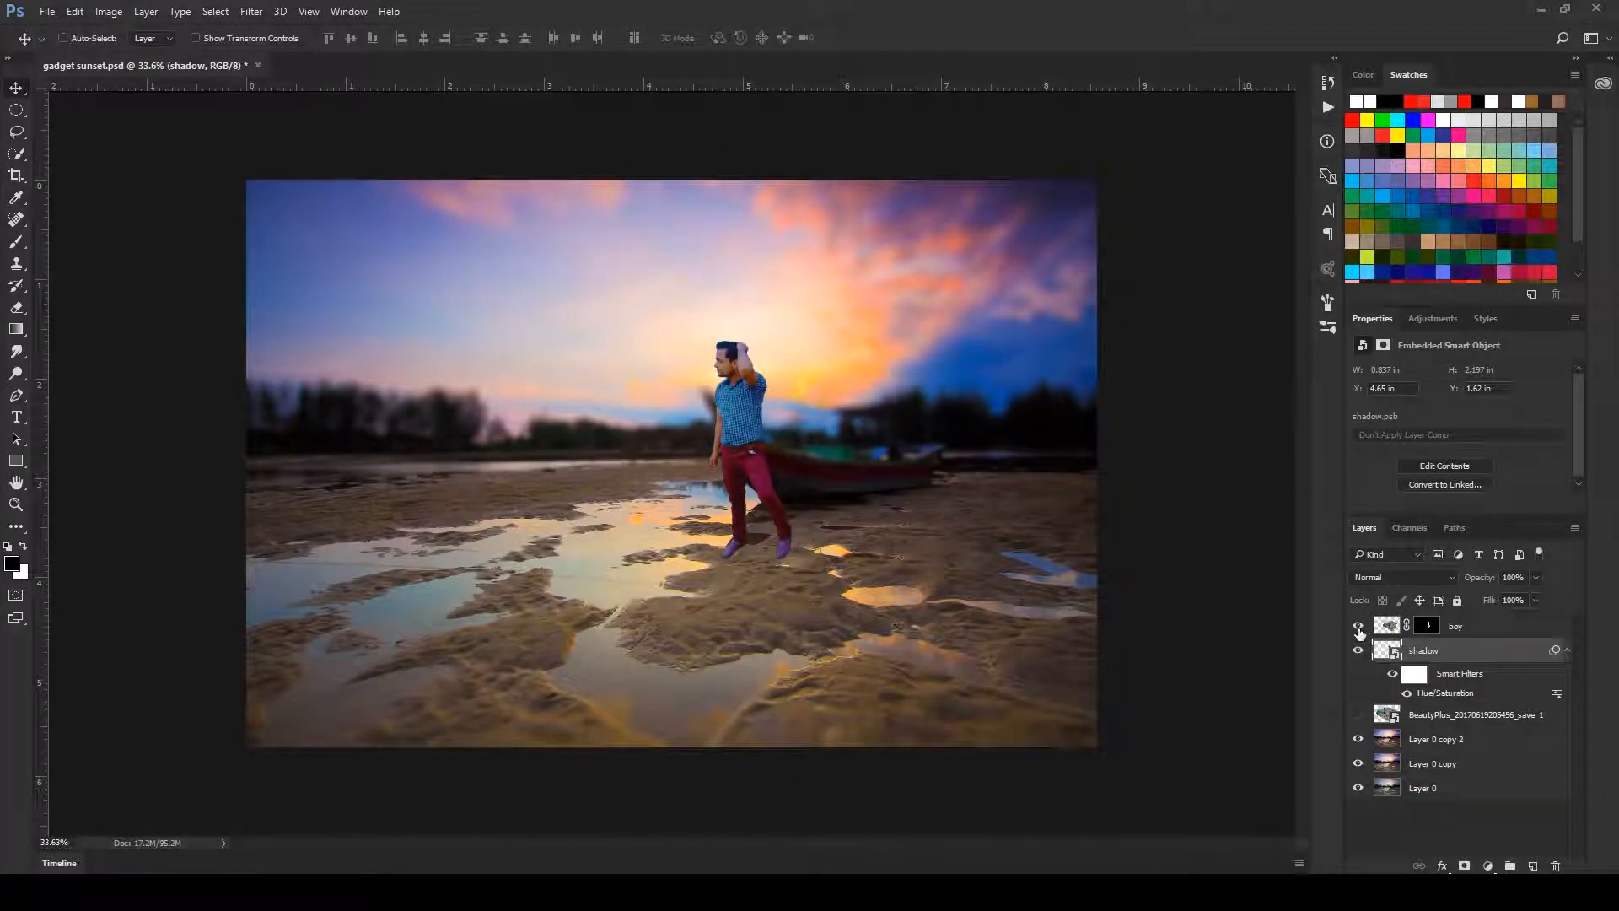
pyautogui.click(1357, 626)
pyautogui.click(1359, 627)
pyautogui.click(1359, 626)
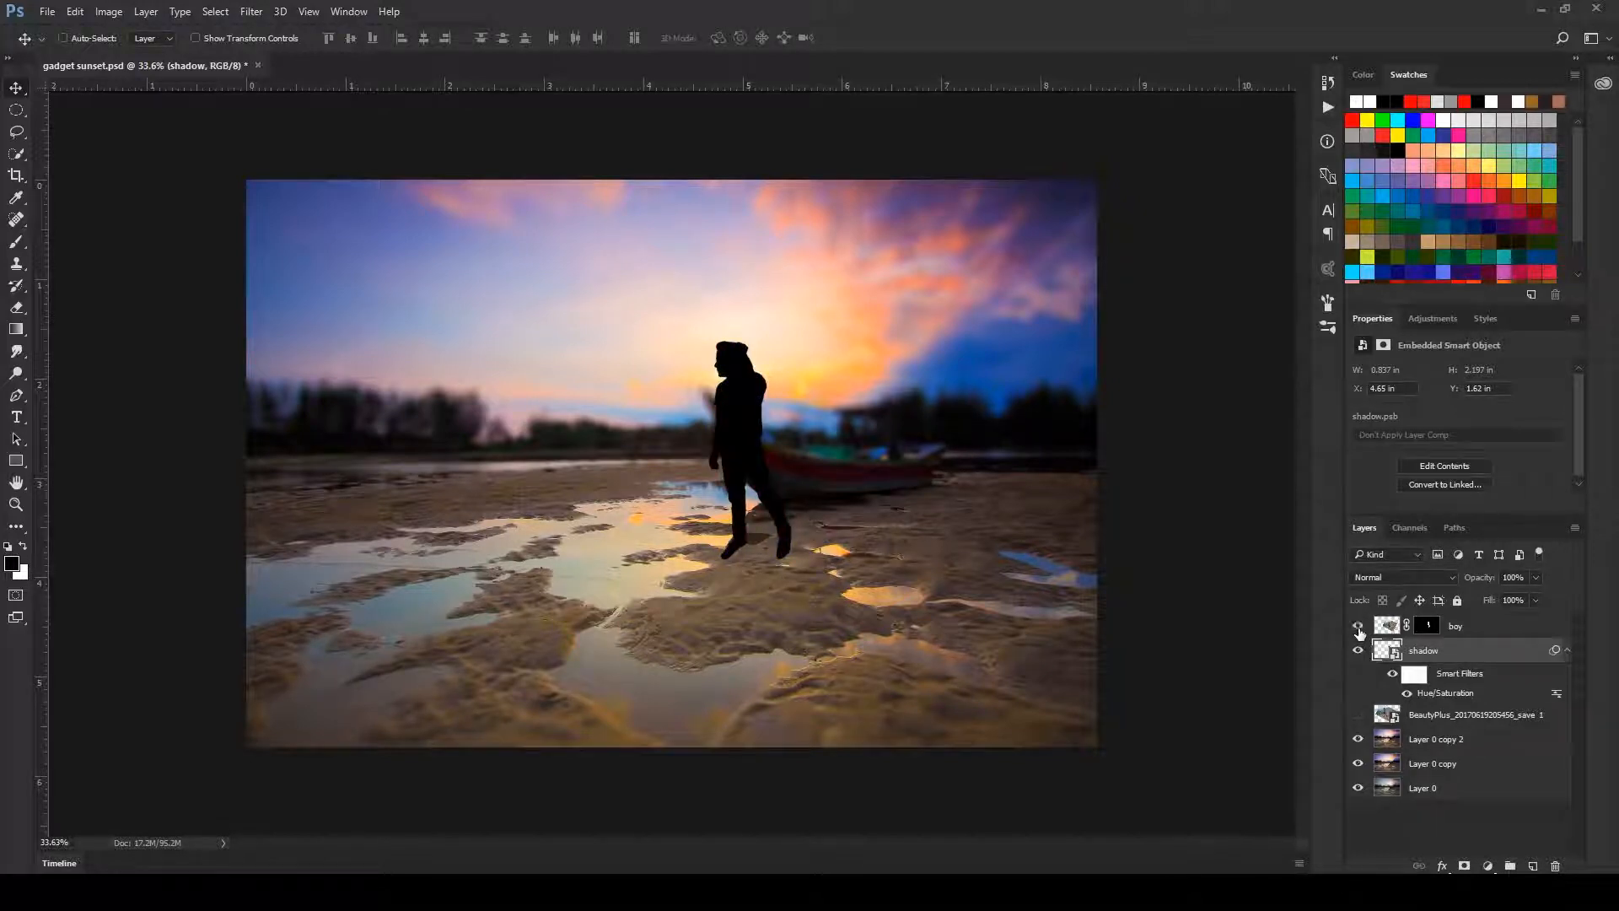
pyautogui.click(1357, 626)
pyautogui.click(1567, 651)
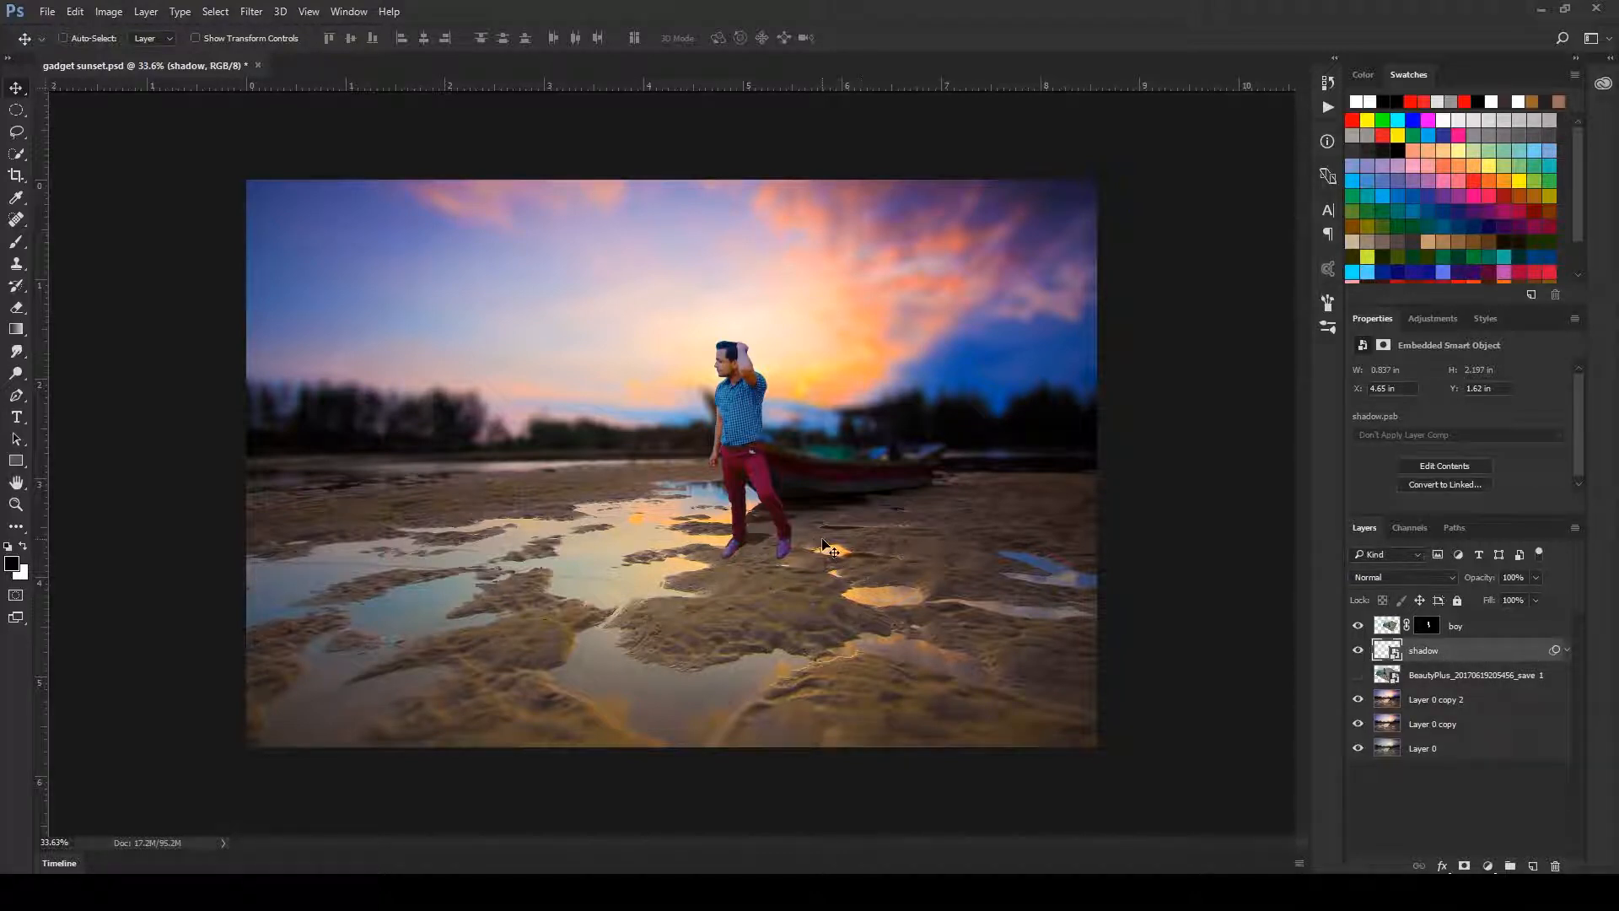
# - Distort the shadow layer downward so it lies mirrored directly below the man's feet
pyautogui.hotkey('ctrl', 't')
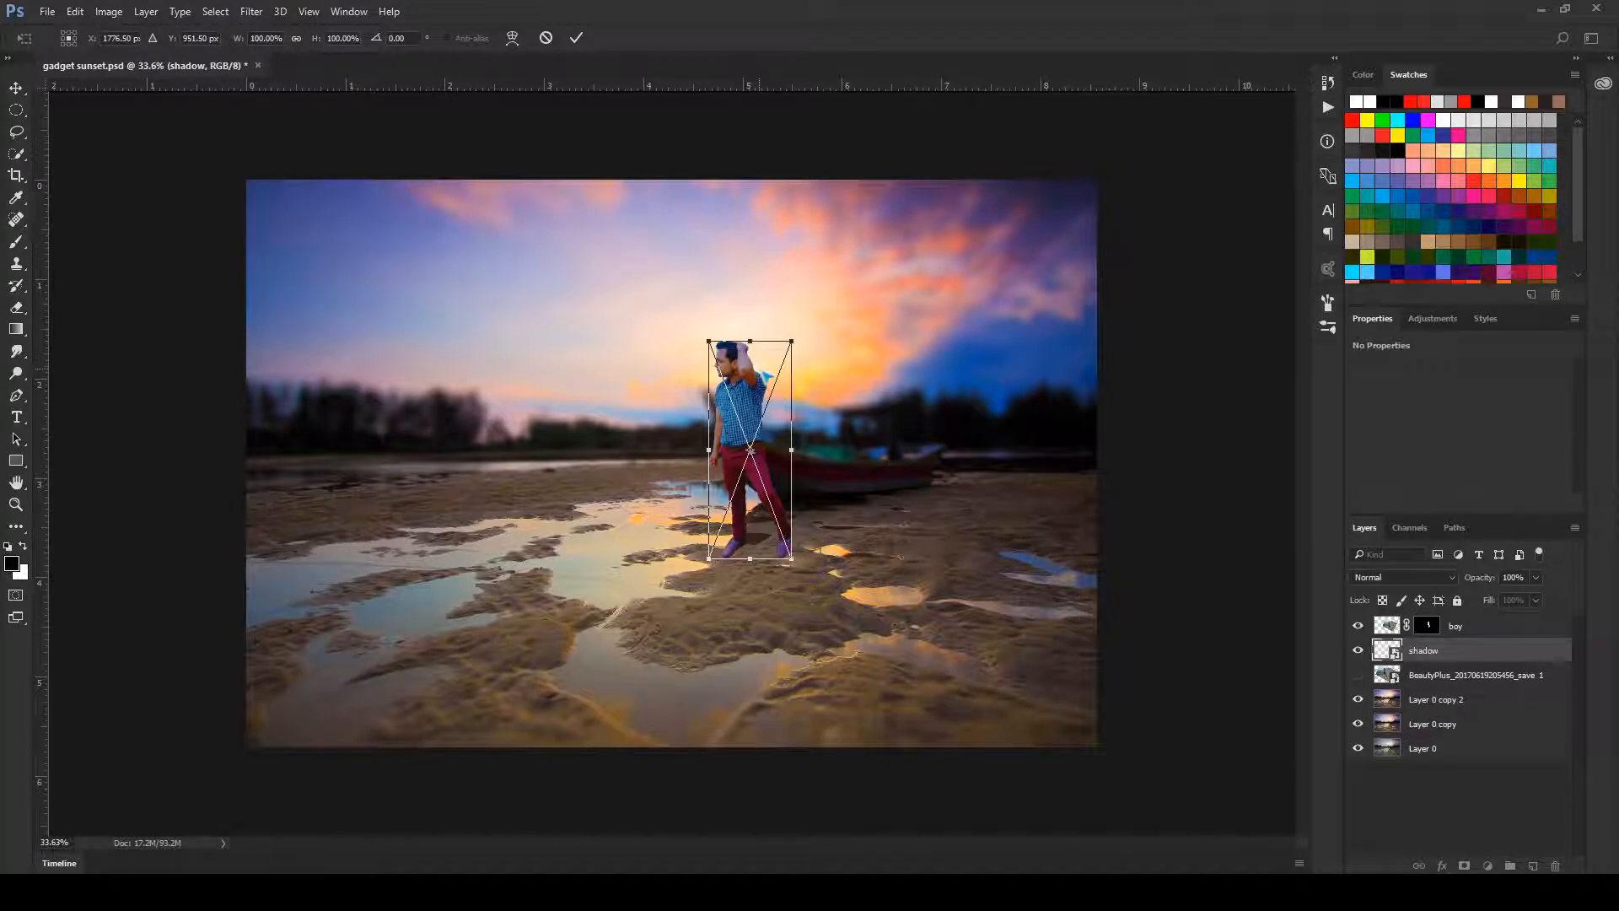
pyautogui.rightClick(760, 371)
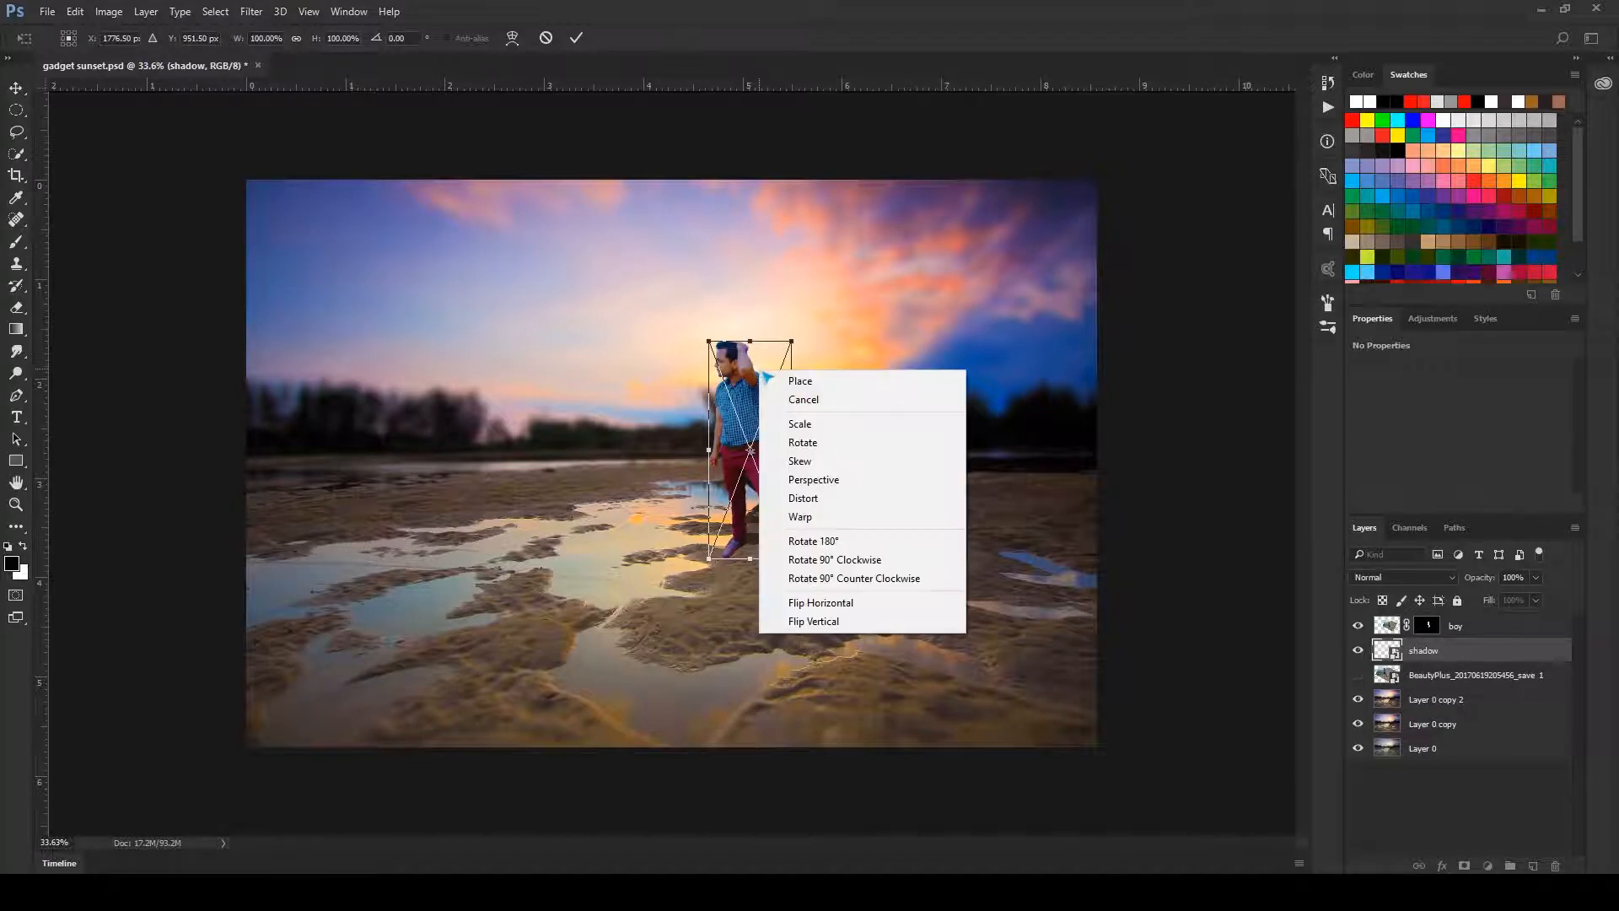
pyautogui.click(823, 499)
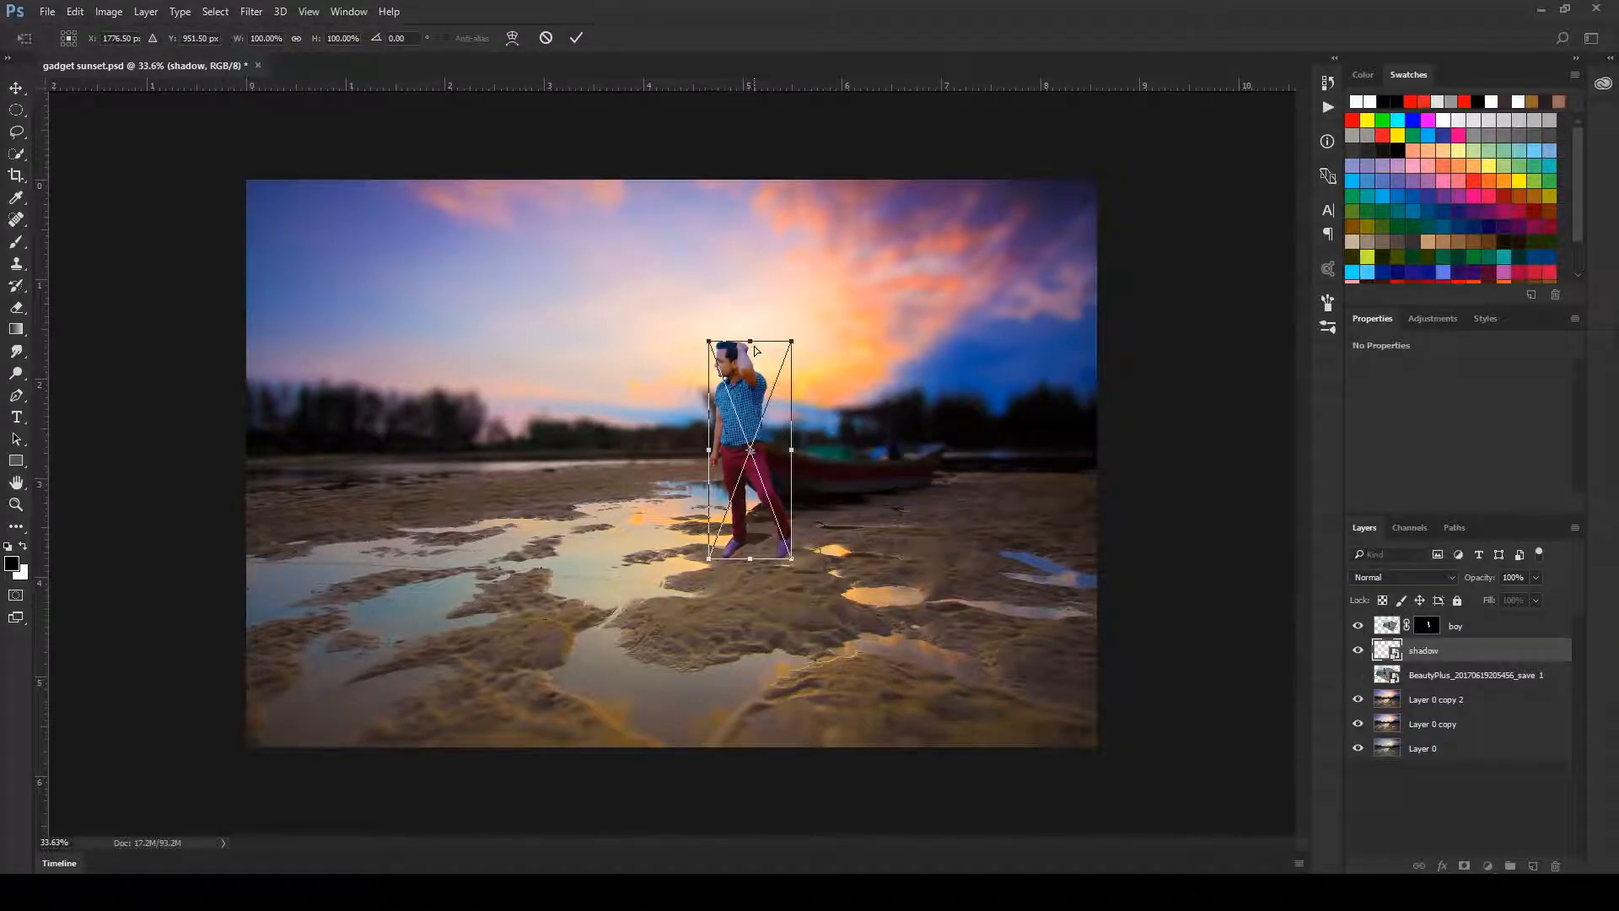
pyautogui.moveTo(751, 343); pyautogui.dragTo(854, 669)
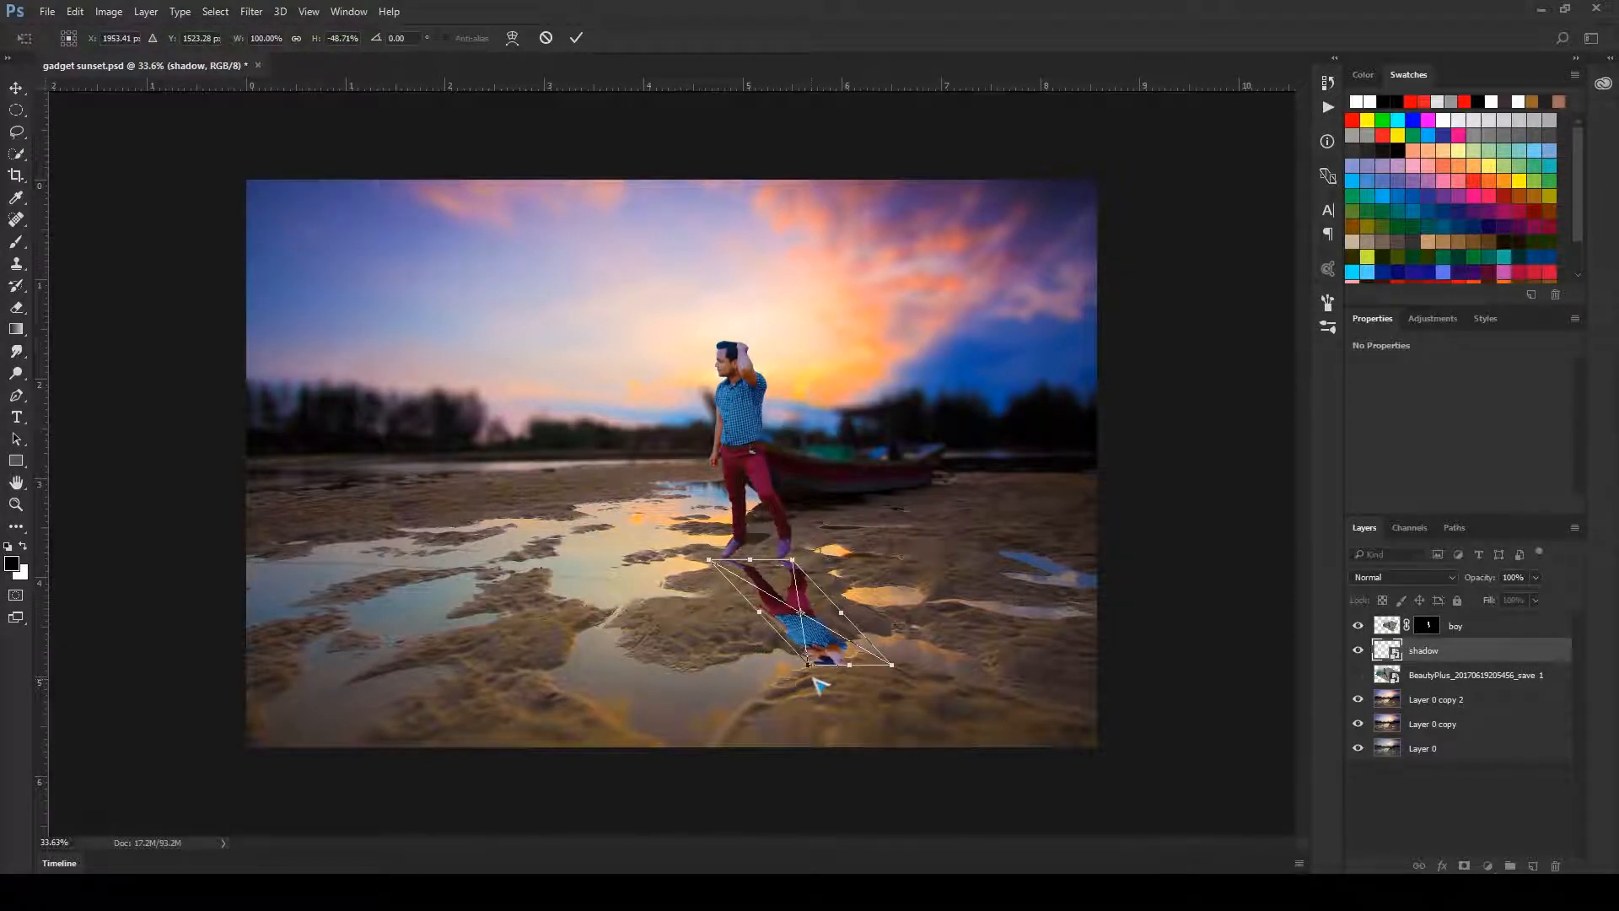
pyautogui.moveTo(851, 670); pyautogui.dragTo(758, 728)
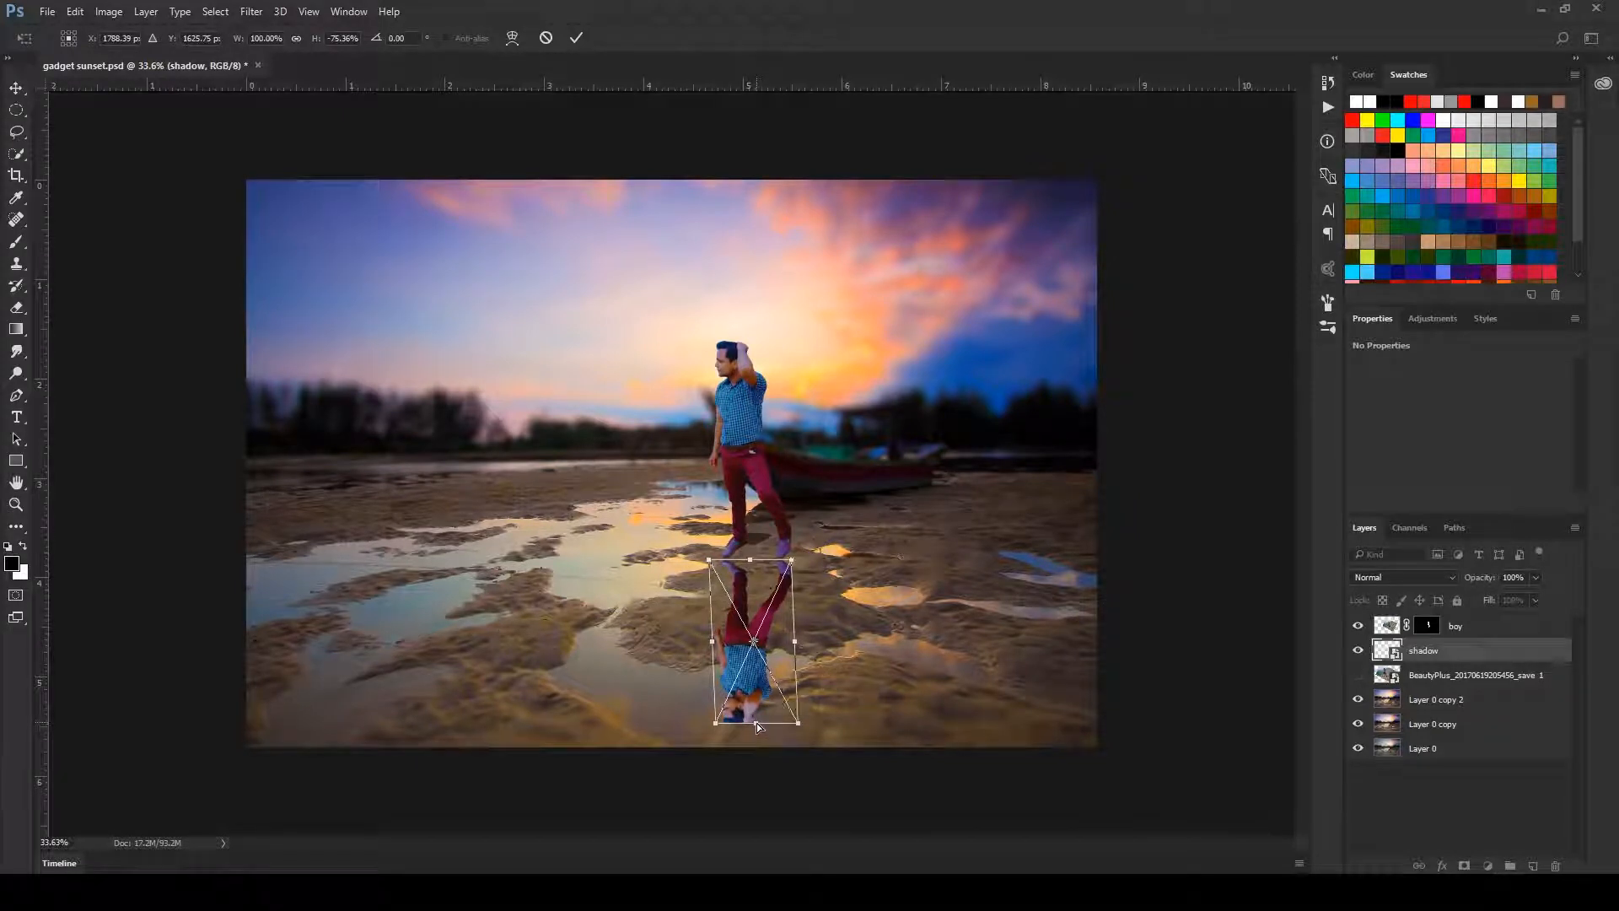
pyautogui.press('Return')
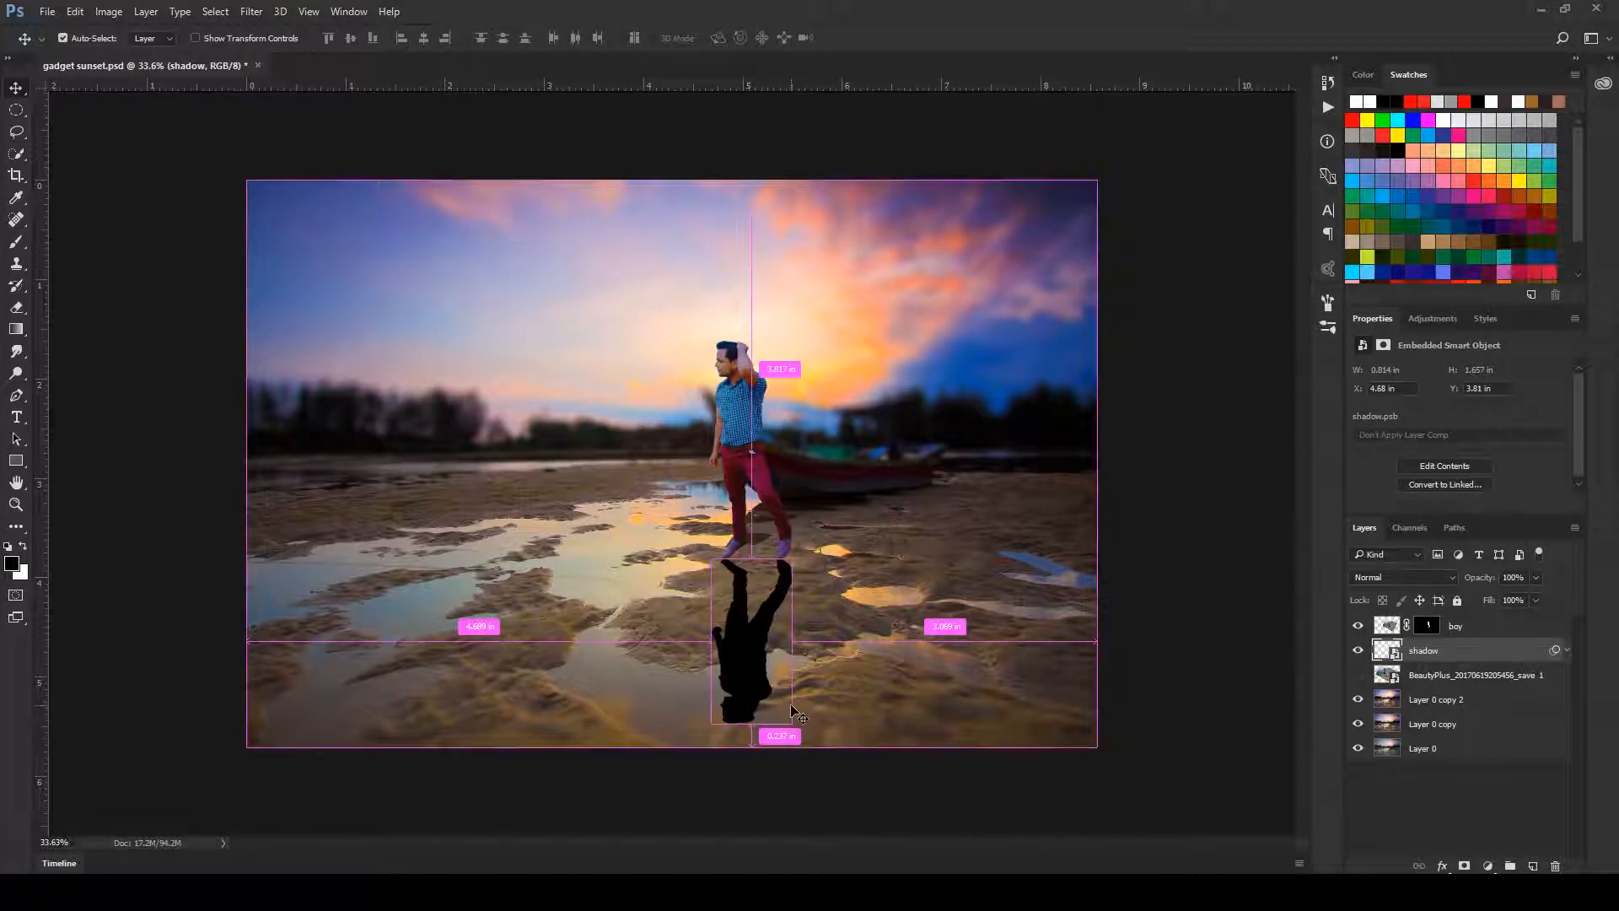
# - Stretch the shadow down past the image's lower edge and move it up closer to the man's shoes
pyautogui.hotkey('ctrl', 't')
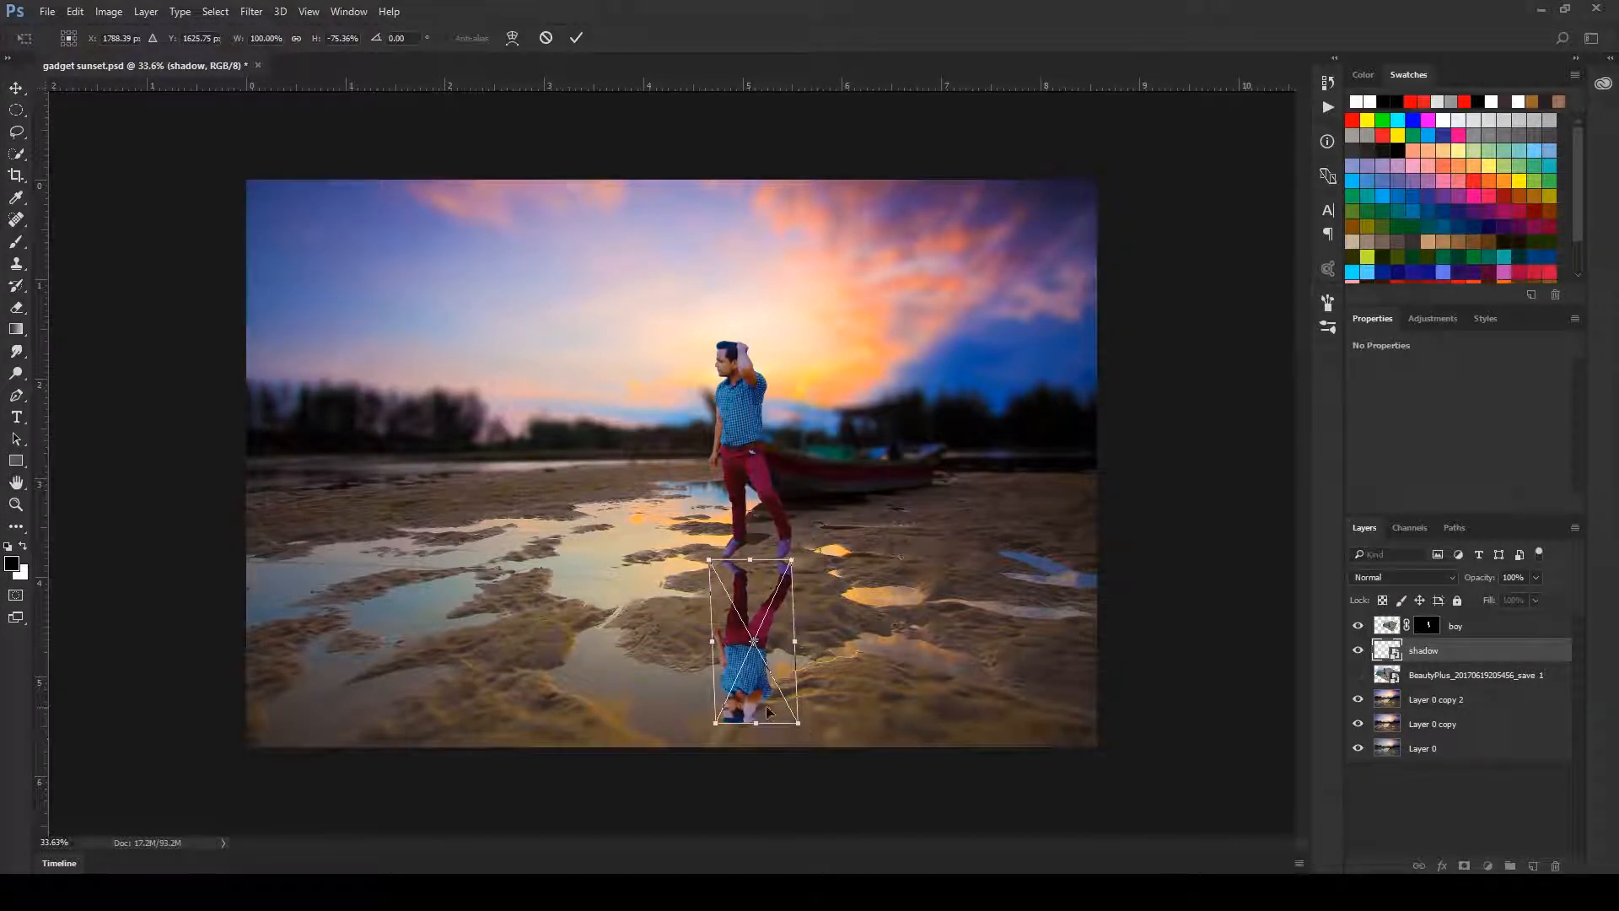
pyautogui.moveTo(758, 721); pyautogui.dragTo(754, 760)
pyautogui.press('Return')
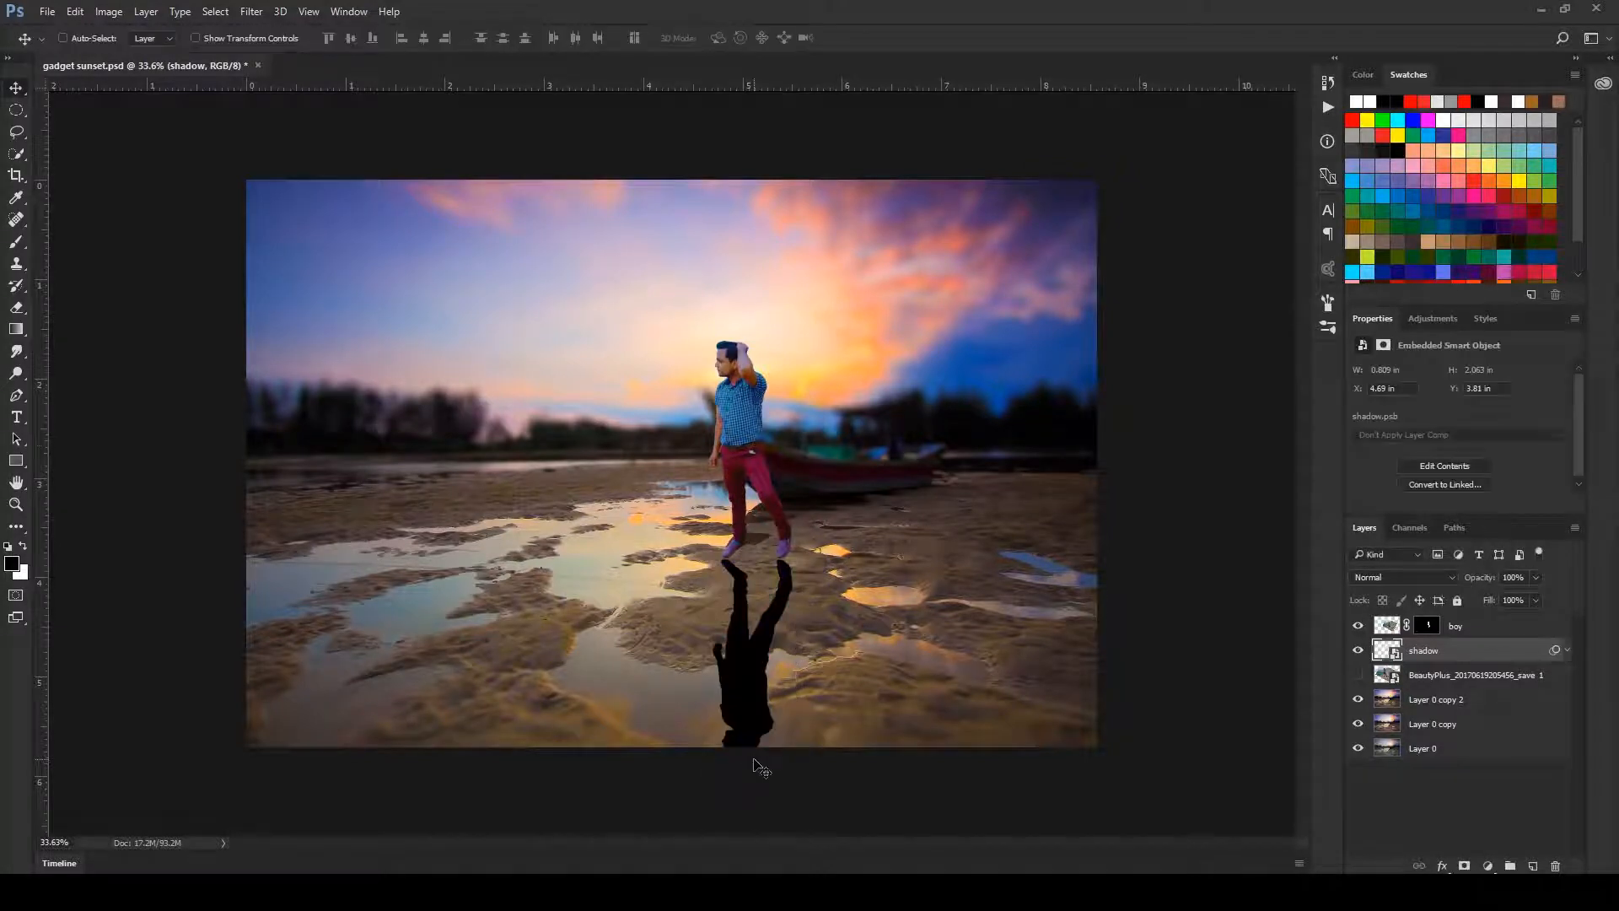
pyautogui.moveTo(788, 589); pyautogui.dragTo(839, 574)
# - Warp the upper end of the shadow so its feet meet both of the man's shoes
pyautogui.scroll(5, 815, 628)
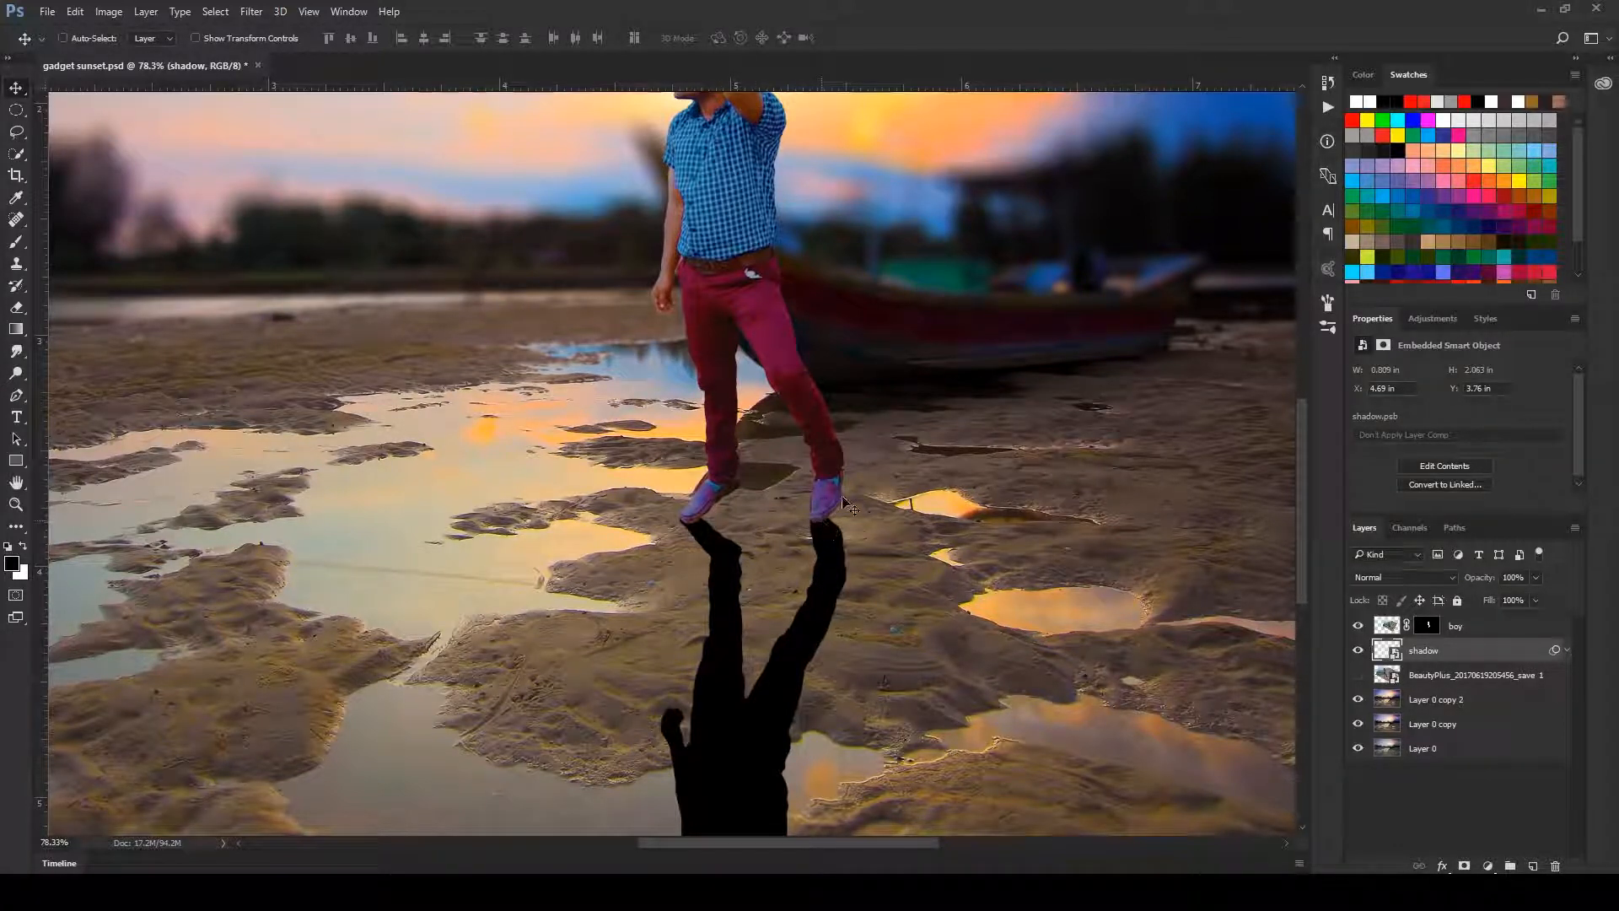
pyautogui.hotkey('ctrl', 't')
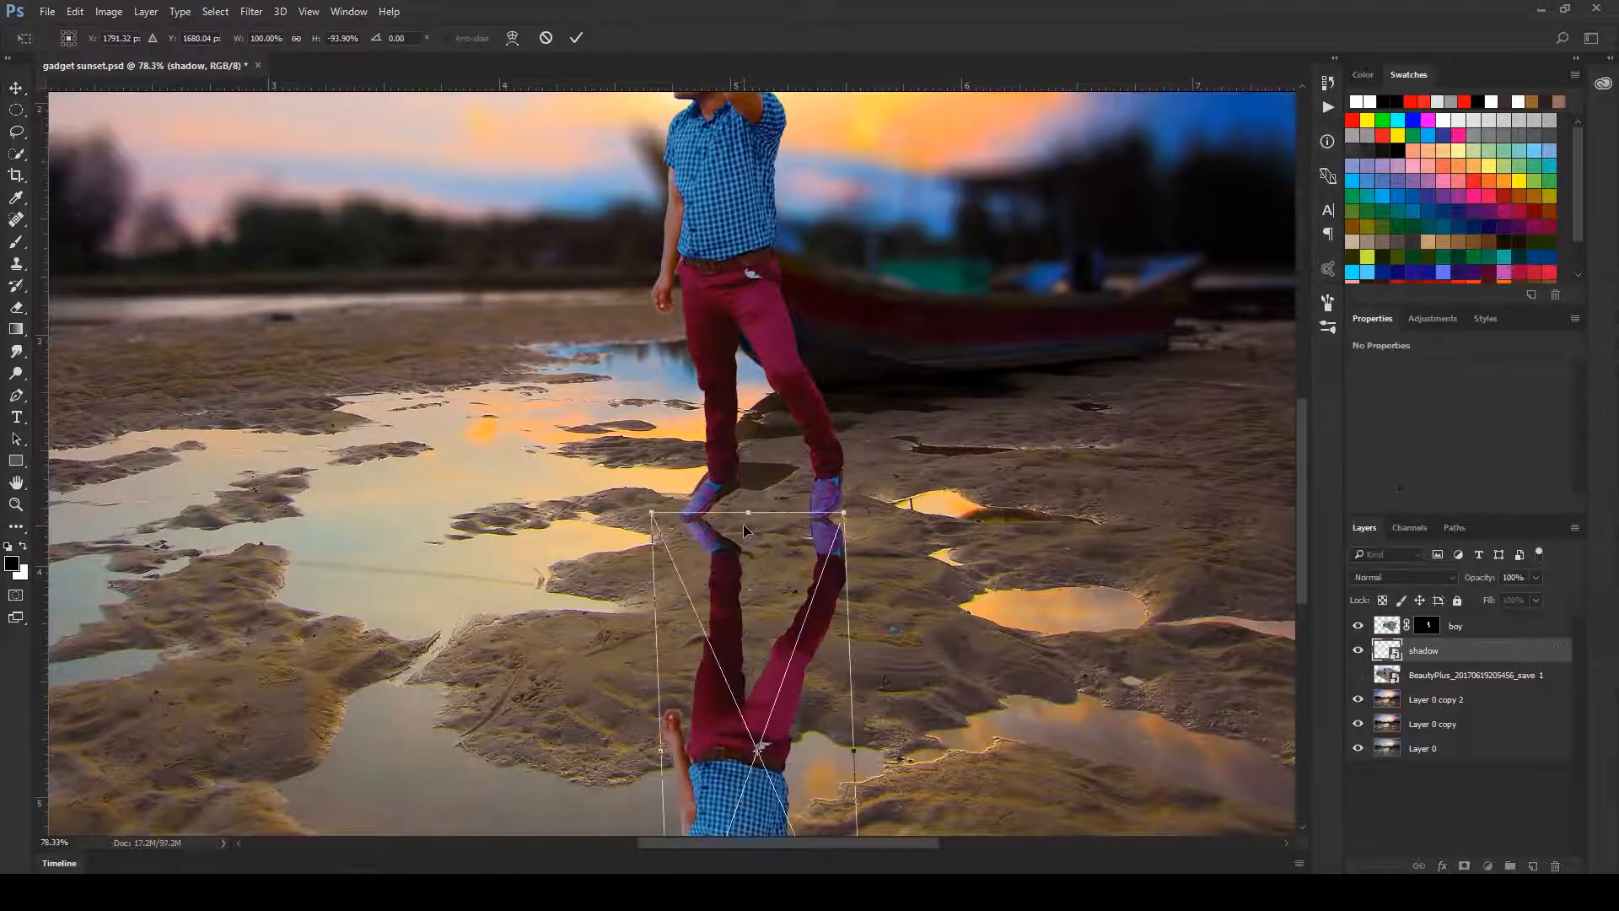
pyautogui.rightClick(742, 528)
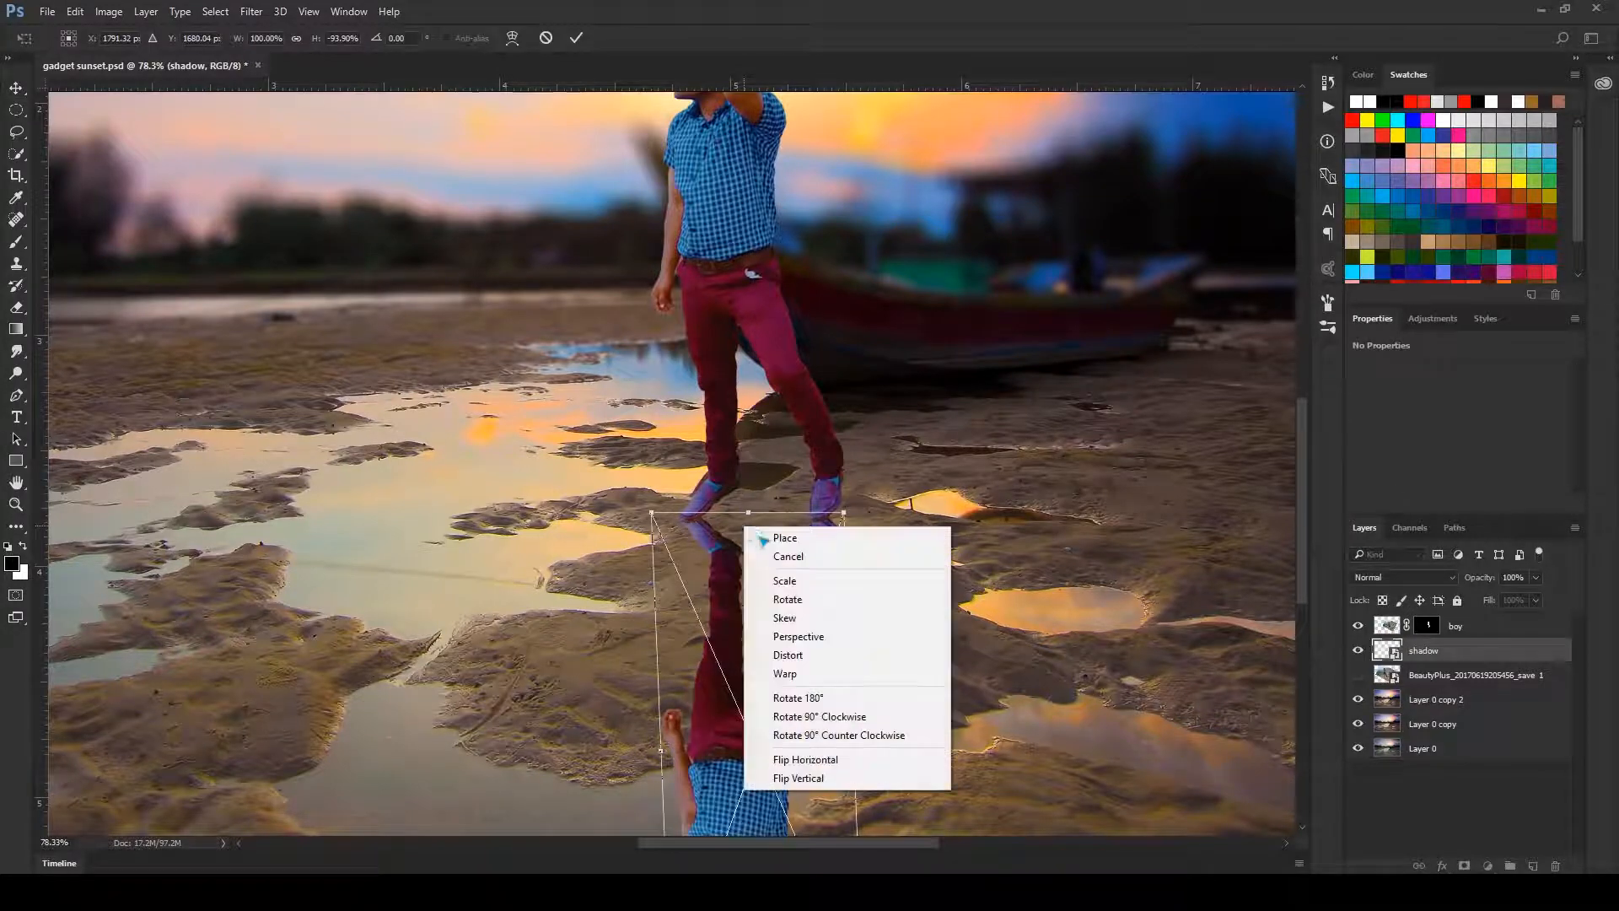
pyautogui.click(785, 673)
pyautogui.moveTo(763, 521); pyautogui.dragTo(758, 495)
pyautogui.moveTo(651, 513); pyautogui.dragTo(651, 538)
pyautogui.moveTo(786, 537); pyautogui.dragTo(792, 483)
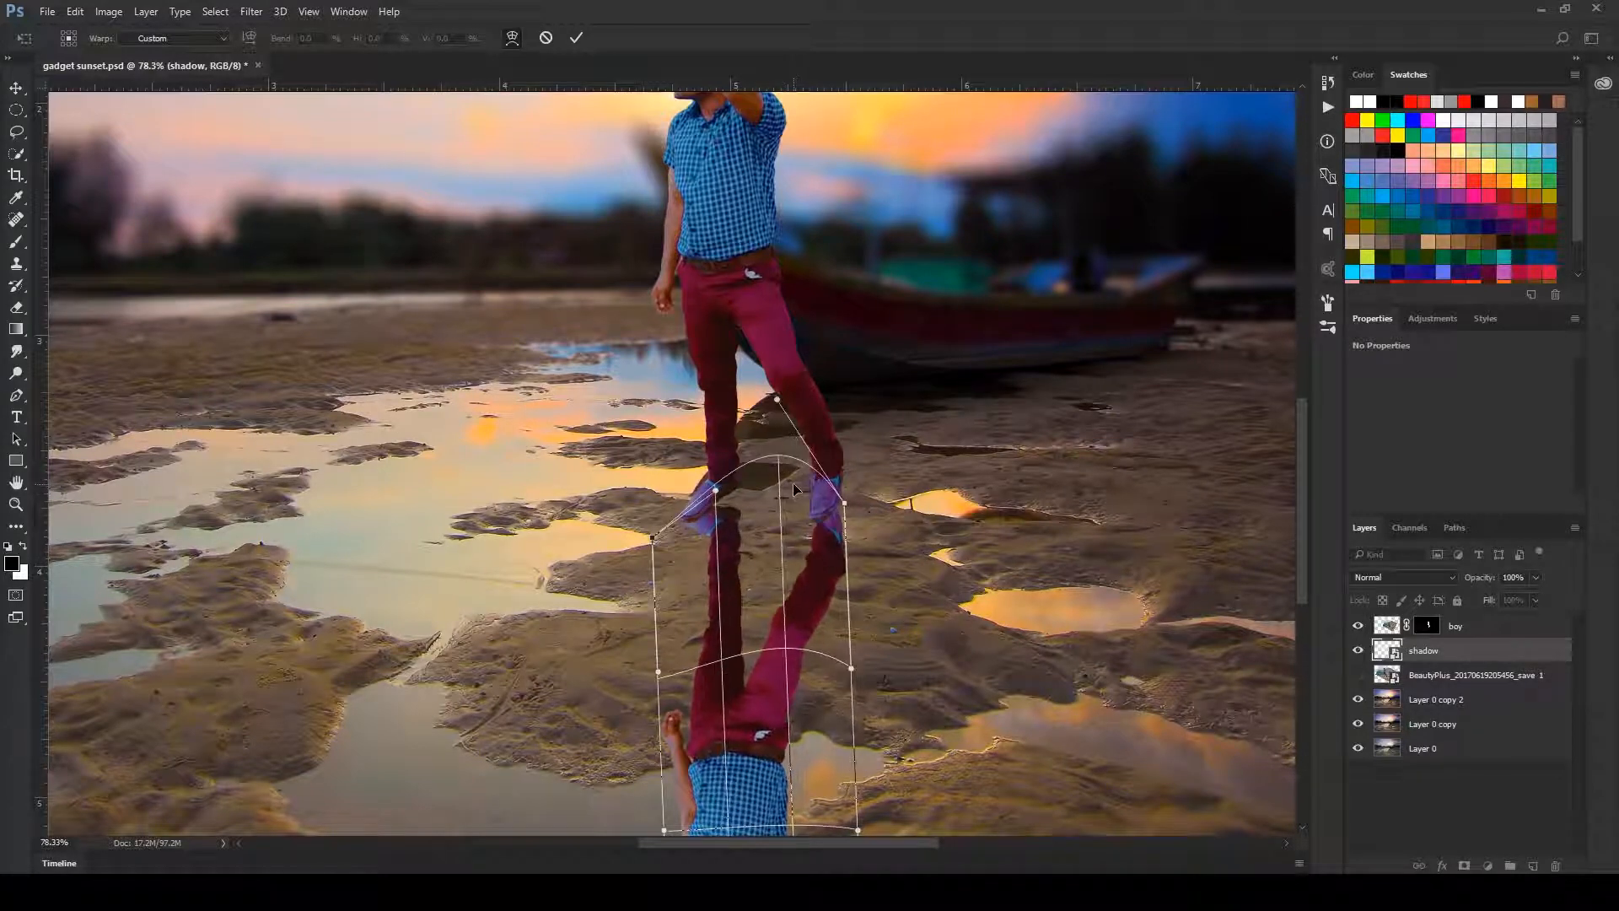
pyautogui.press('Return')
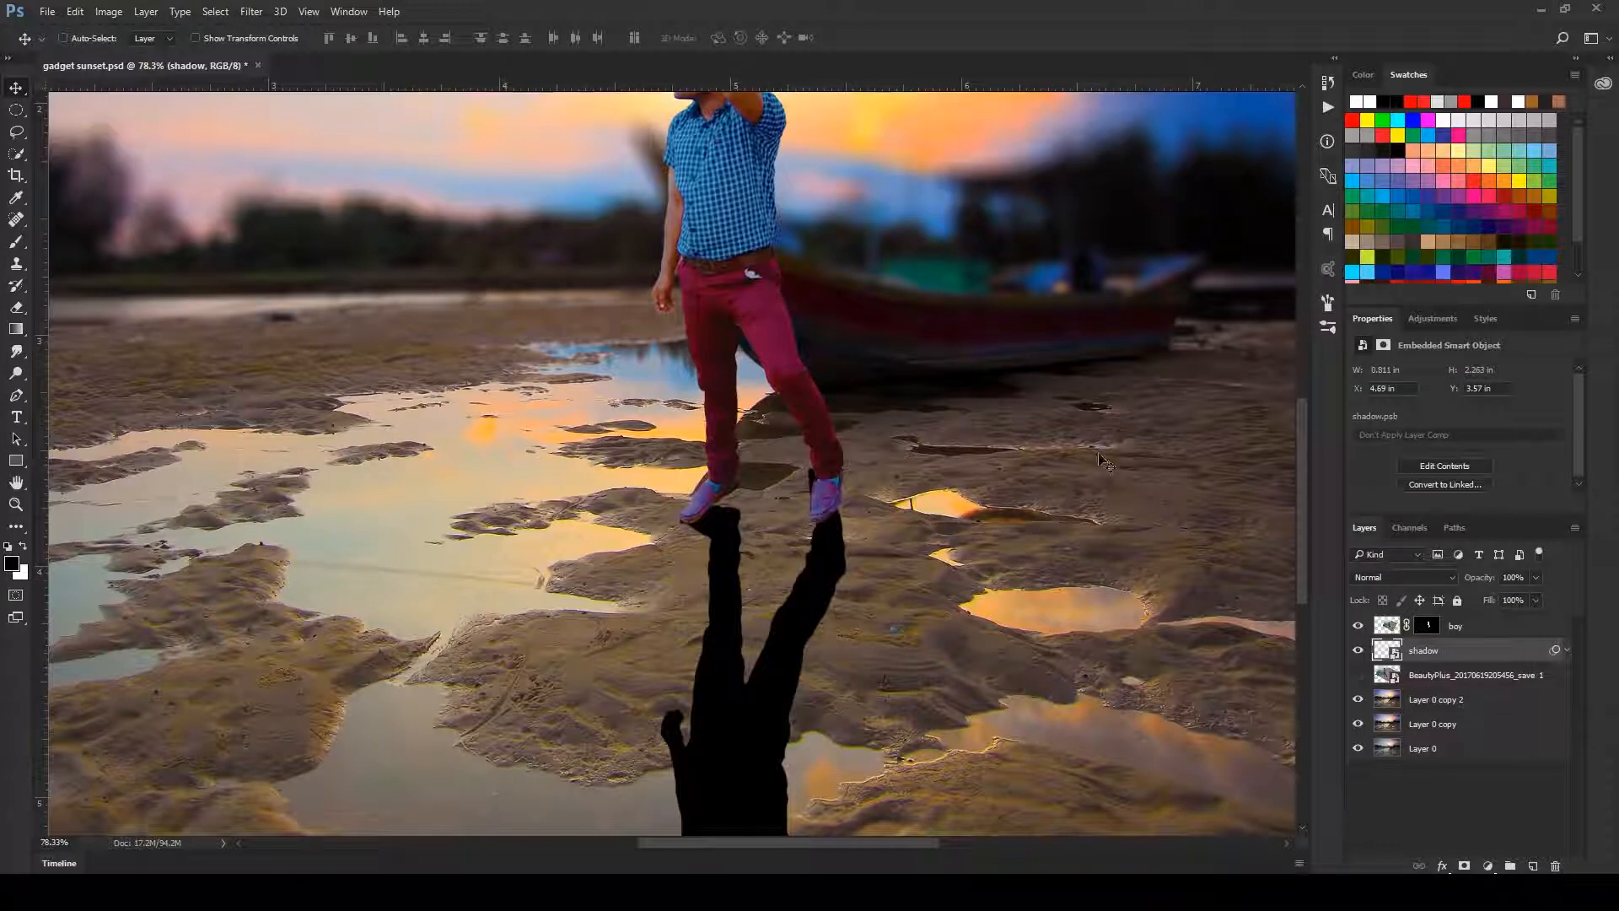
# - Soften the shadow layer with a Gaussian Blur of 5.8 pixels radius
pyautogui.click(251, 11)
pyautogui.moveTo(421, 212)
pyautogui.click(540, 261)
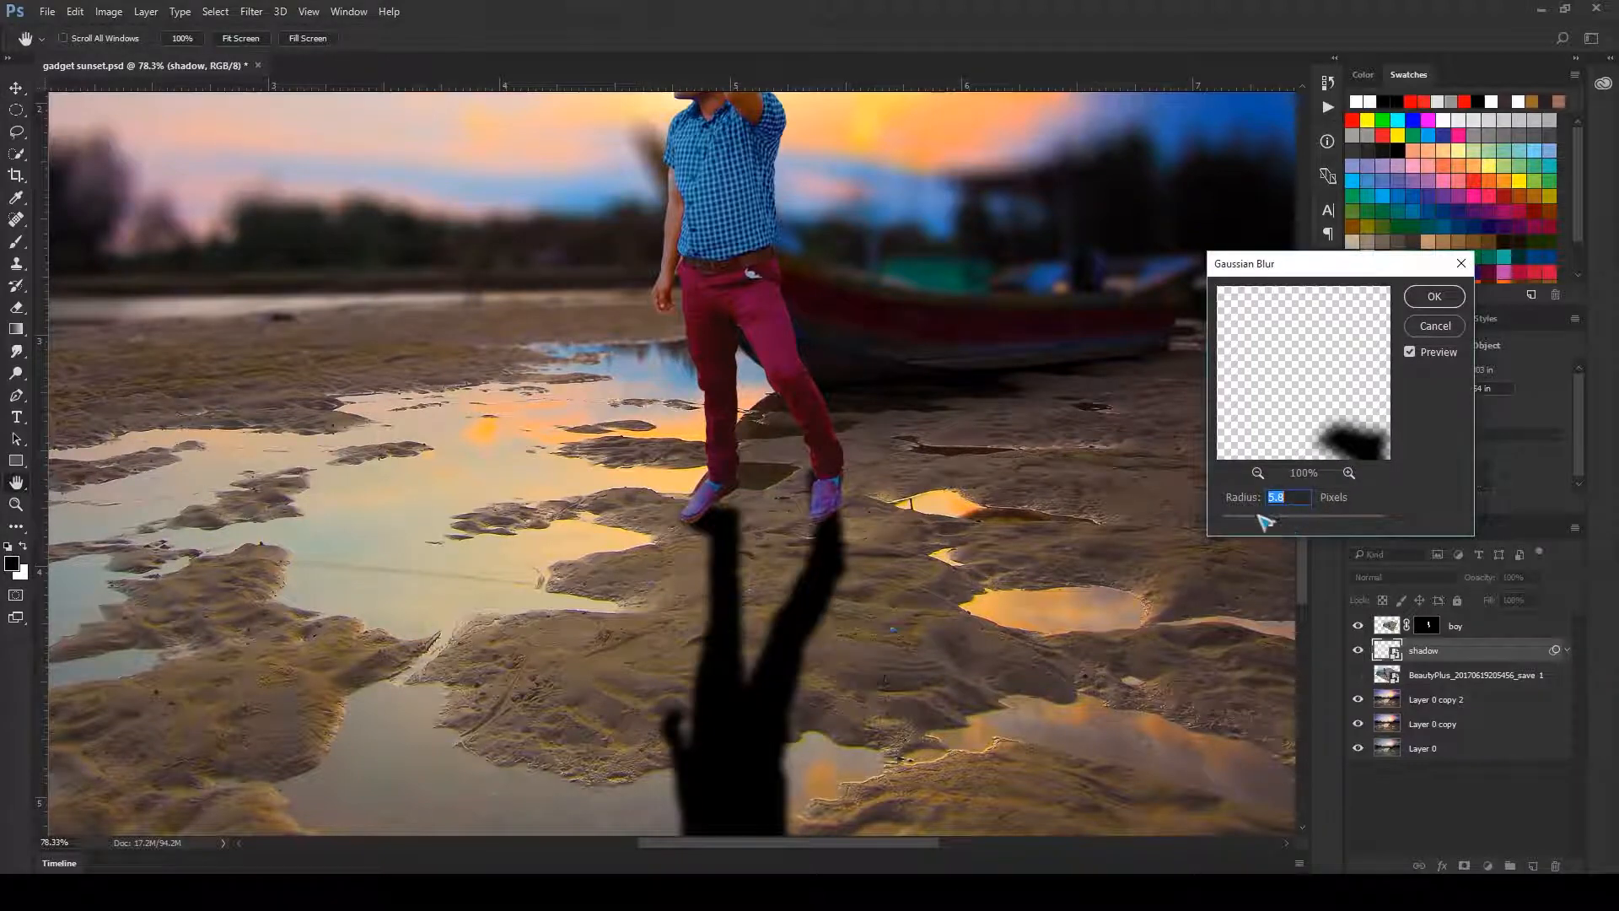
pyautogui.click(1435, 298)
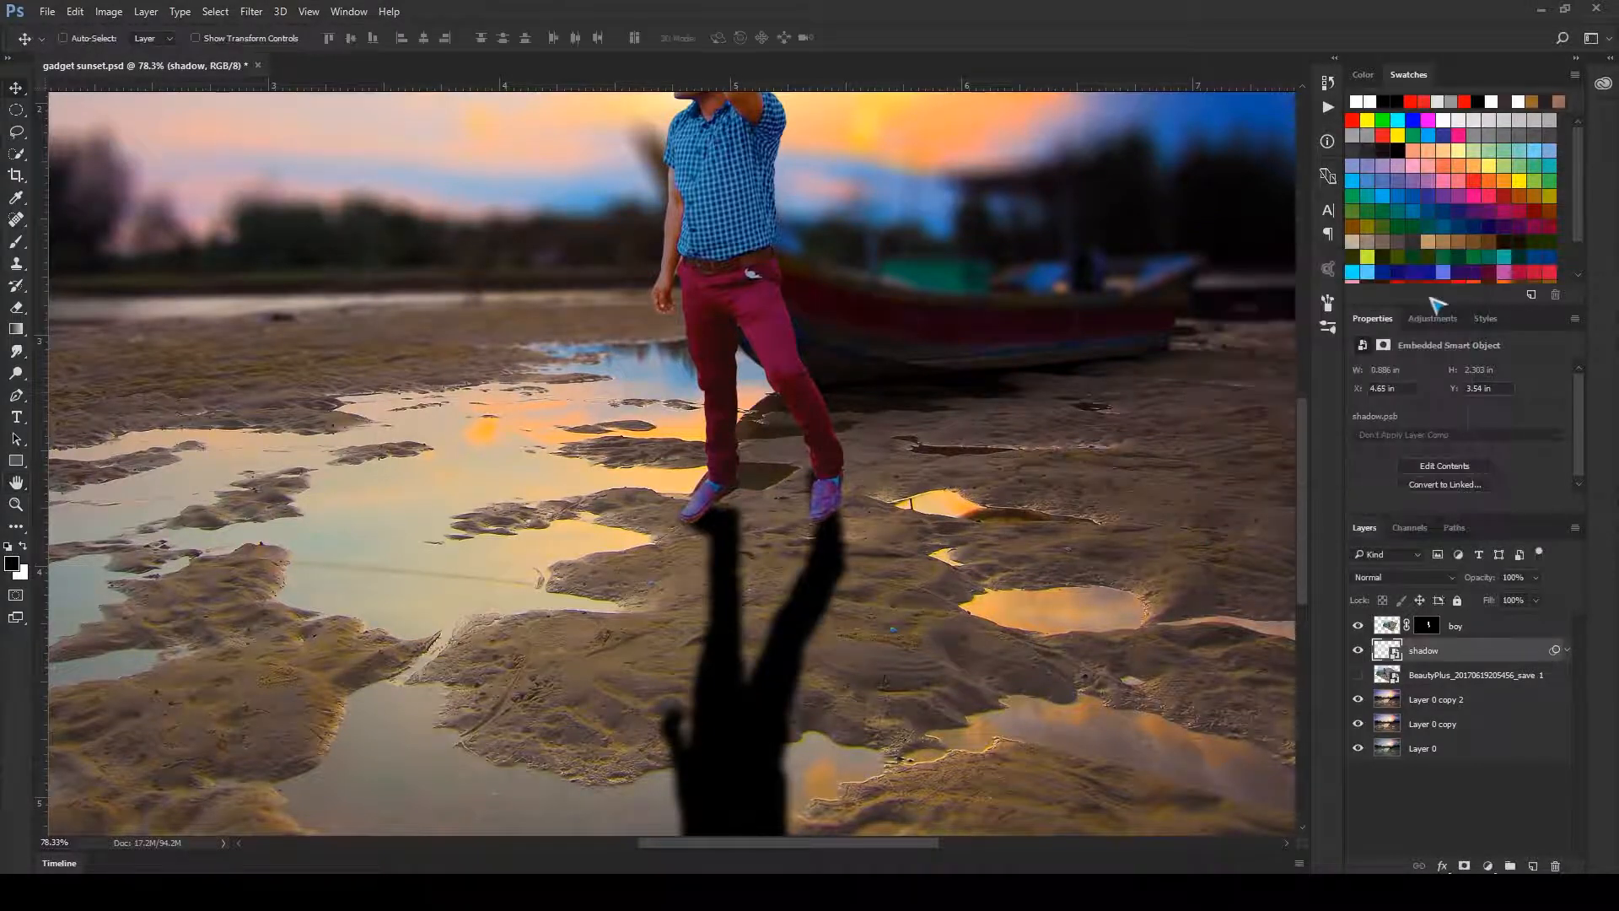
# - Lower the shadow layer's opacity to 41%
pyautogui.click(1536, 577)
pyautogui.moveTo(1536, 600); pyautogui.dragTo(1490, 597)
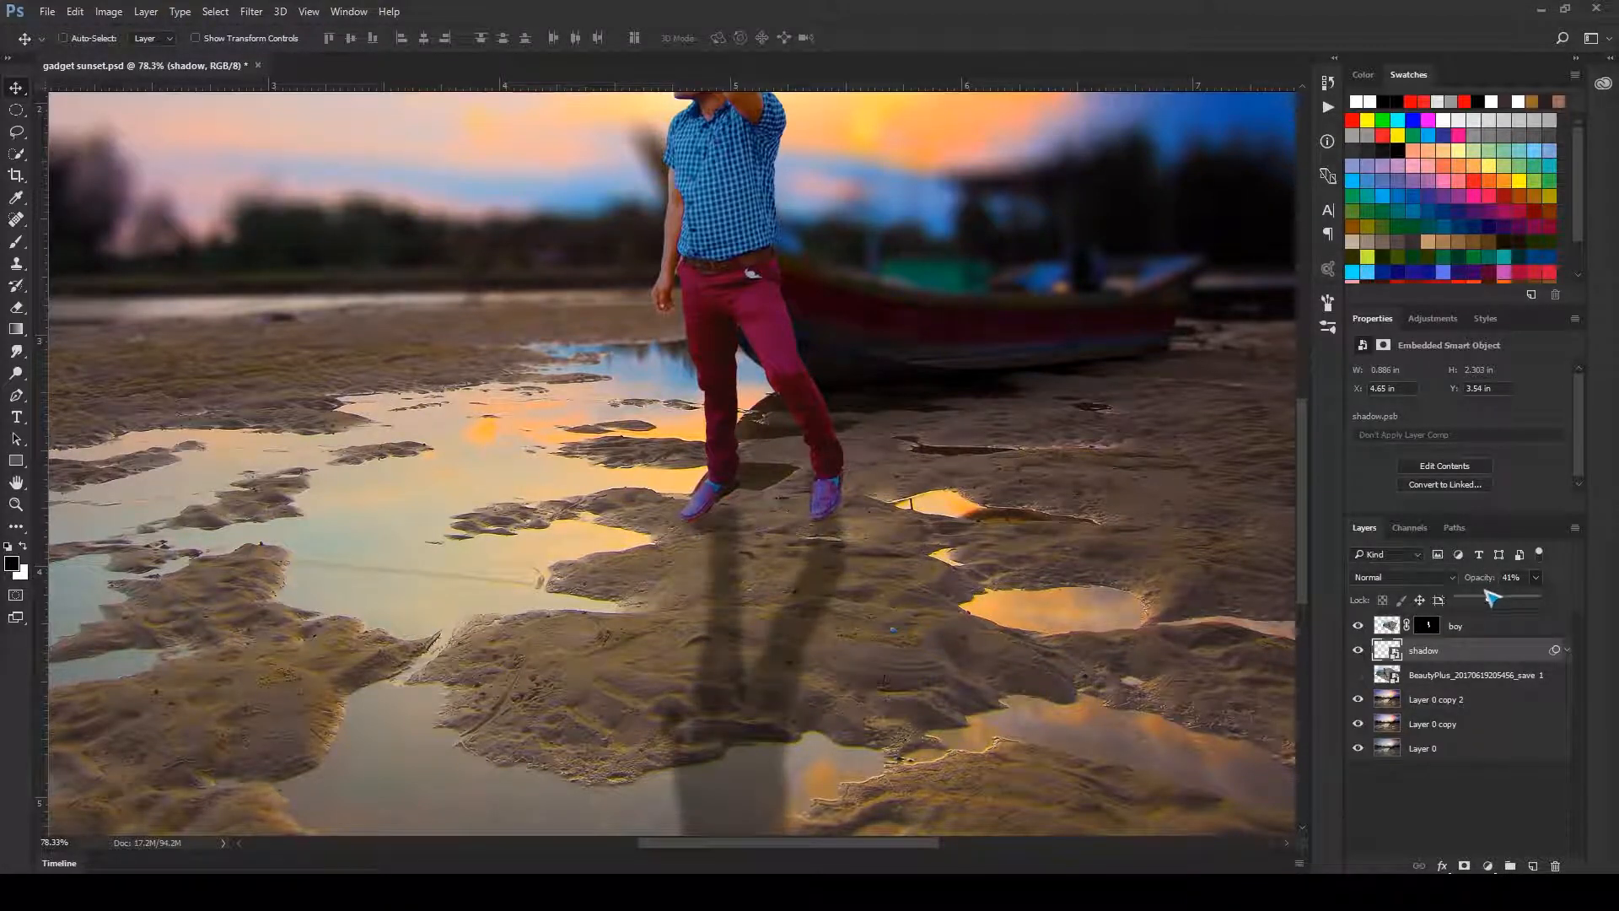
pyautogui.click(1408, 662)
# - Rasterize the shadow smart object so it can be painted on with the Brush tool
pyautogui.press('b')
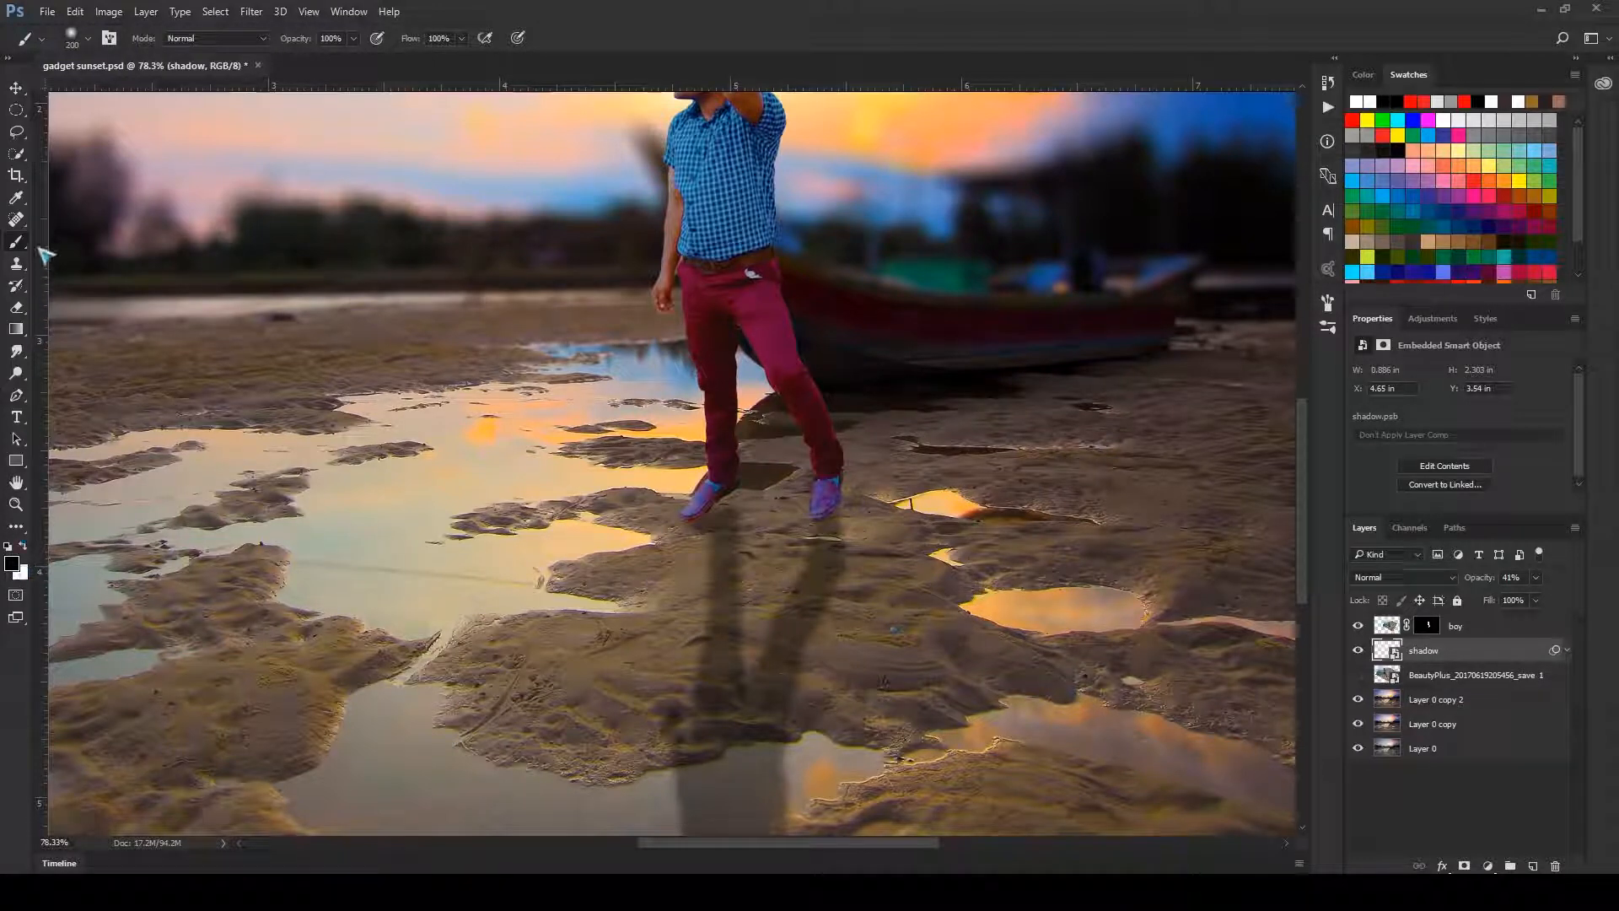
pyautogui.rightClick(866, 374)
pyautogui.click(897, 487)
pyautogui.click(798, 526)
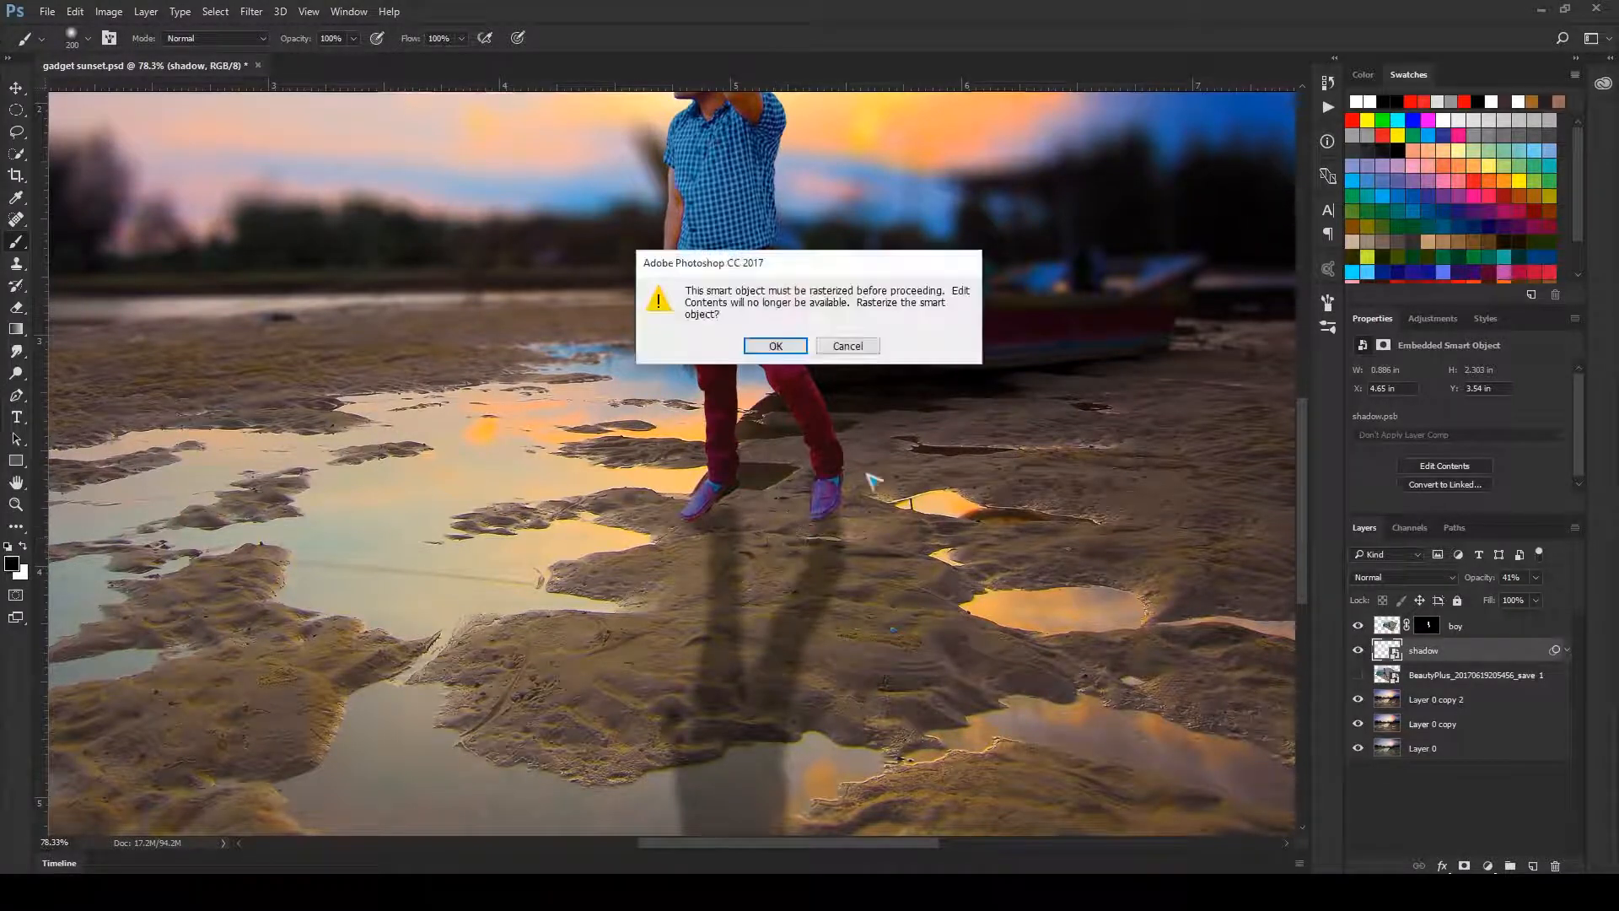
pyautogui.click(775, 343)
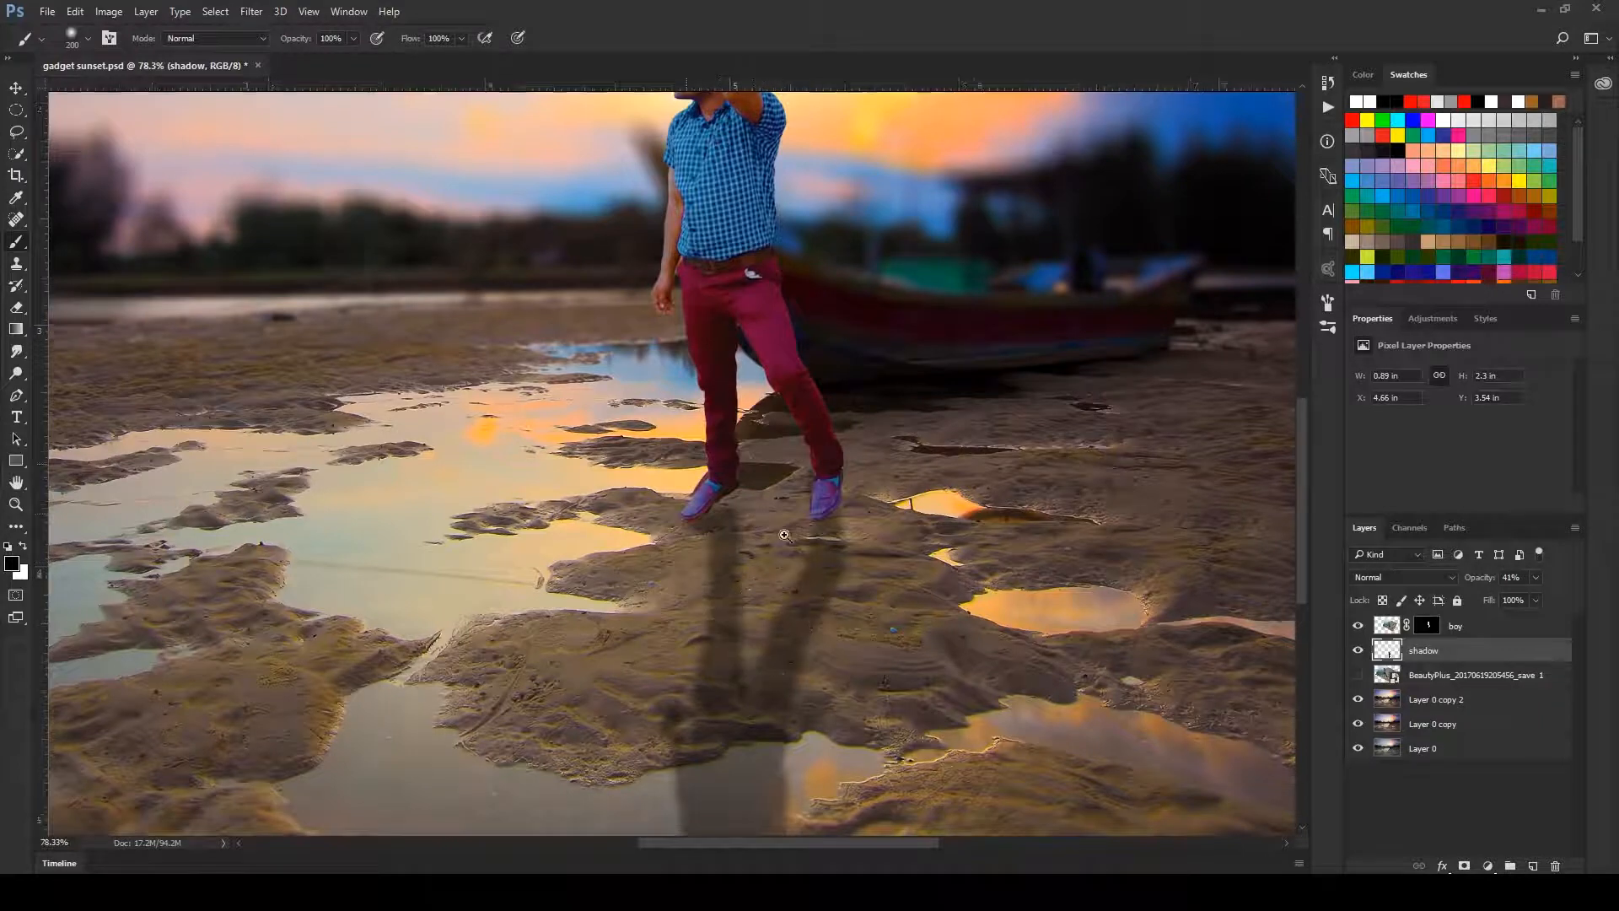
# - Darken the shadow layer beneath both shoes with a soft black 70 px brush at 10% opacity
pyautogui.moveTo(756, 518); pyautogui.dragTo(801, 545)
pyautogui.press('[')
pyautogui.press('[')
pyautogui.press('[')
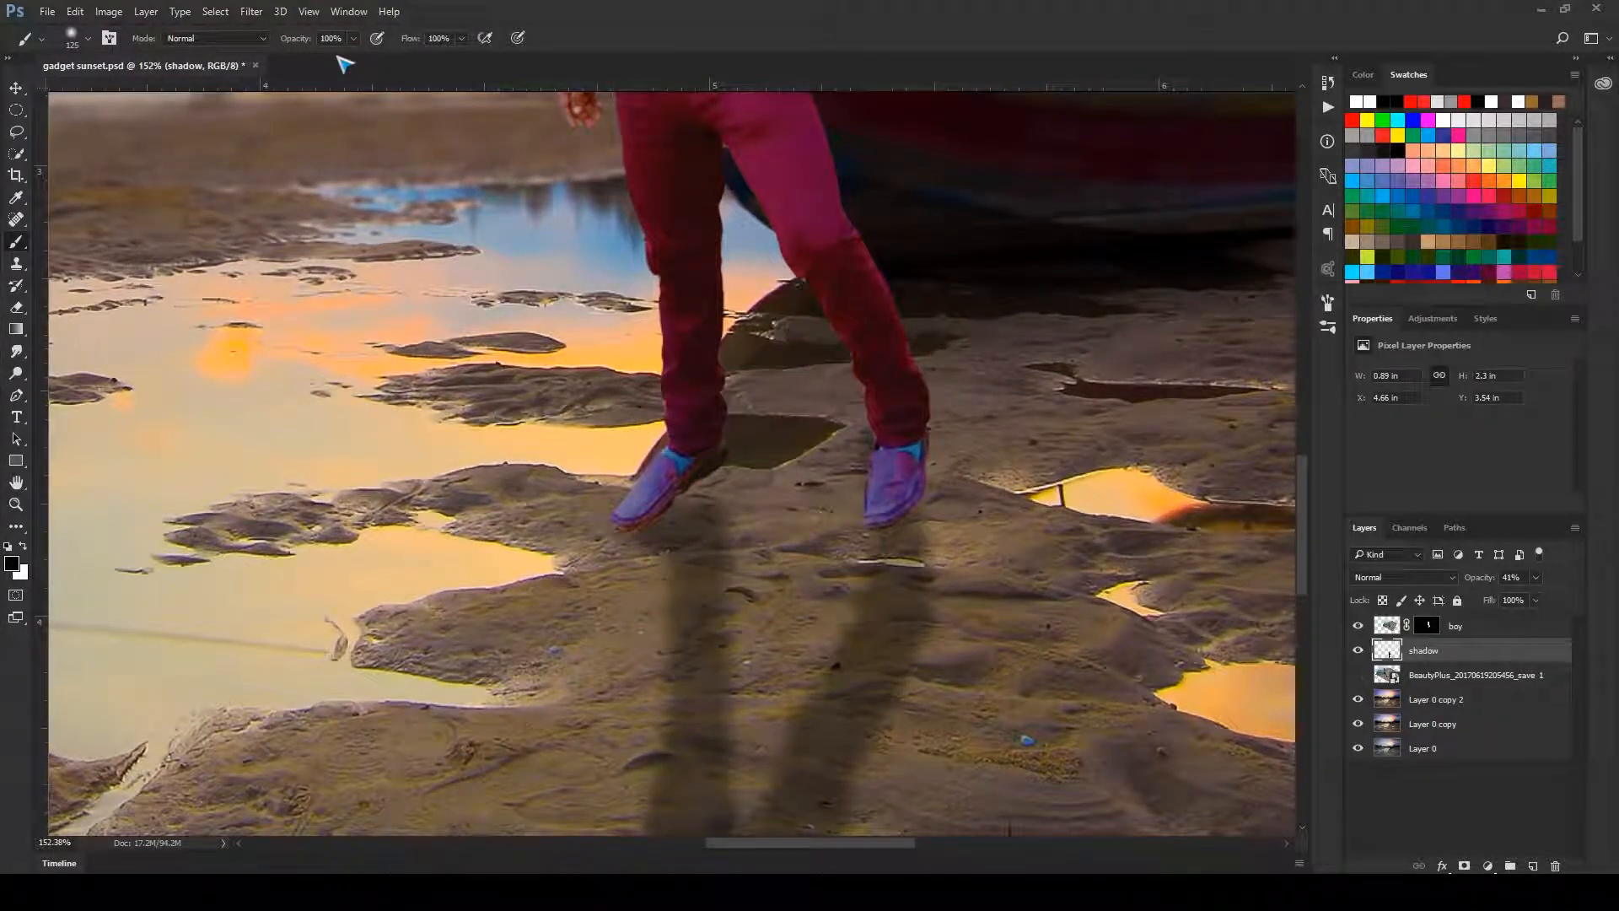
pyautogui.press('[')
pyautogui.press('[')
pyautogui.press('[')
pyautogui.press('[')
pyautogui.moveTo(709, 480); pyautogui.dragTo(661, 524)
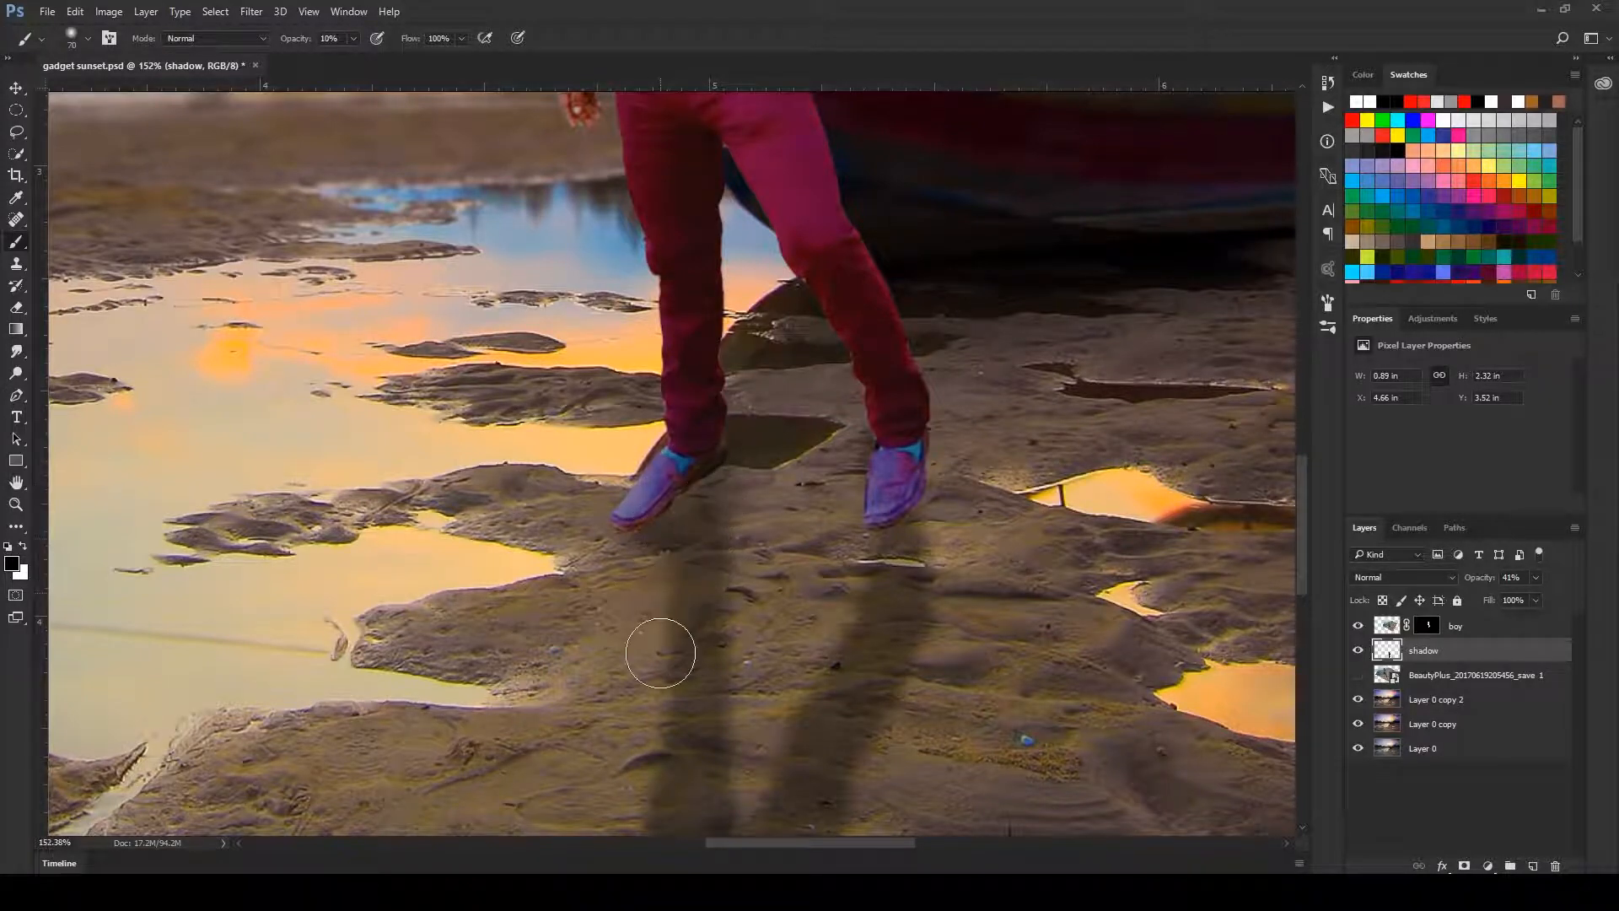
pyautogui.moveTo(891, 542)
pyautogui.mouseDown()
pyautogui.moveTo(956, 437)
pyautogui.moveTo(895, 542)
pyautogui.moveTo(887, 575)
pyautogui.moveTo(913, 519)
pyautogui.moveTo(895, 599)
pyautogui.moveTo(932, 478)
pyautogui.moveTo(918, 546)
pyautogui.moveTo(909, 451)
pyautogui.moveTo(908, 597)
pyautogui.moveTo(898, 507)
pyautogui.mouseUp()
# - Deepen the shadow directly under the left-hand shoe with the brush at 20% opacity and compare it with the shadow layer hidden
pyautogui.press('2')
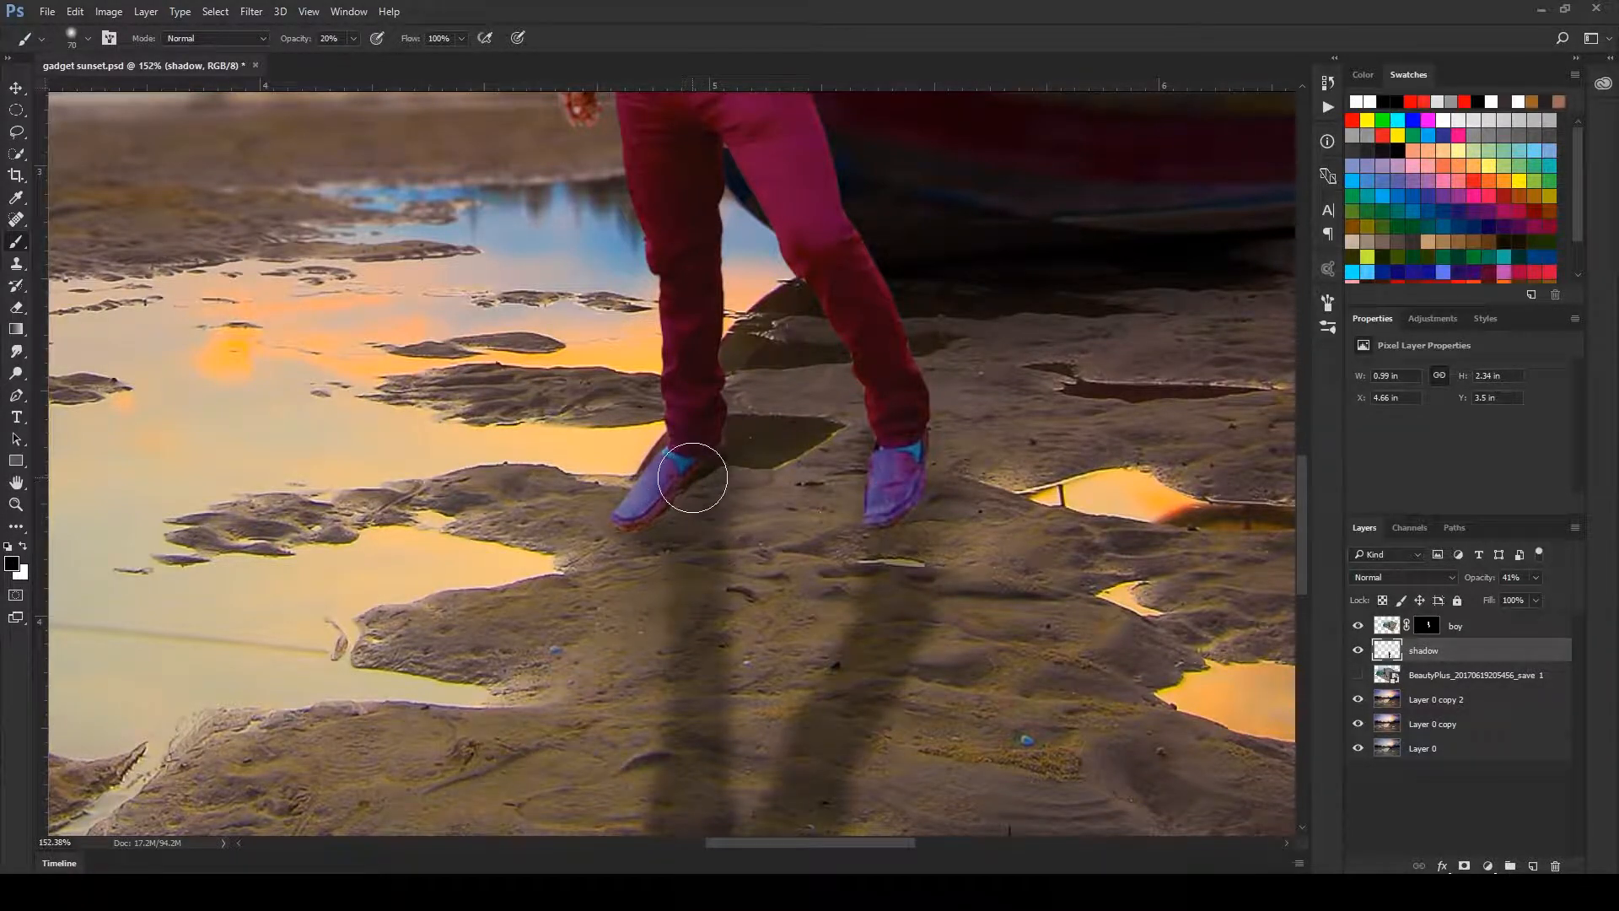
pyautogui.moveTo(692, 477)
pyautogui.mouseDown()
pyautogui.moveTo(642, 506)
pyautogui.moveTo(676, 480)
pyautogui.moveTo(660, 504)
pyautogui.moveTo(721, 509)
pyautogui.moveTo(669, 556)
pyautogui.mouseUp()
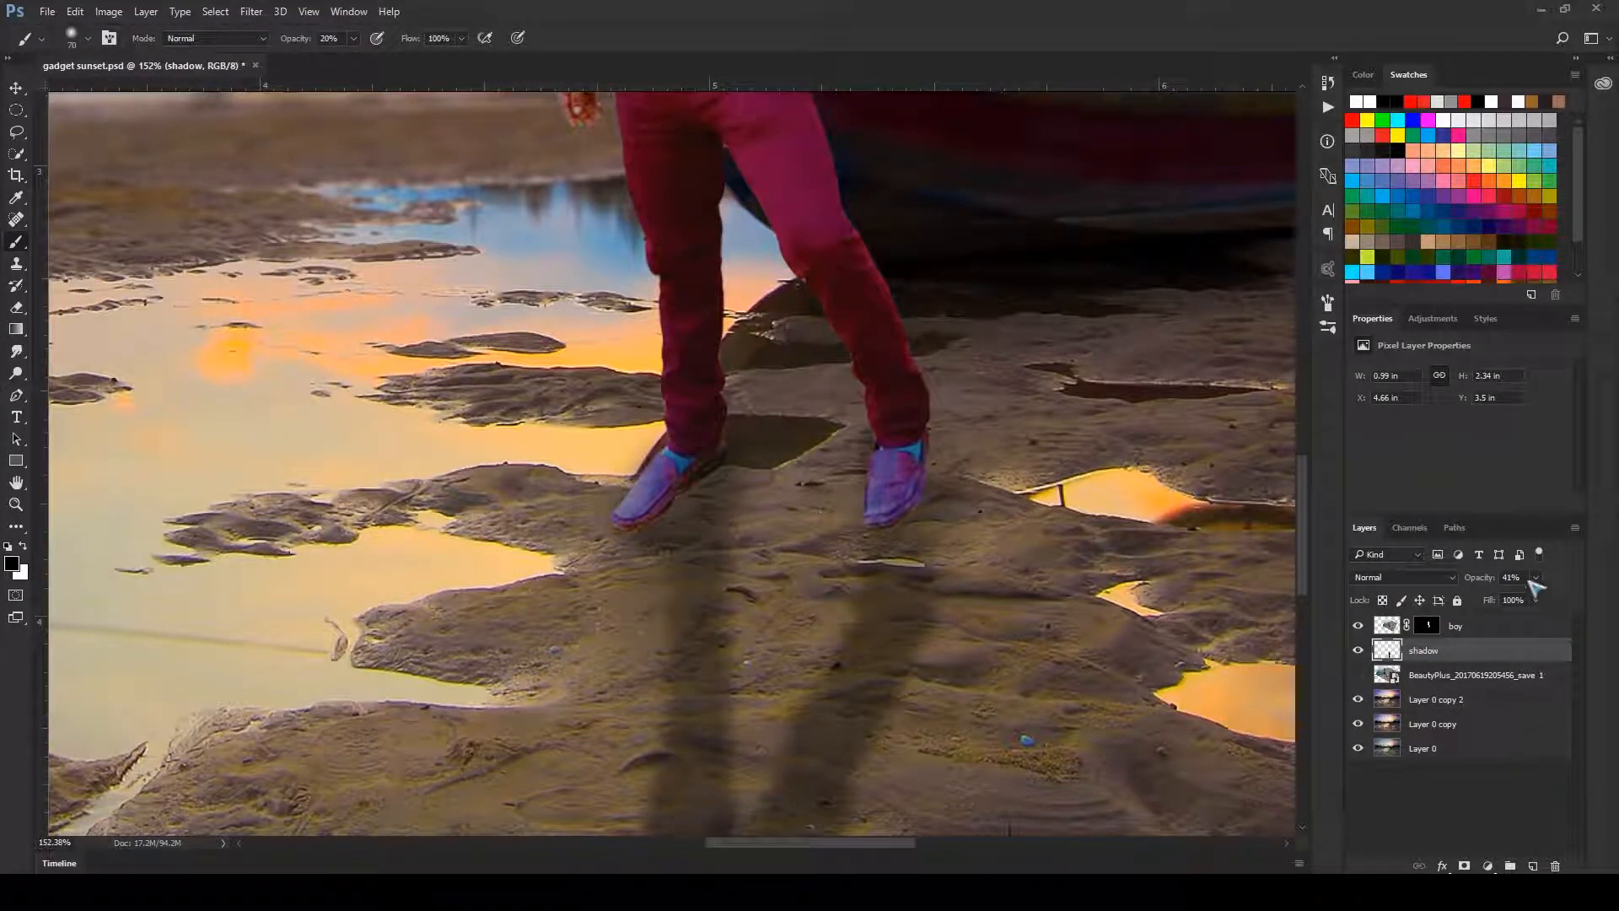
pyautogui.click(1358, 650)
pyautogui.click(1358, 651)
# - Add a new layer above the shadow layer and paint soft black contact shadows under both shoes at 20% brush opacity
pyautogui.click(1532, 866)
pyautogui.moveTo(672, 528)
pyautogui.mouseDown()
pyautogui.moveTo(705, 481)
pyautogui.moveTo(665, 497)
pyautogui.moveTo(676, 481)
pyautogui.moveTo(691, 471)
pyautogui.moveTo(696, 493)
pyautogui.moveTo(661, 515)
pyautogui.mouseUp()
pyautogui.moveTo(873, 482)
pyautogui.mouseDown()
pyautogui.moveTo(885, 521)
pyautogui.moveTo(900, 492)
pyautogui.moveTo(891, 575)
pyautogui.moveTo(907, 463)
pyautogui.moveTo(903, 572)
pyautogui.moveTo(921, 464)
pyautogui.moveTo(894, 650)
pyautogui.mouseUp()
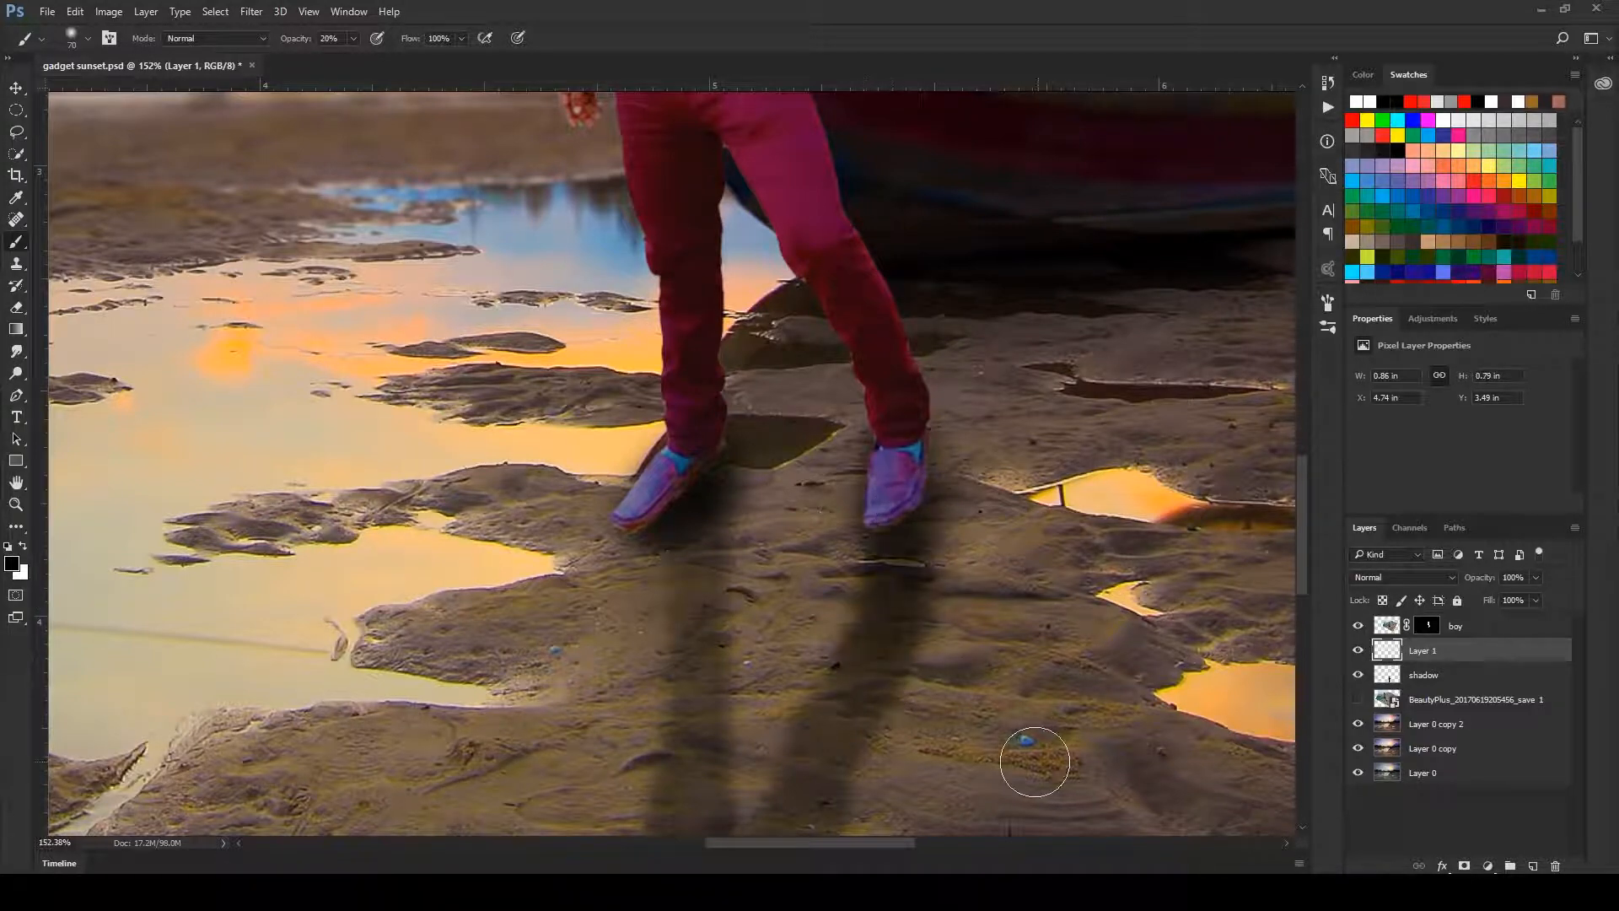
pyautogui.moveTo(1012, 532)
pyautogui.mouseDown()
pyautogui.moveTo(935, 670)
pyautogui.moveTo(784, 634)
pyautogui.moveTo(798, 659)
pyautogui.moveTo(793, 819)
pyautogui.mouseUp()
pyautogui.moveTo(717, 662); pyautogui.dragTo(776, 651)
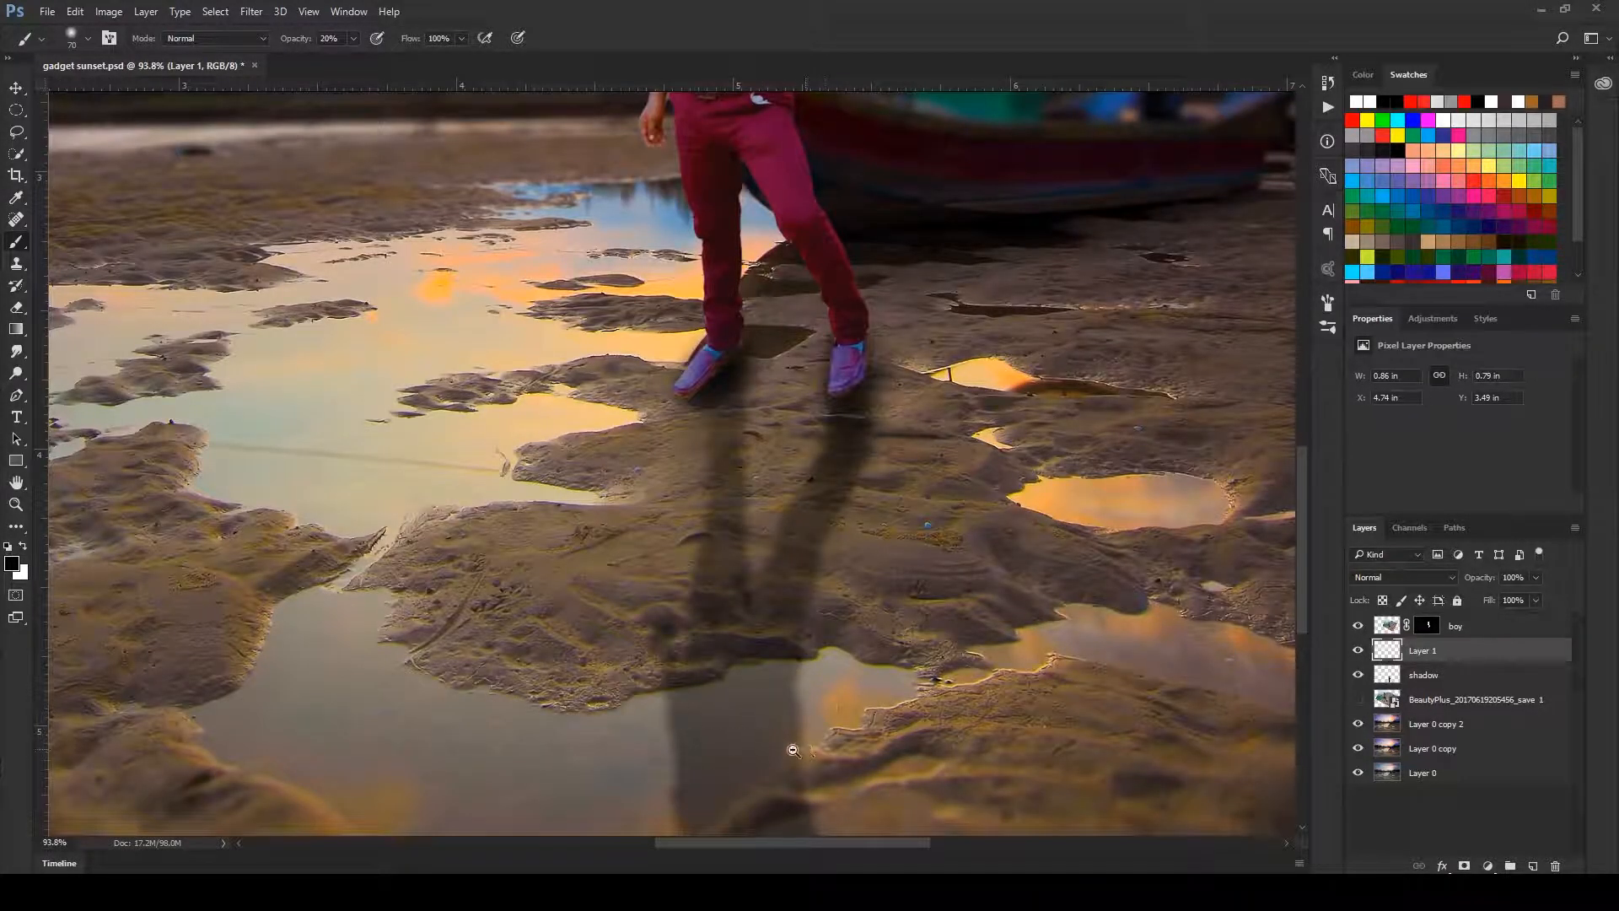
pyautogui.moveTo(799, 770); pyautogui.dragTo(683, 759)
pyautogui.moveTo(776, 775); pyautogui.dragTo(762, 777)
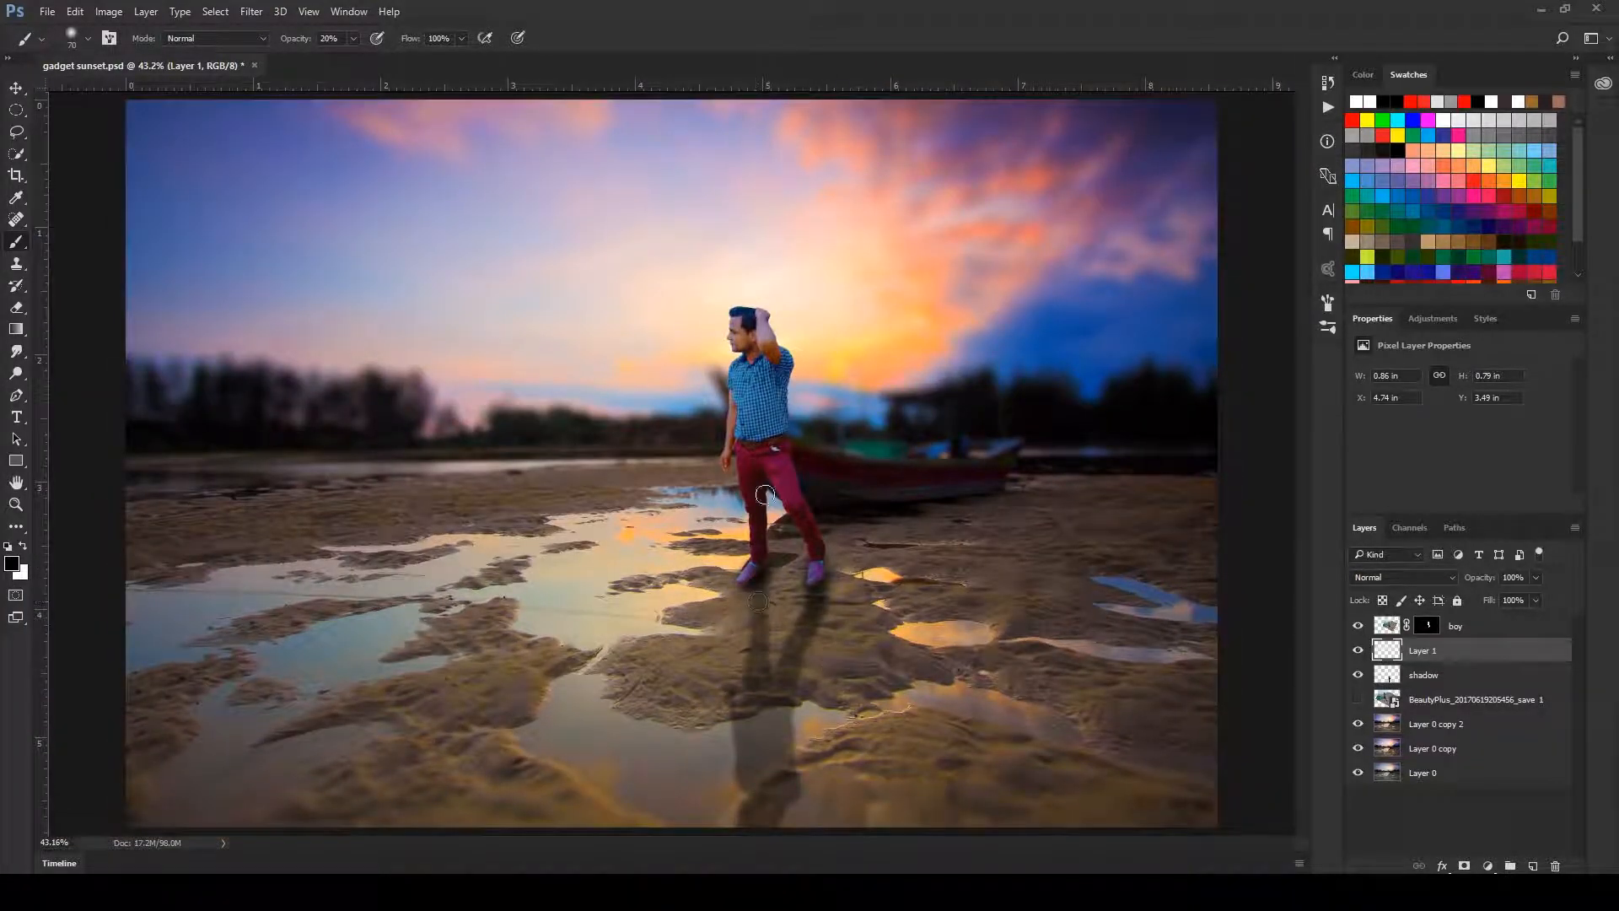
# - Add a layer mask to the shadow layer and mask out the shadow over the water puddle with a 100% opacity black brush
pyautogui.click(1391, 680)
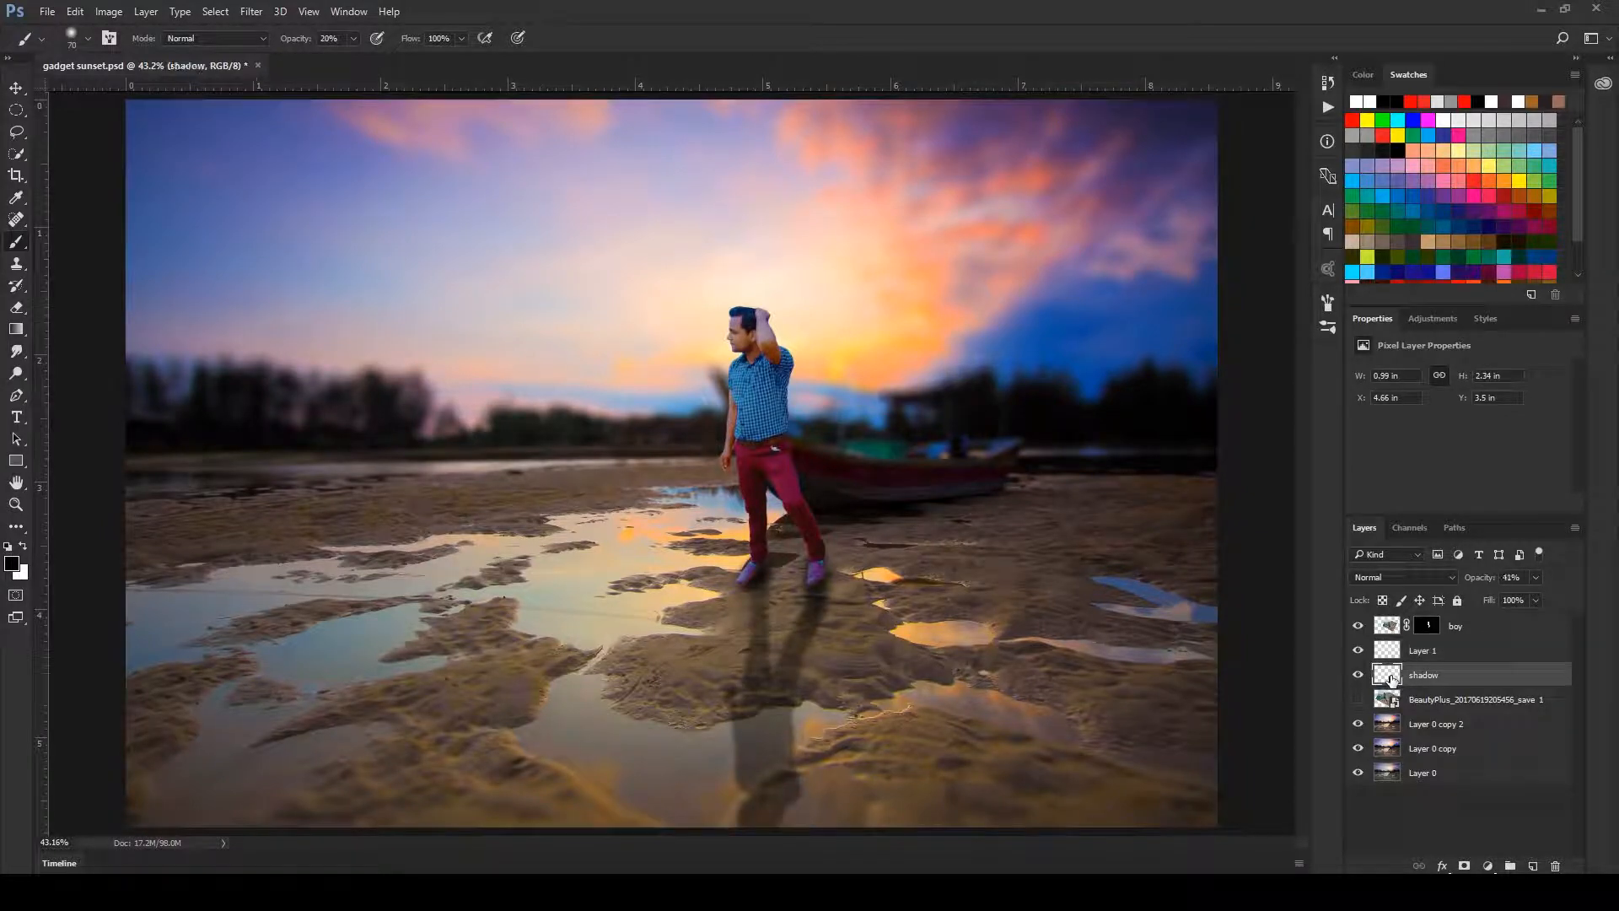
pyautogui.click(1465, 867)
pyautogui.moveTo(795, 776); pyautogui.dragTo(817, 497)
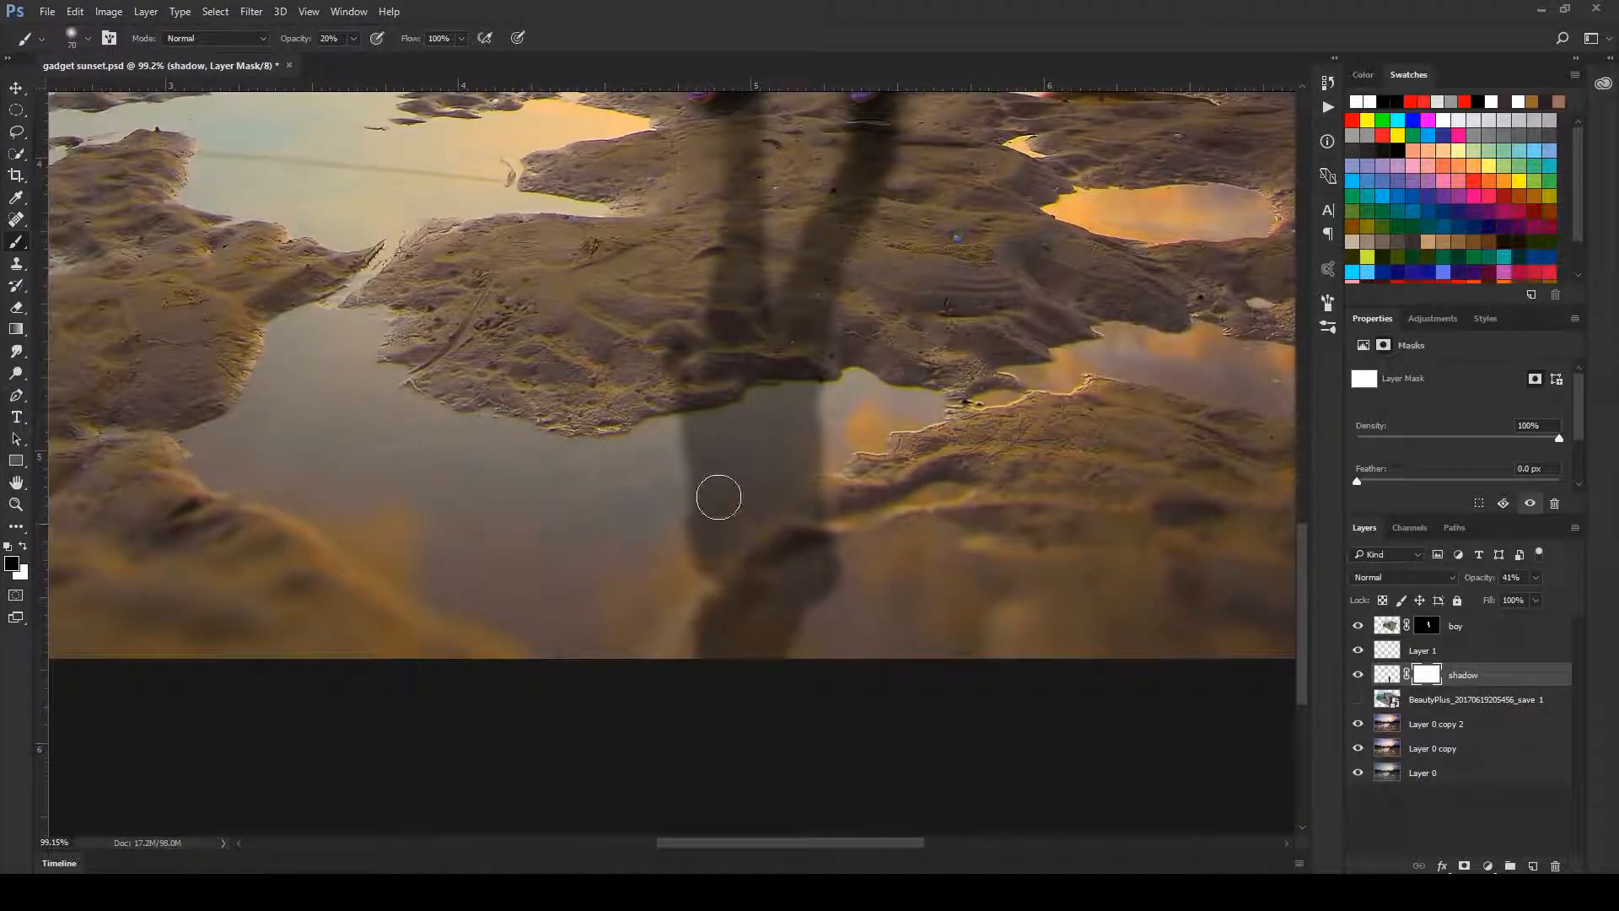
pyautogui.click(354, 38)
pyautogui.moveTo(354, 60); pyautogui.dragTo(471, 64)
pyautogui.moveTo(686, 452)
pyautogui.mouseDown()
pyautogui.moveTo(841, 410)
pyautogui.moveTo(793, 405)
pyautogui.moveTo(681, 433)
pyautogui.moveTo(868, 436)
pyautogui.moveTo(689, 556)
pyautogui.moveTo(754, 479)
pyautogui.moveTo(699, 506)
pyautogui.mouseUp()
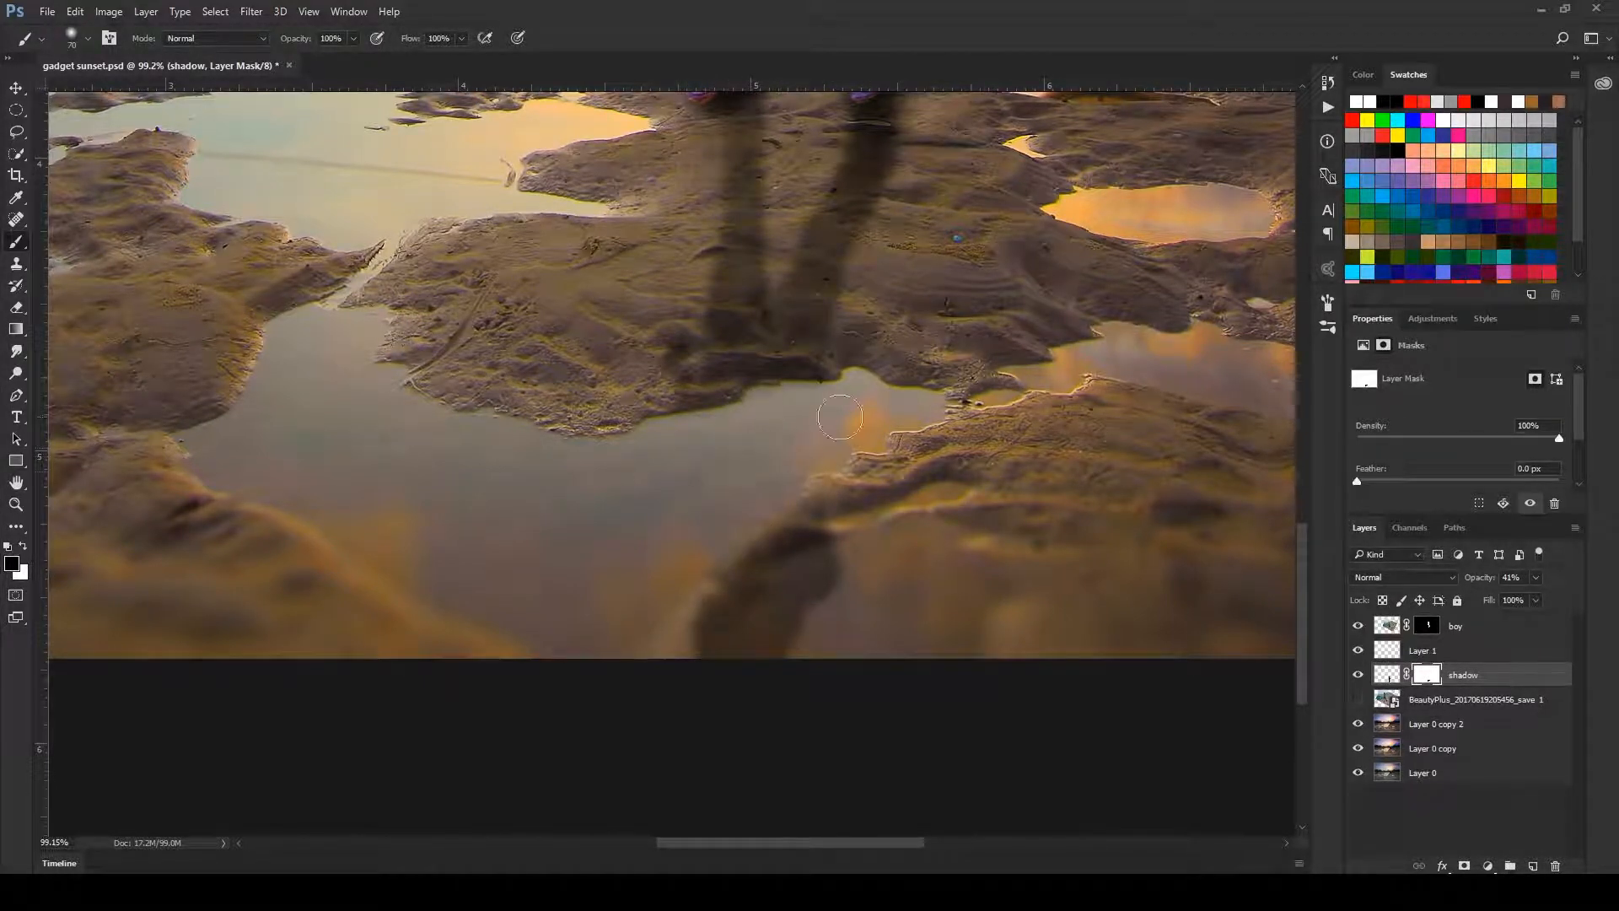
pyautogui.hotkey('ctrl', '0')
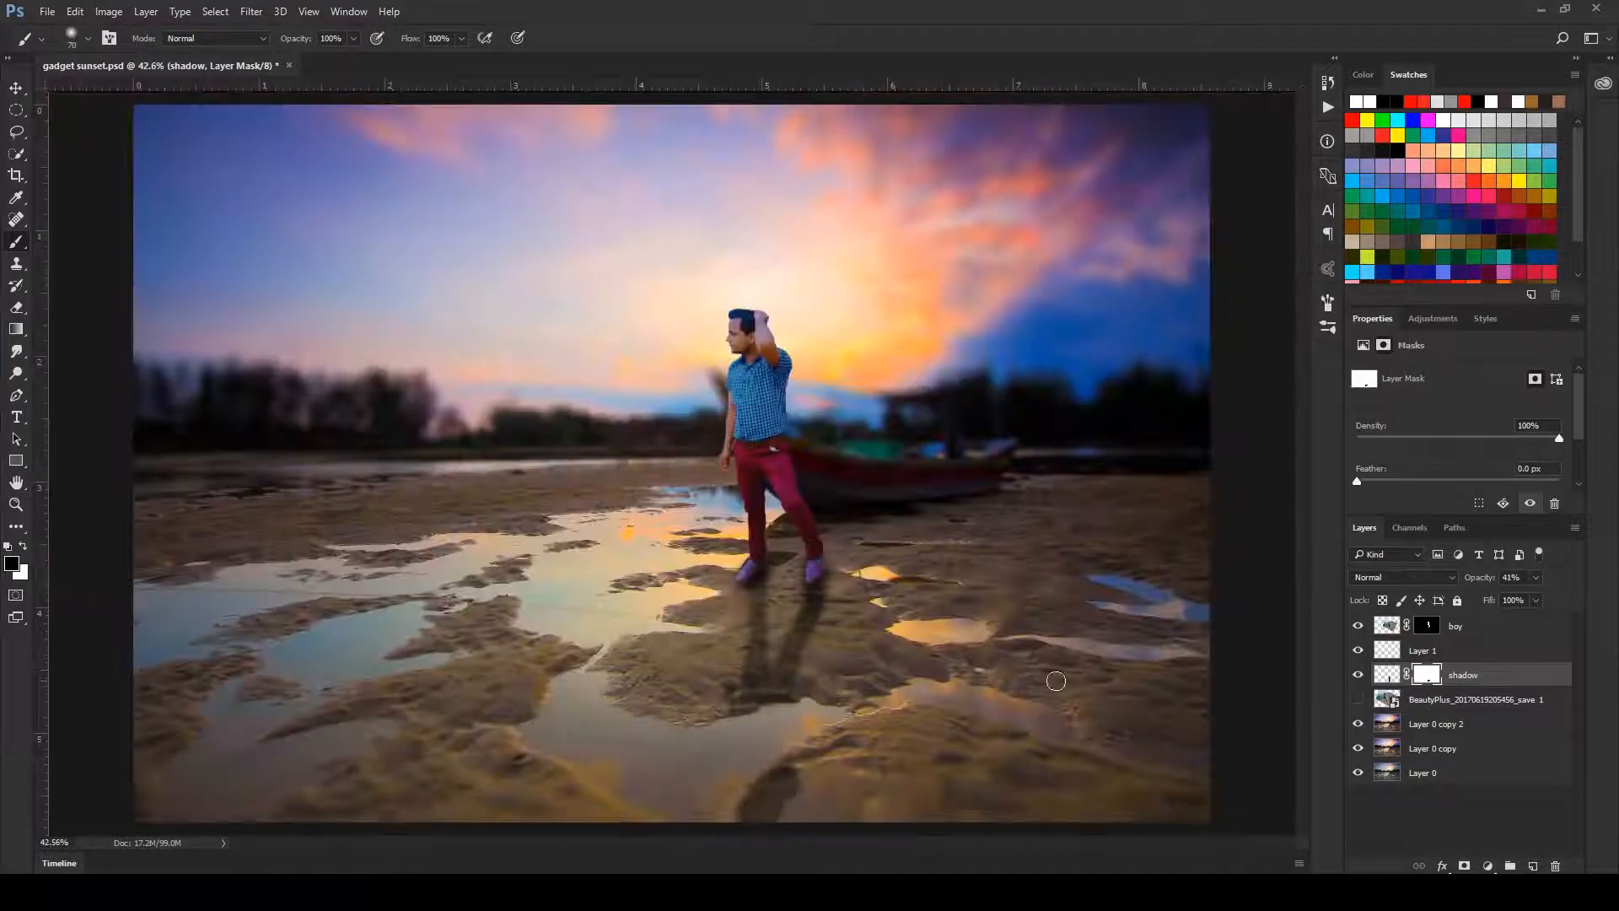
# - Reduce the shadow layer's opacity to 17%
pyautogui.click(1385, 674)
pyautogui.click(1534, 578)
pyautogui.moveTo(1521, 598); pyautogui.dragTo(1511, 597)
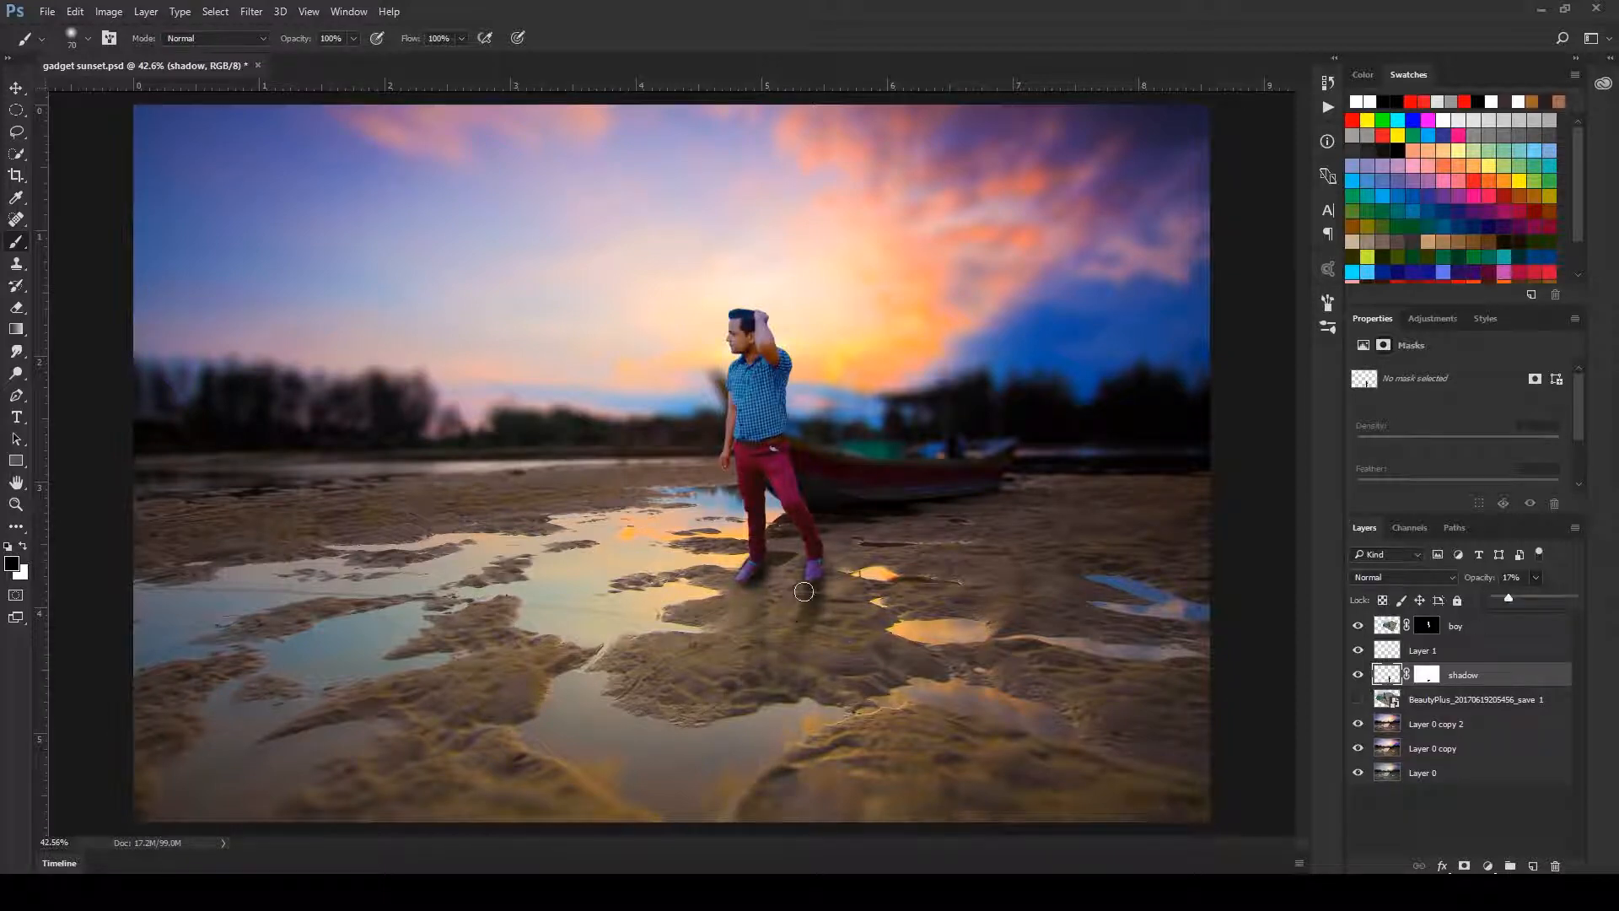
pyautogui.click(758, 575)
# - Darken the contact shadow on Layer 1 along the left-hand shoe's sole with a smaller 40 px brush at 20% opacity
pyautogui.click(1389, 654)
pyautogui.moveTo(865, 621); pyautogui.dragTo(922, 637)
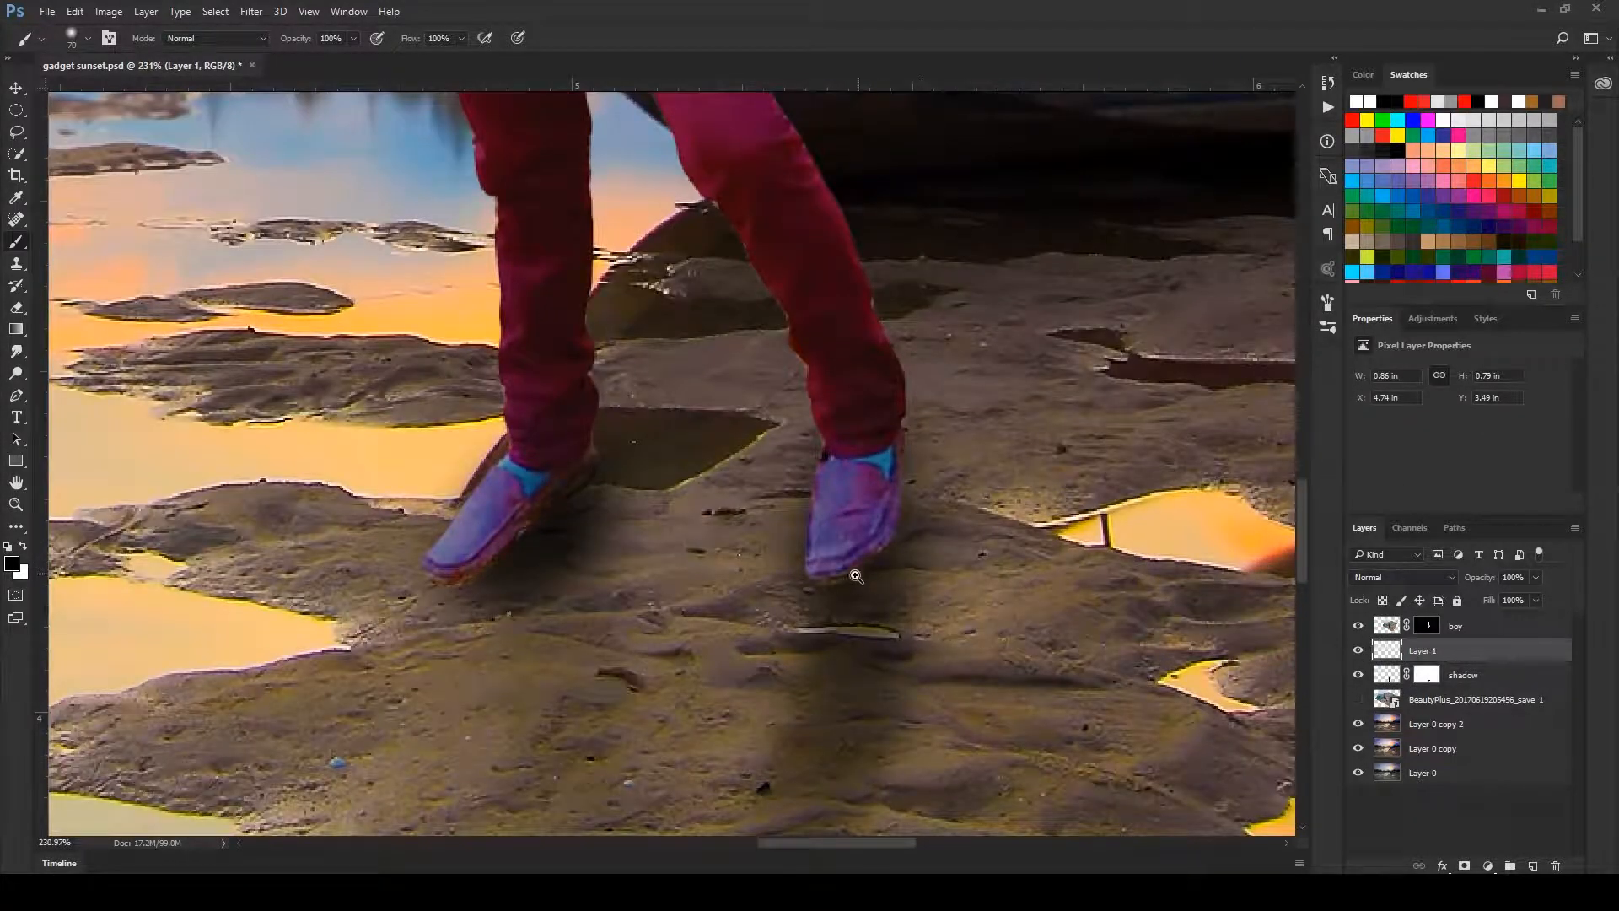
pyautogui.moveTo(856, 567); pyautogui.dragTo(867, 567)
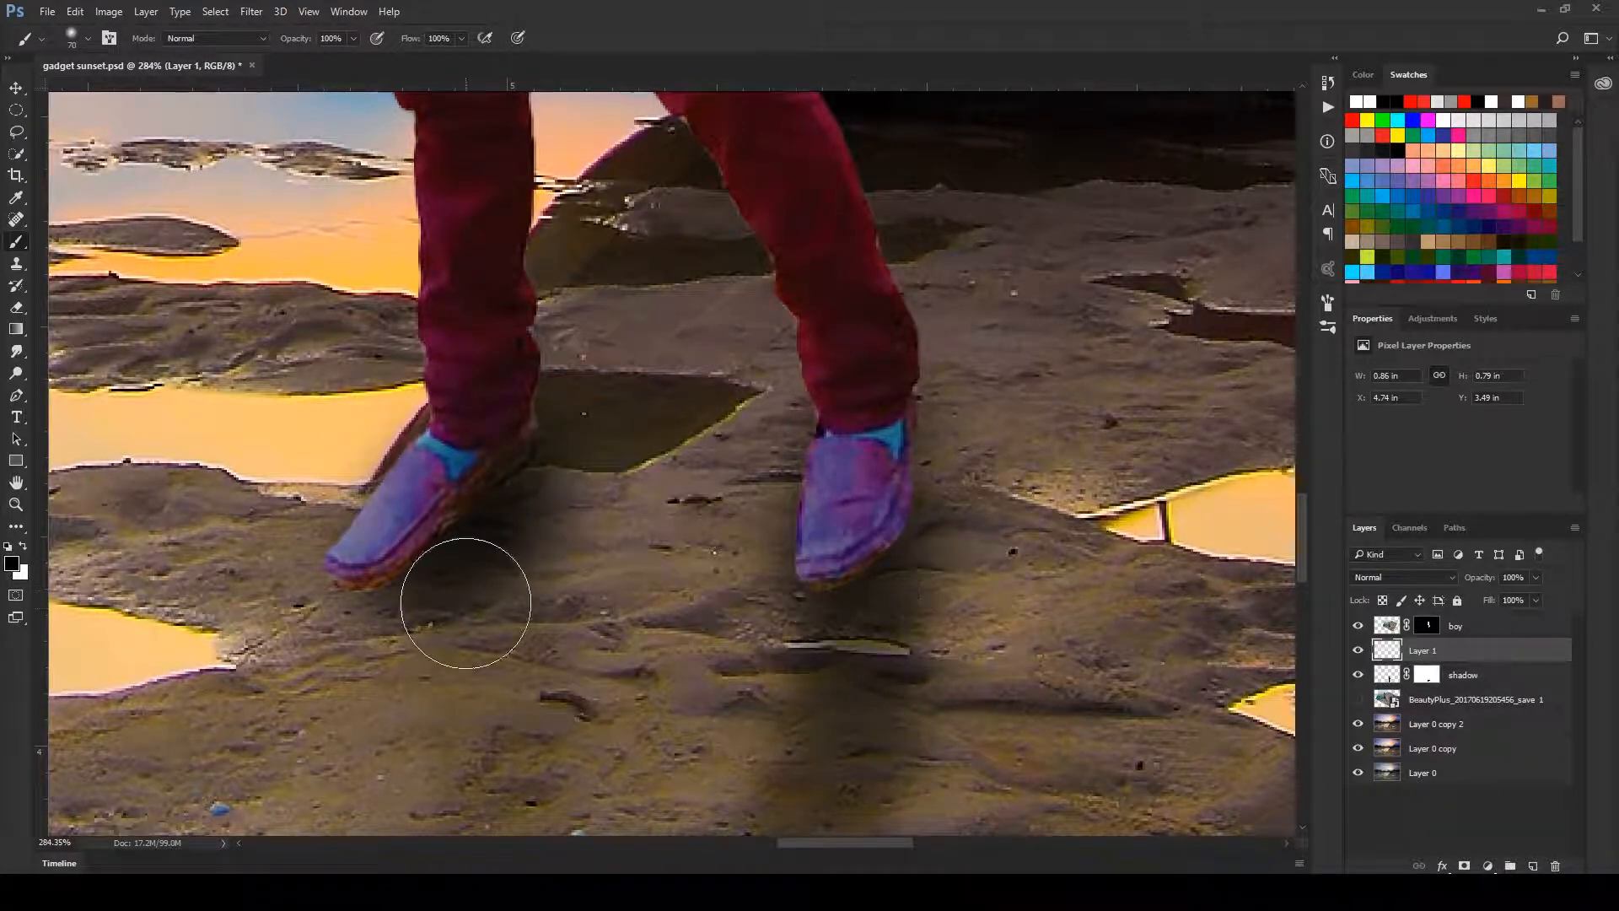
pyautogui.press('[')
pyautogui.press('[')
pyautogui.press('[')
pyautogui.click(378, 589)
pyautogui.click(440, 543)
pyautogui.moveTo(440, 543)
pyautogui.mouseDown()
pyautogui.moveTo(413, 541)
pyautogui.moveTo(426, 531)
pyautogui.moveTo(435, 543)
pyautogui.moveTo(373, 550)
pyautogui.mouseUp()
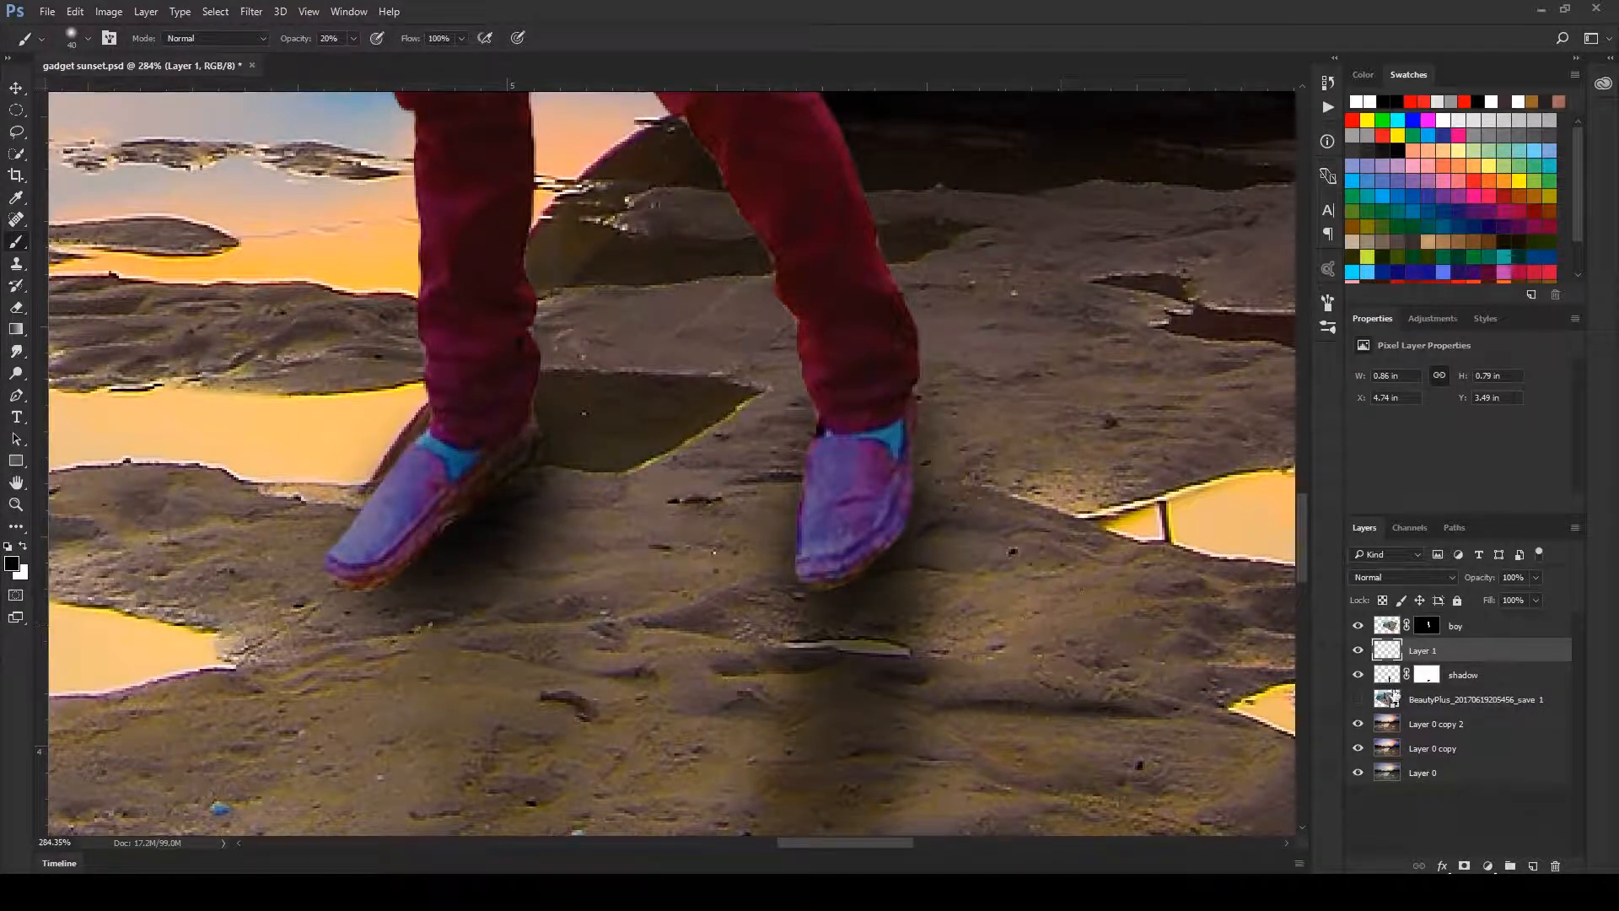
# - Soften the sole edges of both shoes on the boy layer's mask with a 15 px black brush at 20% opacity
pyautogui.click(1387, 624)
pyautogui.click(1427, 626)
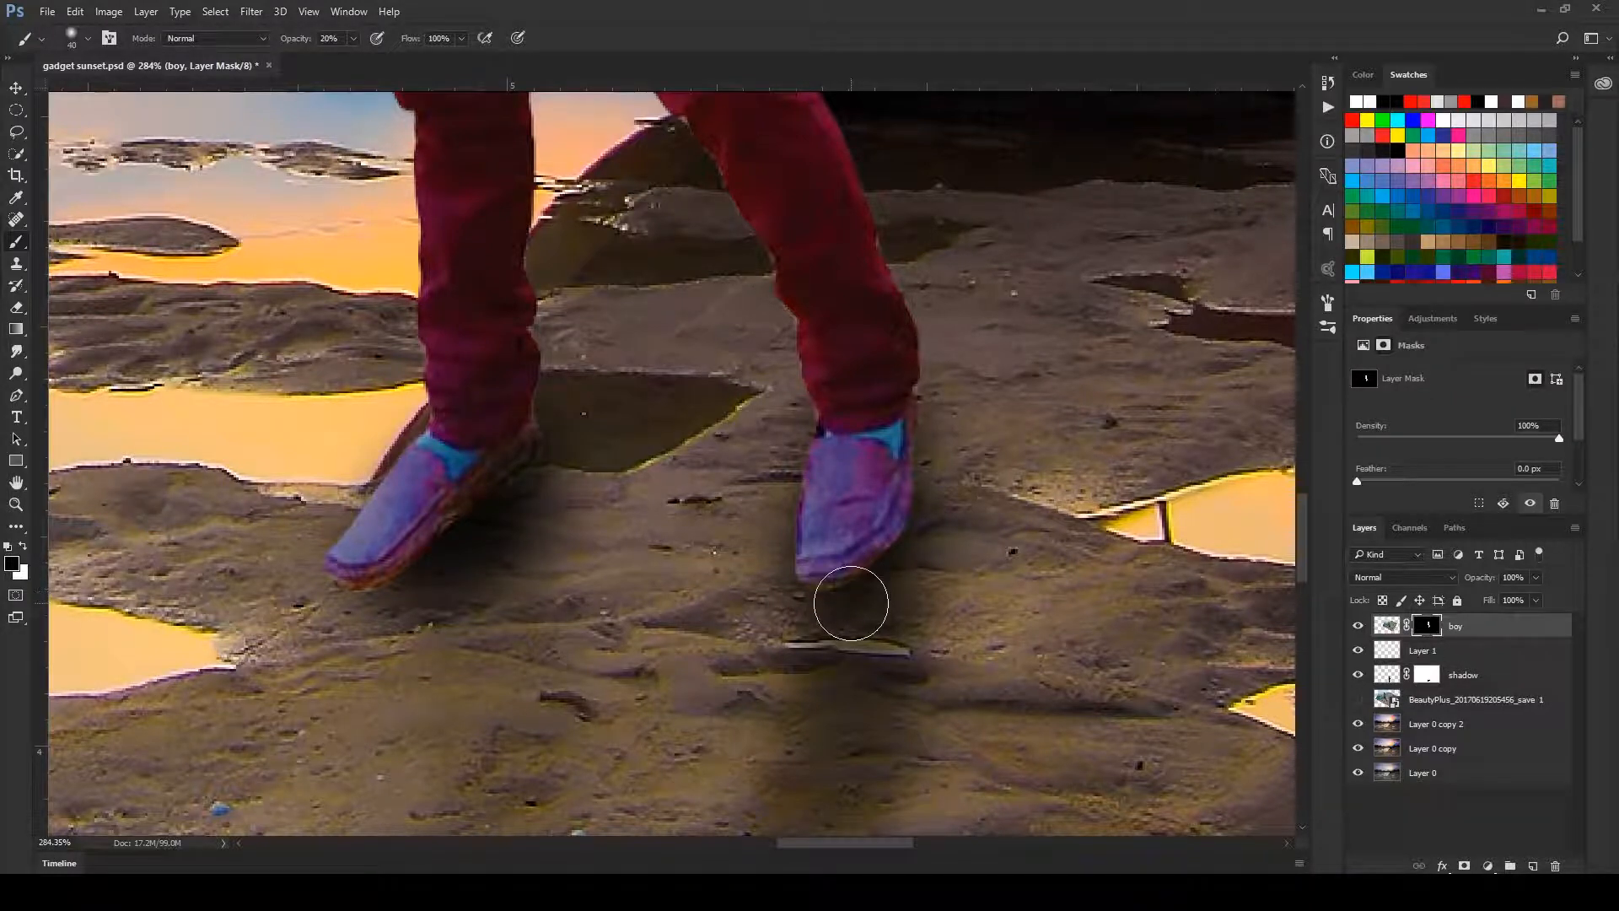
pyautogui.press('[')
pyautogui.press('[')
pyautogui.press('[')
pyautogui.press(']')
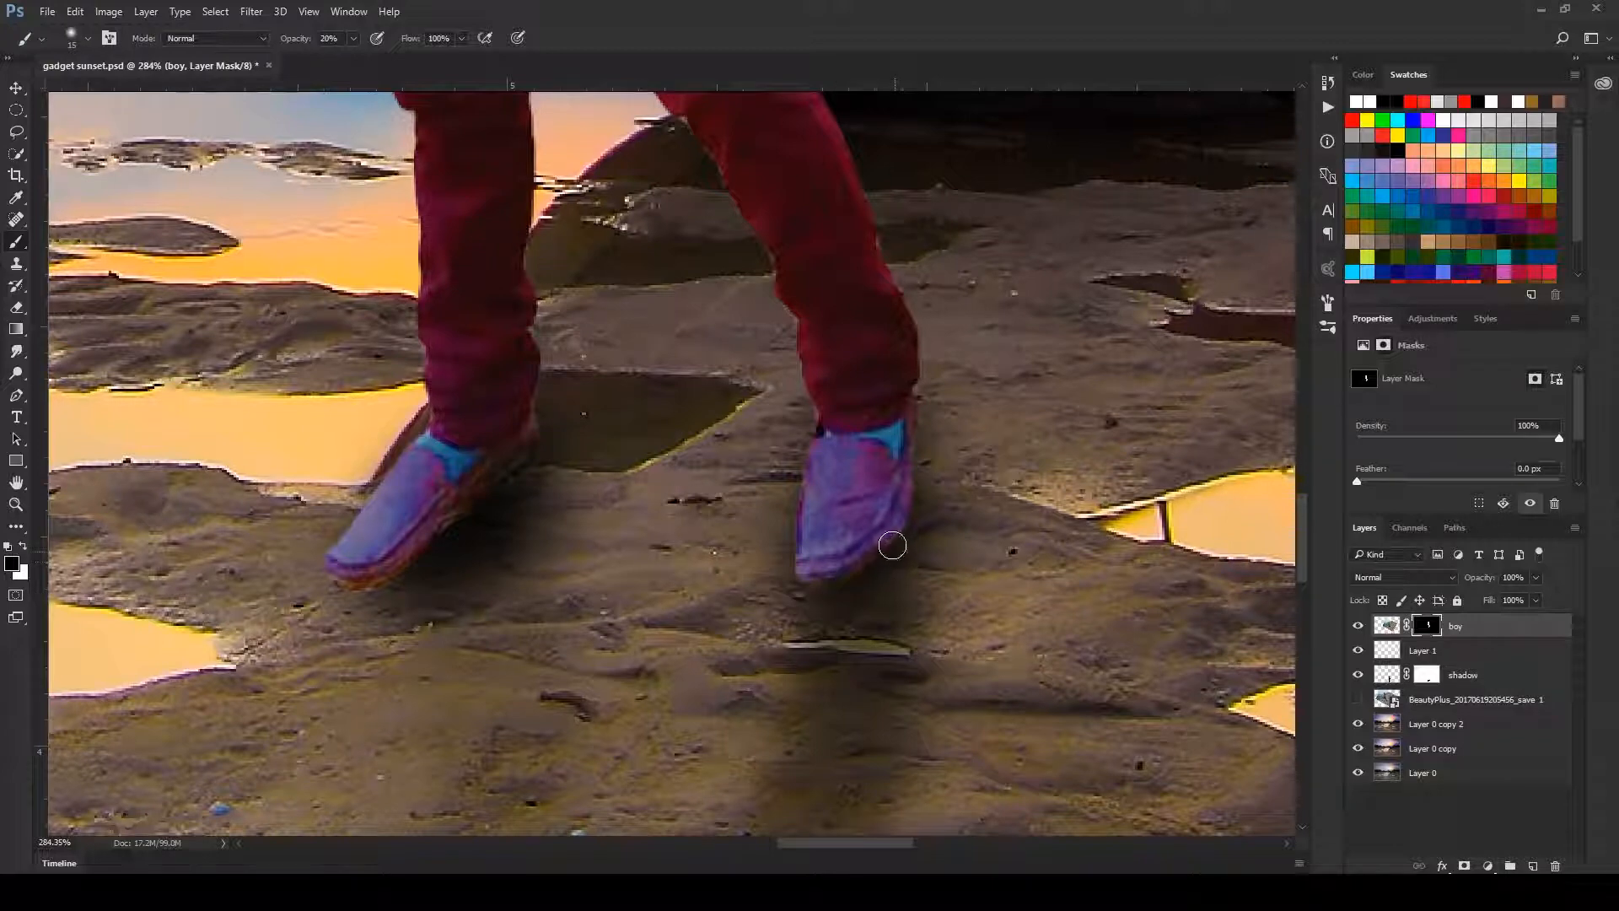
pyautogui.moveTo(905, 535); pyautogui.dragTo(911, 519)
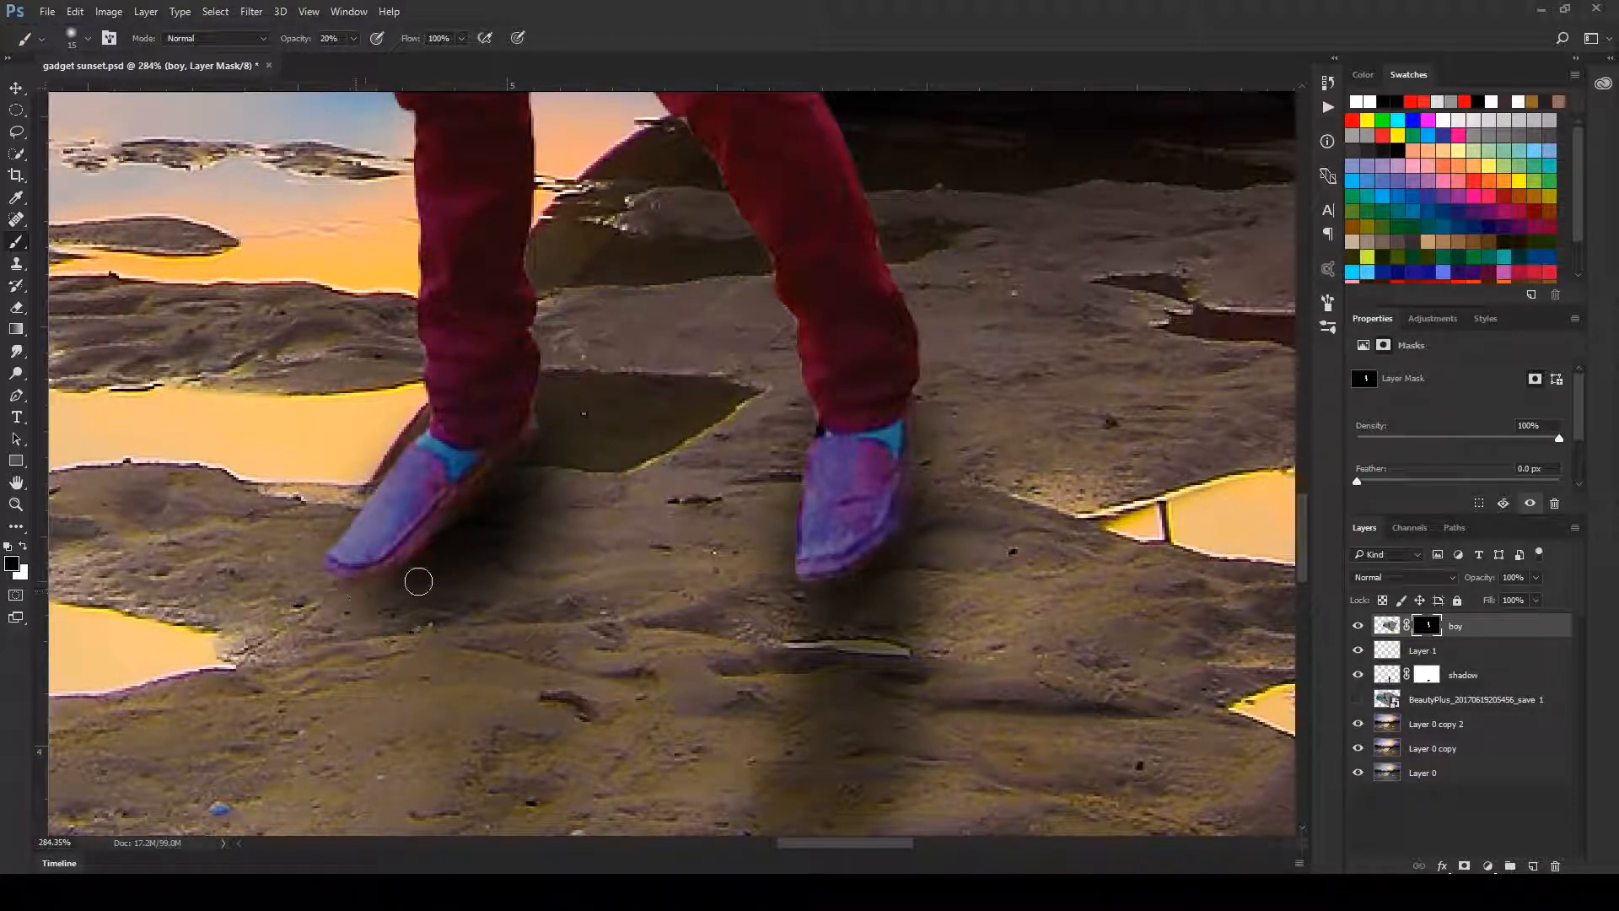
pyautogui.moveTo(720, 590)
pyautogui.mouseDown()
pyautogui.moveTo(617, 631)
pyautogui.moveTo(700, 600)
pyautogui.moveTo(725, 618)
pyautogui.moveTo(763, 606)
pyautogui.mouseUp()
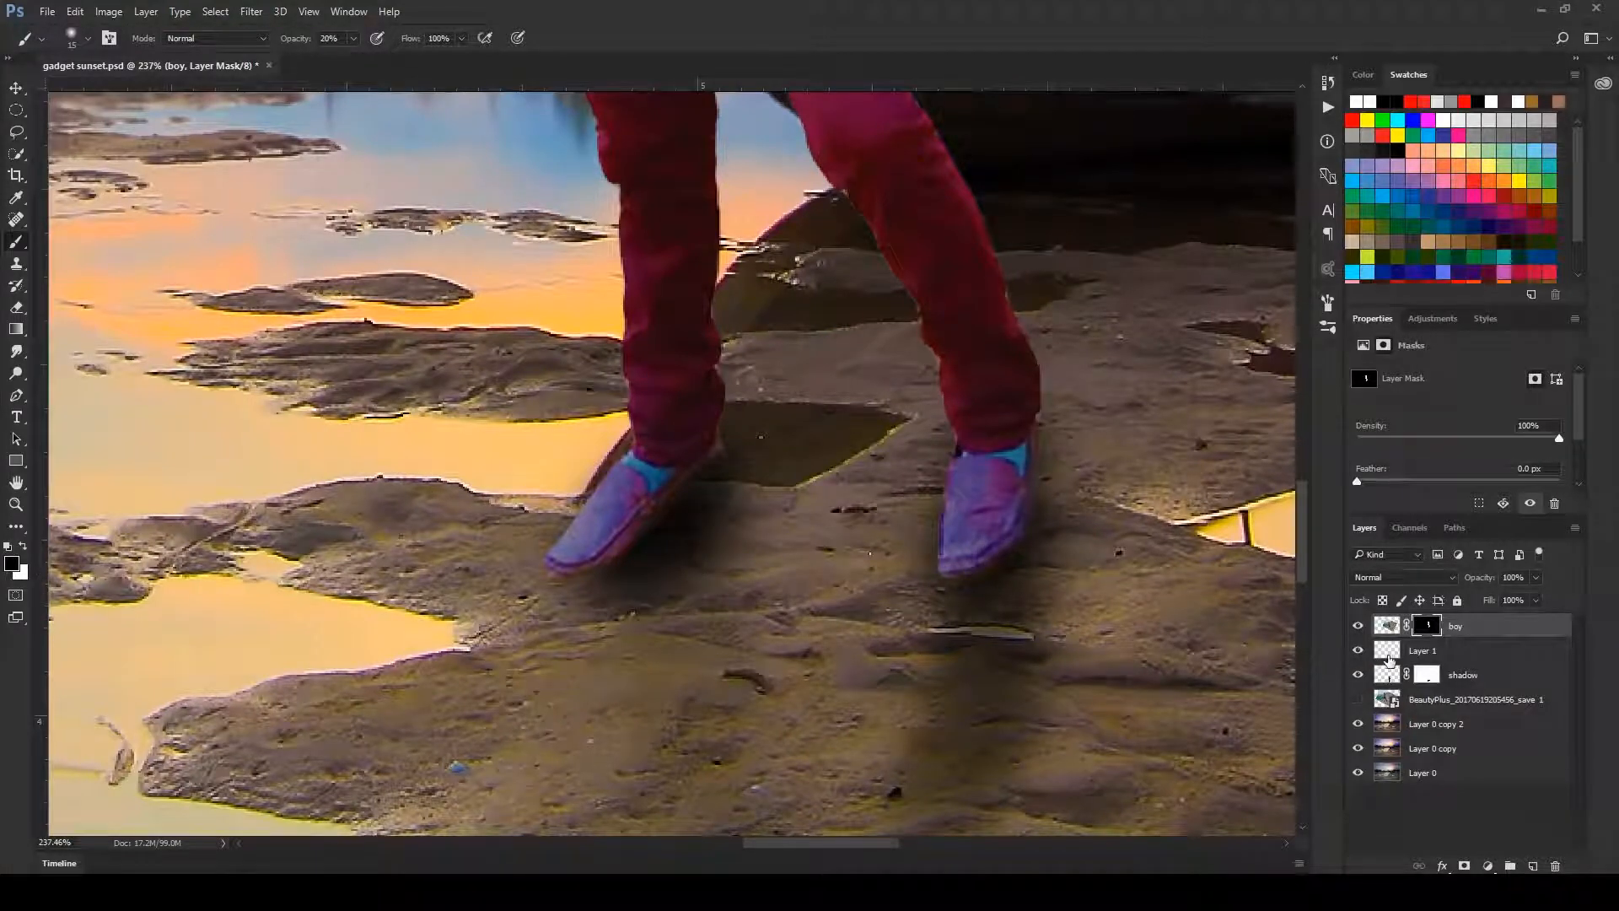
# - Add a layer mask to Layer 1 and fade the contact shadow around the left-hand shoe with a slightly larger black brush
pyautogui.click(1388, 658)
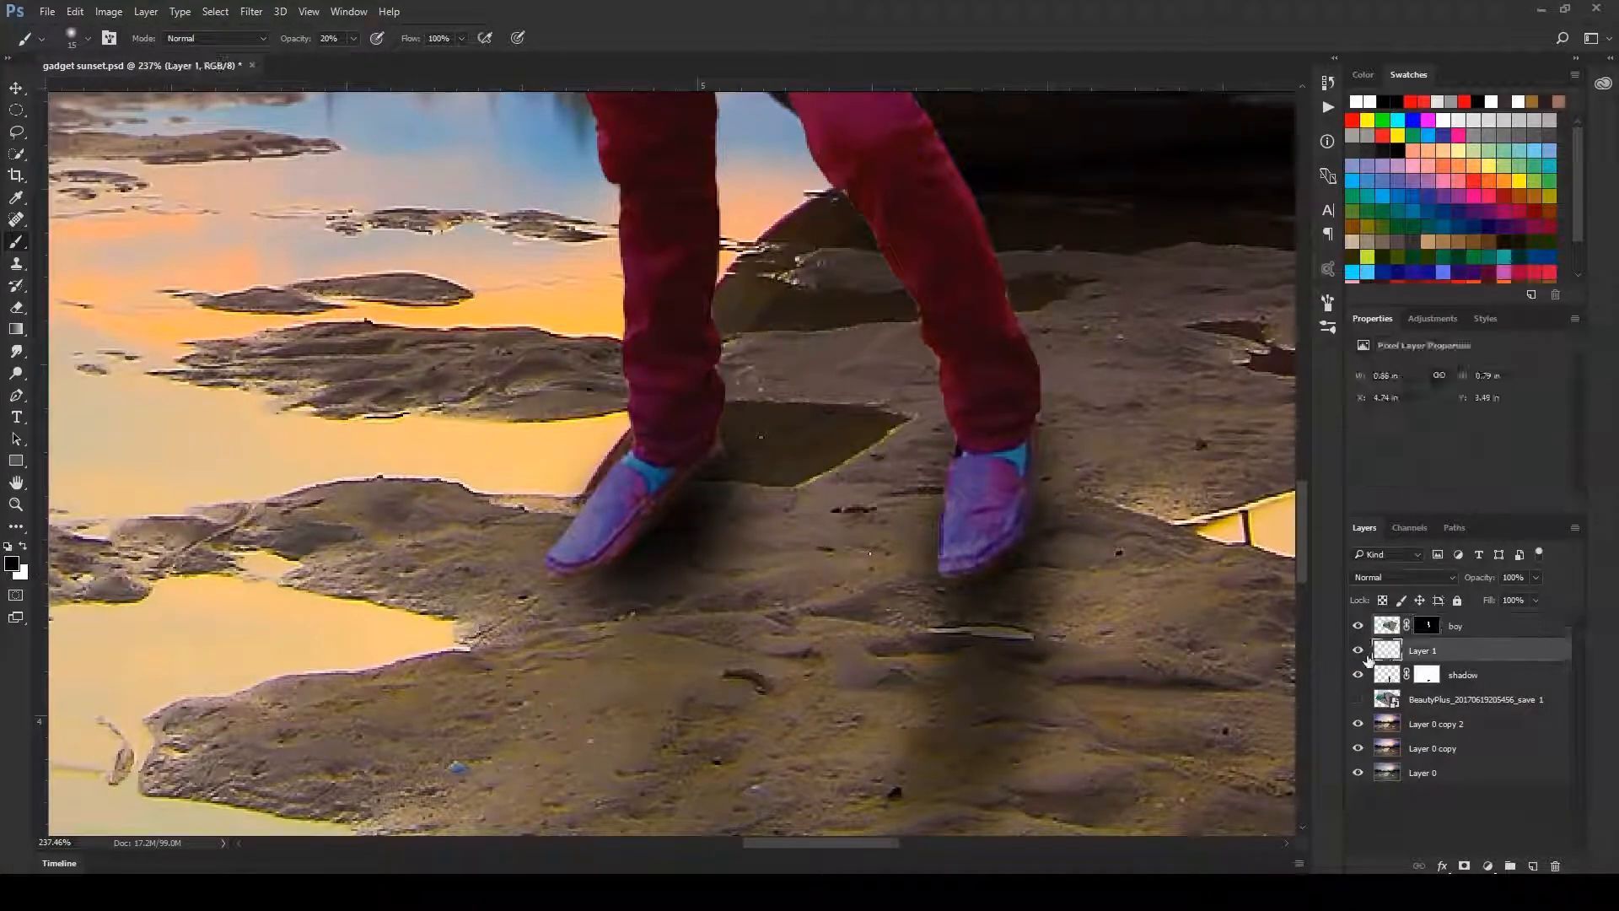
pyautogui.click(1464, 866)
pyautogui.press(']')
pyautogui.press(']')
pyautogui.moveTo(585, 577)
pyautogui.mouseDown()
pyautogui.moveTo(644, 544)
pyautogui.moveTo(638, 583)
pyautogui.moveTo(698, 509)
pyautogui.moveTo(651, 575)
pyautogui.moveTo(739, 522)
pyautogui.mouseUp()
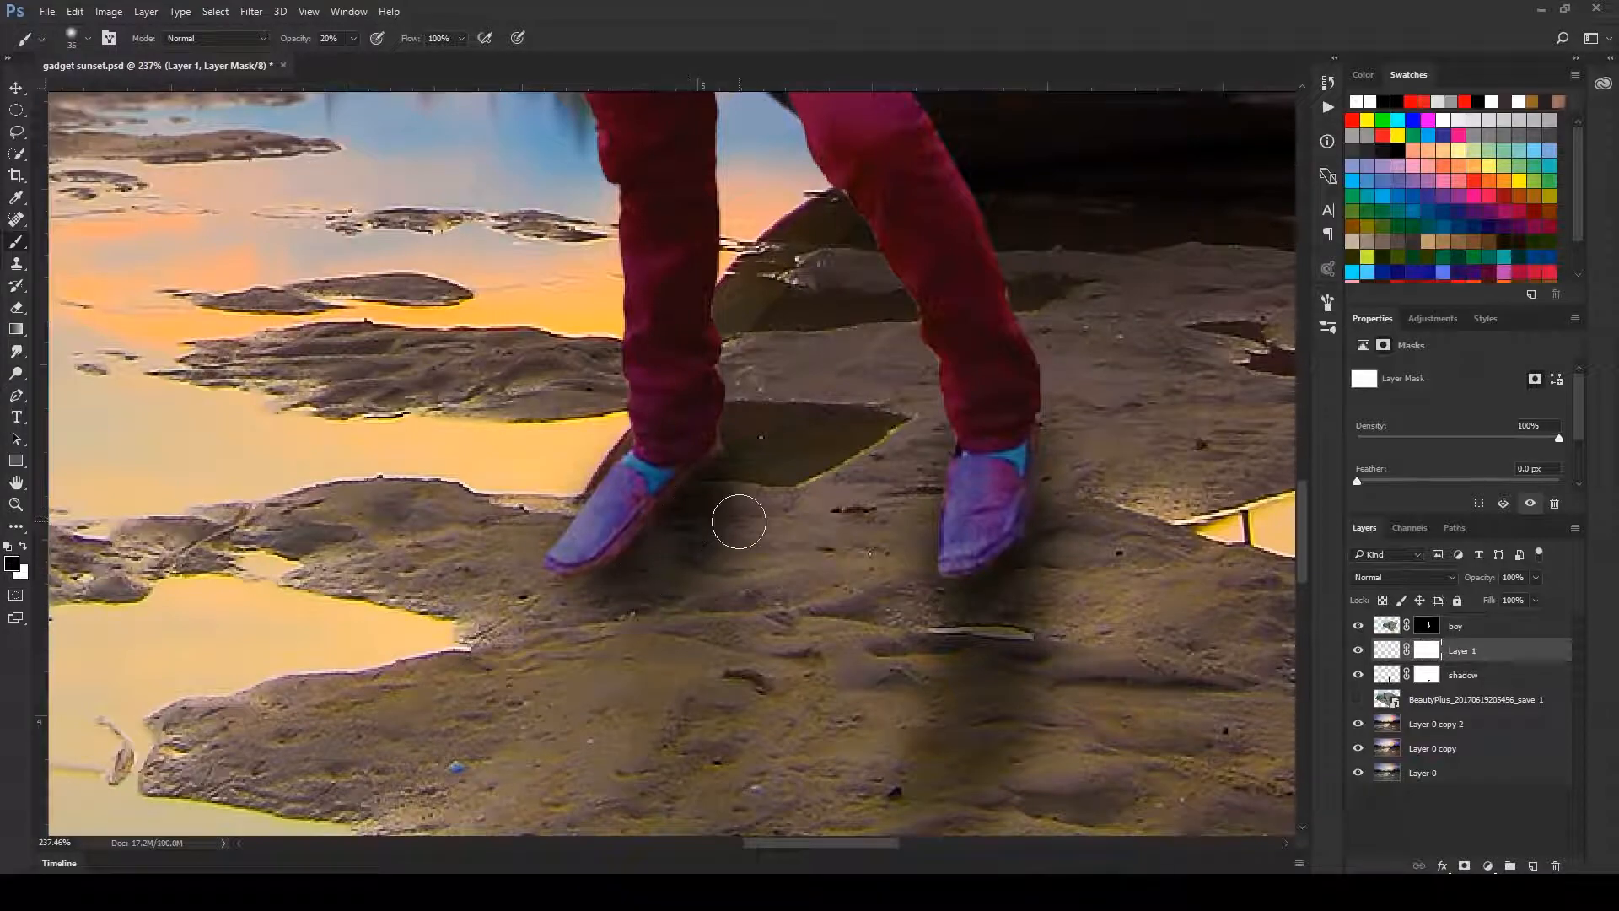
pyautogui.hotkey('ctrl', '0')
# - Paint a little more contact shadow on Layer 1 itself under the toe of the left-hand shoe
pyautogui.moveTo(863, 679); pyautogui.dragTo(826, 747)
pyautogui.moveTo(715, 573); pyautogui.dragTo(886, 635)
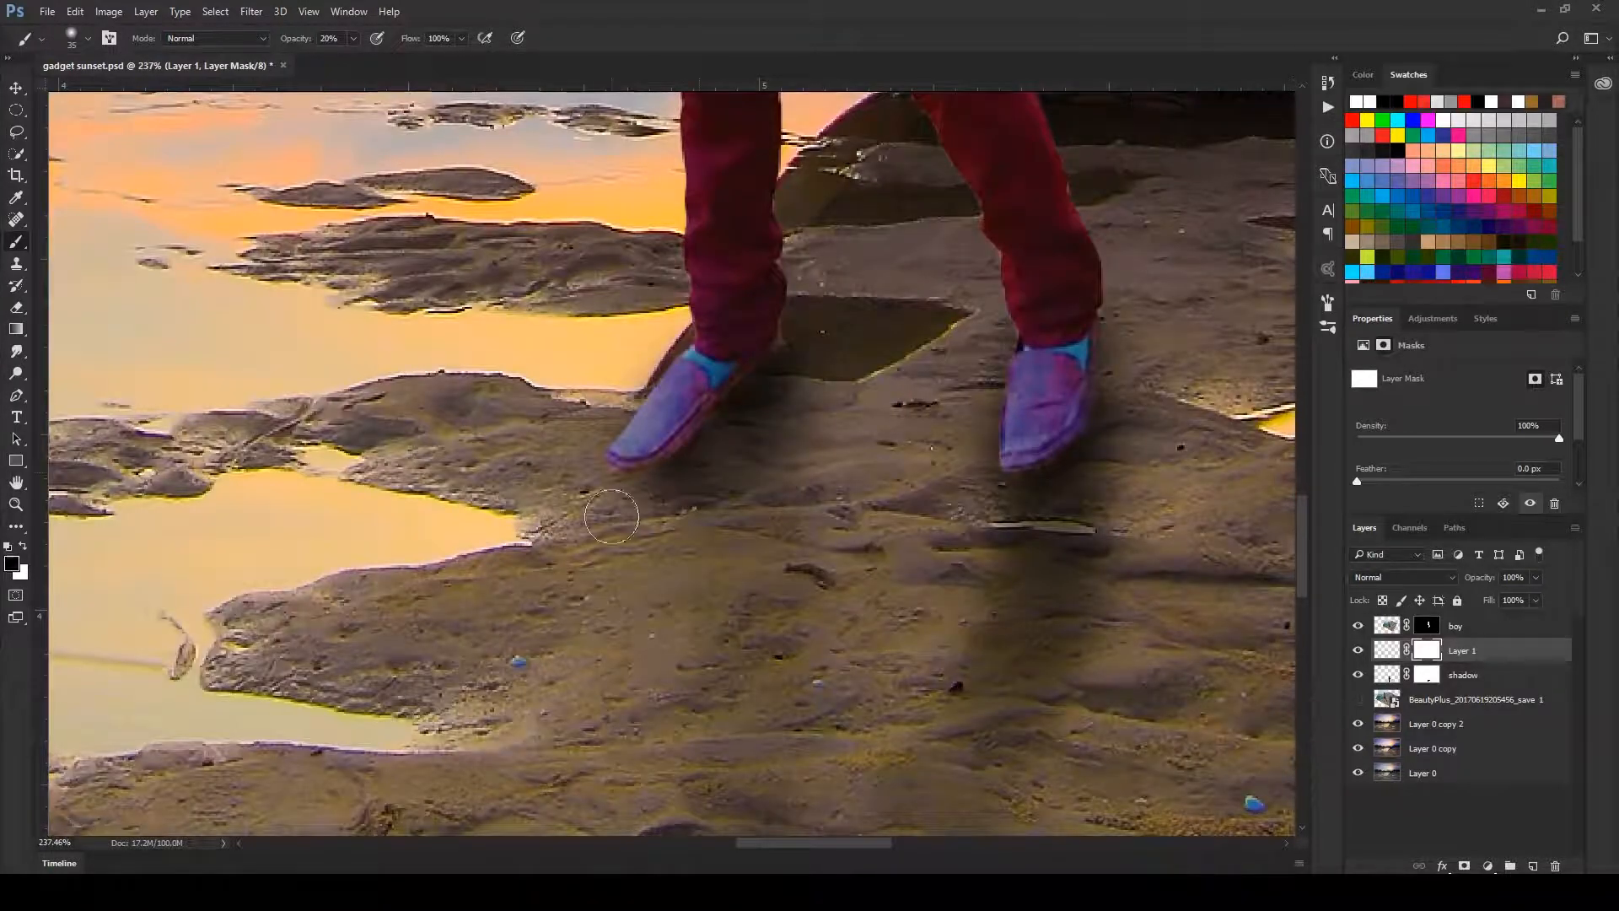
pyautogui.click(1386, 650)
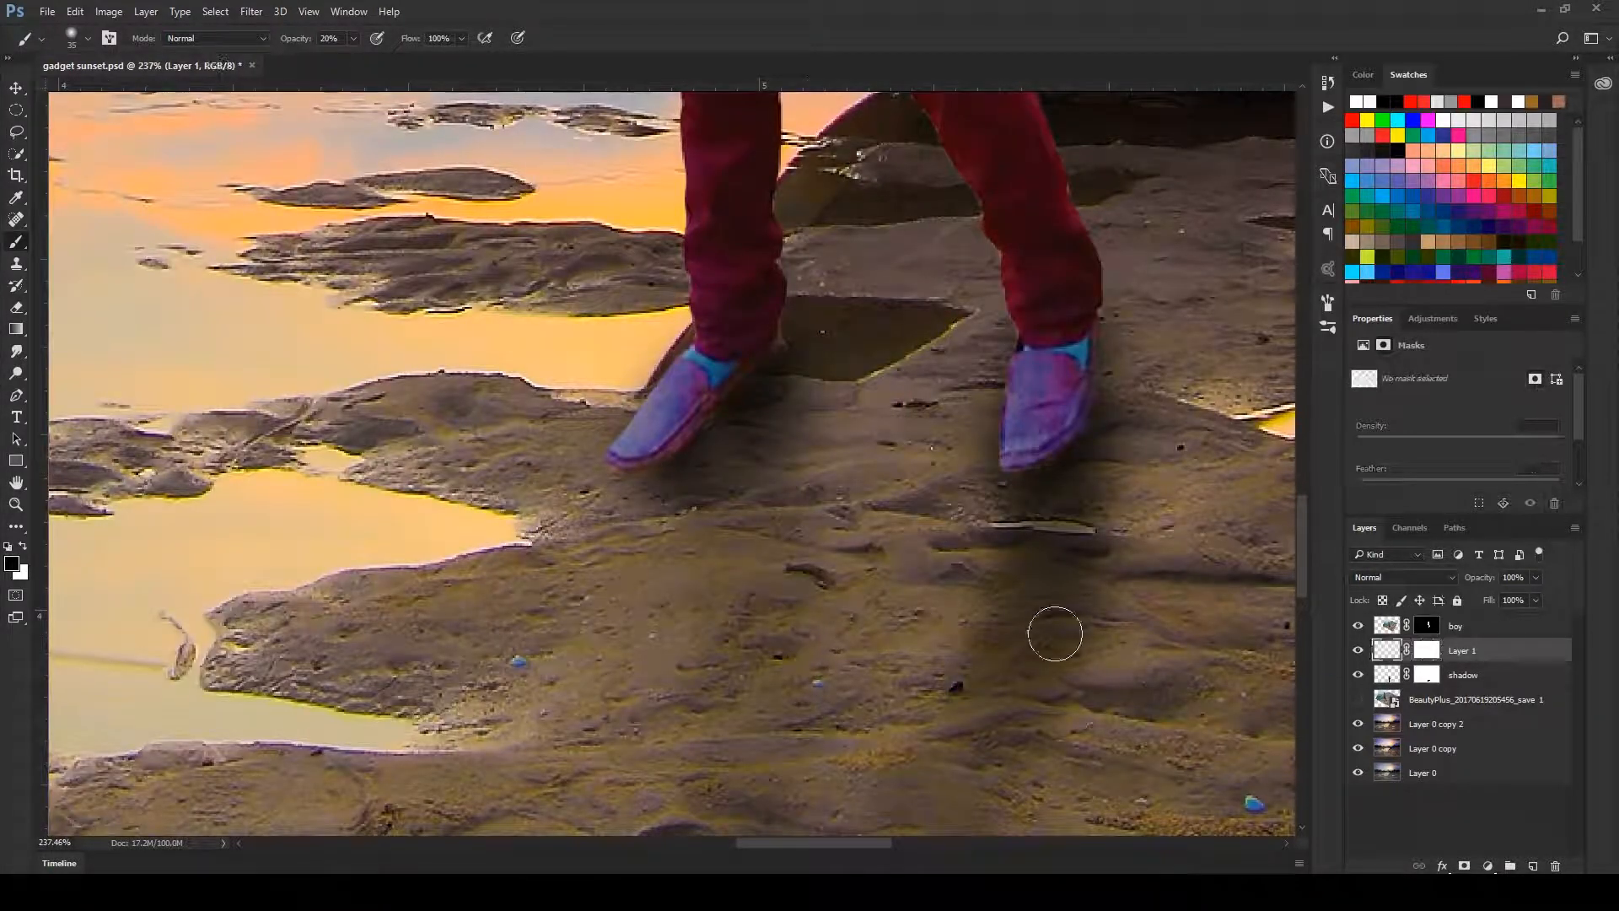
pyautogui.moveTo(625, 472); pyautogui.dragTo(640, 475)
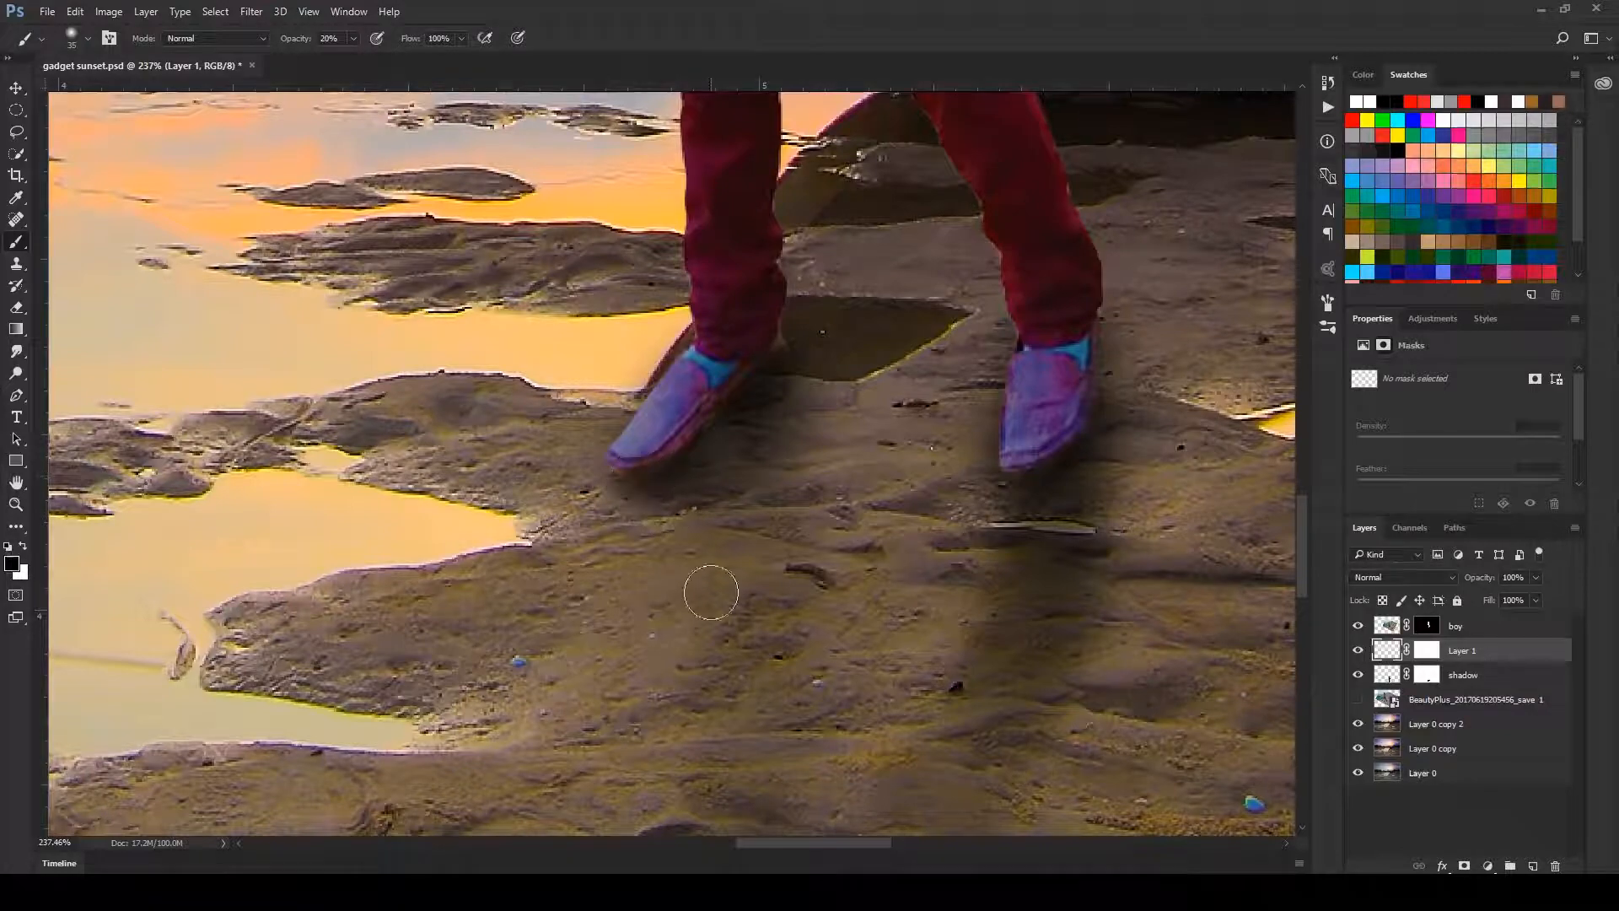
pyautogui.moveTo(865, 522); pyautogui.dragTo(800, 654)
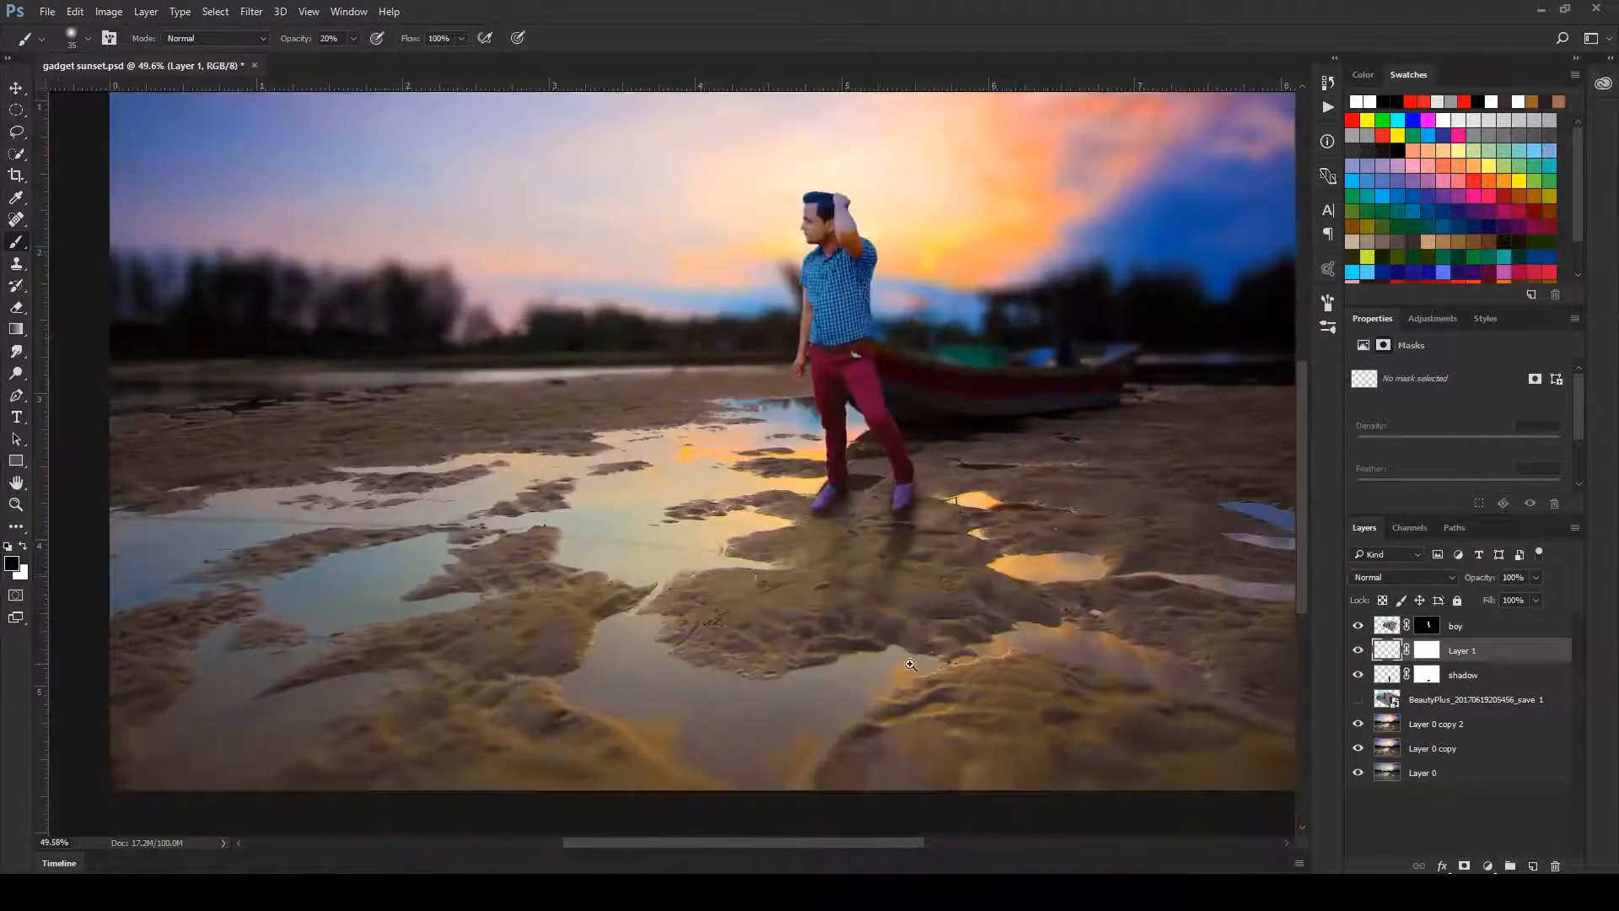
pyautogui.click(873, 518)
pyautogui.moveTo(869, 540); pyautogui.dragTo(867, 656)
pyautogui.moveTo(744, 600); pyautogui.dragTo(789, 604)
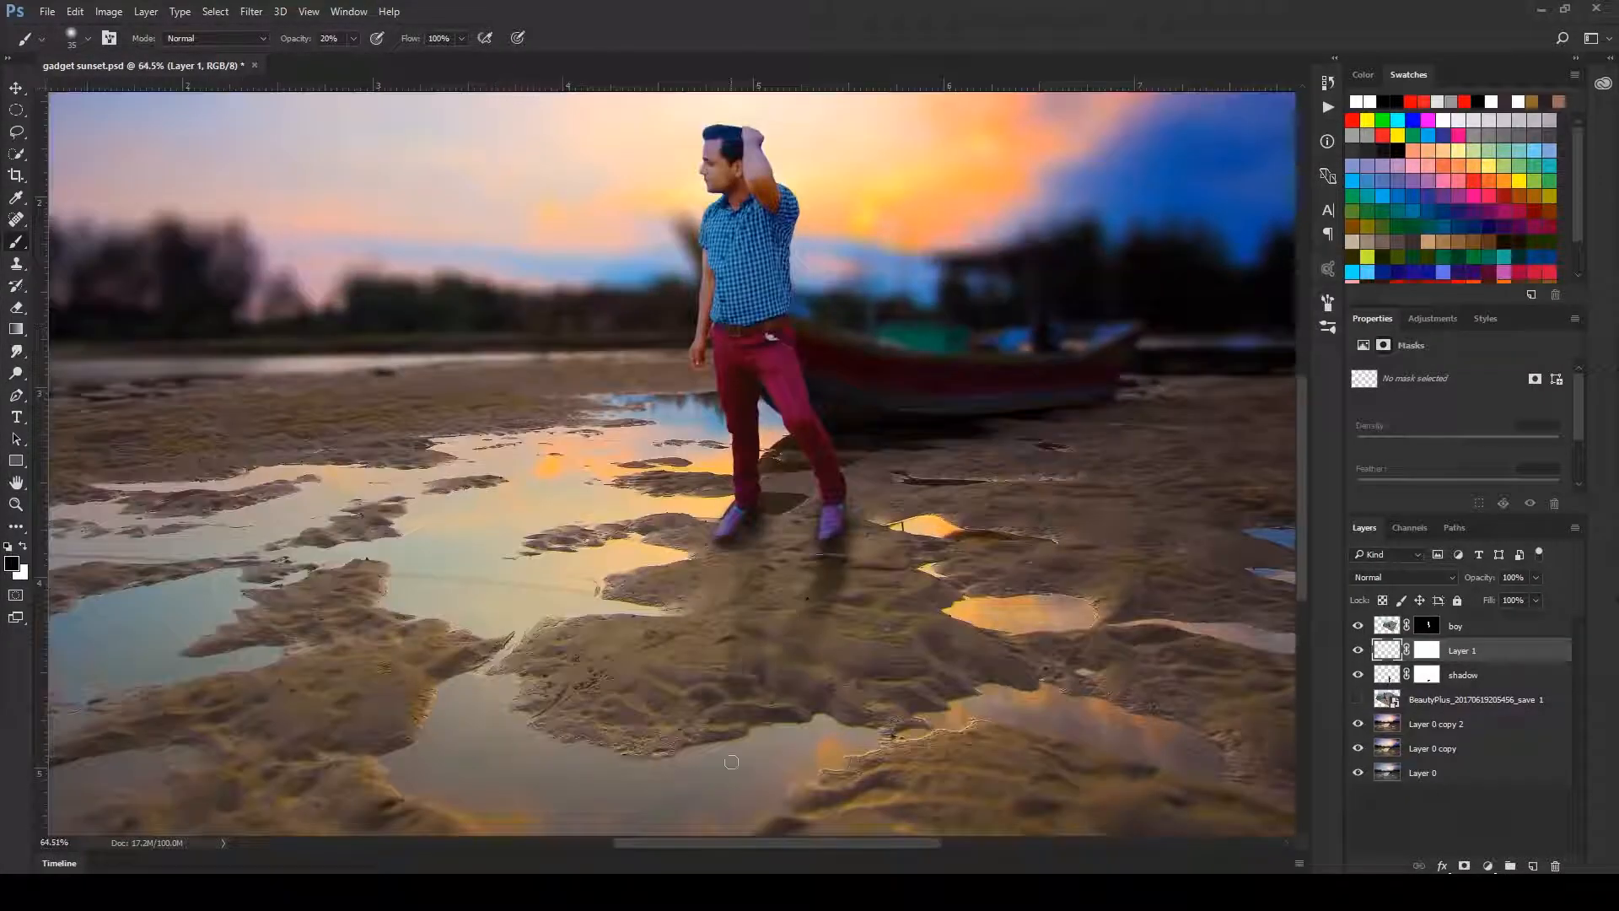
pyautogui.moveTo(790, 400); pyautogui.dragTo(731, 409)
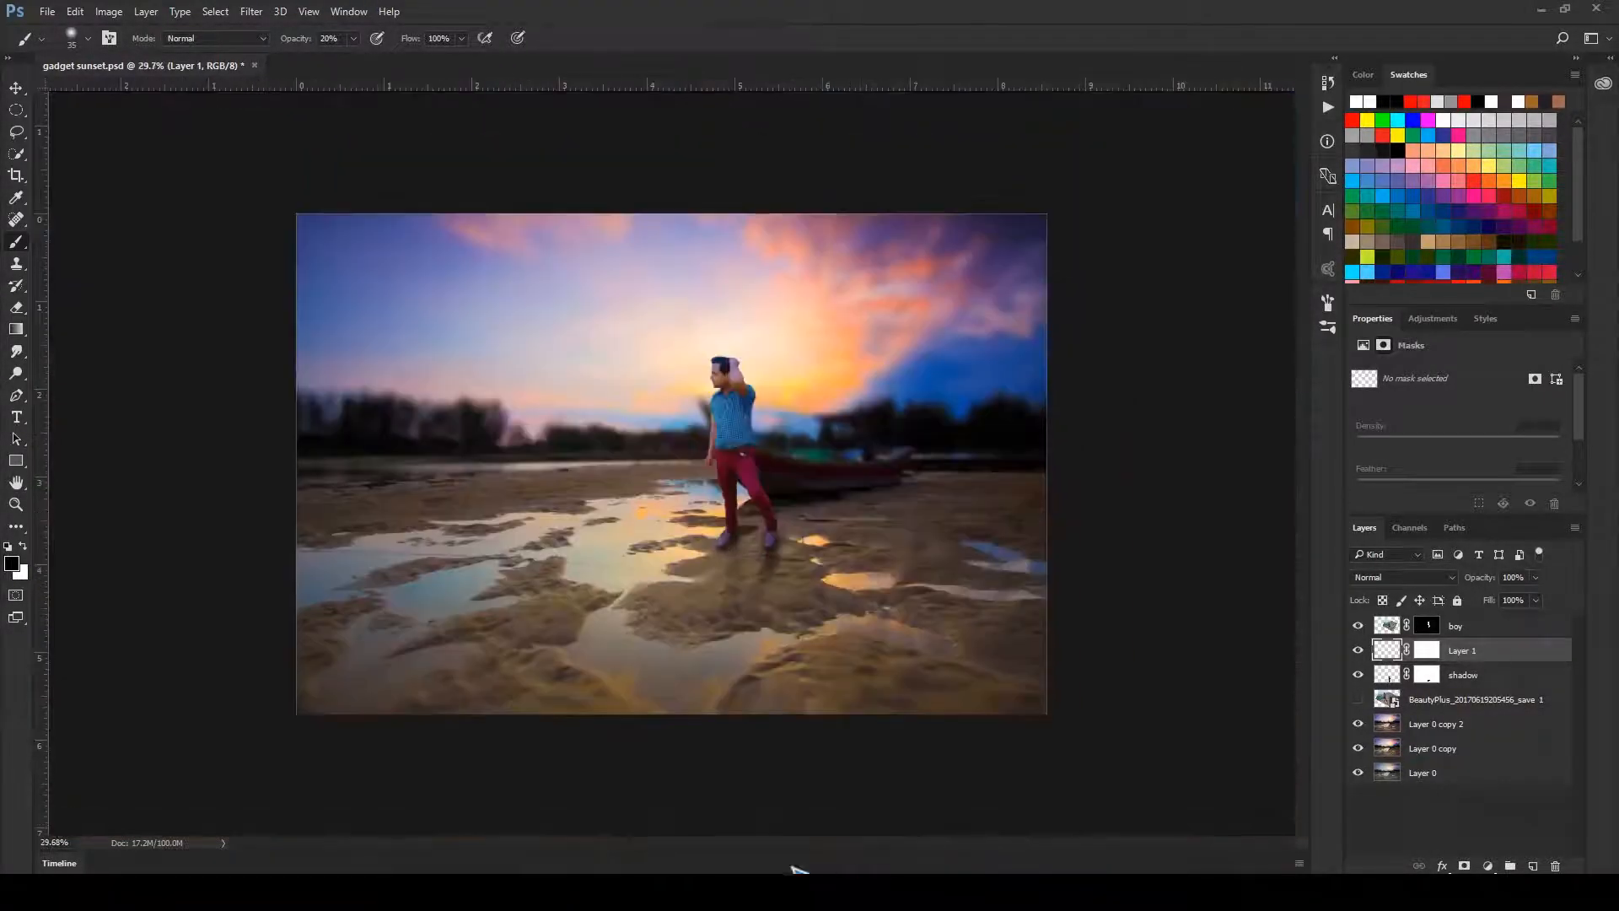
# - Duplicate the boy layer and convert the copy to a smart object
pyautogui.click(1386, 628)
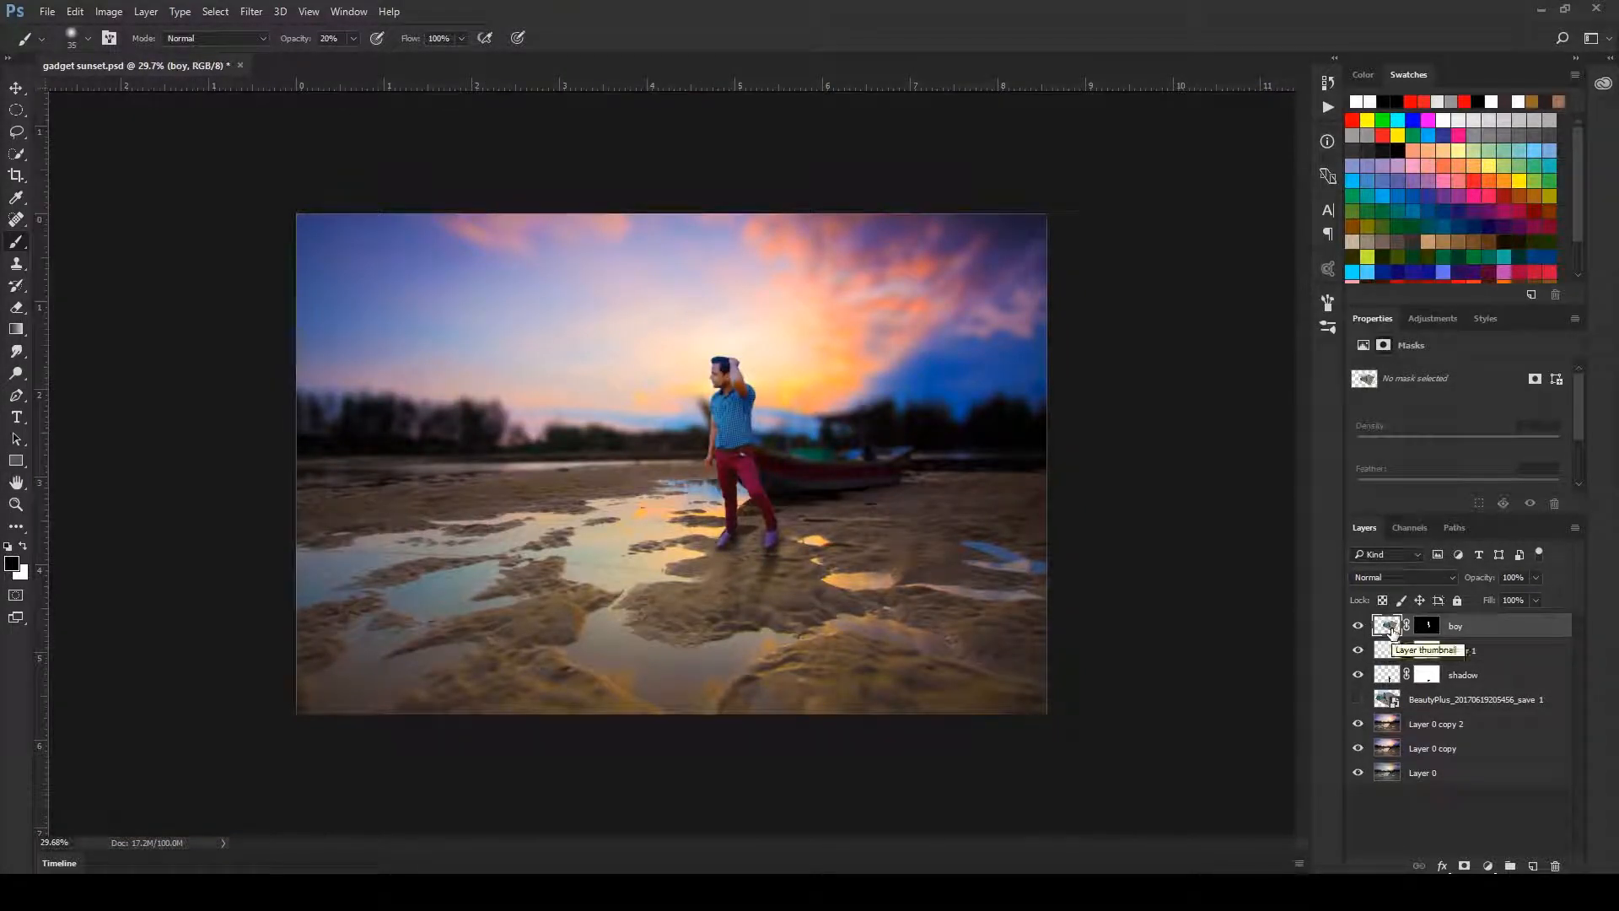
pyautogui.hotkey('ctrl', 'j')
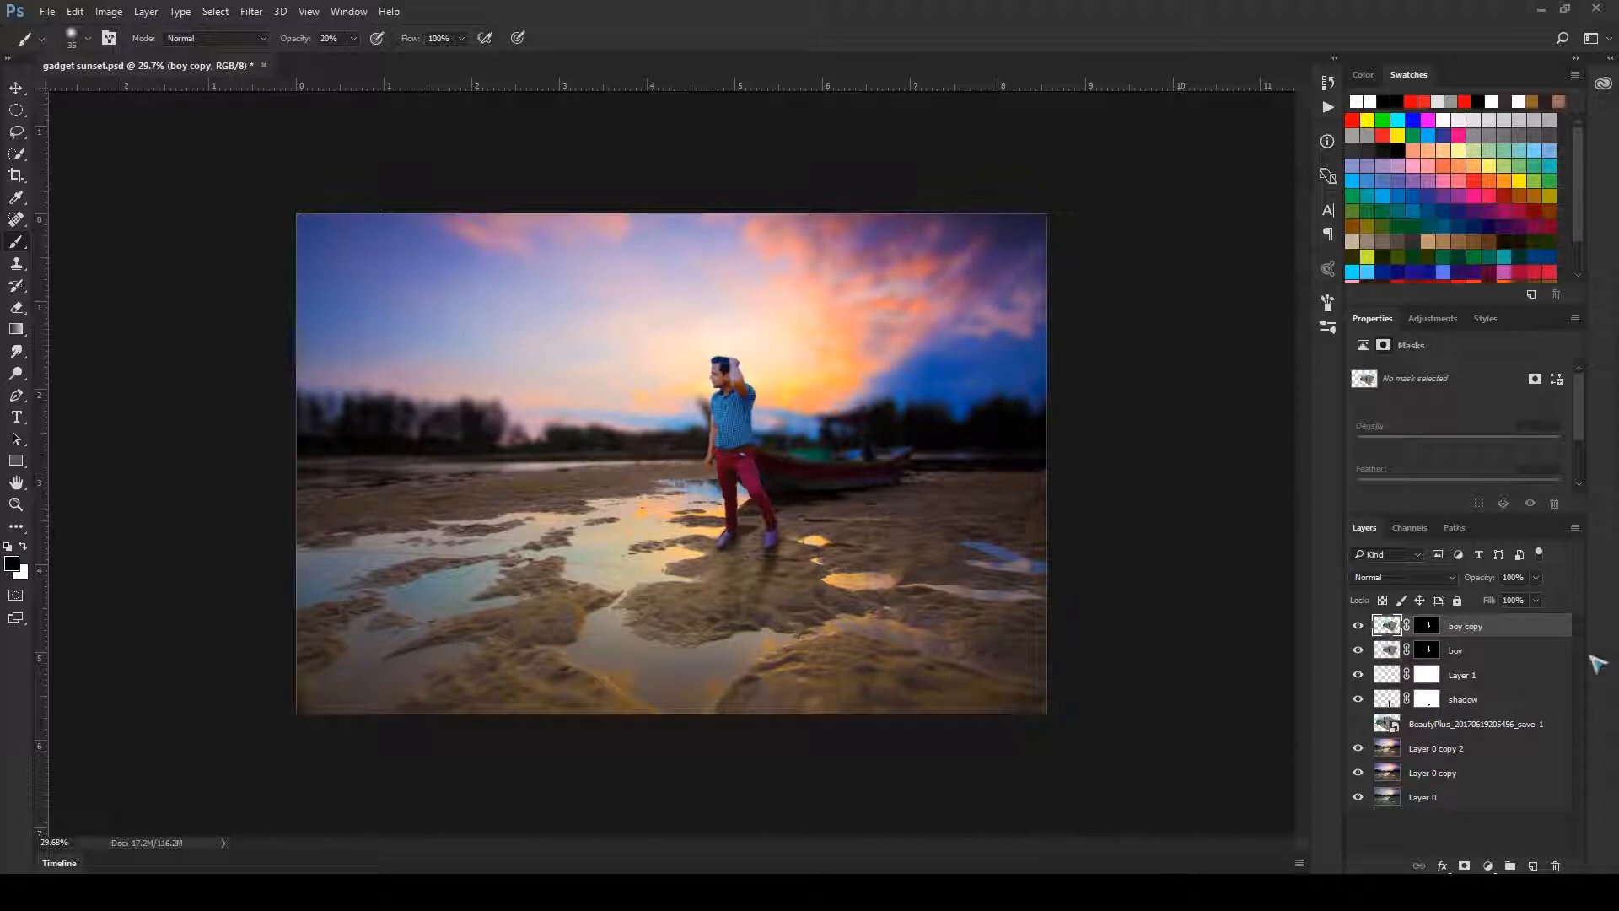
pyautogui.rightClick(1527, 637)
pyautogui.click(1431, 329)
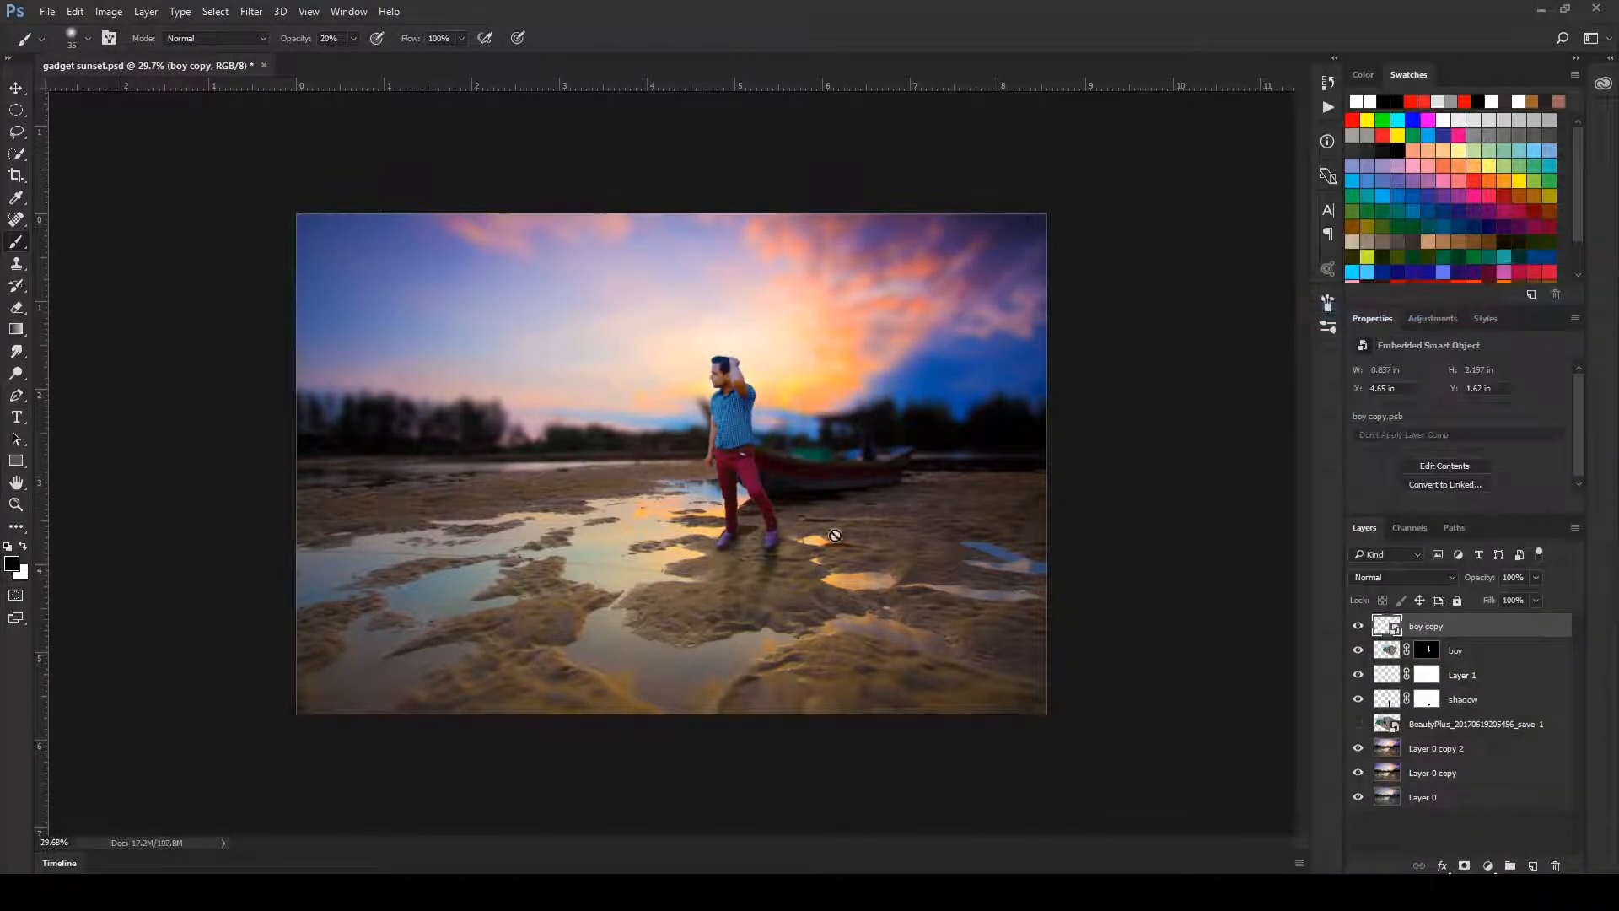
# - Distort the boy copy smart object into an upside-down reflection directly below the man's shoes
pyautogui.hotkey('ctrl', 't')
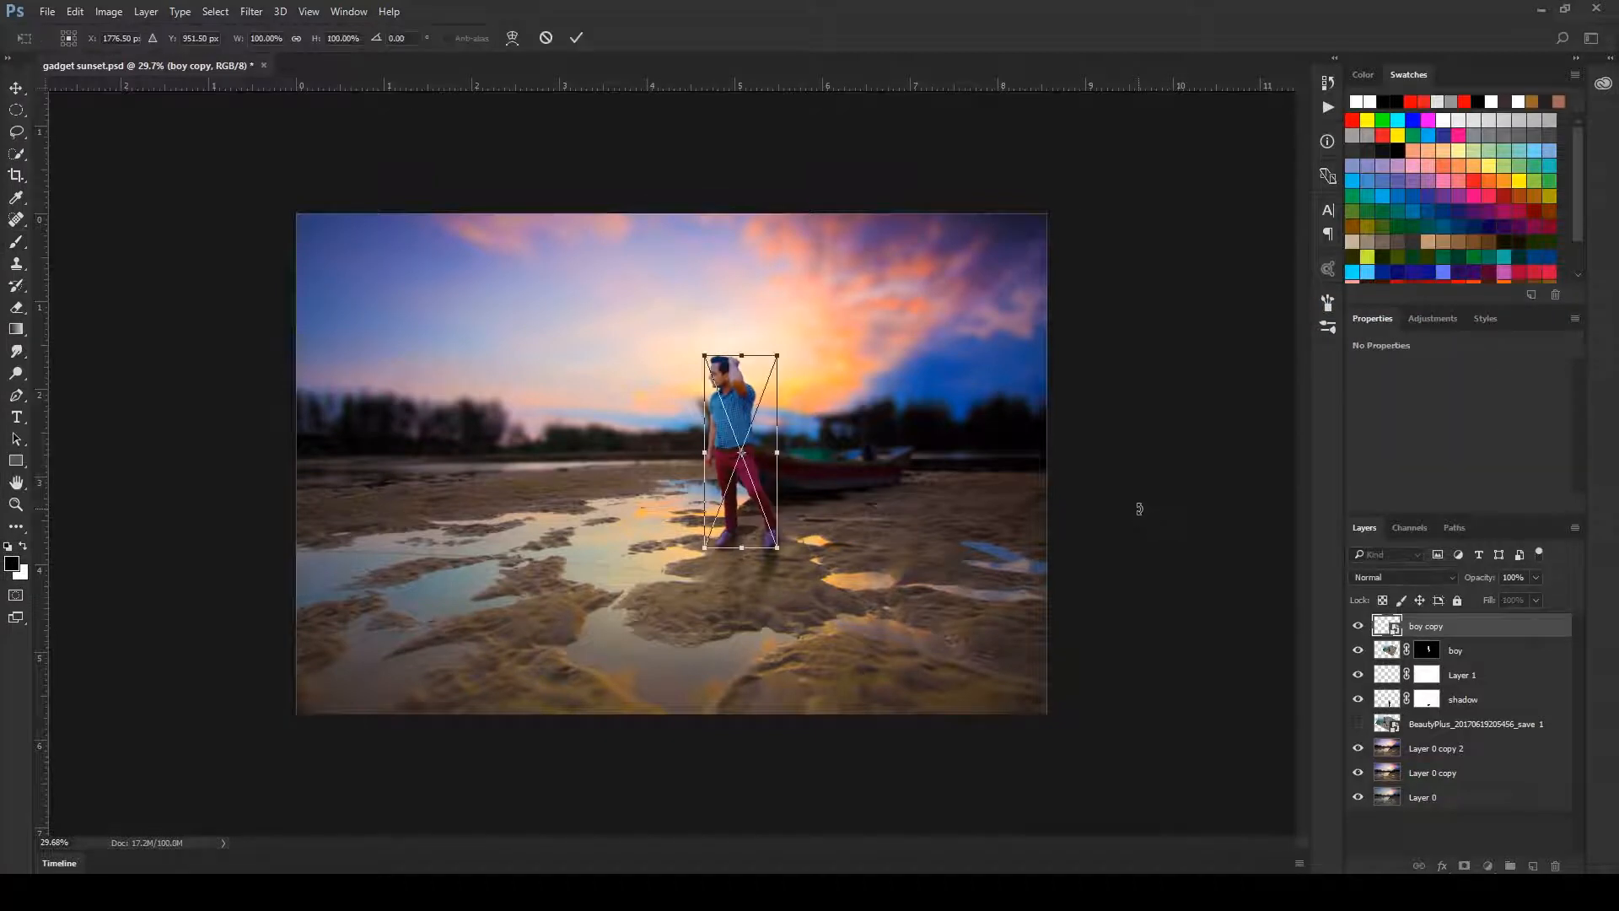
pyautogui.rightClick(757, 389)
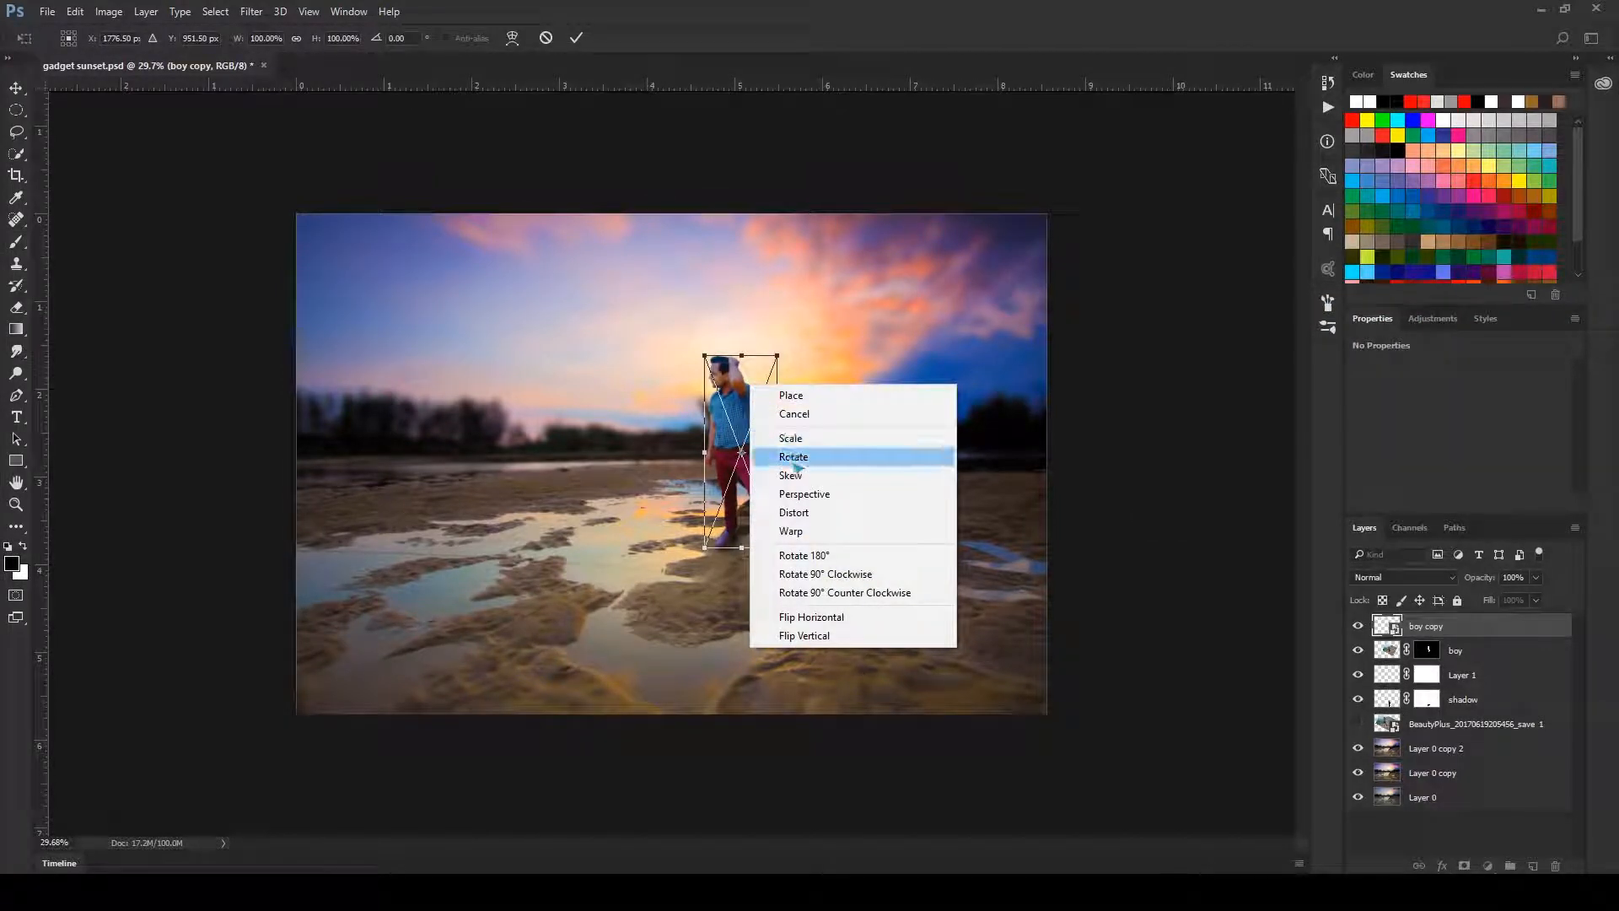
pyautogui.click(792, 512)
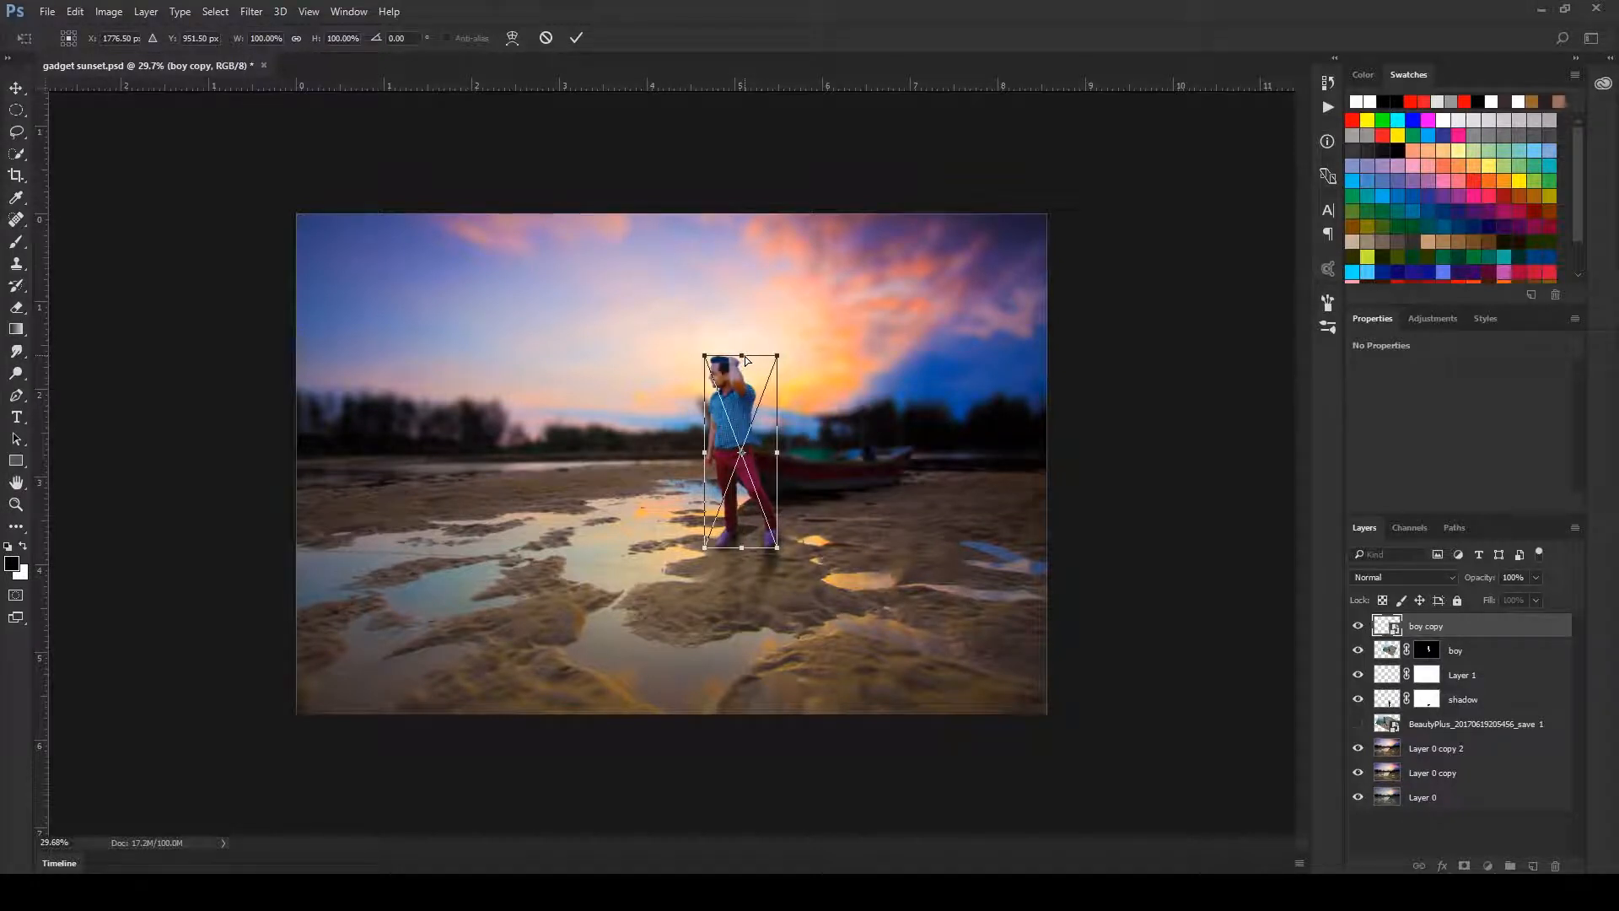
pyautogui.moveTo(742, 356)
pyautogui.mouseDown()
pyautogui.moveTo(742, 725)
pyautogui.moveTo(788, 740)
pyautogui.mouseUp()
pyautogui.press('Return')
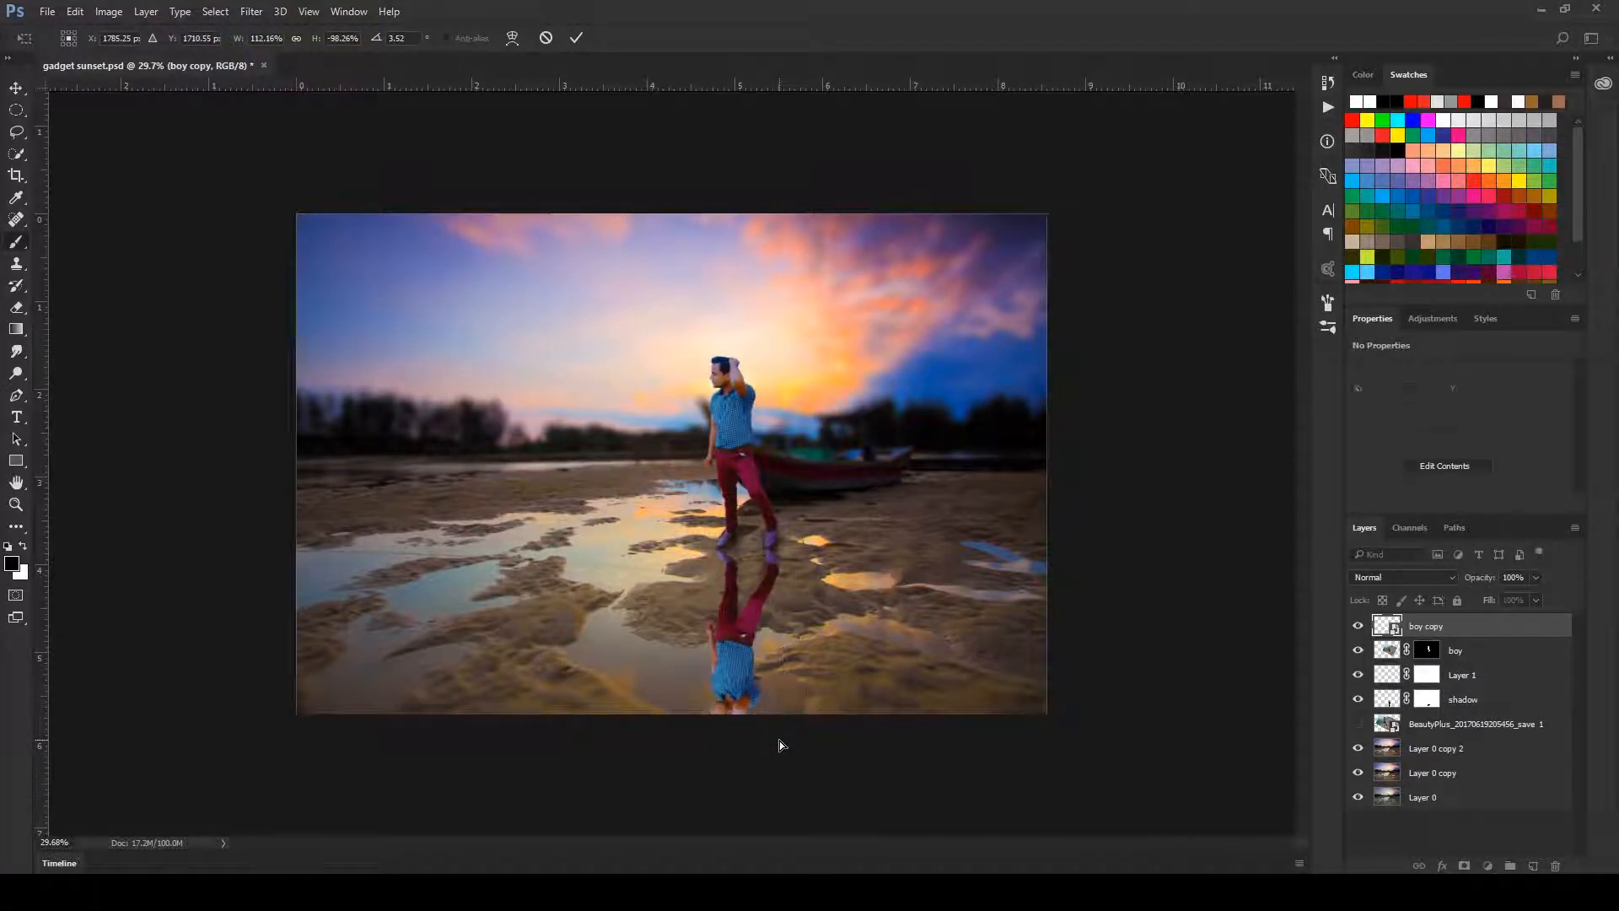
# - Add a black layer mask to the boy copy layer, hiding the flipped figure, and target the mask for painting
pyautogui.moveTo(727, 646); pyautogui.dragTo(725, 492)
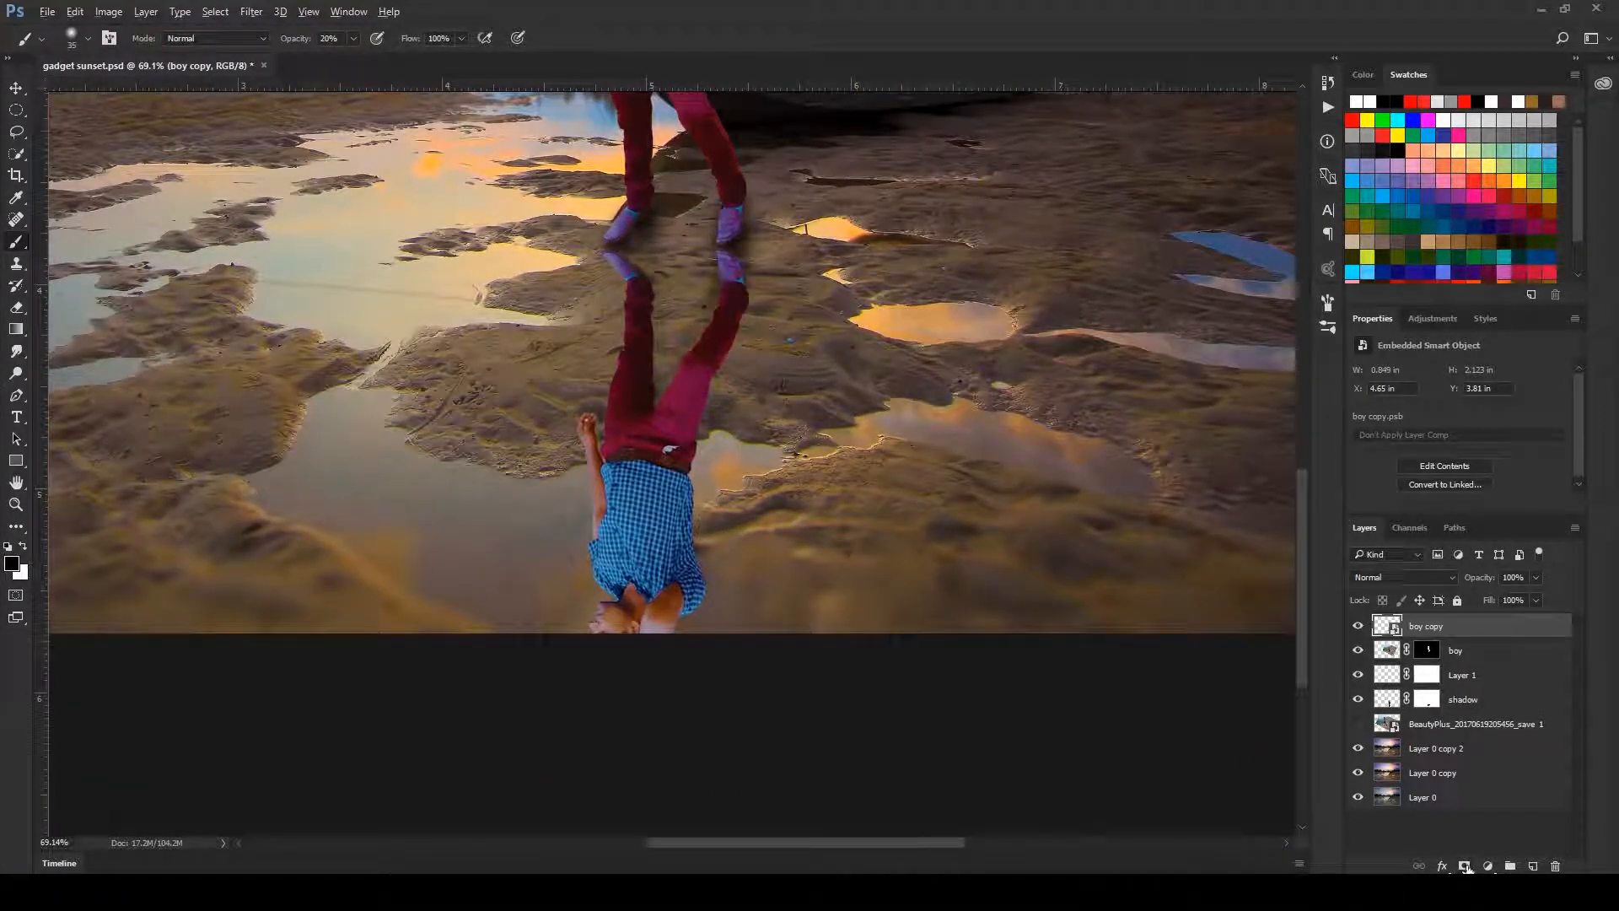
pyautogui.keyDown('alt'); pyautogui.click(1465, 866); pyautogui.keyUp('alt')
pyautogui.click(1388, 631)
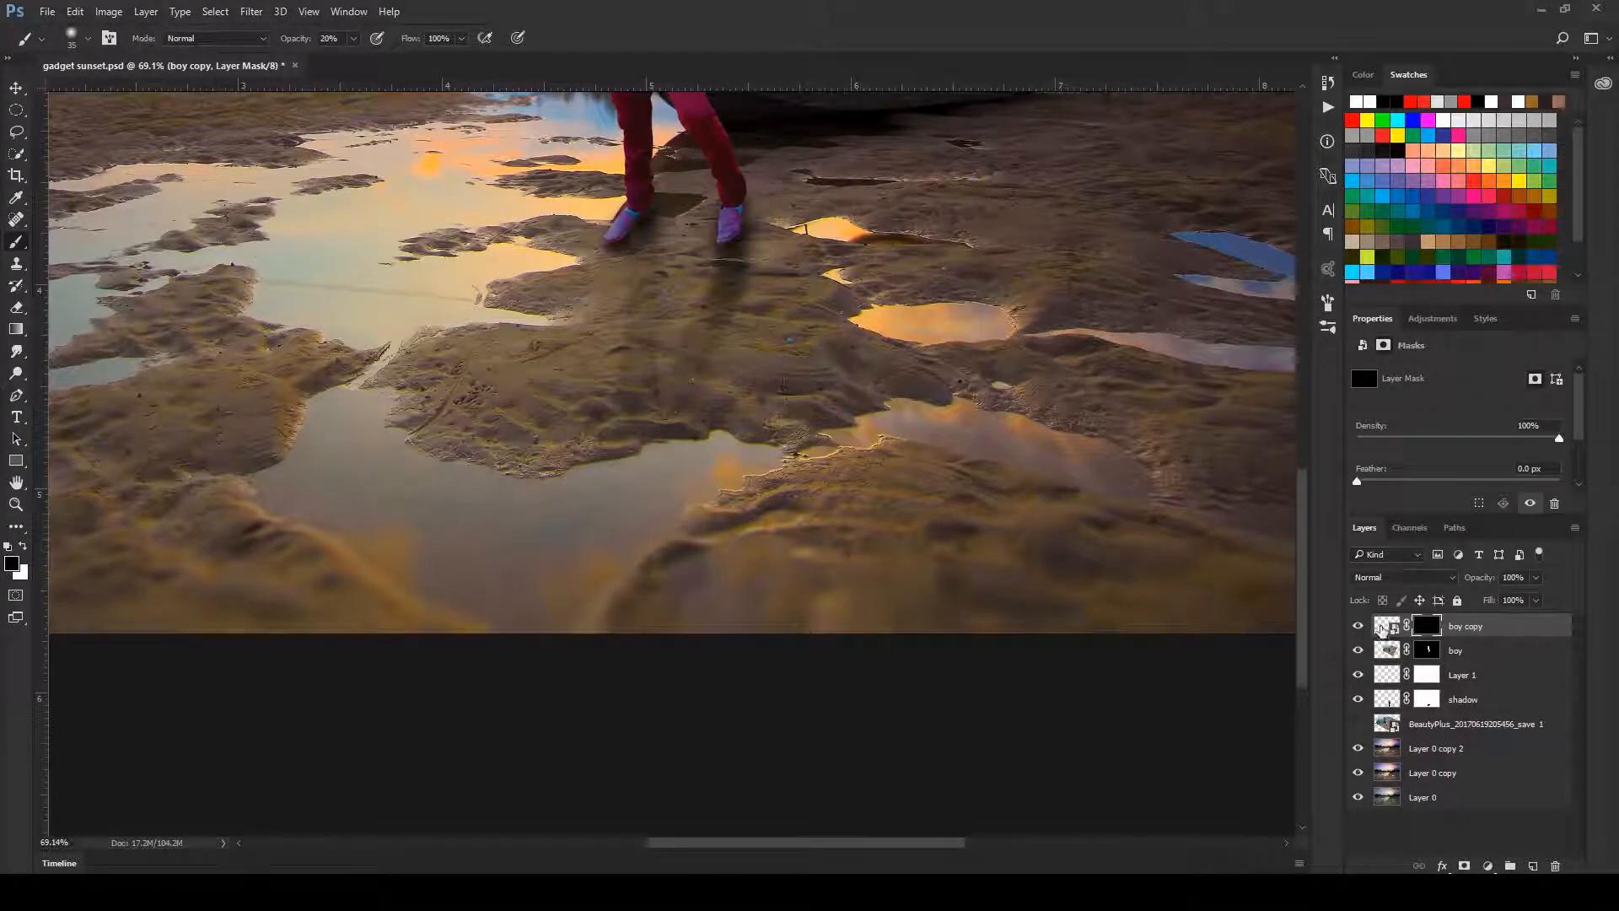
pyautogui.click(1431, 631)
# - Reveal the shirt's reflection only in the foreground puddle by painting the mask with a soft 100 px white brush at 20% opacity
pyautogui.rightClick(597, 398)
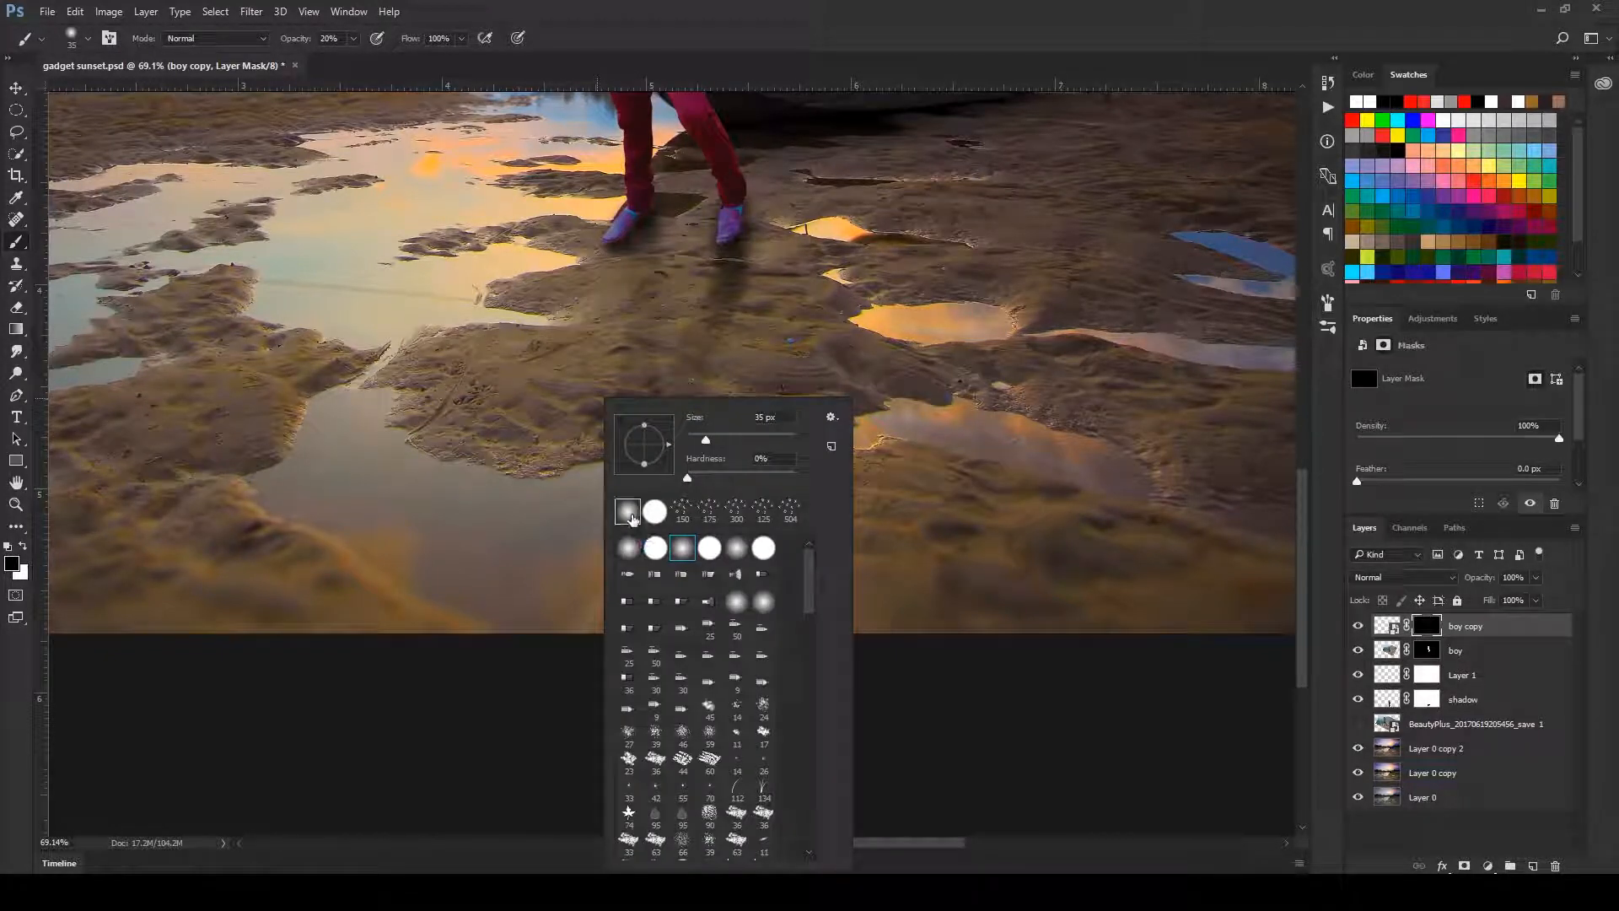
pyautogui.click(767, 3)
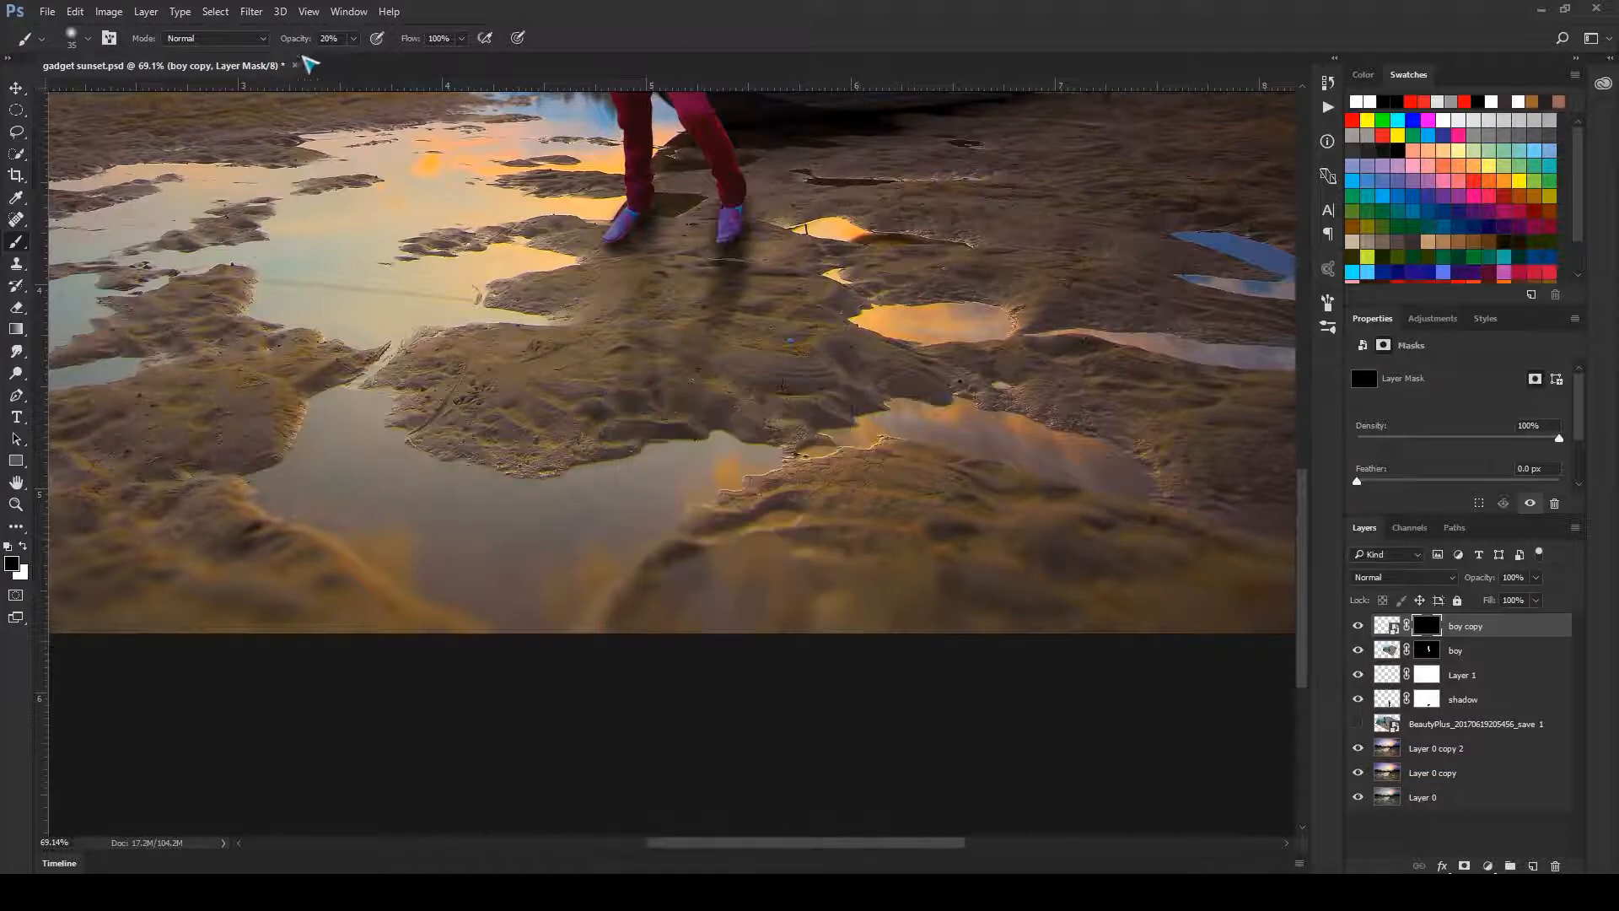
pyautogui.press(']')
pyautogui.press(']')
pyautogui.click(26, 548)
pyautogui.press(']')
pyautogui.press(']')
pyautogui.press(']')
pyautogui.moveTo(581, 503)
pyautogui.mouseDown()
pyautogui.moveTo(687, 476)
pyautogui.moveTo(628, 472)
pyautogui.moveTo(578, 549)
pyautogui.moveTo(649, 512)
pyautogui.moveTo(604, 545)
pyautogui.moveTo(615, 484)
pyautogui.moveTo(702, 456)
pyautogui.moveTo(662, 509)
pyautogui.moveTo(636, 499)
pyautogui.moveTo(635, 478)
pyautogui.moveTo(576, 565)
pyautogui.mouseUp()
pyautogui.moveTo(826, 529); pyautogui.dragTo(784, 540)
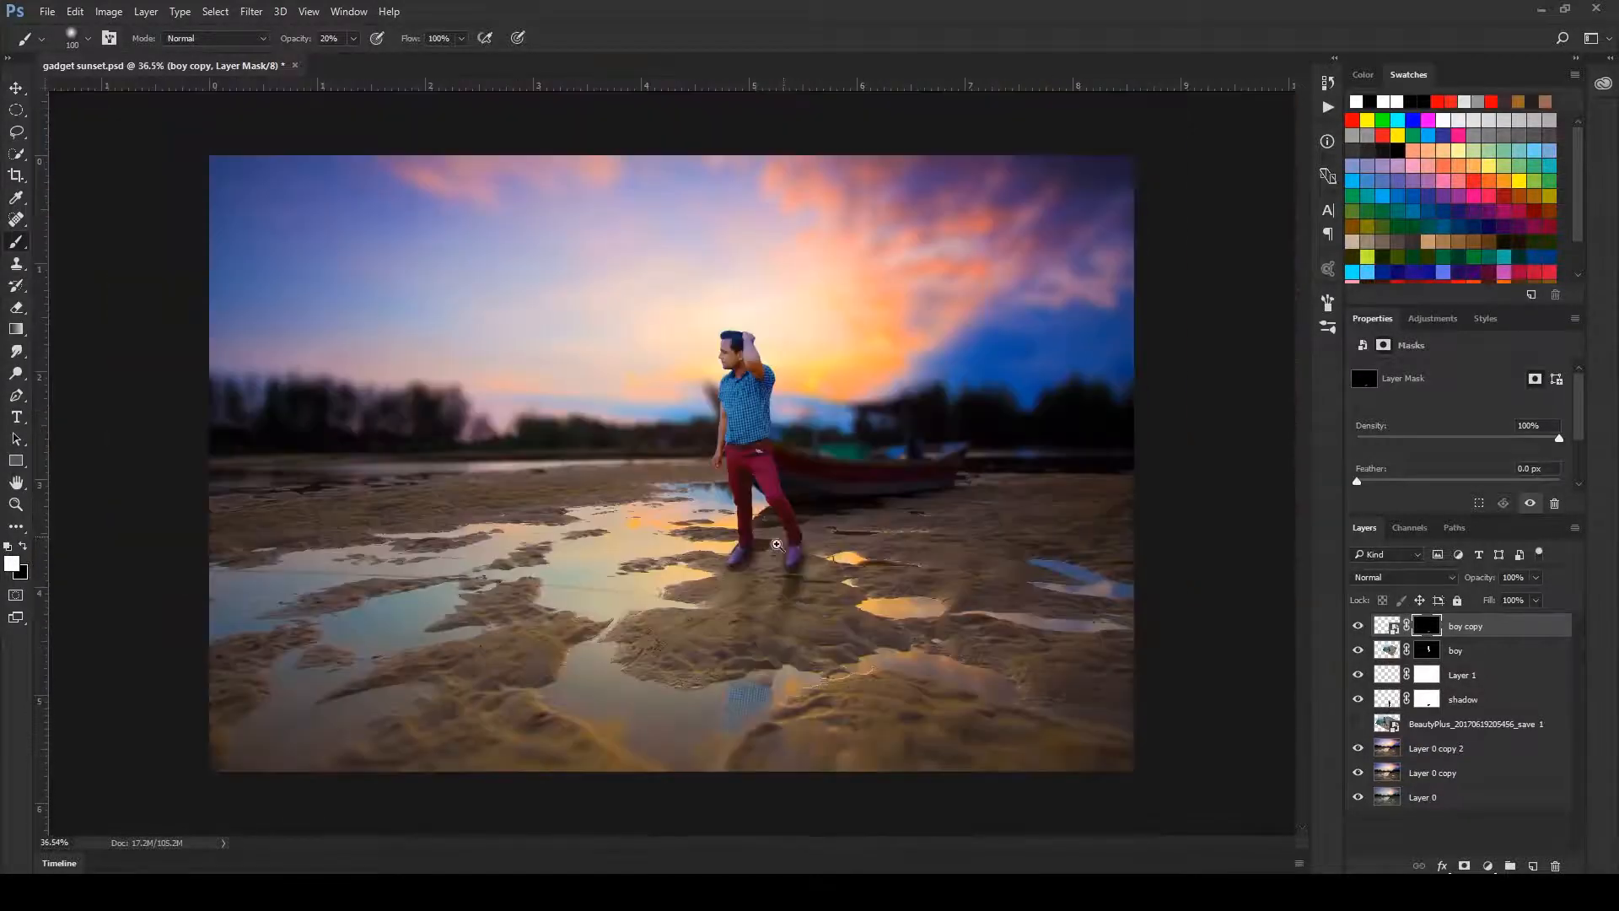
pyautogui.moveTo(736, 631); pyautogui.dragTo(762, 643)
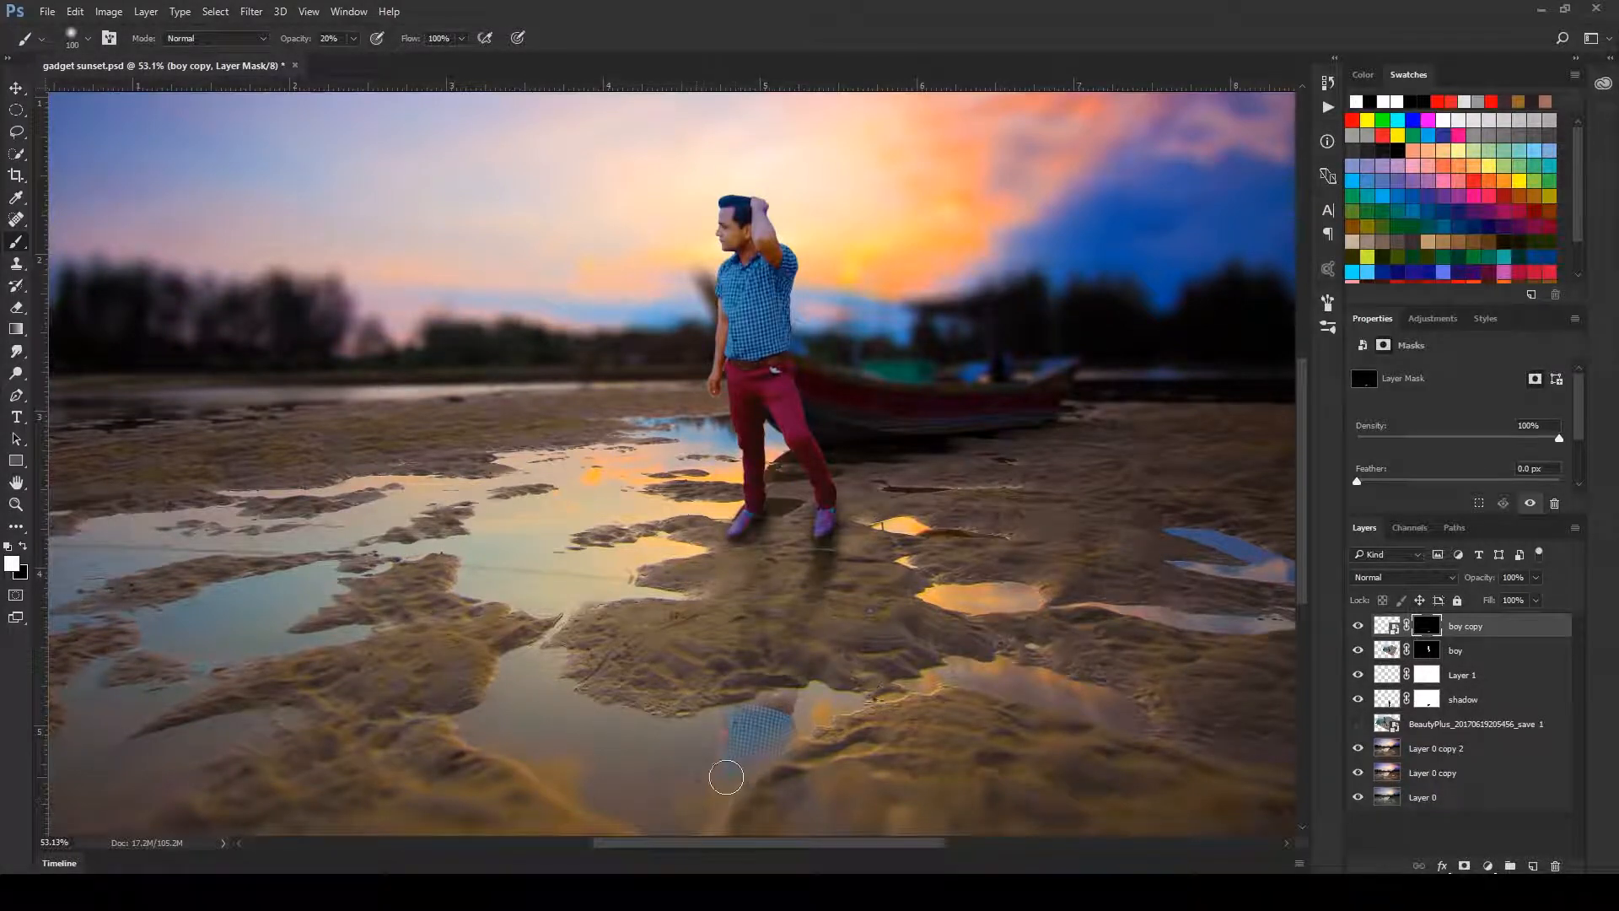
# - Apply a Gaussian Blur with a 5.8-pixel radius to the boy copy layer's image rather than its mask
pyautogui.click(250, 13)
pyautogui.moveTo(287, 197)
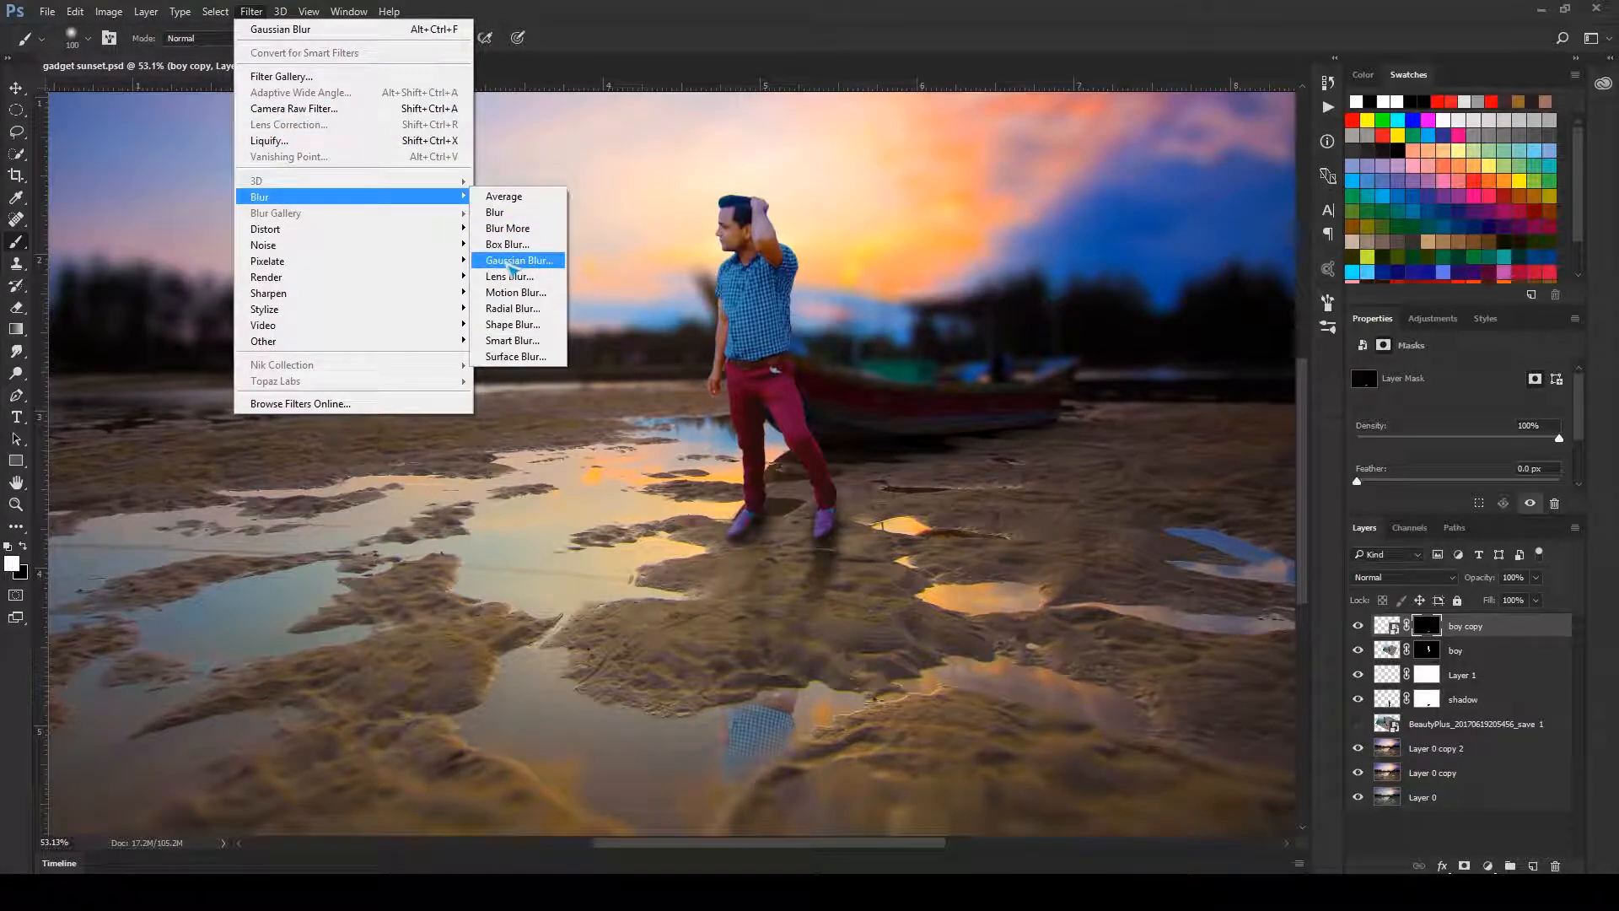
pyautogui.click(1387, 627)
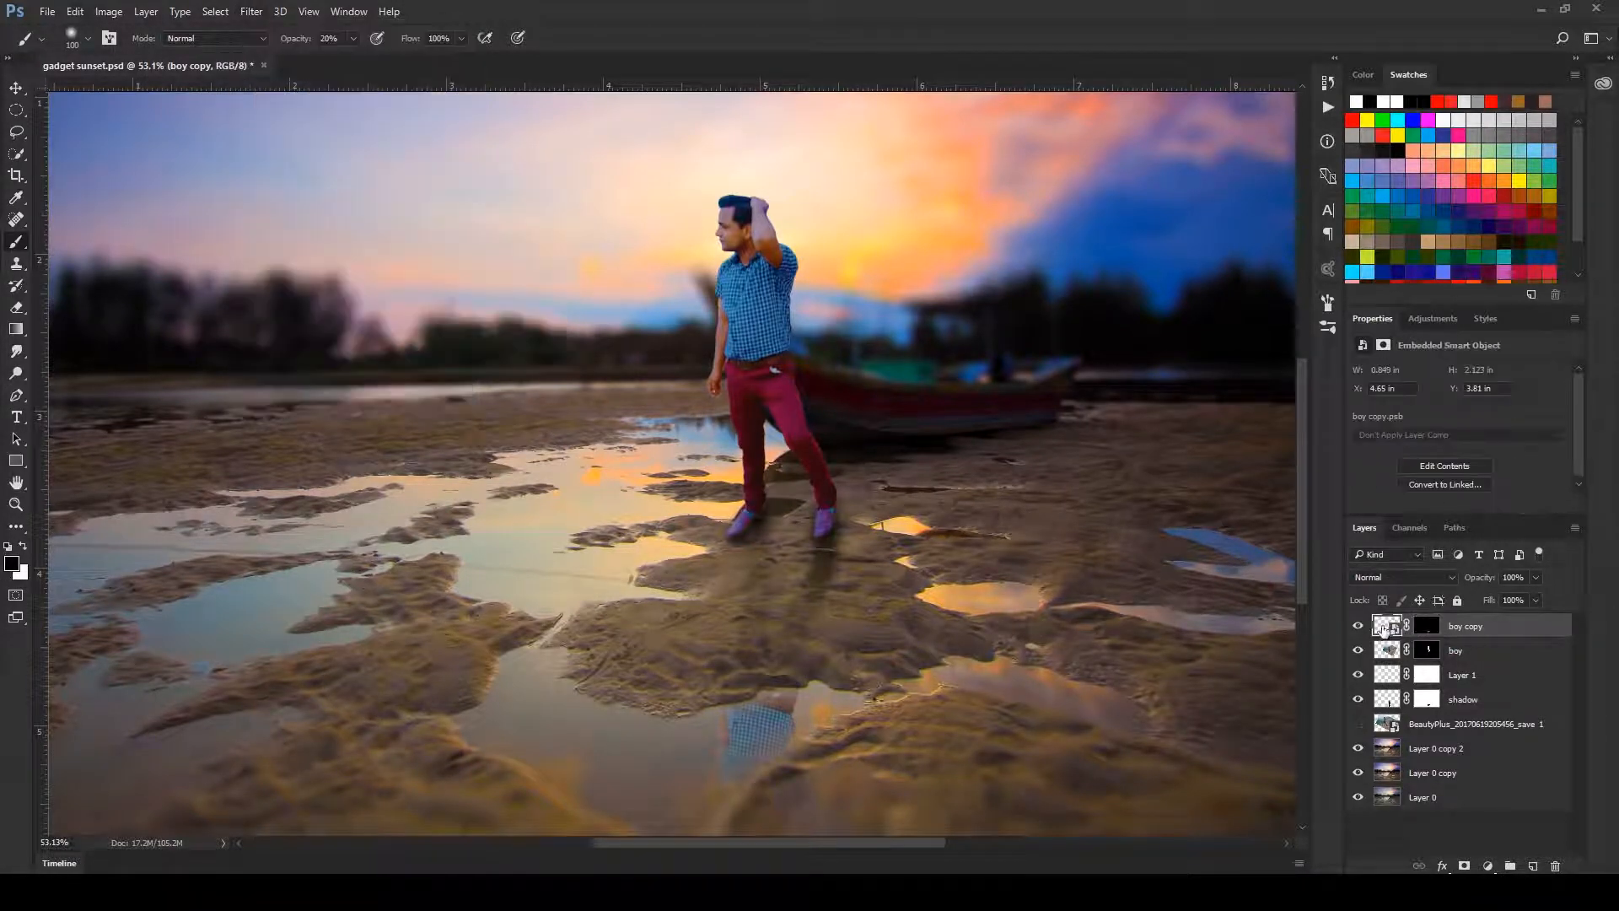
pyautogui.click(1428, 628)
pyautogui.press('x')
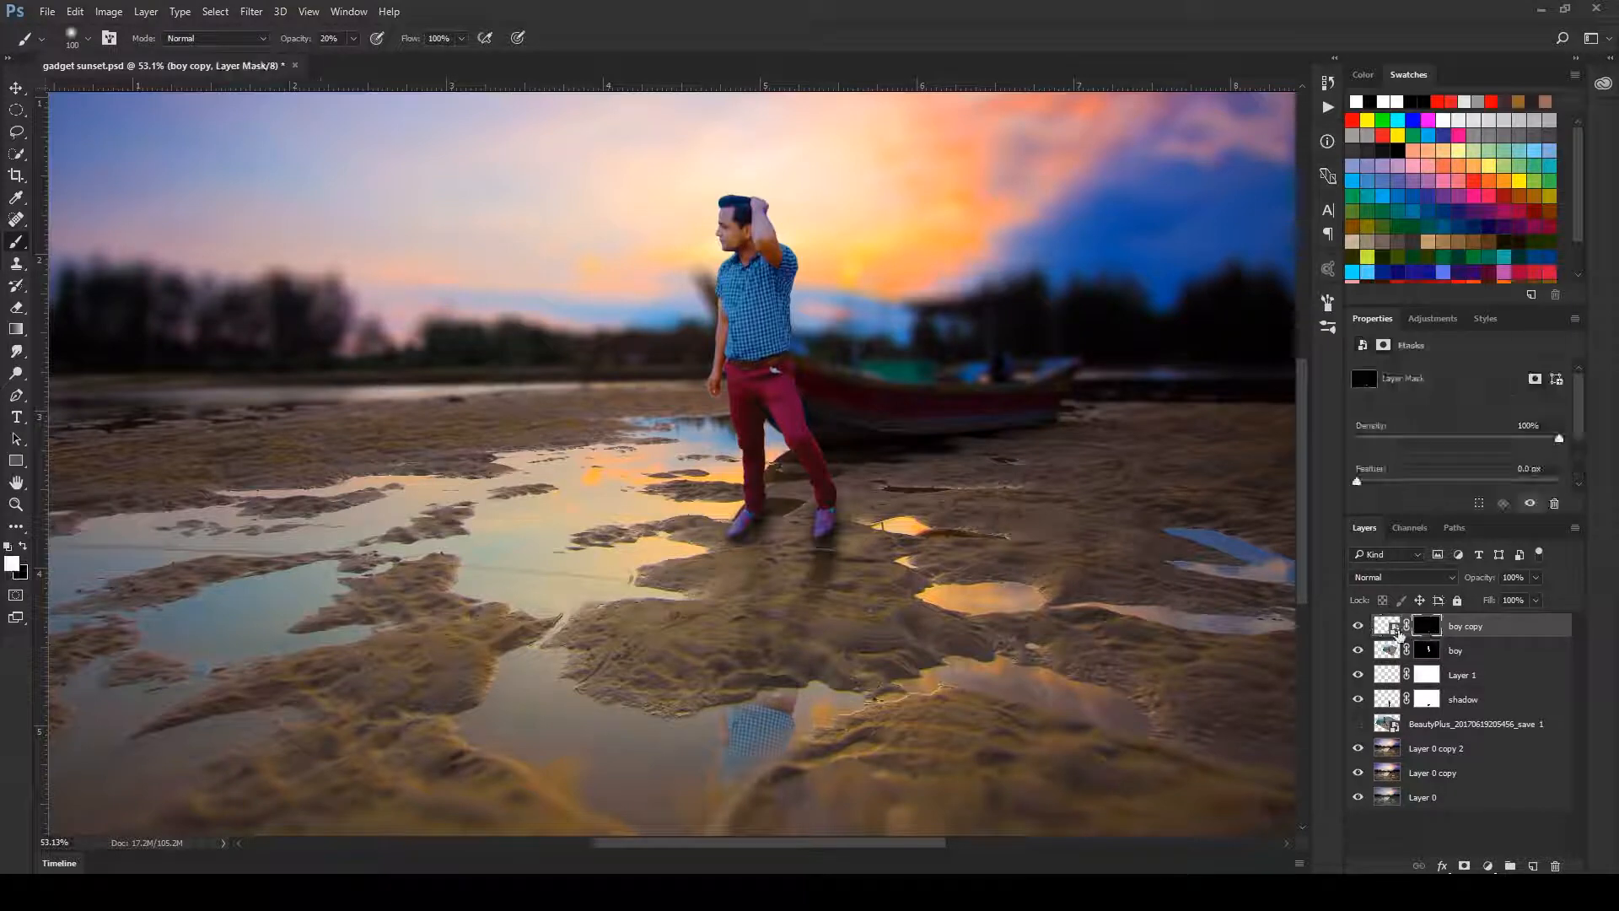
pyautogui.click(1389, 626)
pyautogui.press('x')
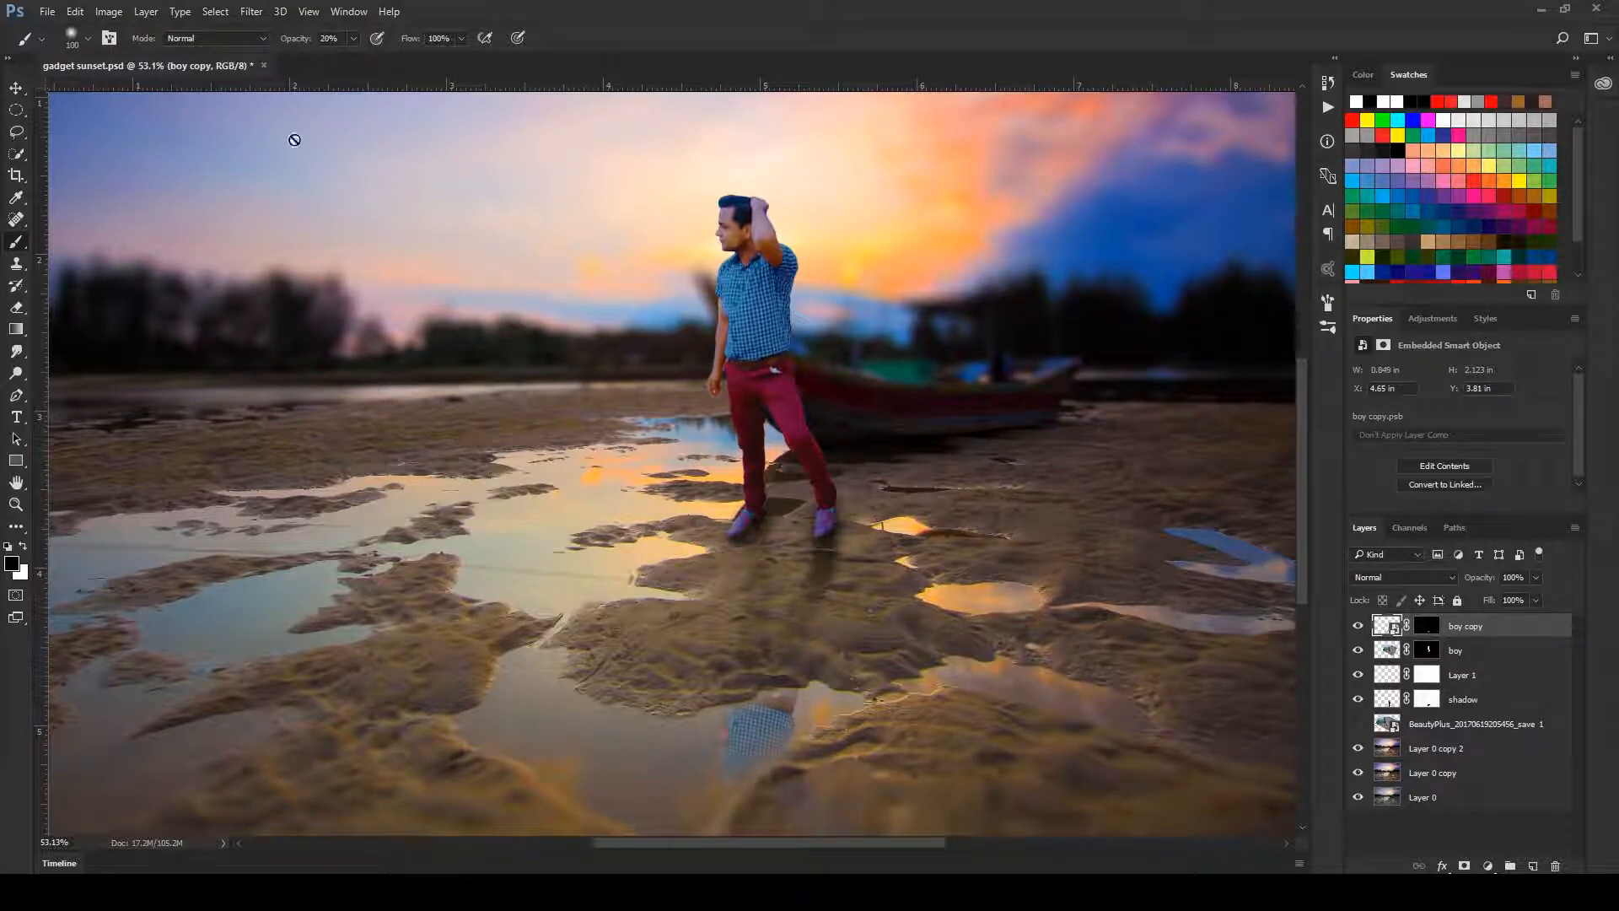
pyautogui.click(251, 11)
pyautogui.moveTo(272, 199)
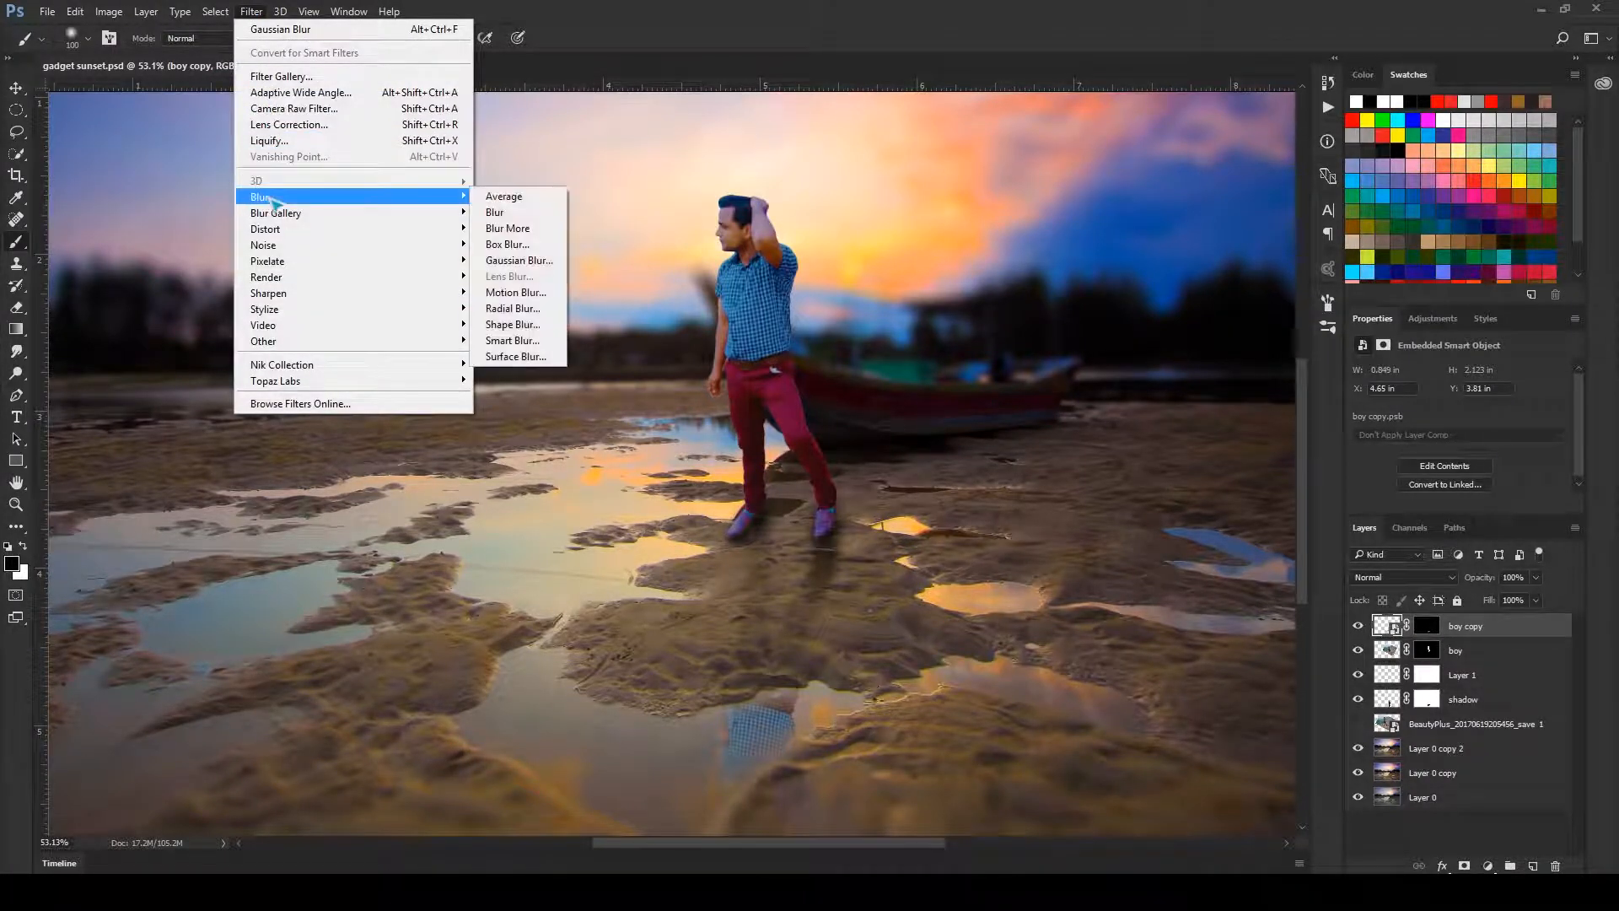
pyautogui.click(515, 261)
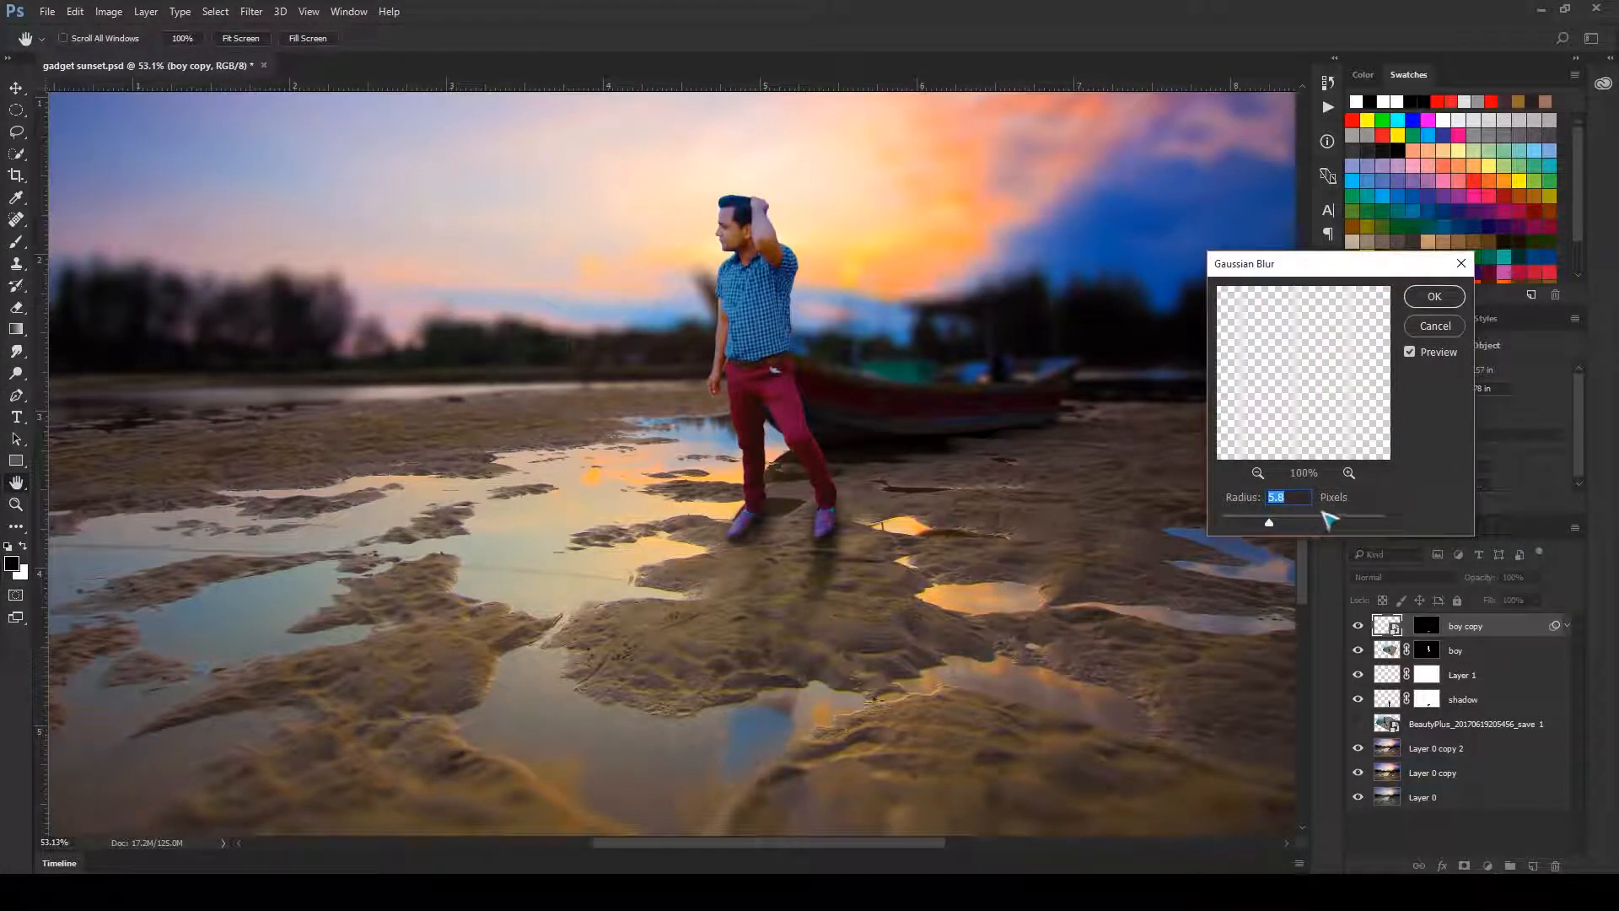
pyautogui.click(1434, 297)
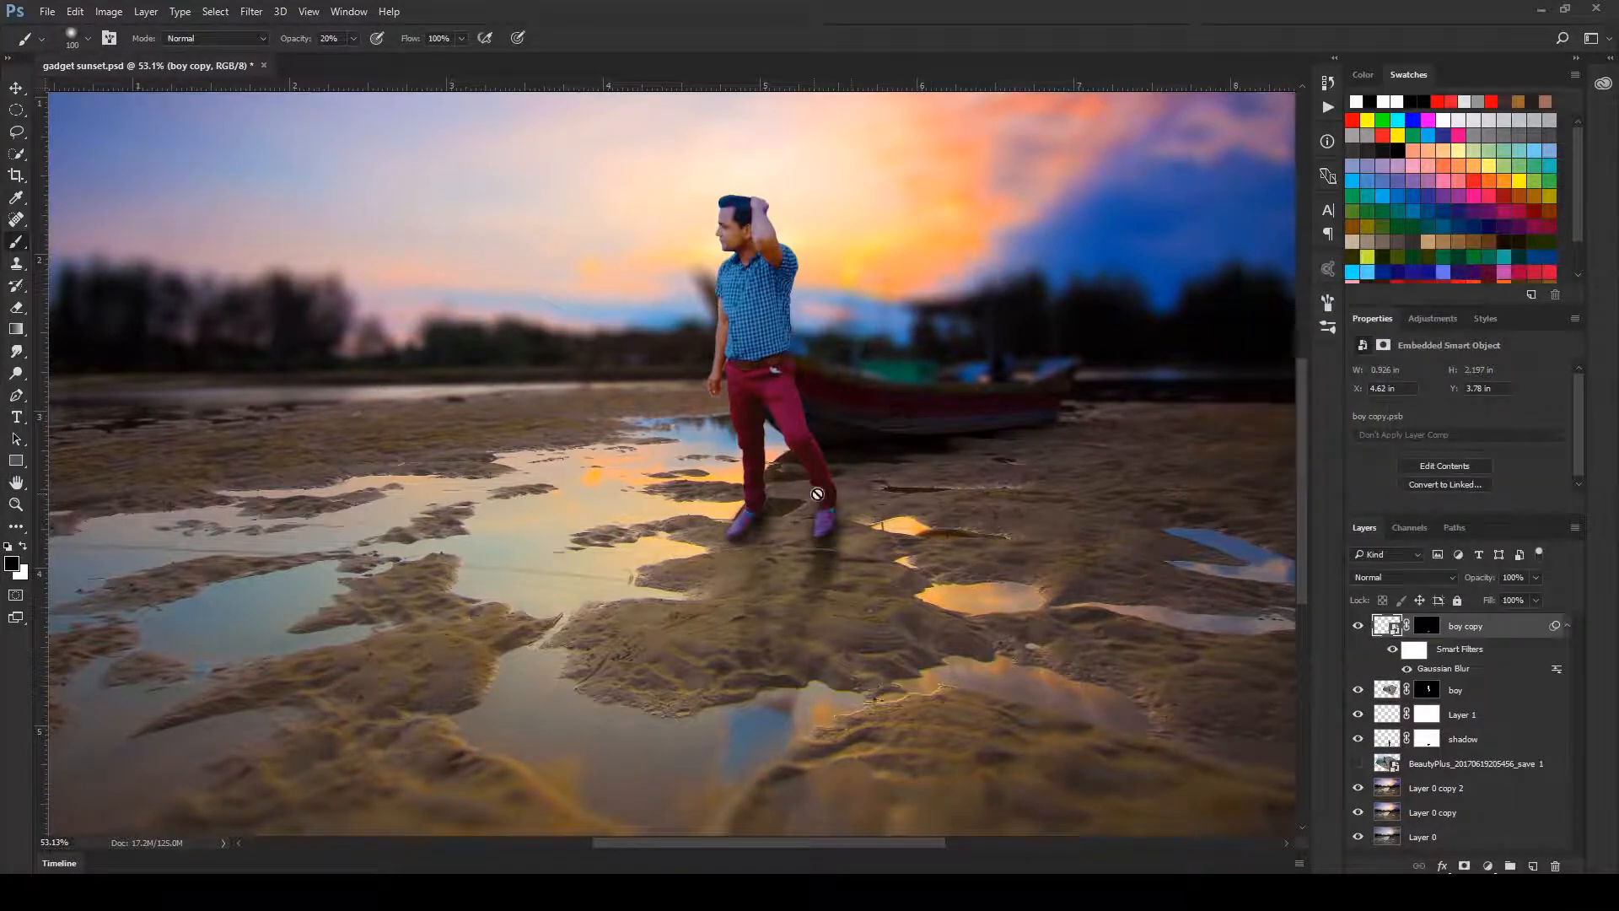
# - Save the document and purge all cached undo, clipboard and history data
pyautogui.moveTo(861, 462); pyautogui.dragTo(775, 482)
pyautogui.moveTo(653, 492); pyautogui.dragTo(765, 515)
pyautogui.hotkey('ctrl', 's')
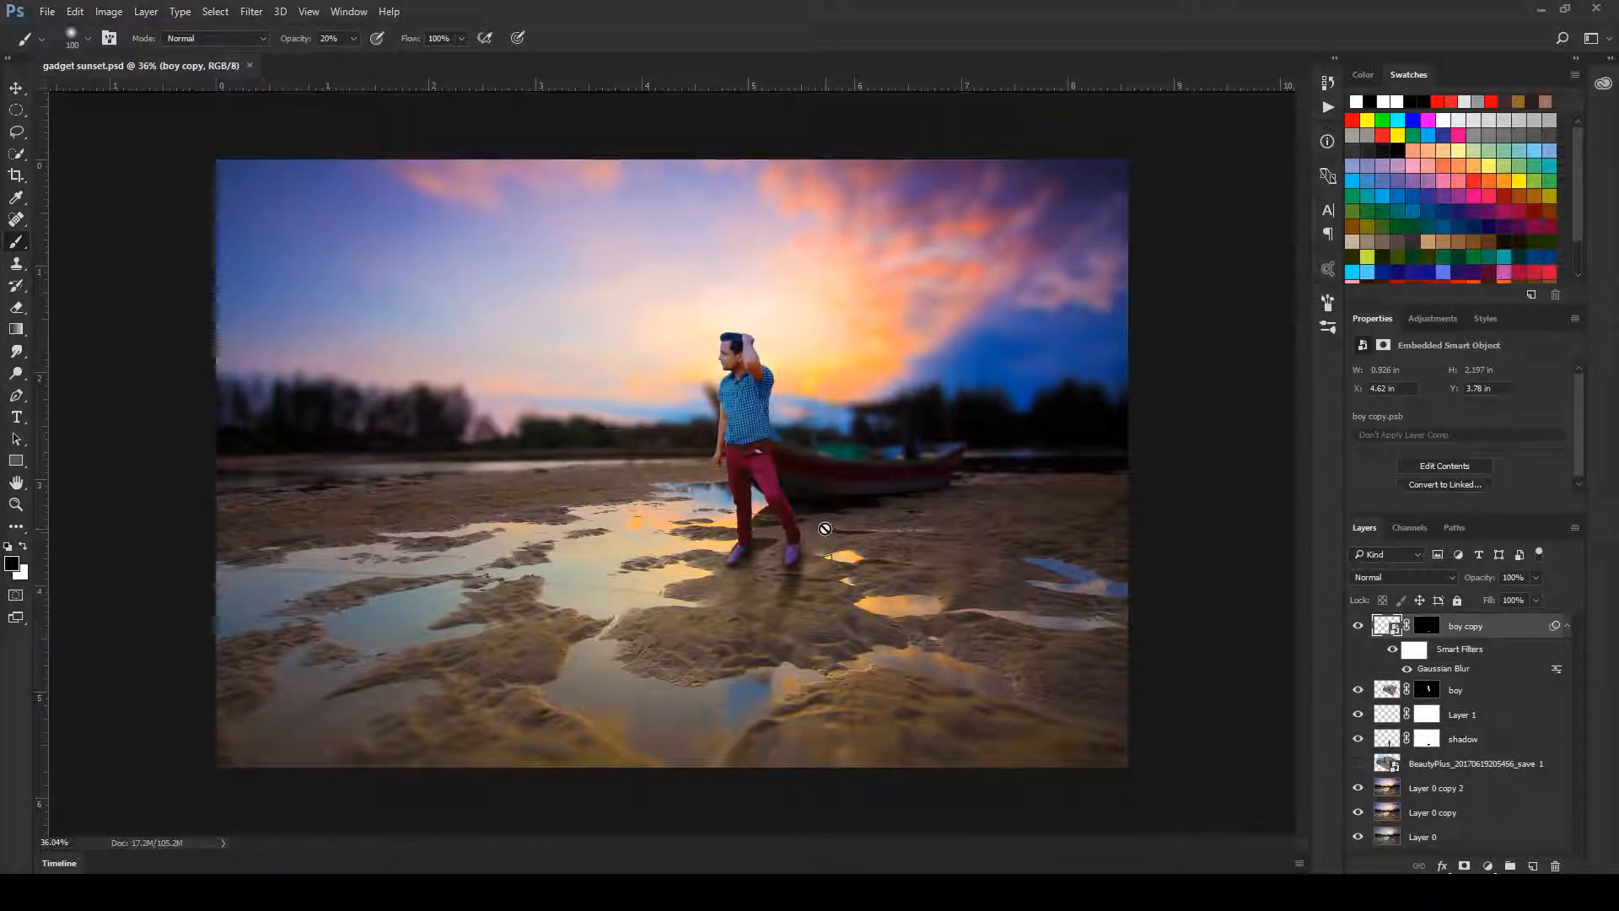
pyautogui.click(75, 11)
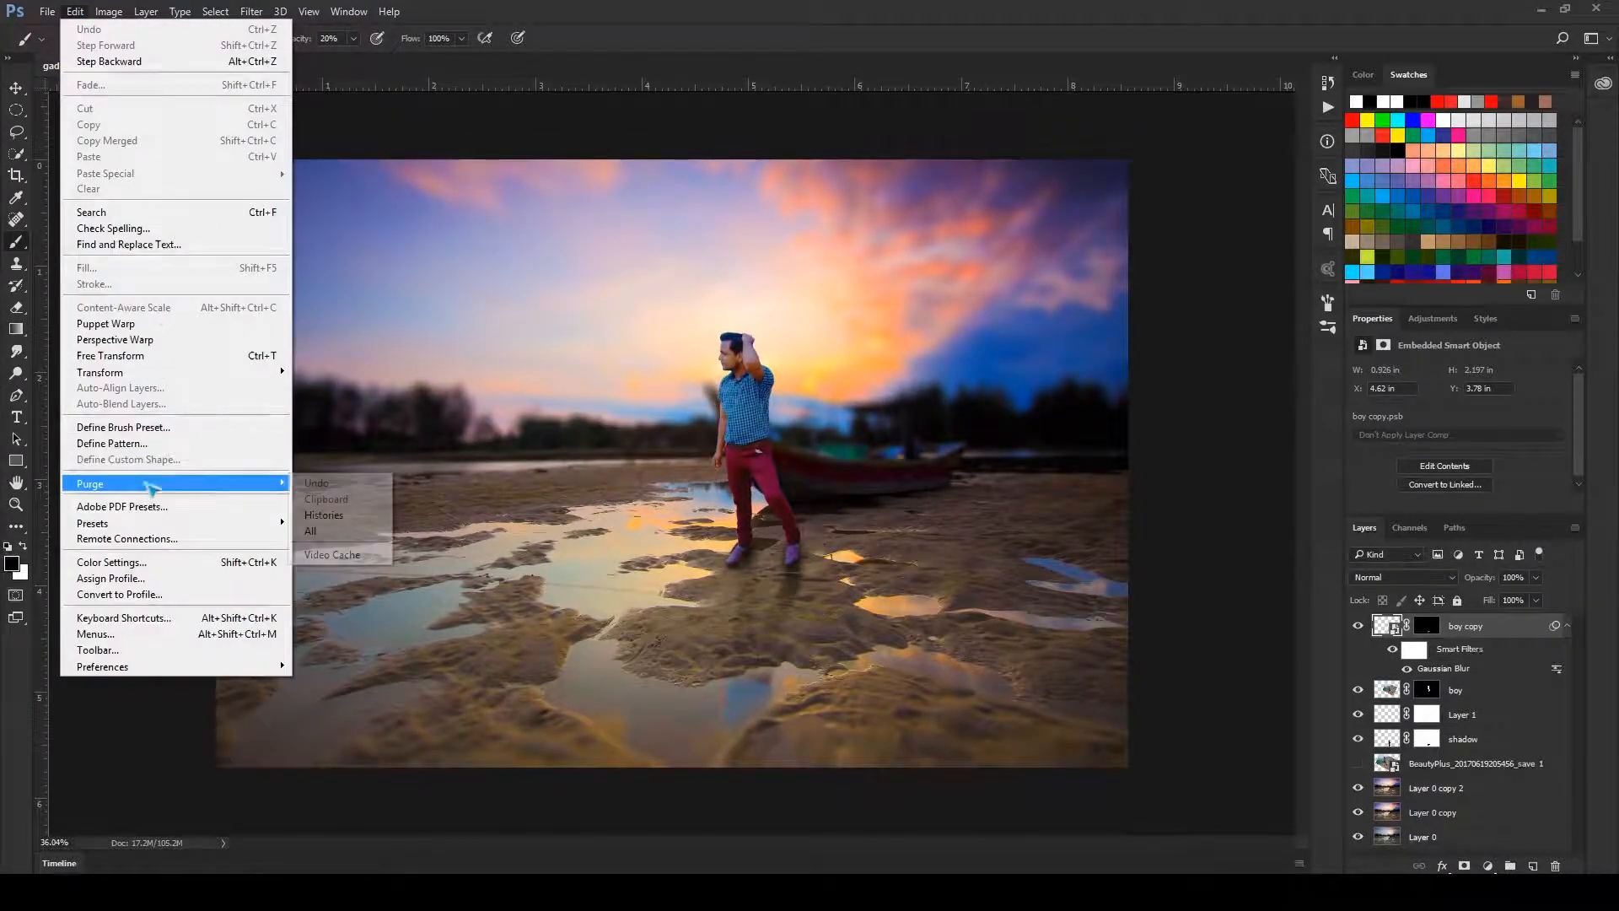
pyautogui.moveTo(164, 485)
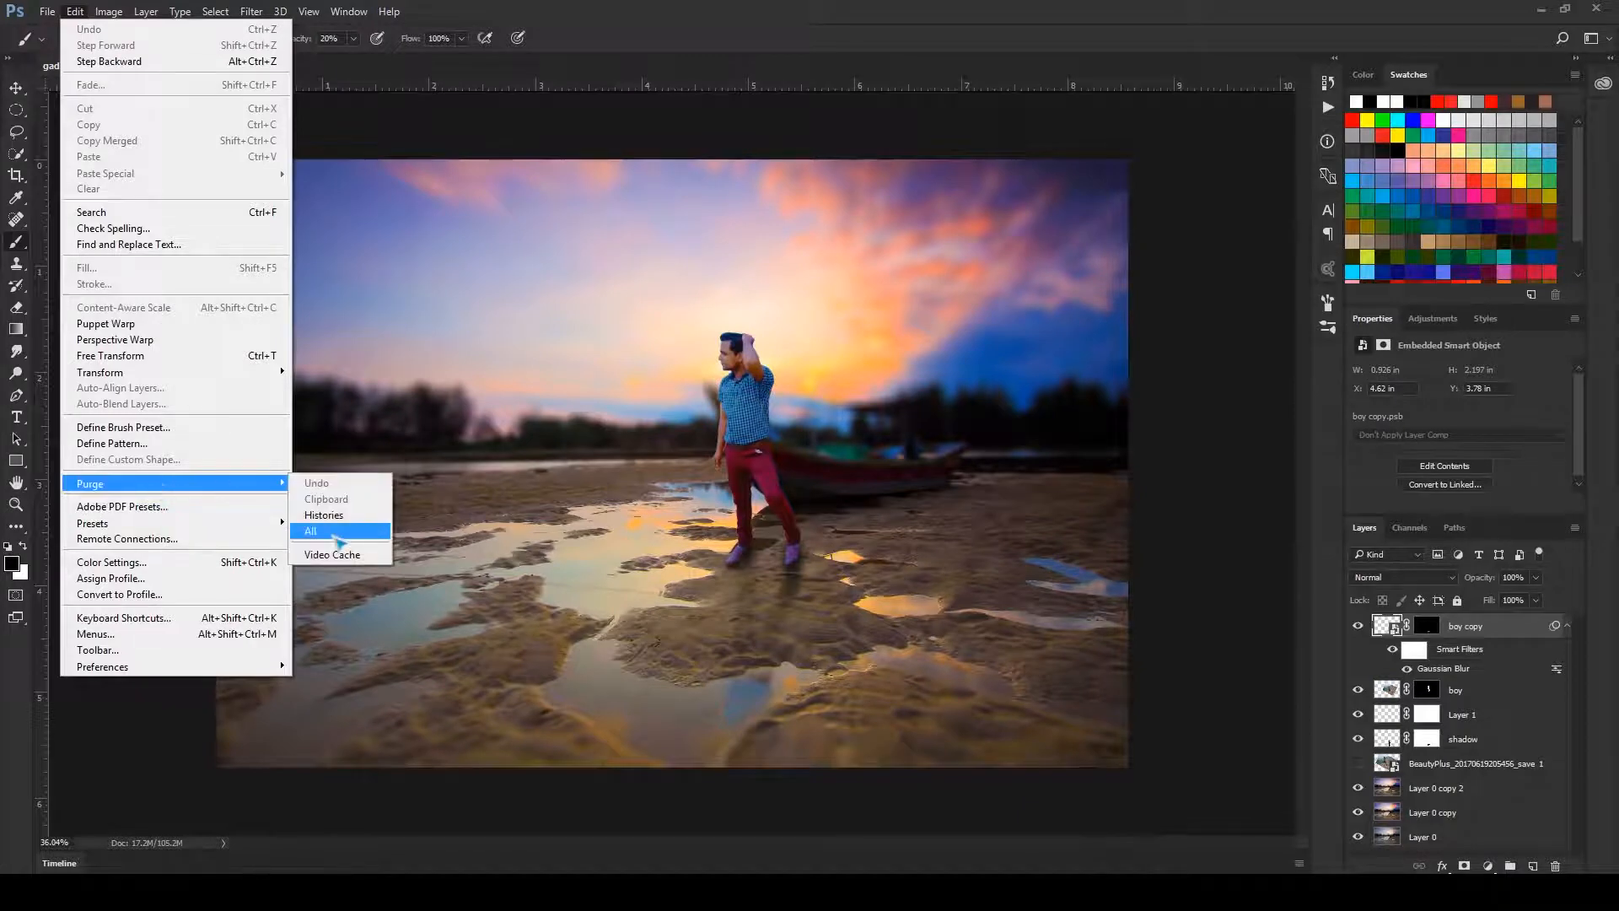
pyautogui.click(335, 535)
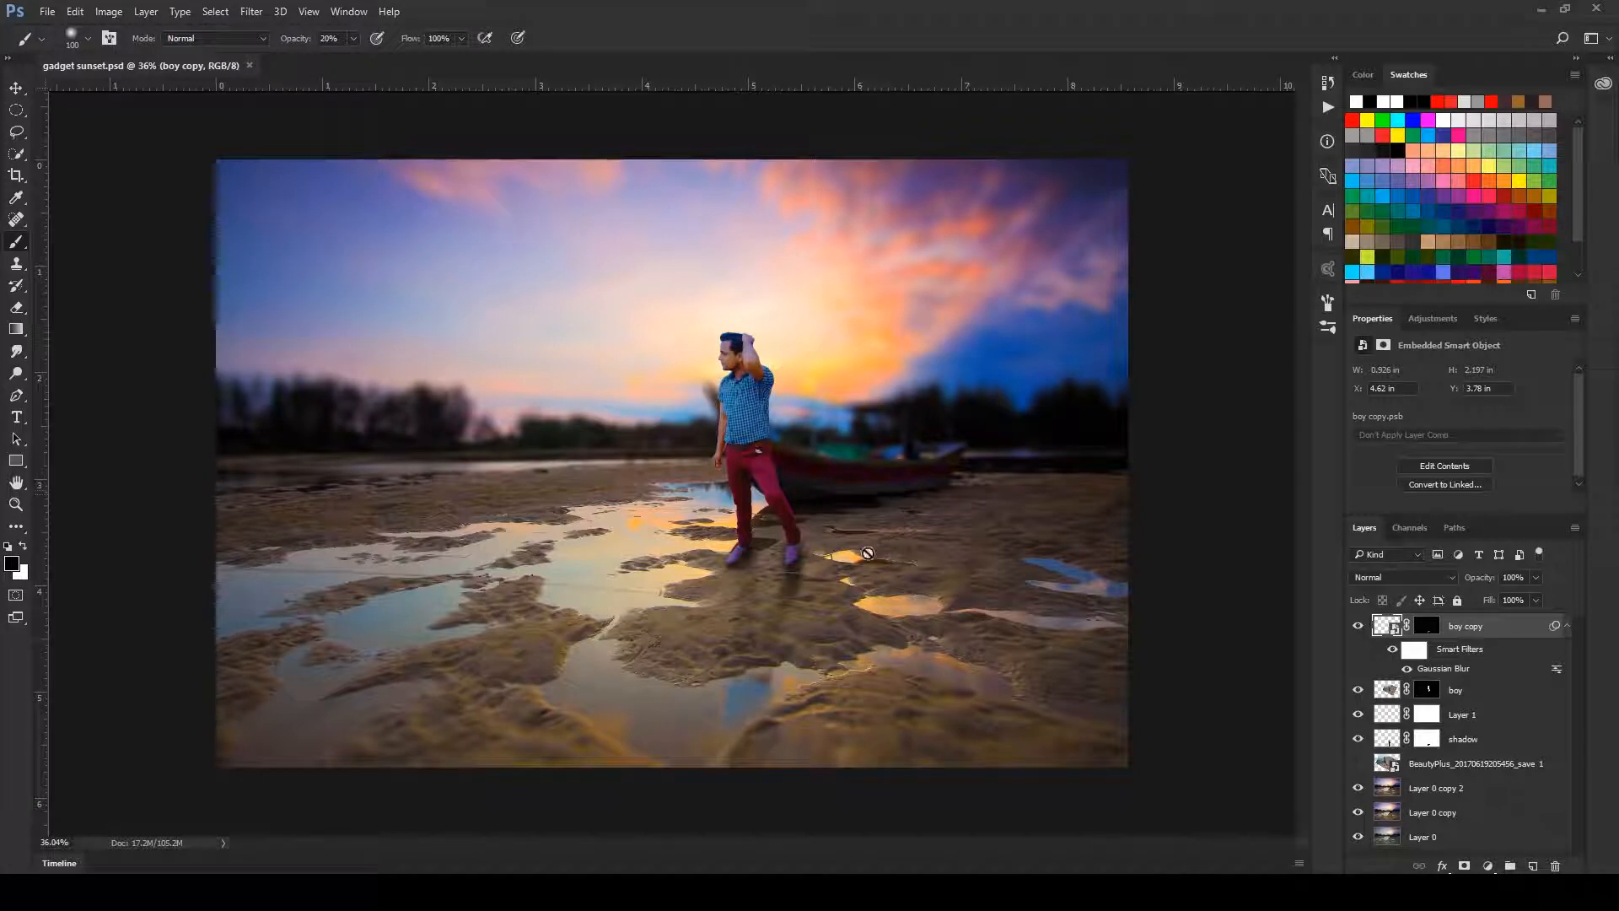
# - Collapse the boy copy layer's smart filters, rename the layer "reflection" and place it below the boy layer
pyautogui.click(1565, 627)
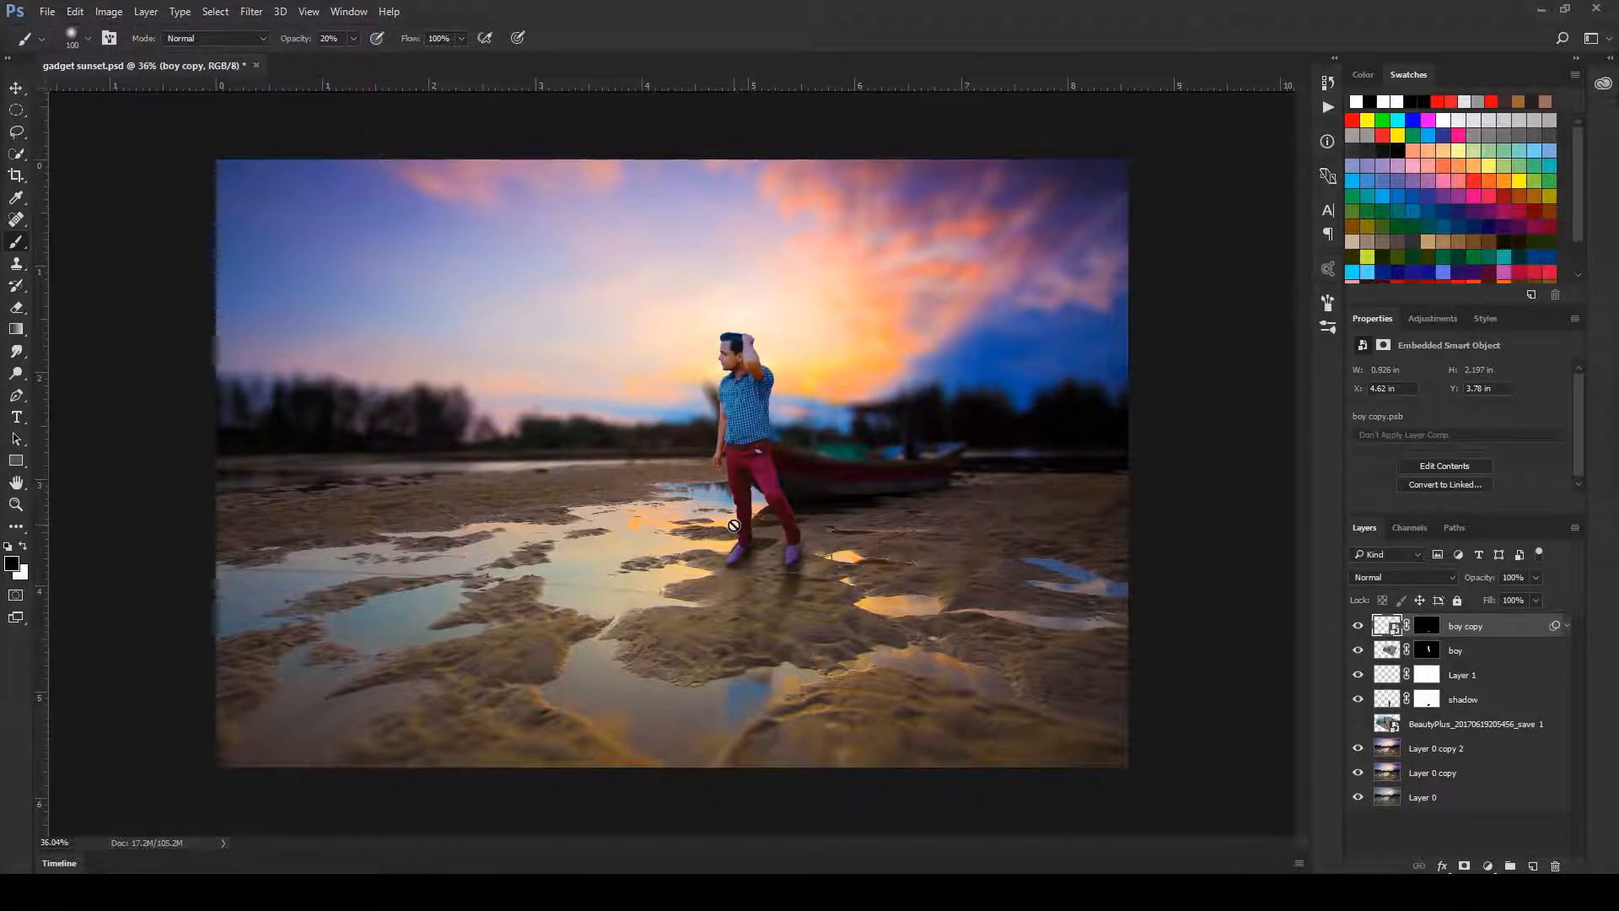
pyautogui.moveTo(732, 386); pyautogui.dragTo(812, 446)
pyautogui.scroll(-3, 784, 380)
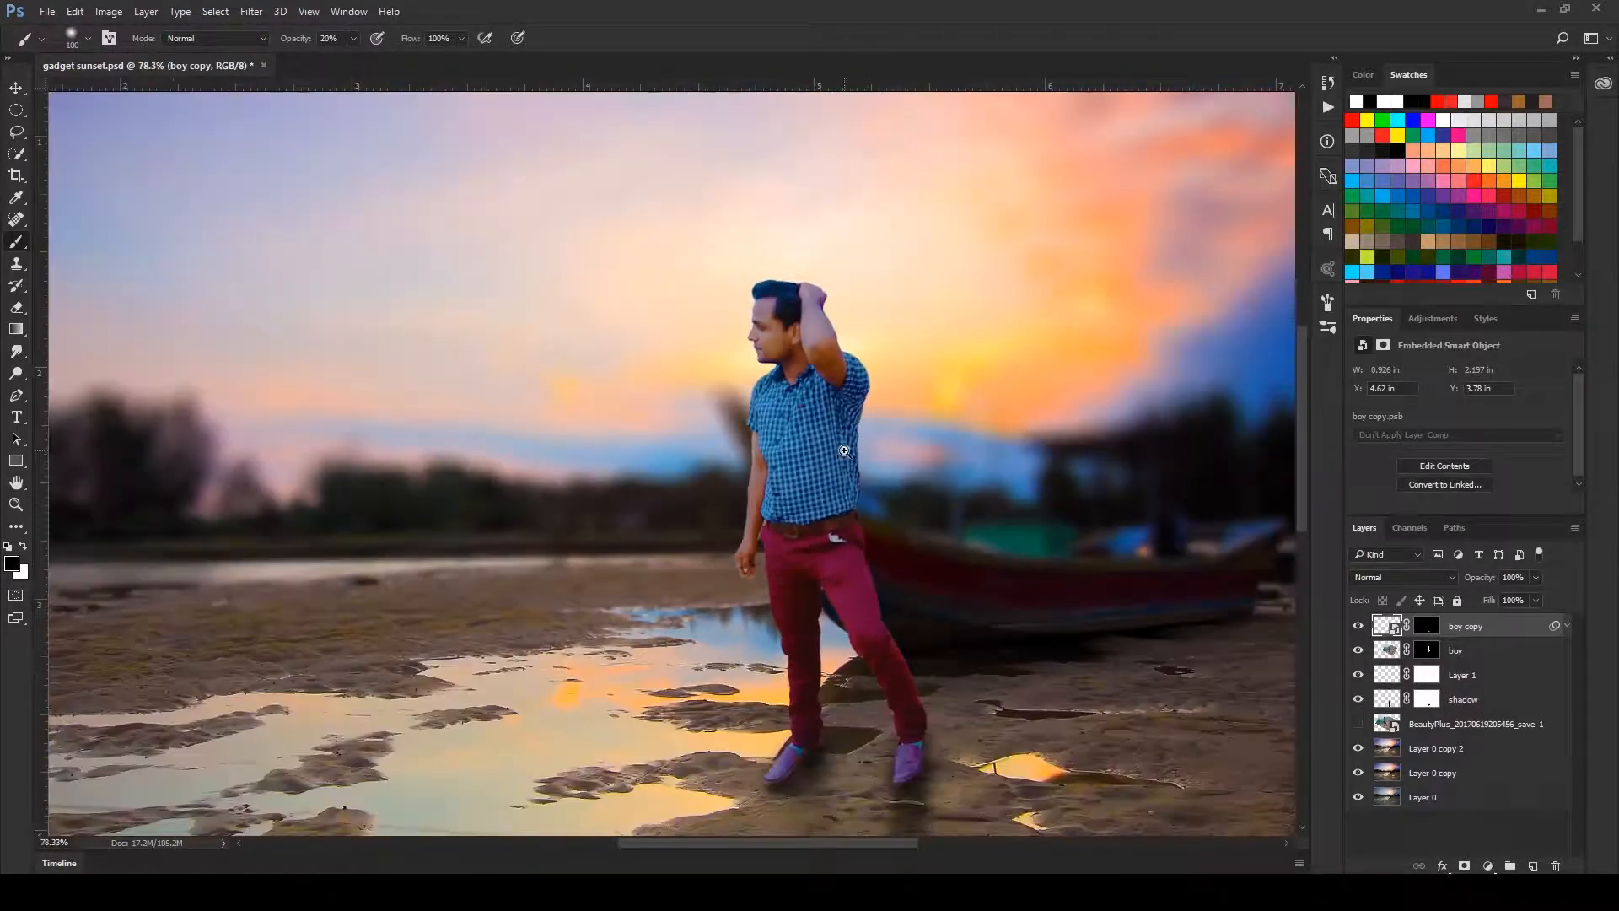
pyautogui.scroll(-2, 812, 403)
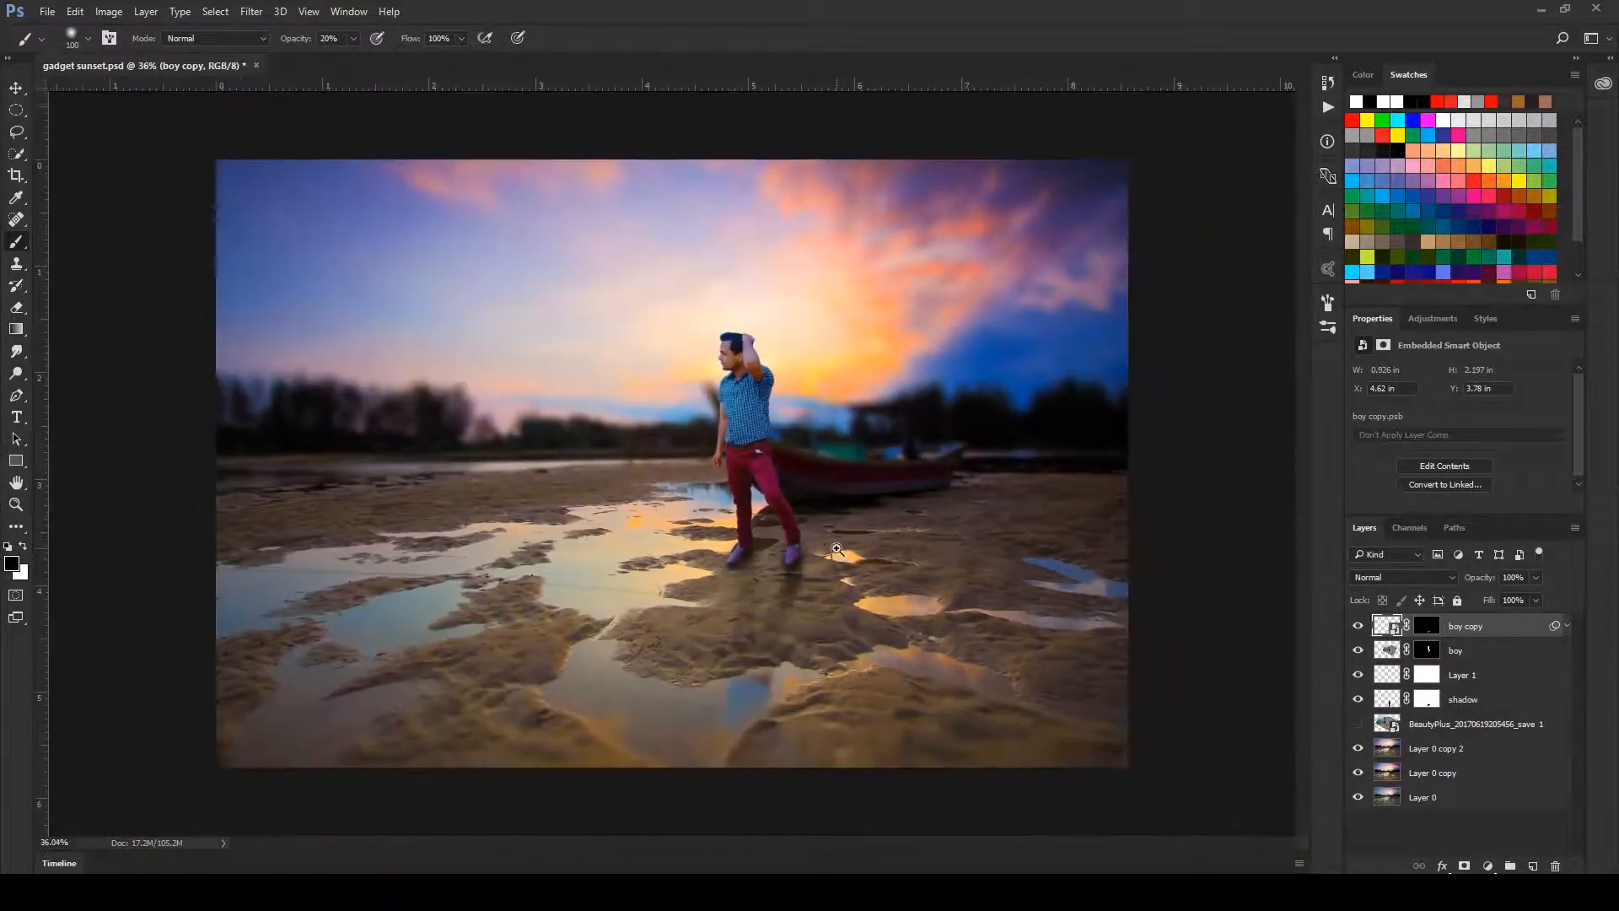
pyautogui.doubleClick(1464, 627)
pyautogui.write('reflection')
pyautogui.press('Return')
pyautogui.moveTo(1374, 634); pyautogui.dragTo(1479, 685)
# - Add a Curves adjustment clipped to the boy layer and raise the RGB curve's upper midtones to brighten the man
pyautogui.click(1385, 624)
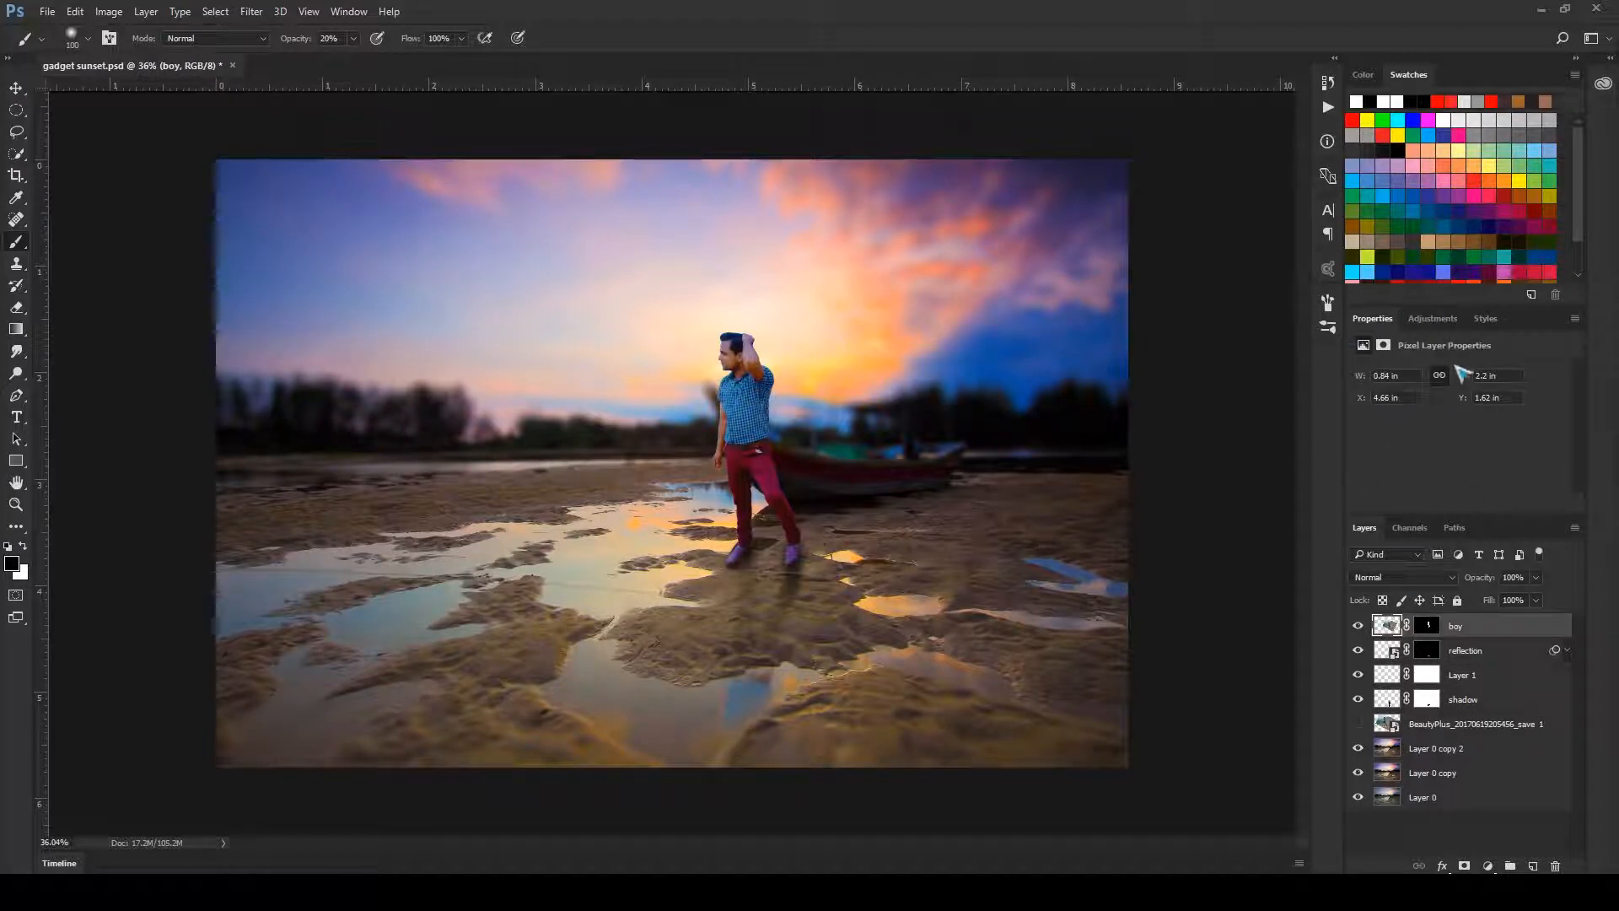
pyautogui.click(1433, 319)
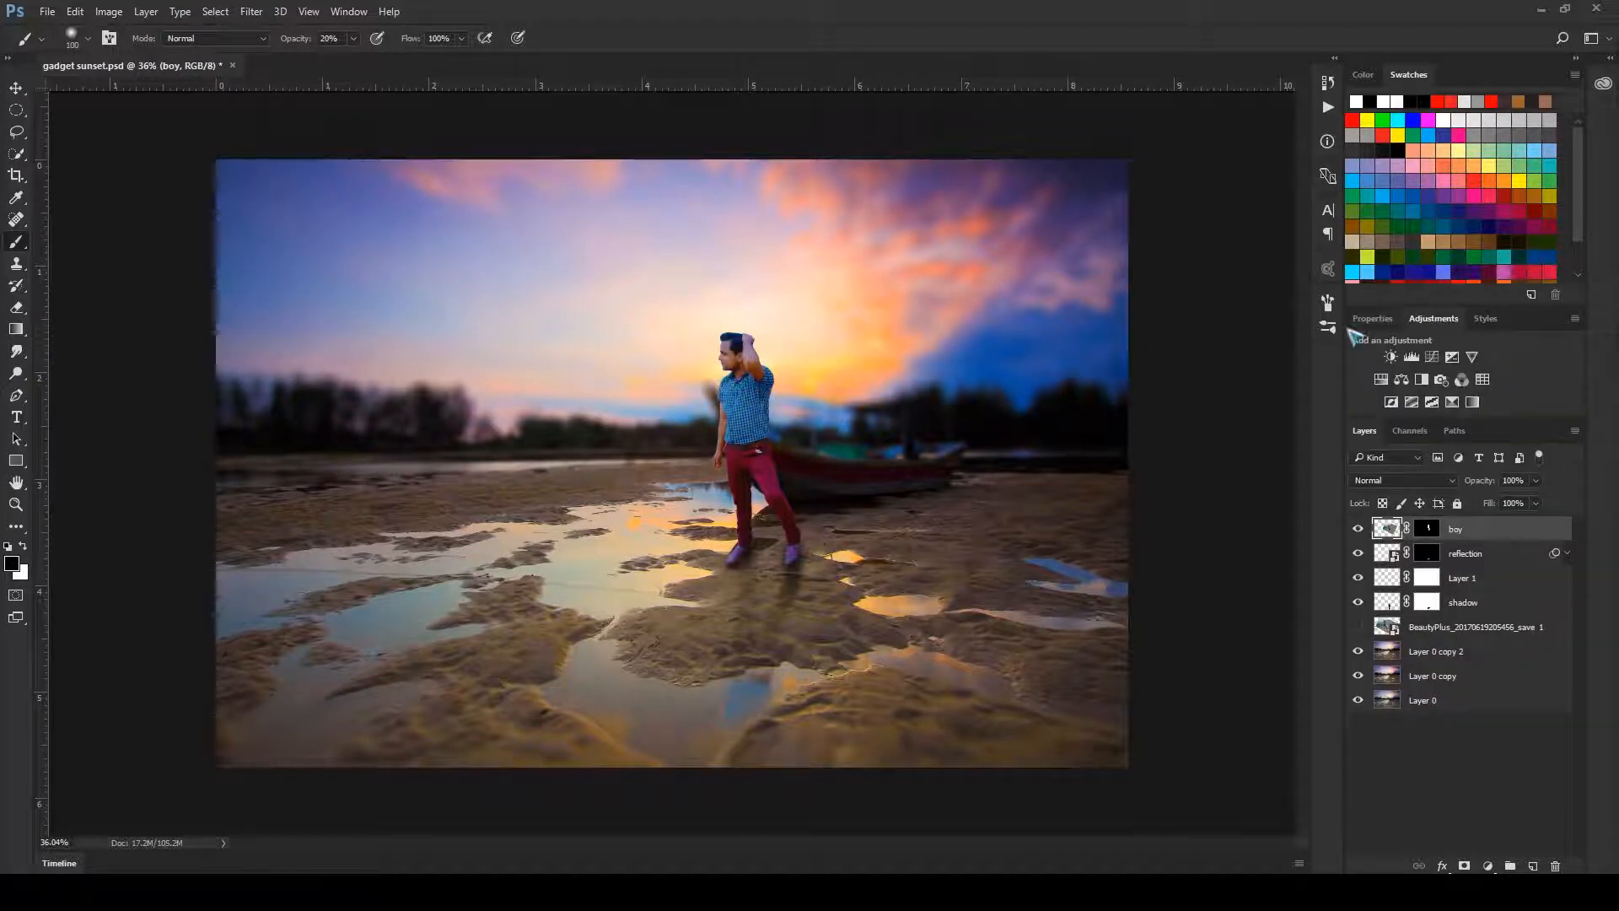
pyautogui.click(1434, 357)
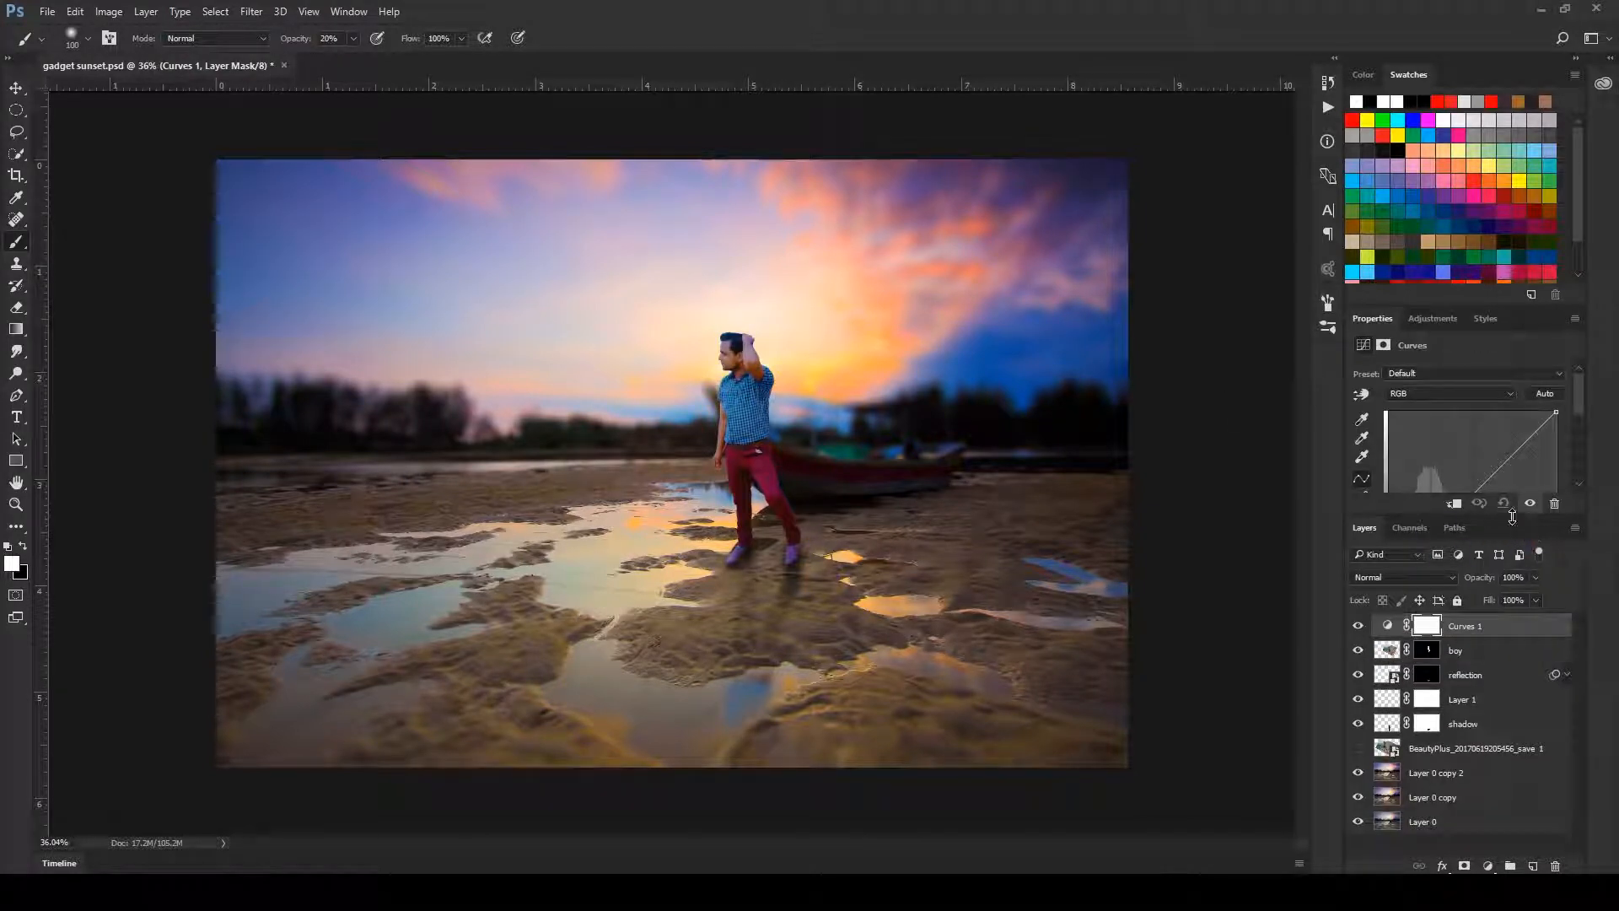
pyautogui.moveTo(1511, 516); pyautogui.dragTo(1498, 624)
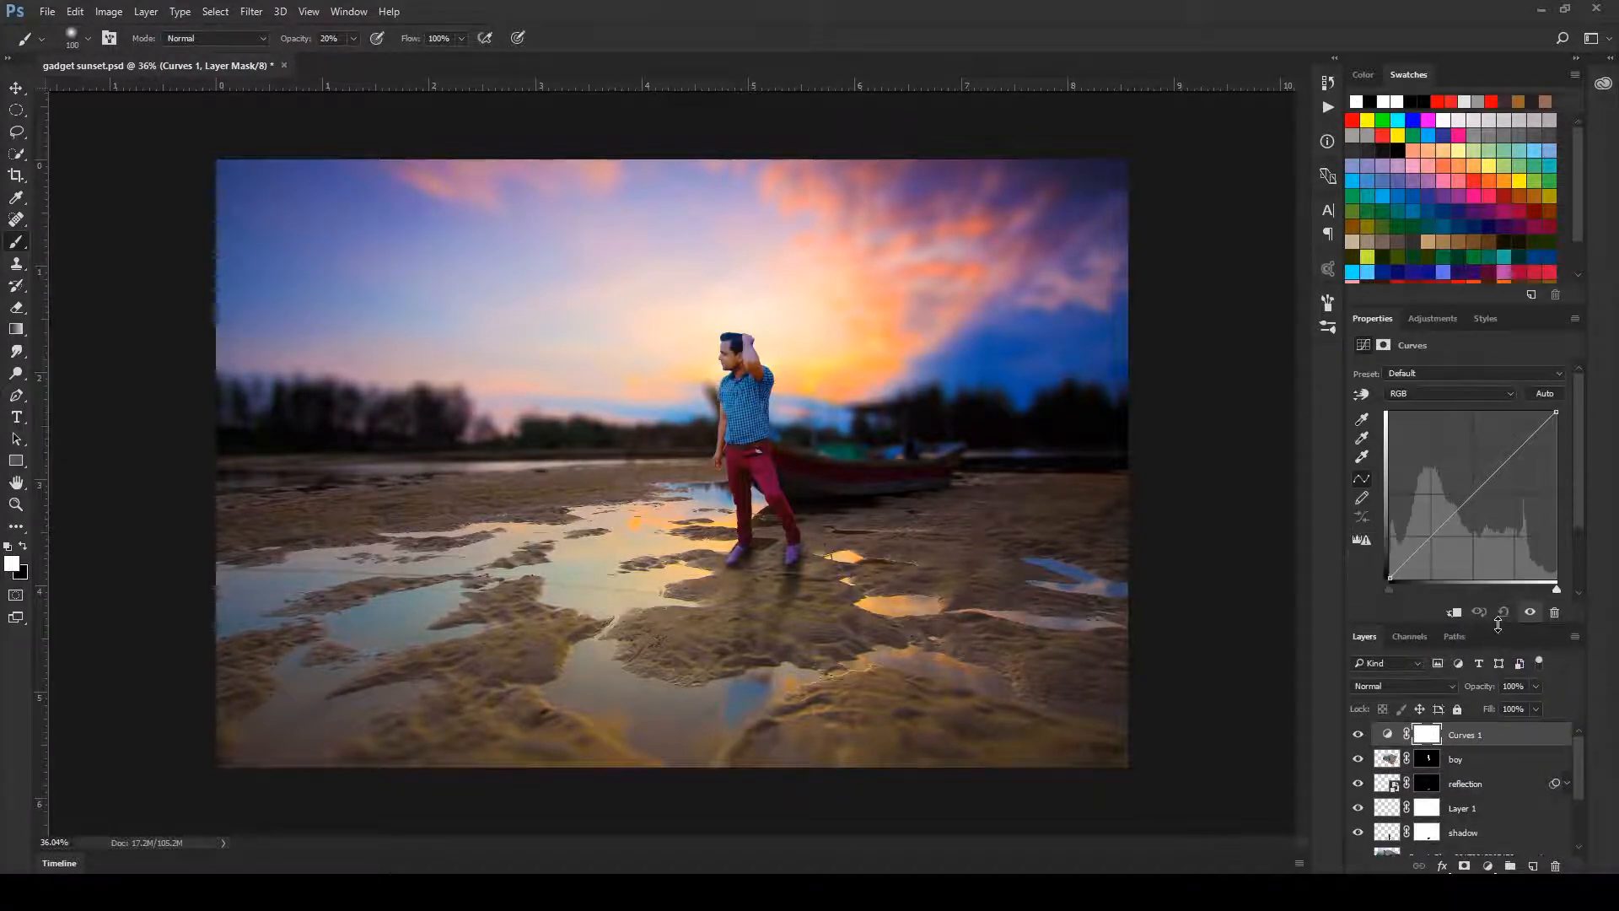
pyautogui.click(1454, 613)
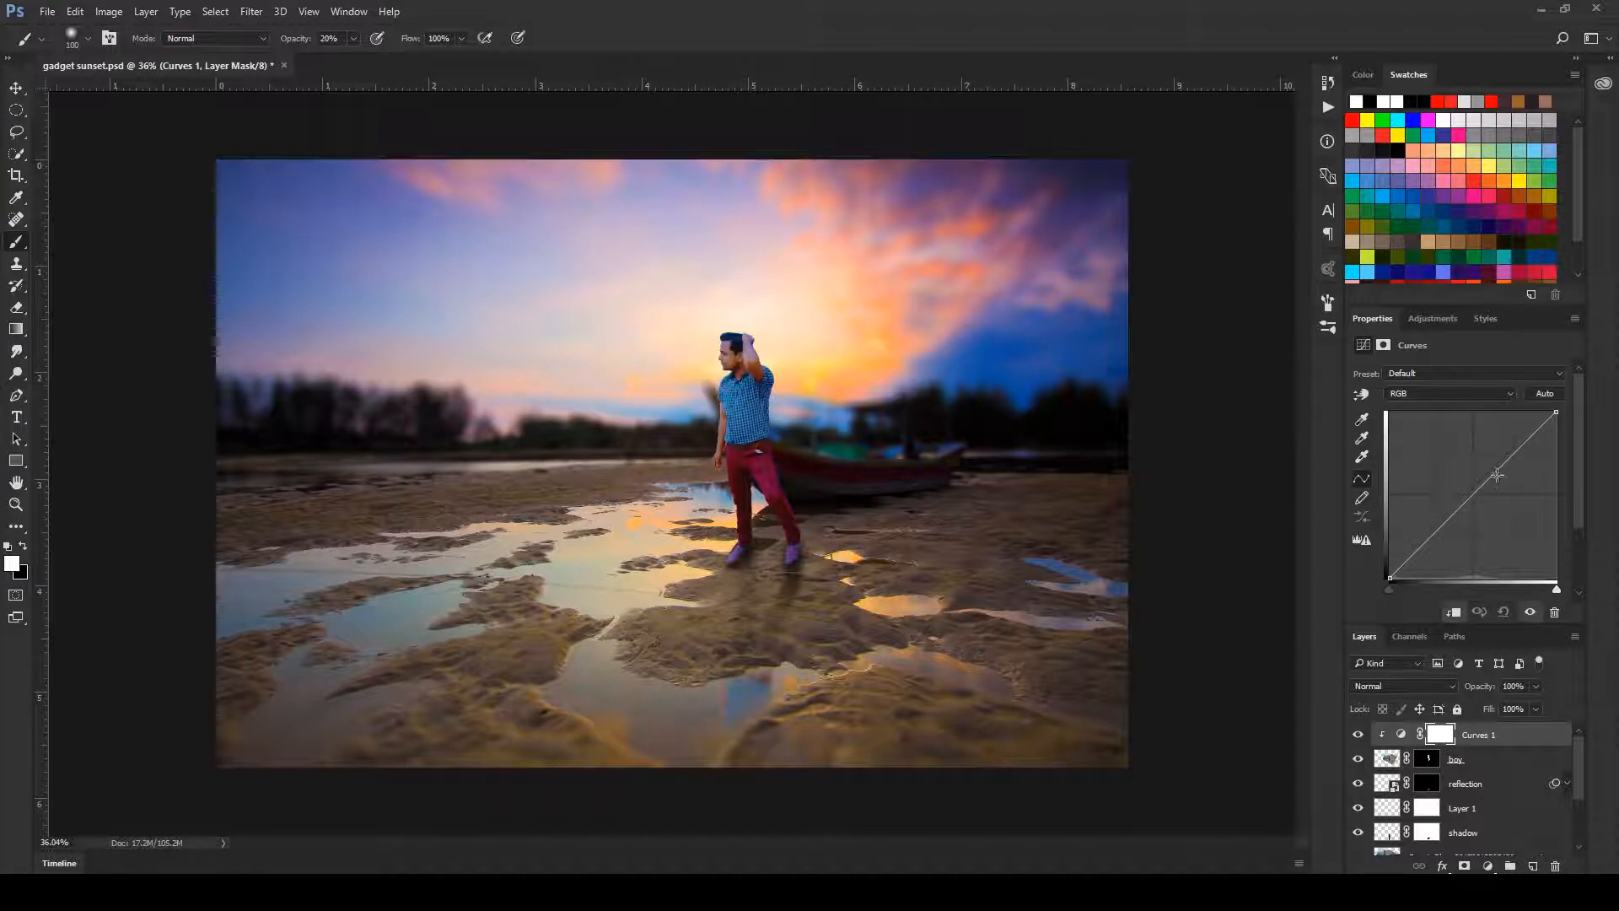
pyautogui.moveTo(1504, 468); pyautogui.dragTo(1487, 452)
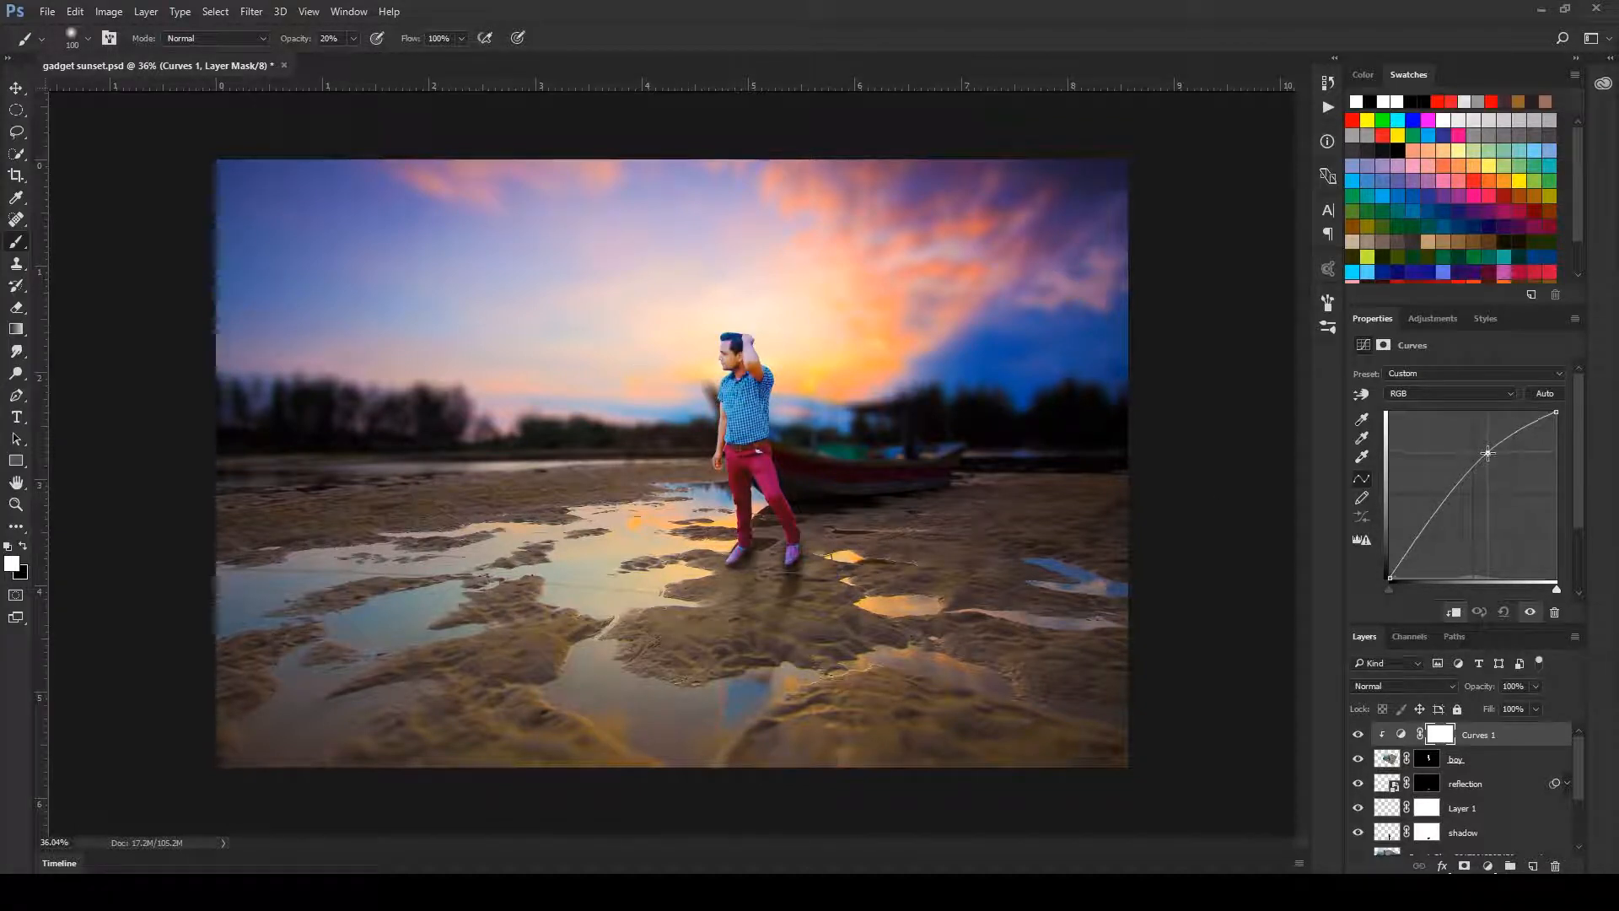
# - Invert the Curves 1 mask to black and paint white beside the man's face with a 100 px brush at 20% opacity
pyautogui.click(1439, 736)
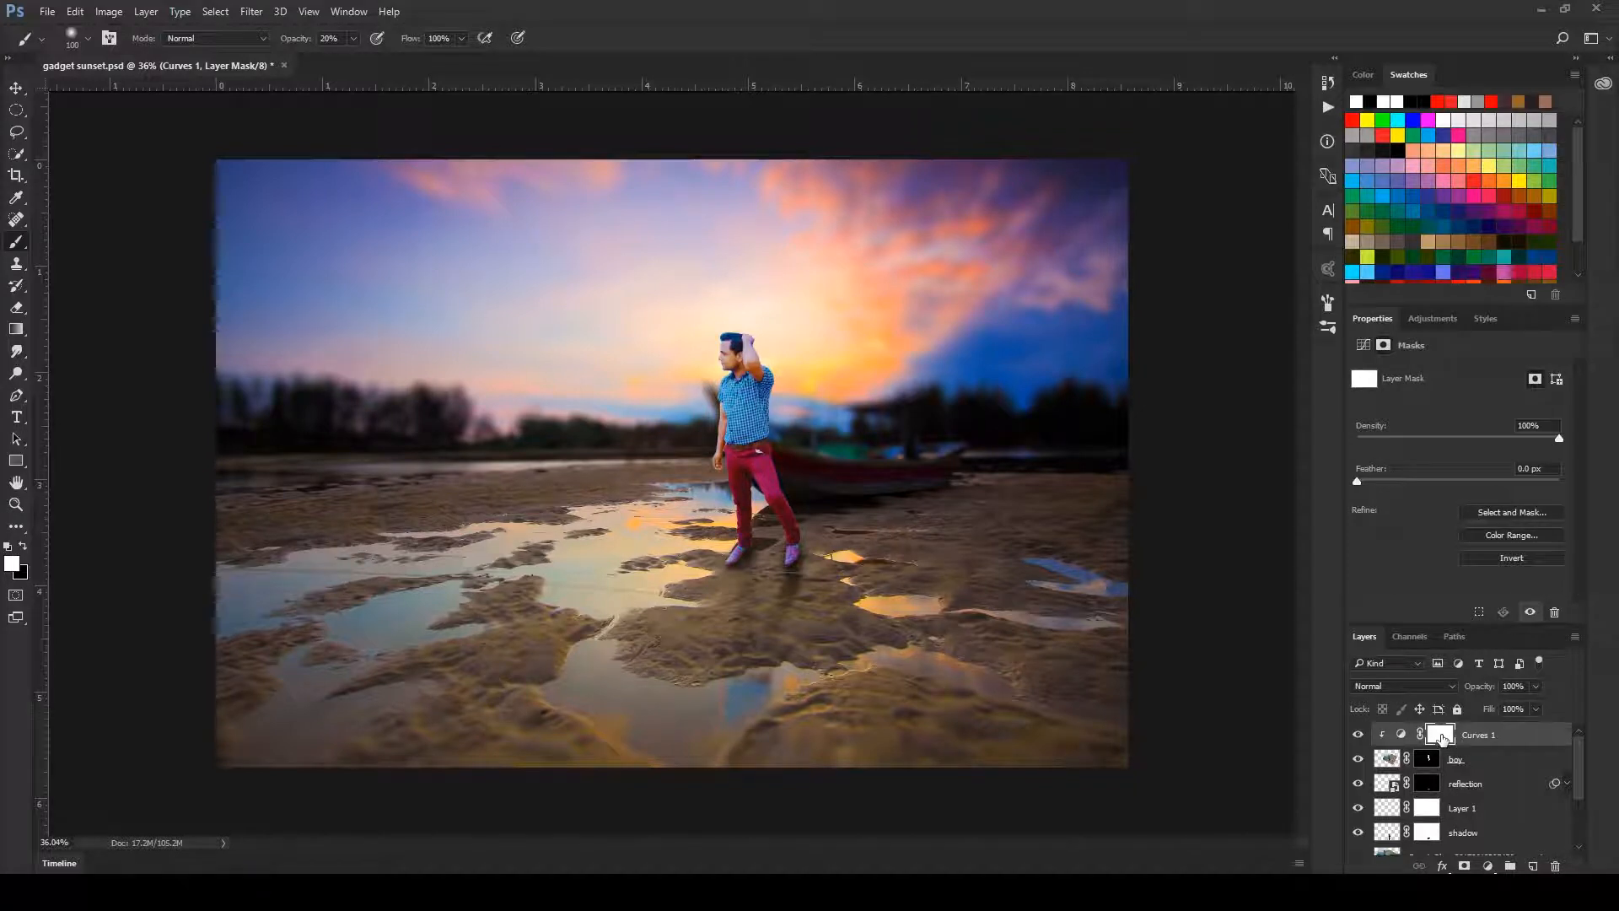
pyautogui.hotkey('ctrl', 'i')
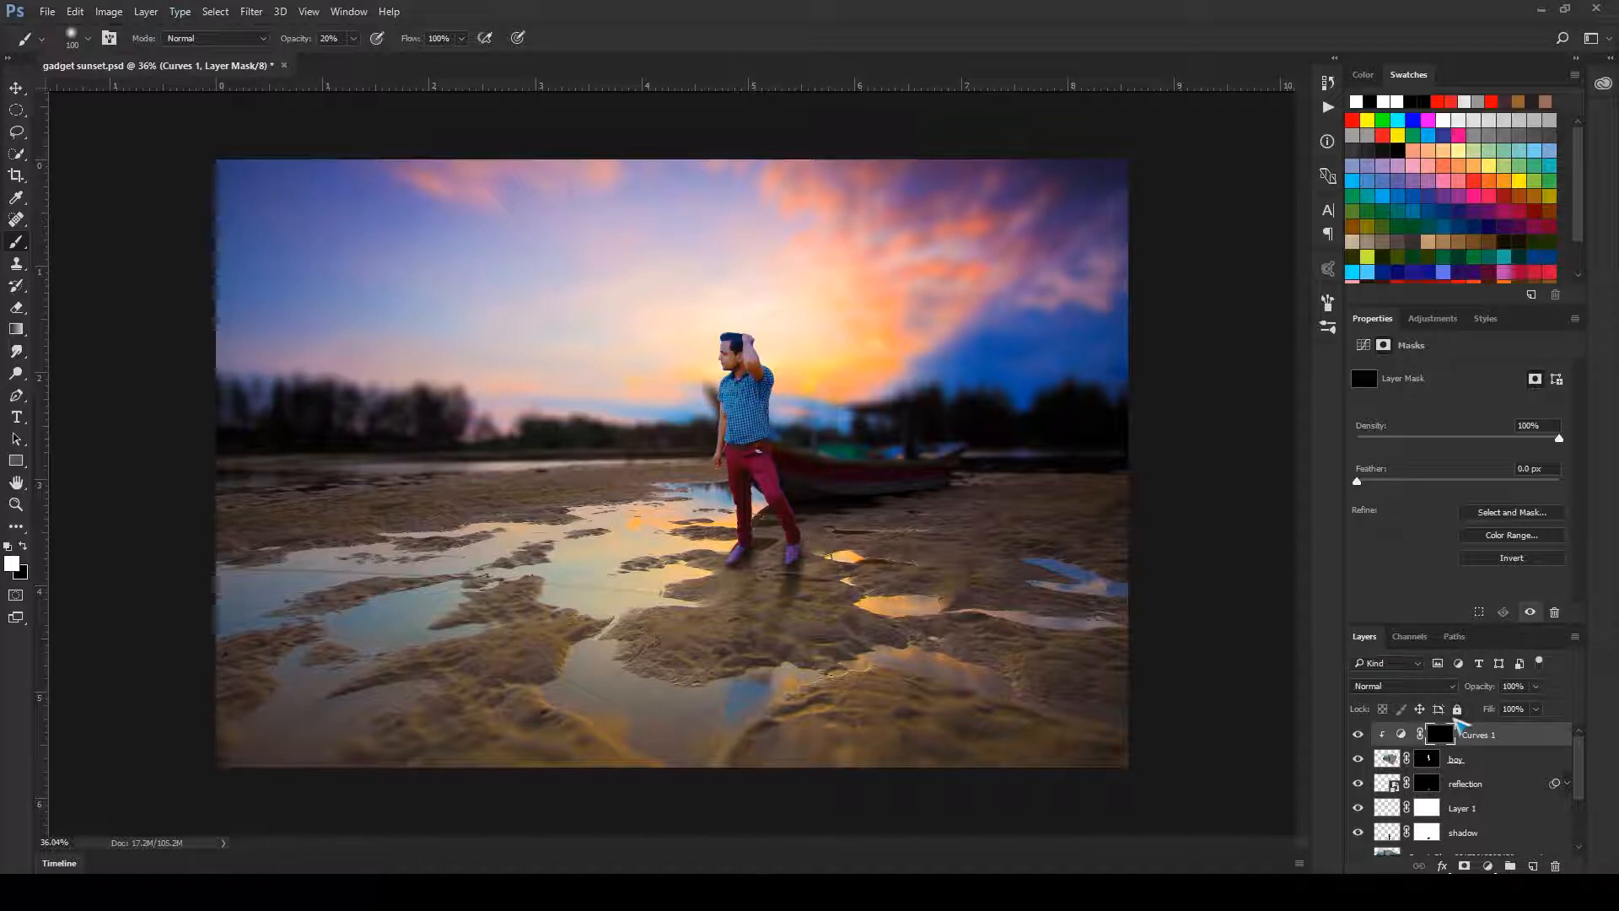
pyautogui.scroll(4, 764, 438)
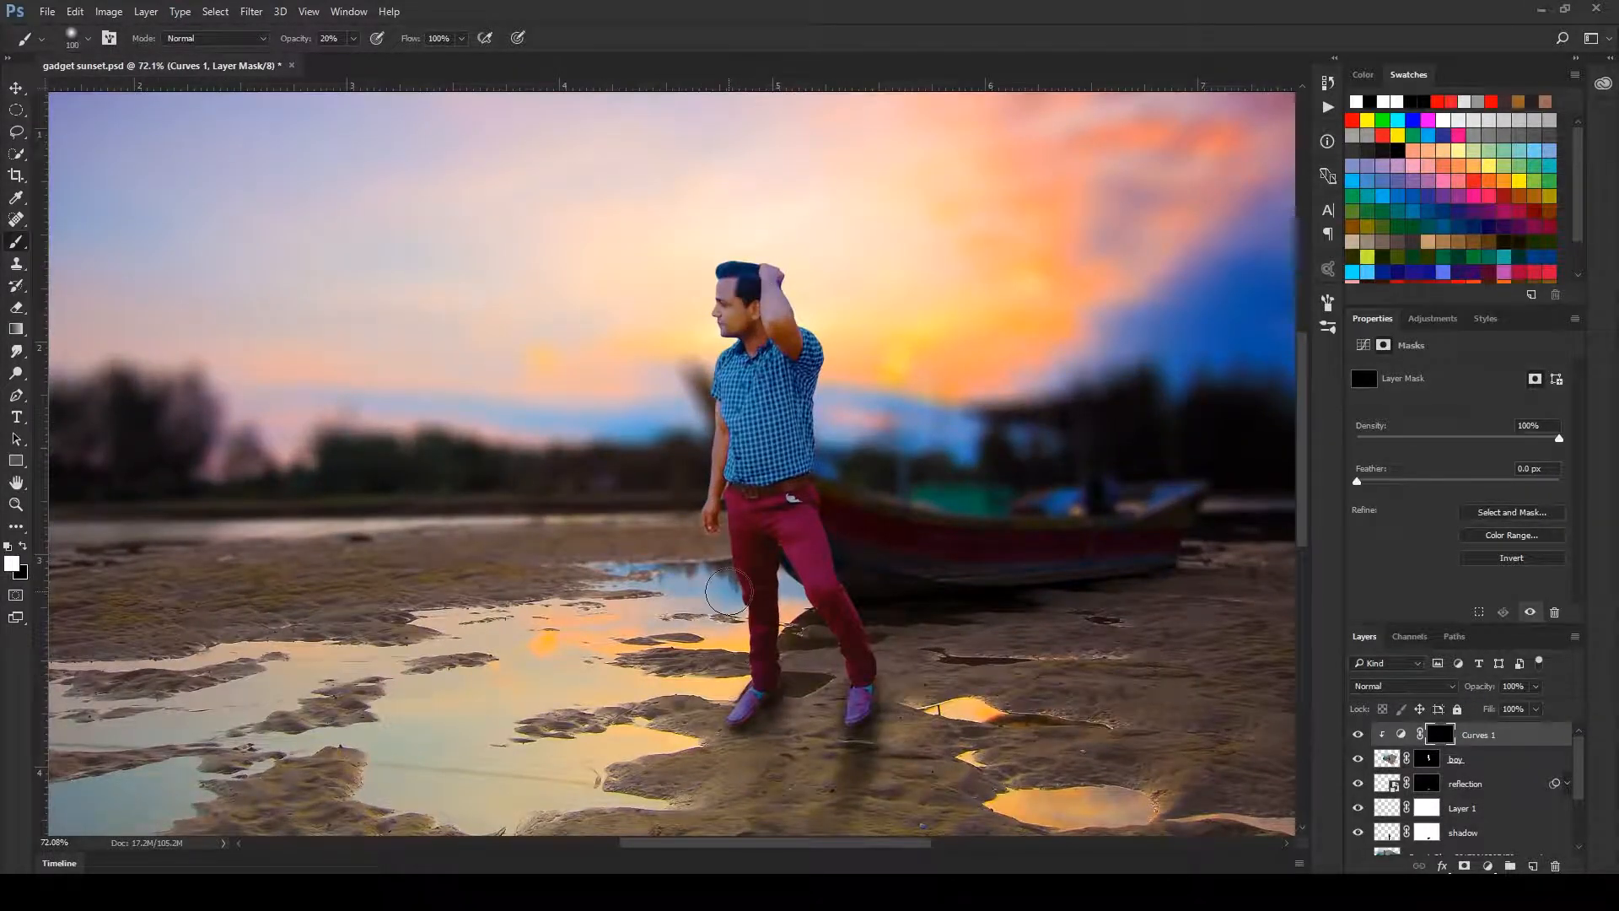
pyautogui.rightClick(720, 493)
pyautogui.click(747, 527)
pyautogui.click(731, 6)
pyautogui.click(23, 546)
pyautogui.click(23, 547)
pyautogui.moveTo(700, 330); pyautogui.dragTo(695, 336)
# - Paint white along the man's hanging arm on the Curves 1 mask with a smaller brush at 90% opacity
pyautogui.press('[')
pyautogui.press('[')
pyautogui.press('[')
pyautogui.press('[')
pyautogui.press('[')
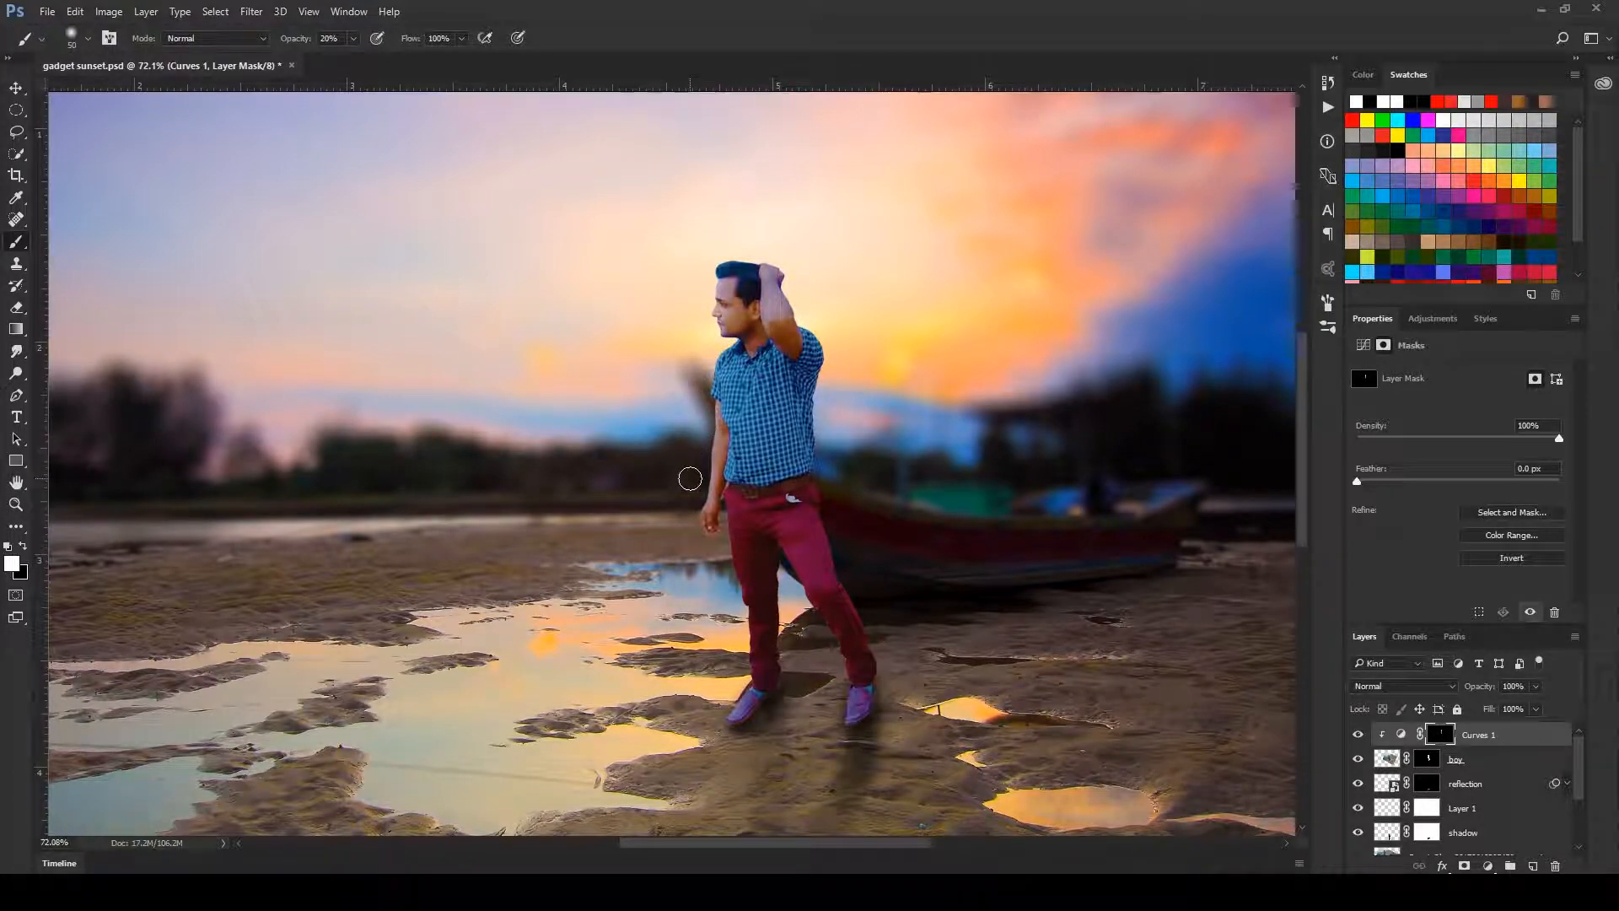
pyautogui.press('9')
pyautogui.moveTo(710, 428); pyautogui.dragTo(684, 536)
pyautogui.press('[')
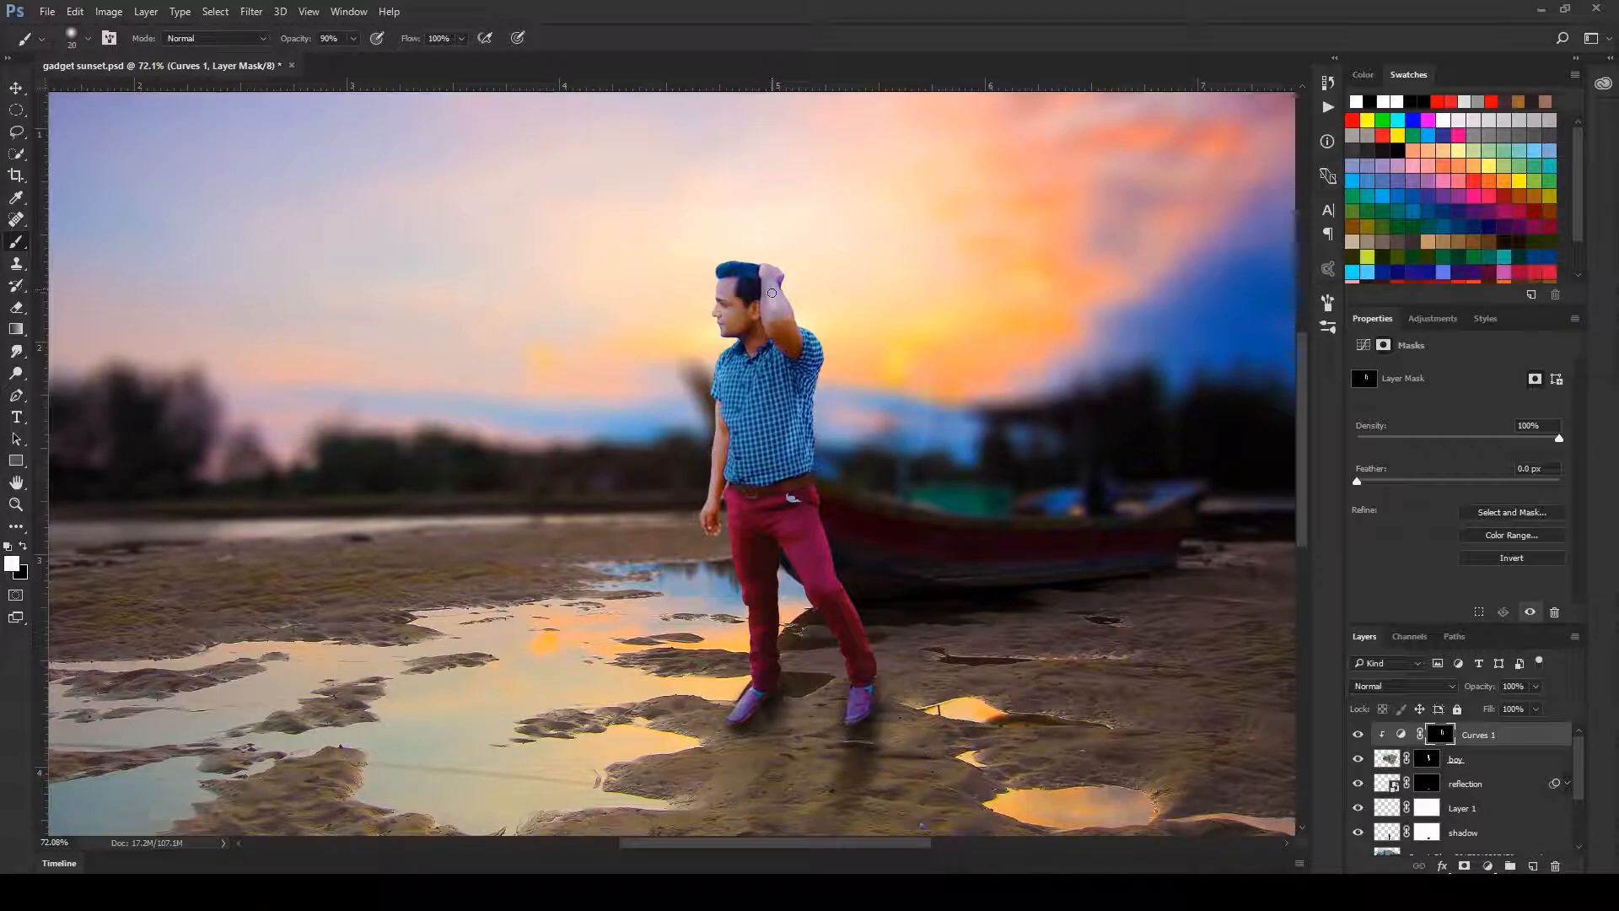
# - Paint white over the man's checked shirt on the Curves 1 mask with a 30 px brush at 20% opacity
pyautogui.press('2')
pyautogui.press(']')
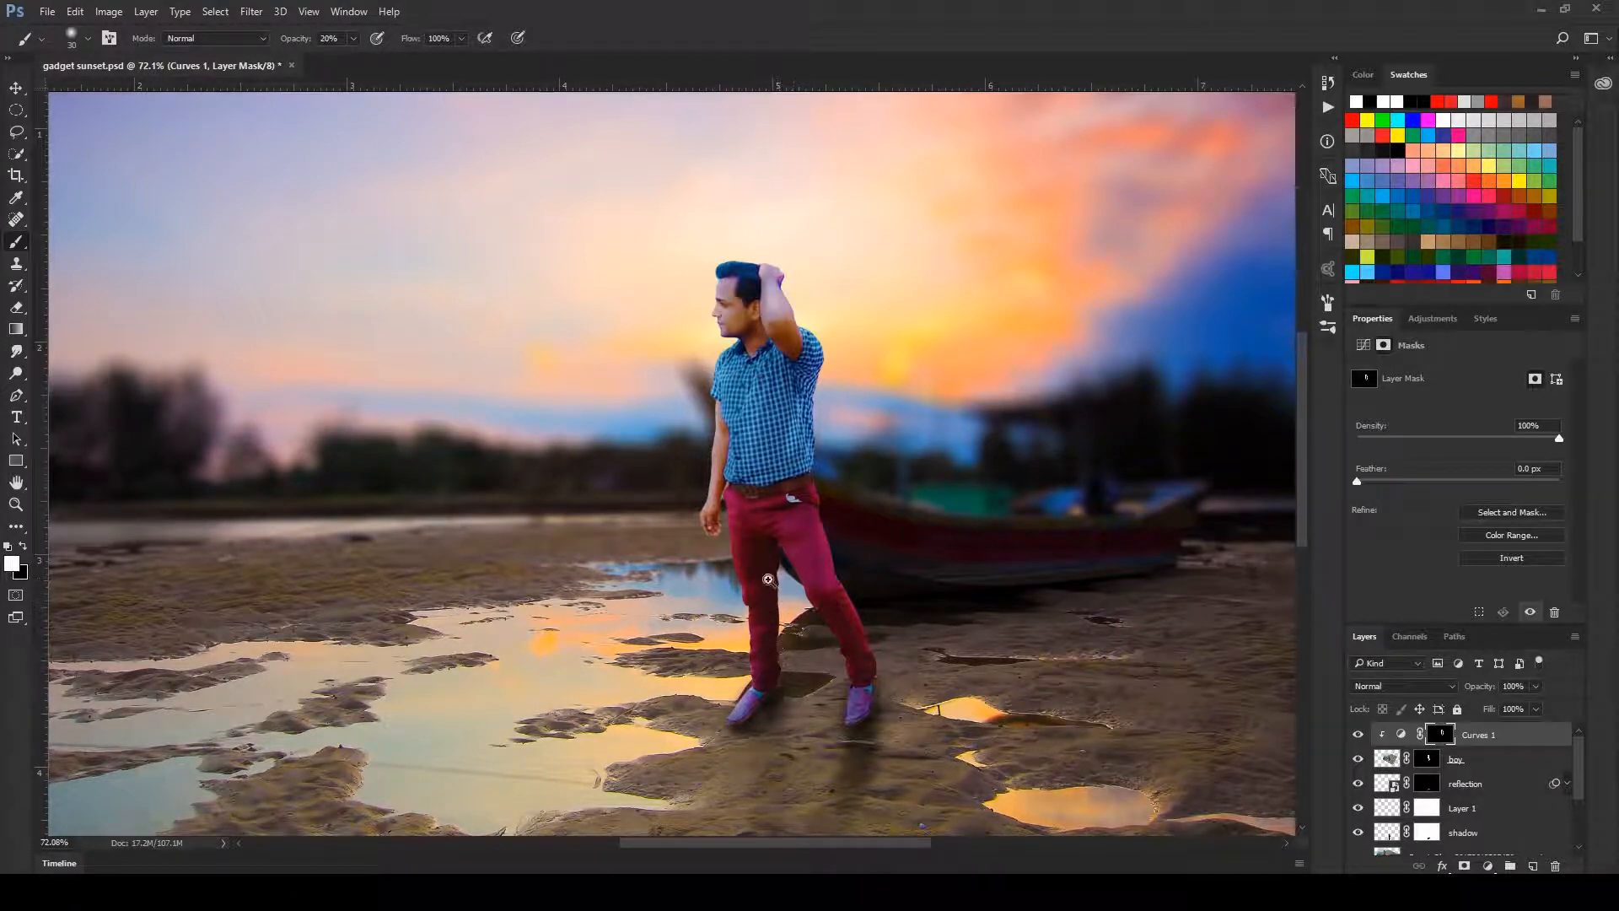
pyautogui.moveTo(724, 400); pyautogui.dragTo(796, 452)
pyautogui.moveTo(777, 354)
pyautogui.mouseDown()
pyautogui.moveTo(768, 466)
pyautogui.moveTo(746, 426)
pyautogui.mouseUp()
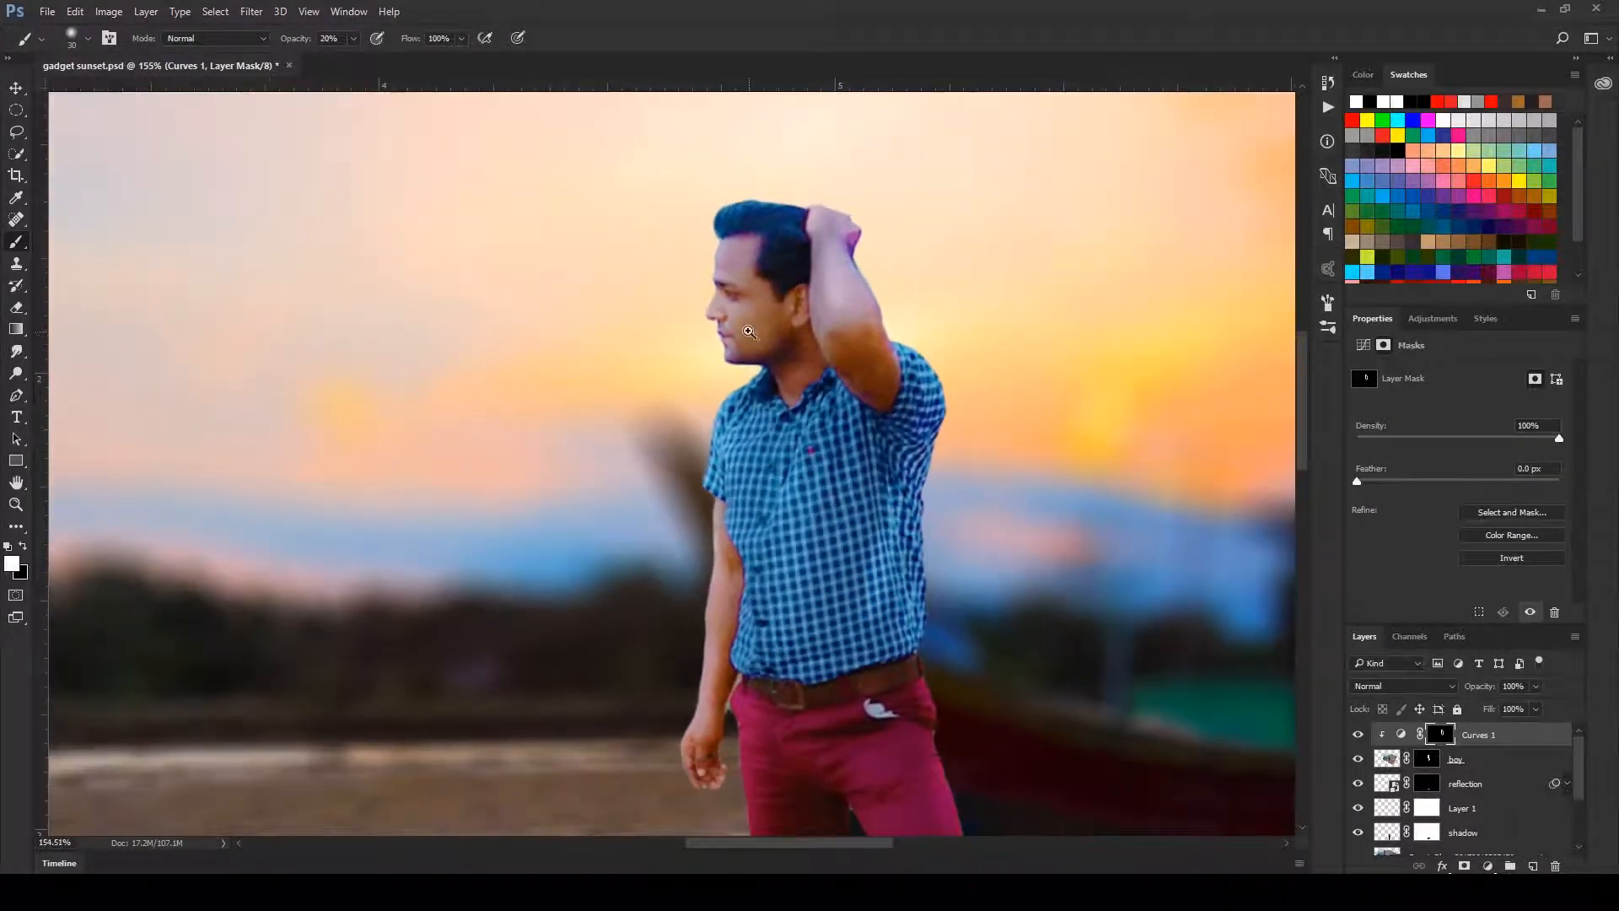
# - Paint white over the man's face and raised-arm sleeve on the Curves 1 mask with a smaller brush at 20% opacity
pyautogui.press('[')
pyautogui.press('[')
pyautogui.press('[')
pyautogui.moveTo(776, 336)
pyautogui.mouseDown()
pyautogui.moveTo(775, 315)
pyautogui.moveTo(746, 321)
pyautogui.moveTo(777, 323)
pyautogui.mouseUp()
pyautogui.press('[')
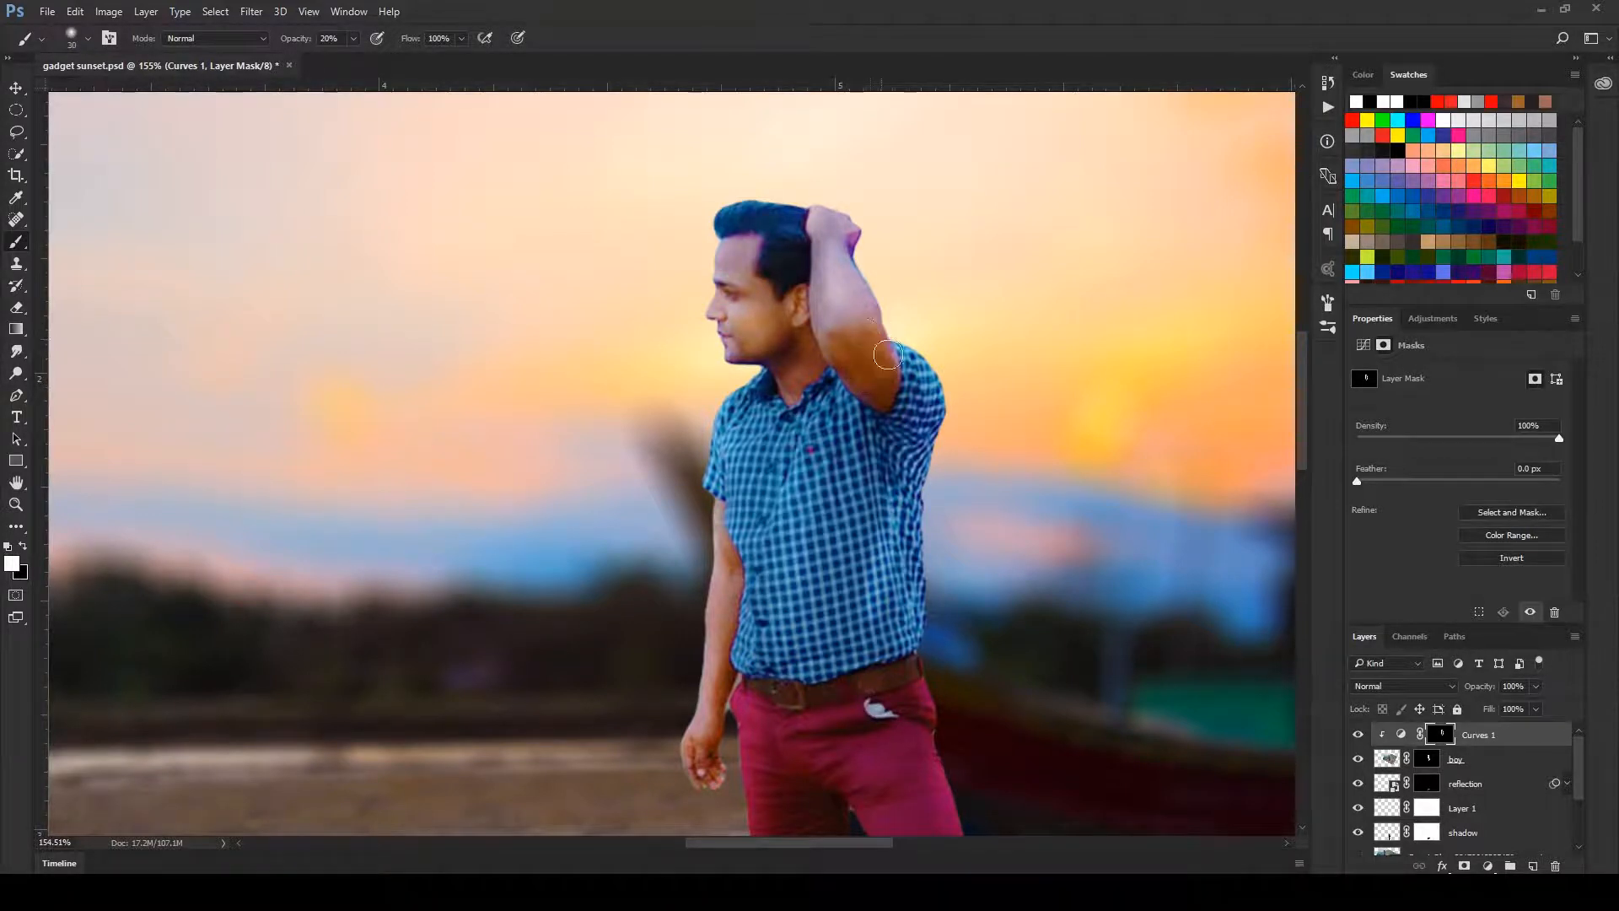
pyautogui.press(']')
pyautogui.press(']')
pyautogui.moveTo(945, 410); pyautogui.dragTo(826, 422)
pyautogui.moveTo(945, 503); pyautogui.dragTo(894, 507)
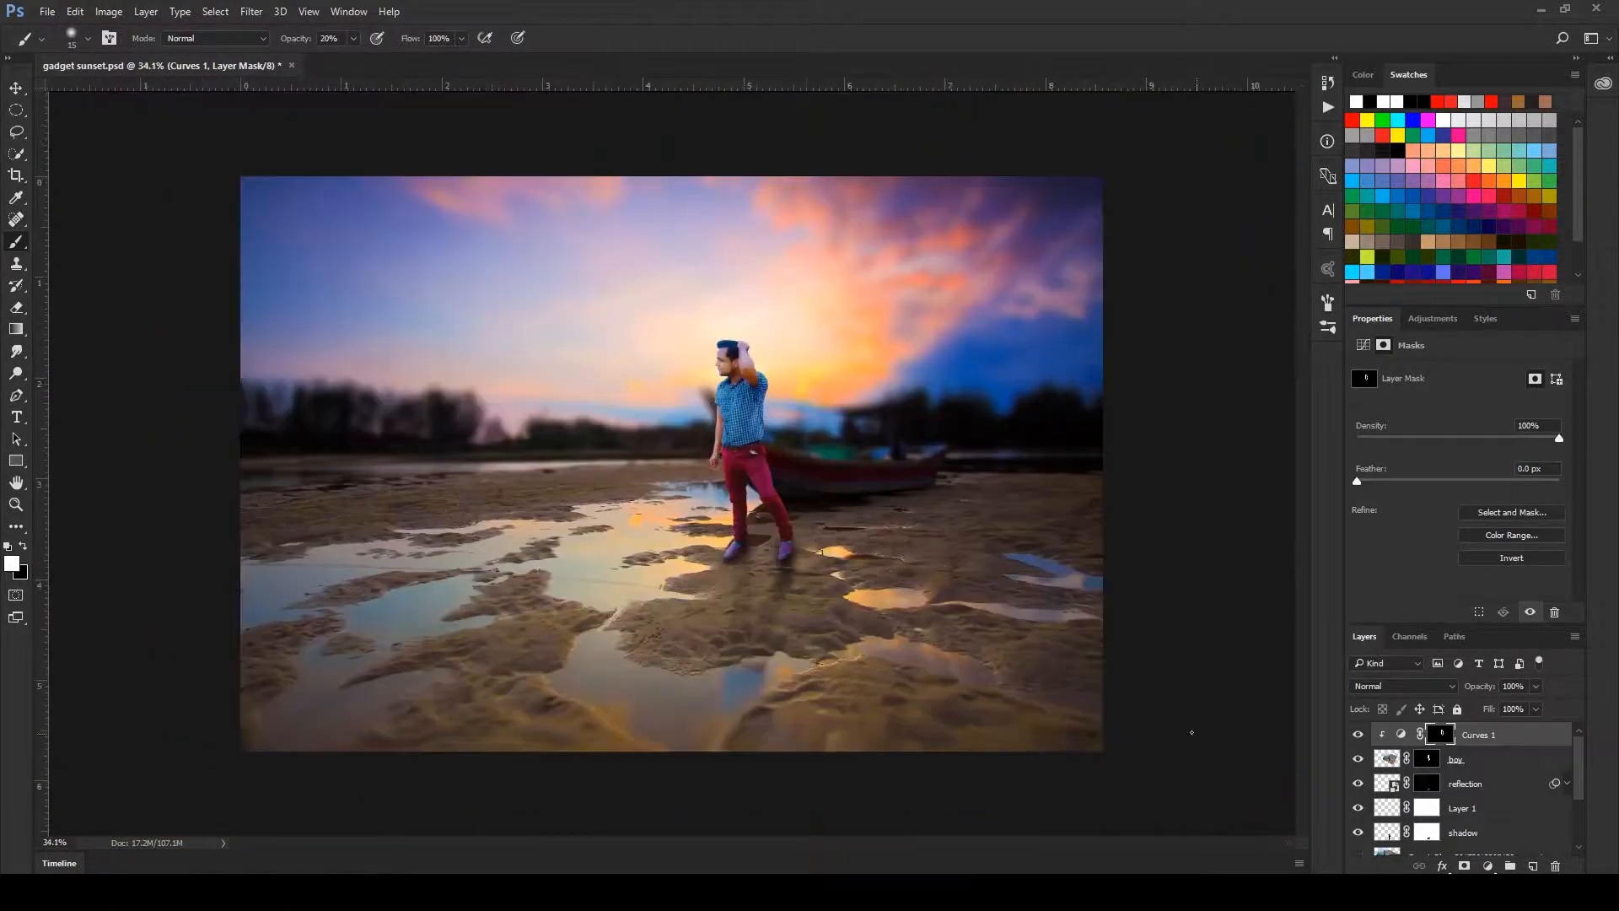
# - Compare the man with the Curves 1 adjustment hidden and shown
pyautogui.click(1358, 736)
pyautogui.click(1358, 736)
pyautogui.click(1357, 736)
pyautogui.moveTo(753, 363); pyautogui.dragTo(857, 430)
pyautogui.moveTo(849, 487); pyautogui.dragTo(861, 545)
pyautogui.moveTo(836, 465); pyautogui.dragTo(948, 498)
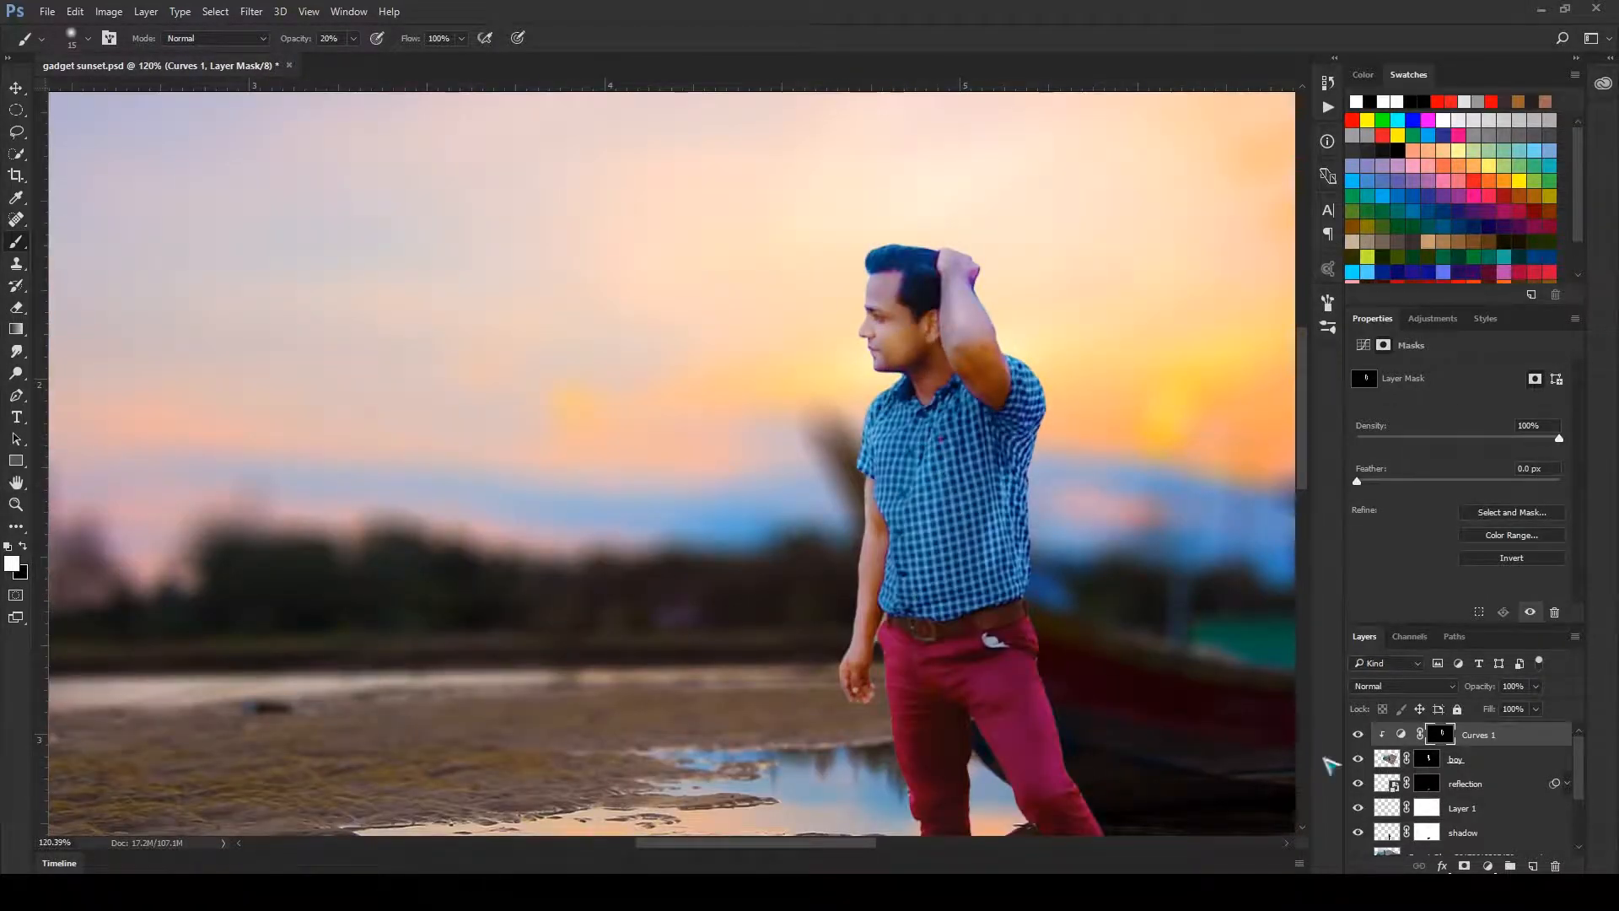
pyautogui.click(1387, 760)
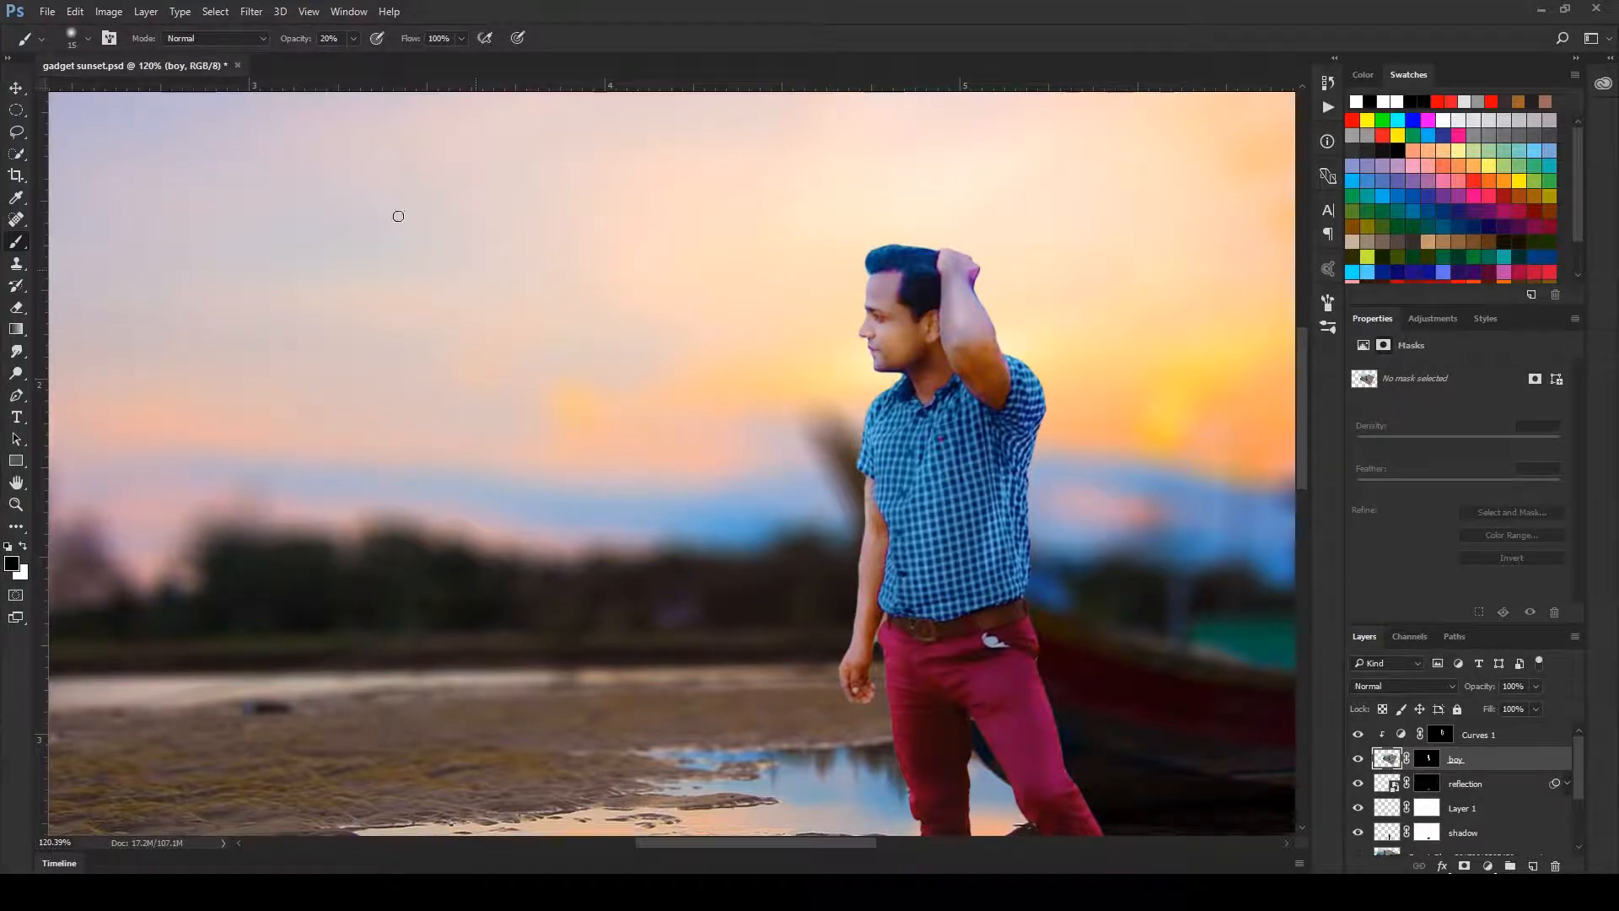
pyautogui.click(251, 11)
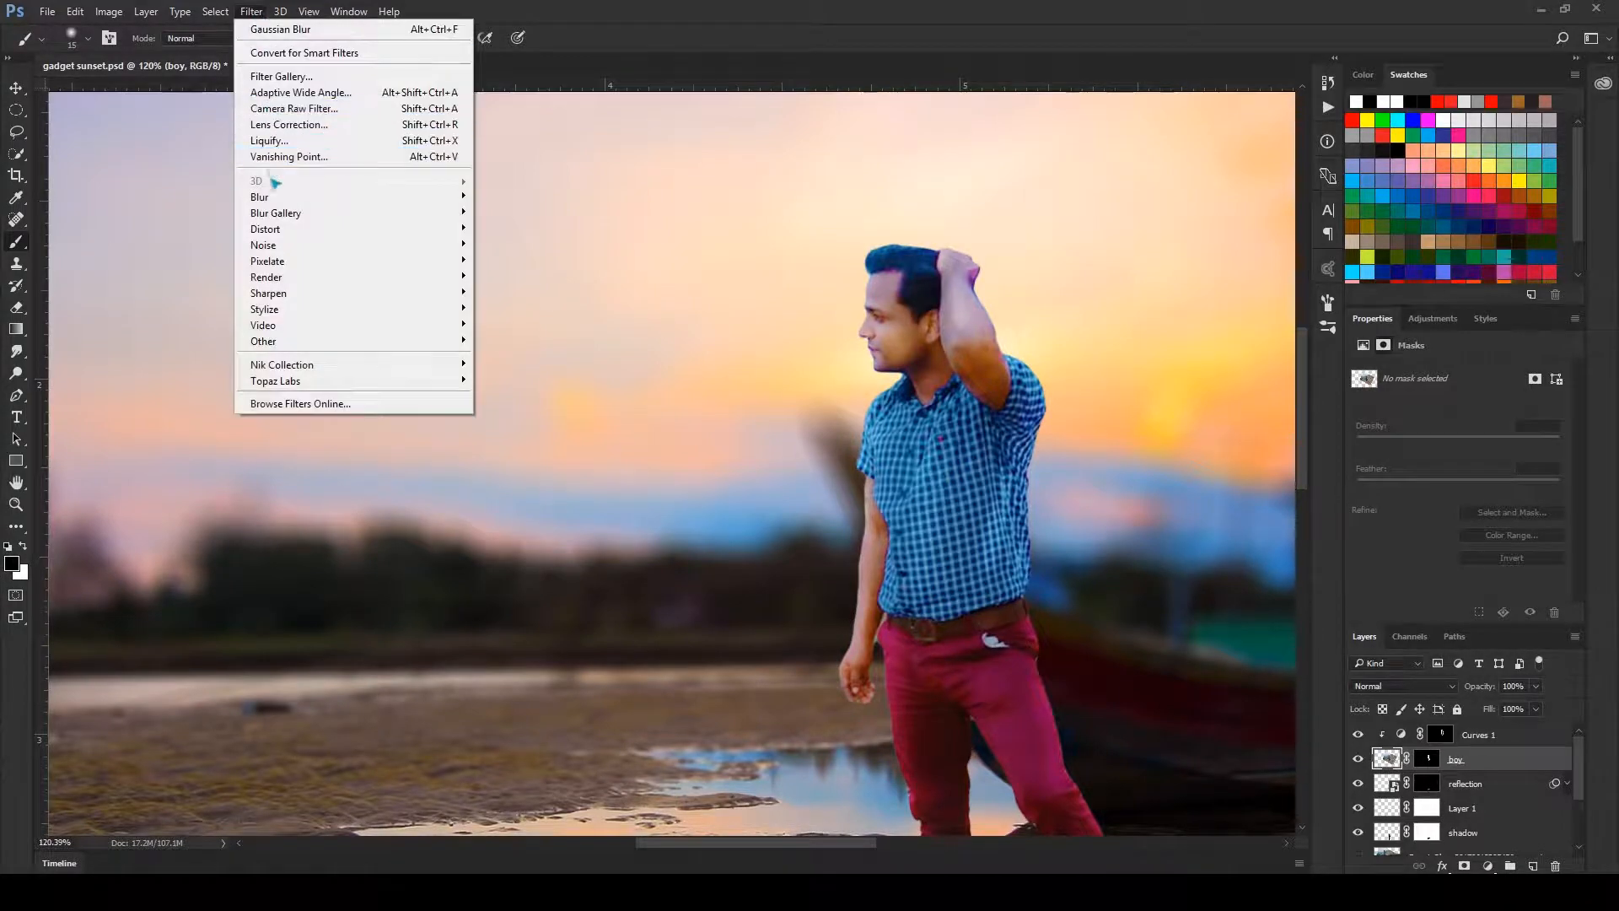
pyautogui.moveTo(273, 198)
pyautogui.click(550, 8)
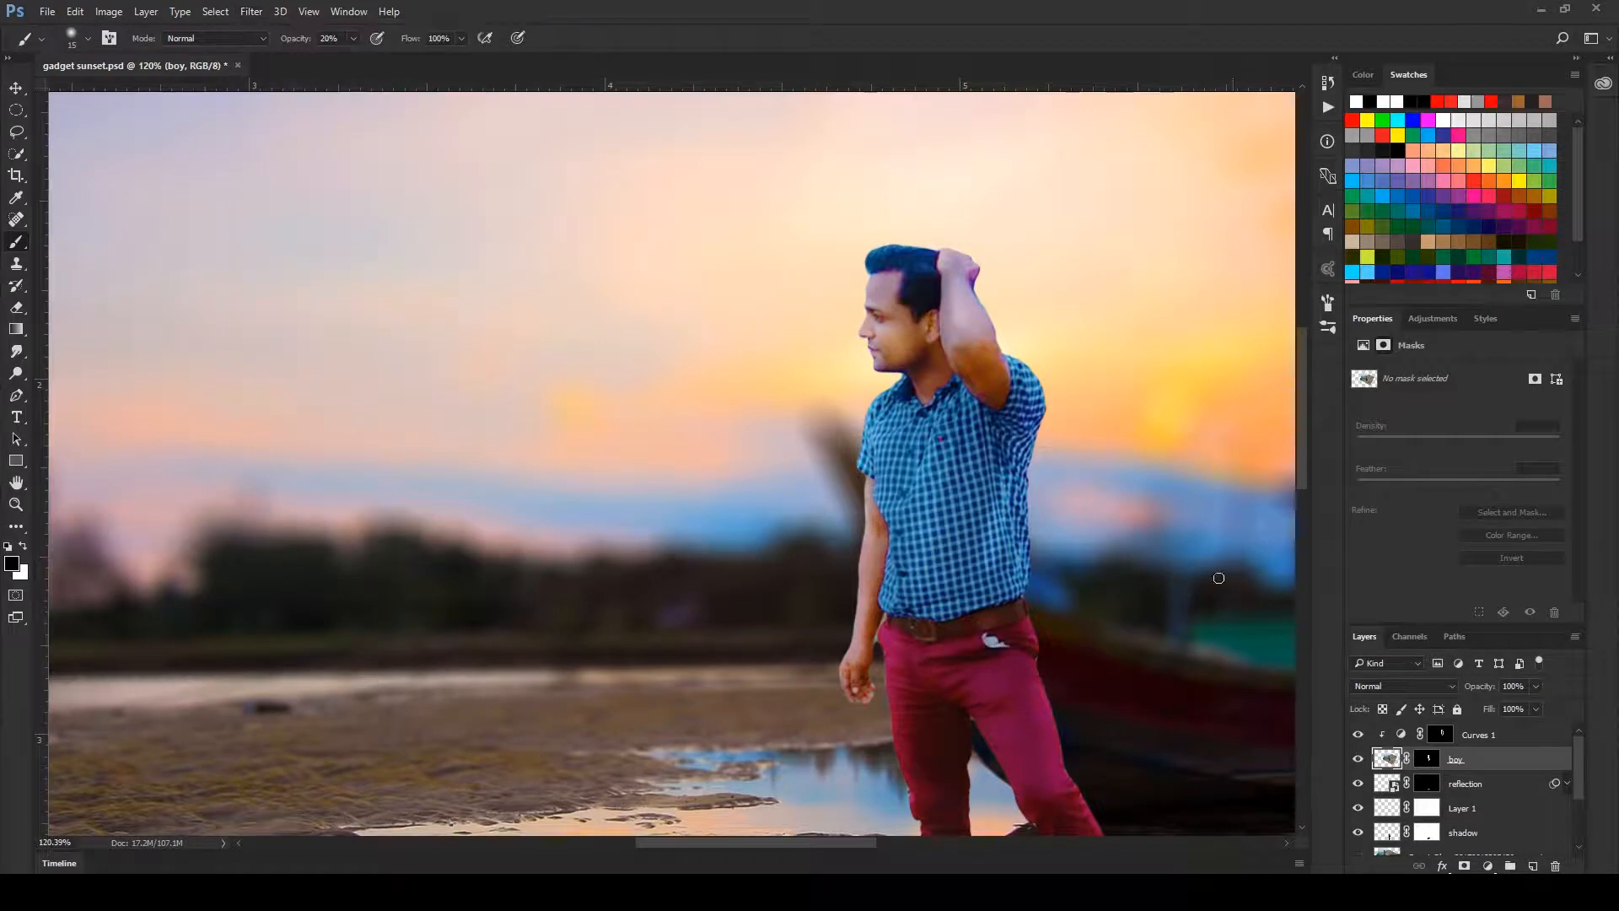
# - Group the Curves 1 and boy layers and rename the group "boy"
pyautogui.click(1425, 734)
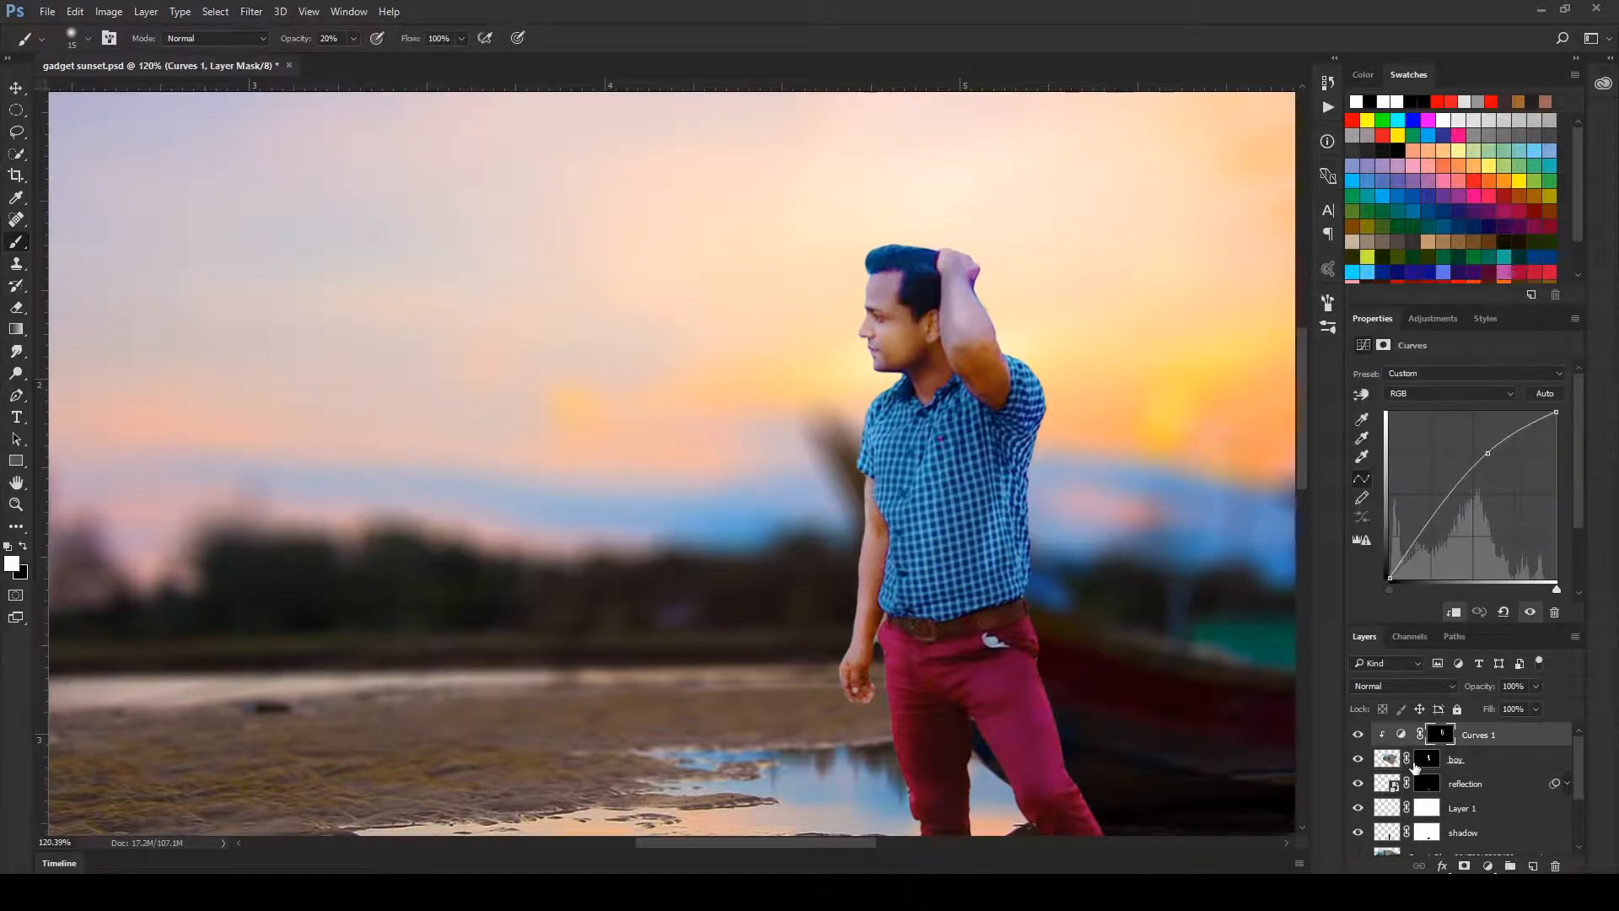
pyautogui.click(1389, 760)
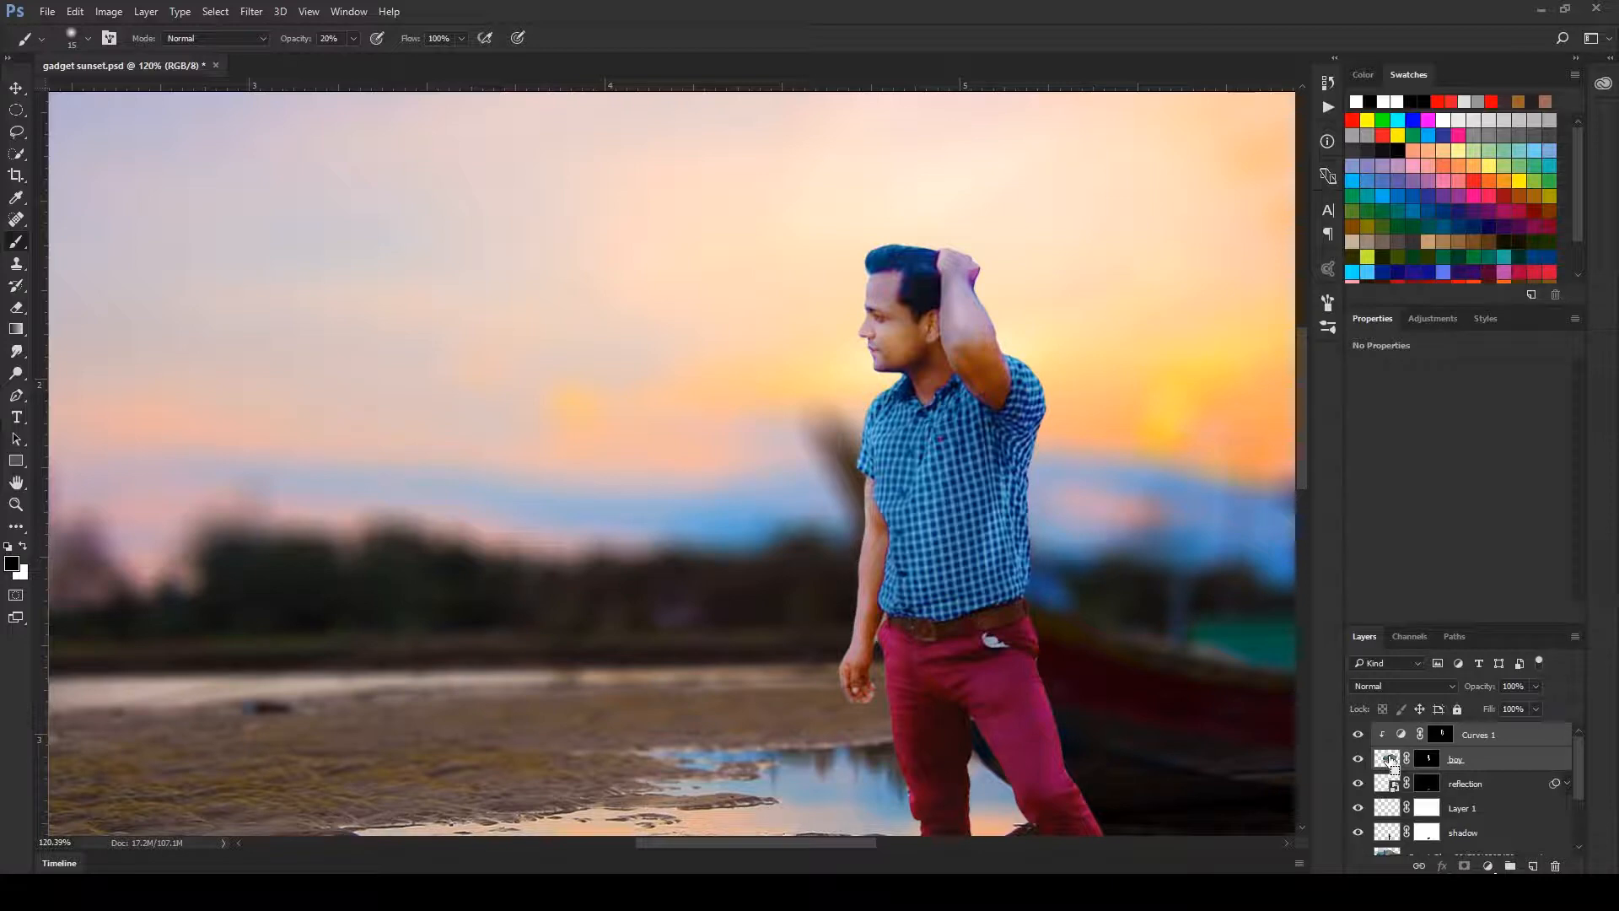
pyautogui.hotkey('ctrl', 'g')
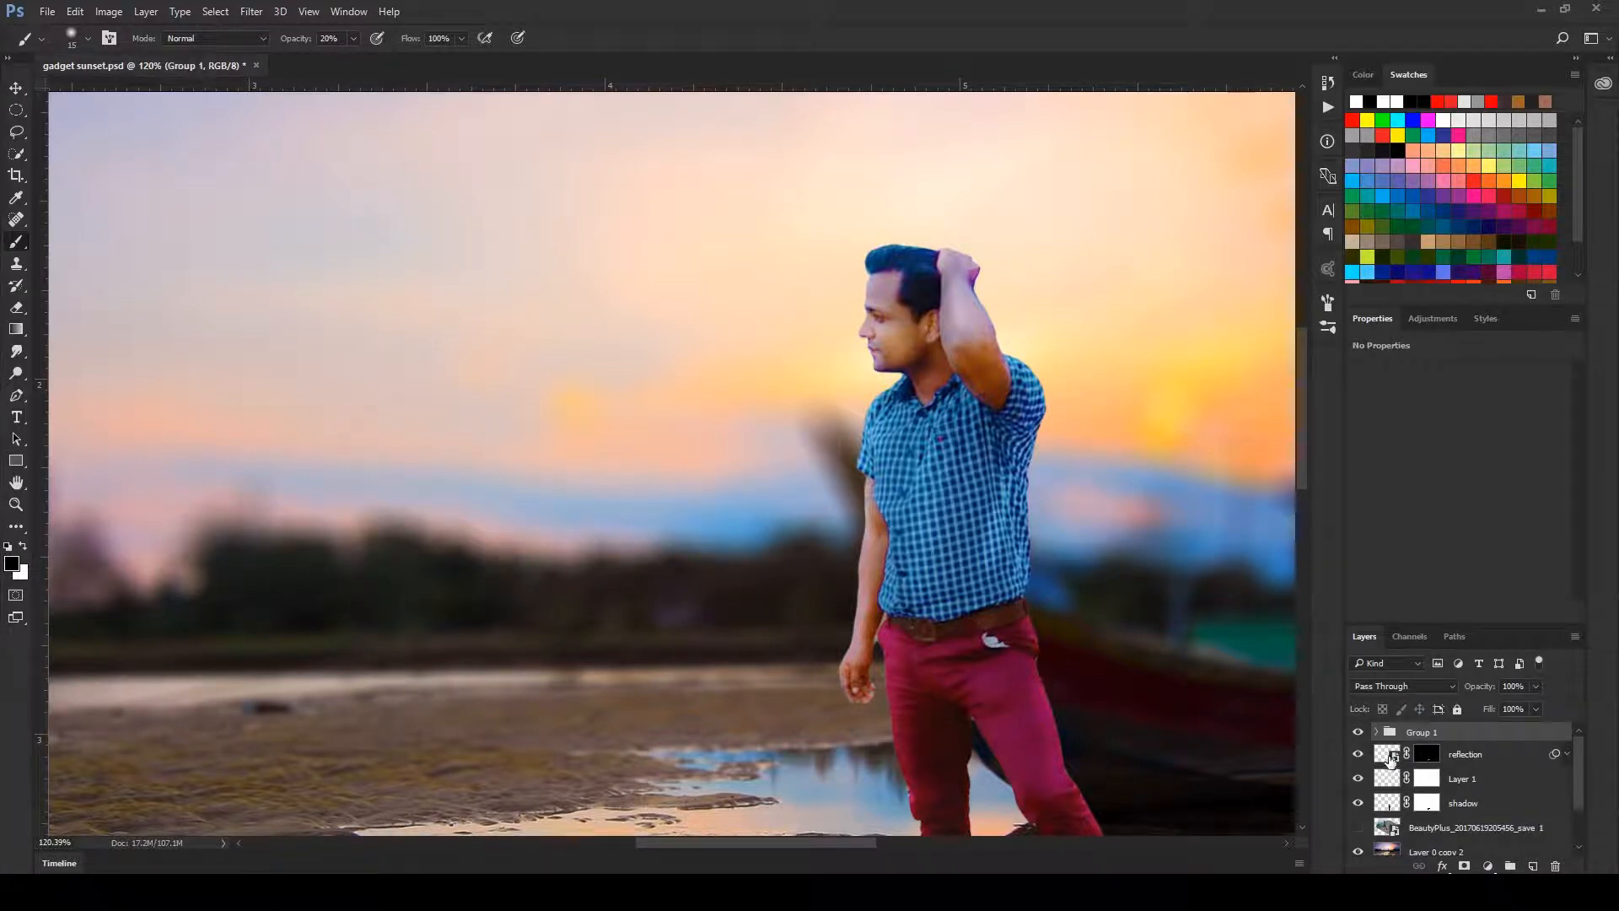
pyautogui.doubleClick(1420, 732)
pyautogui.press('Return')
# - Duplicate the boy group and convert the copy to a Smart Object
pyautogui.hotkey('ctrl', 'j')
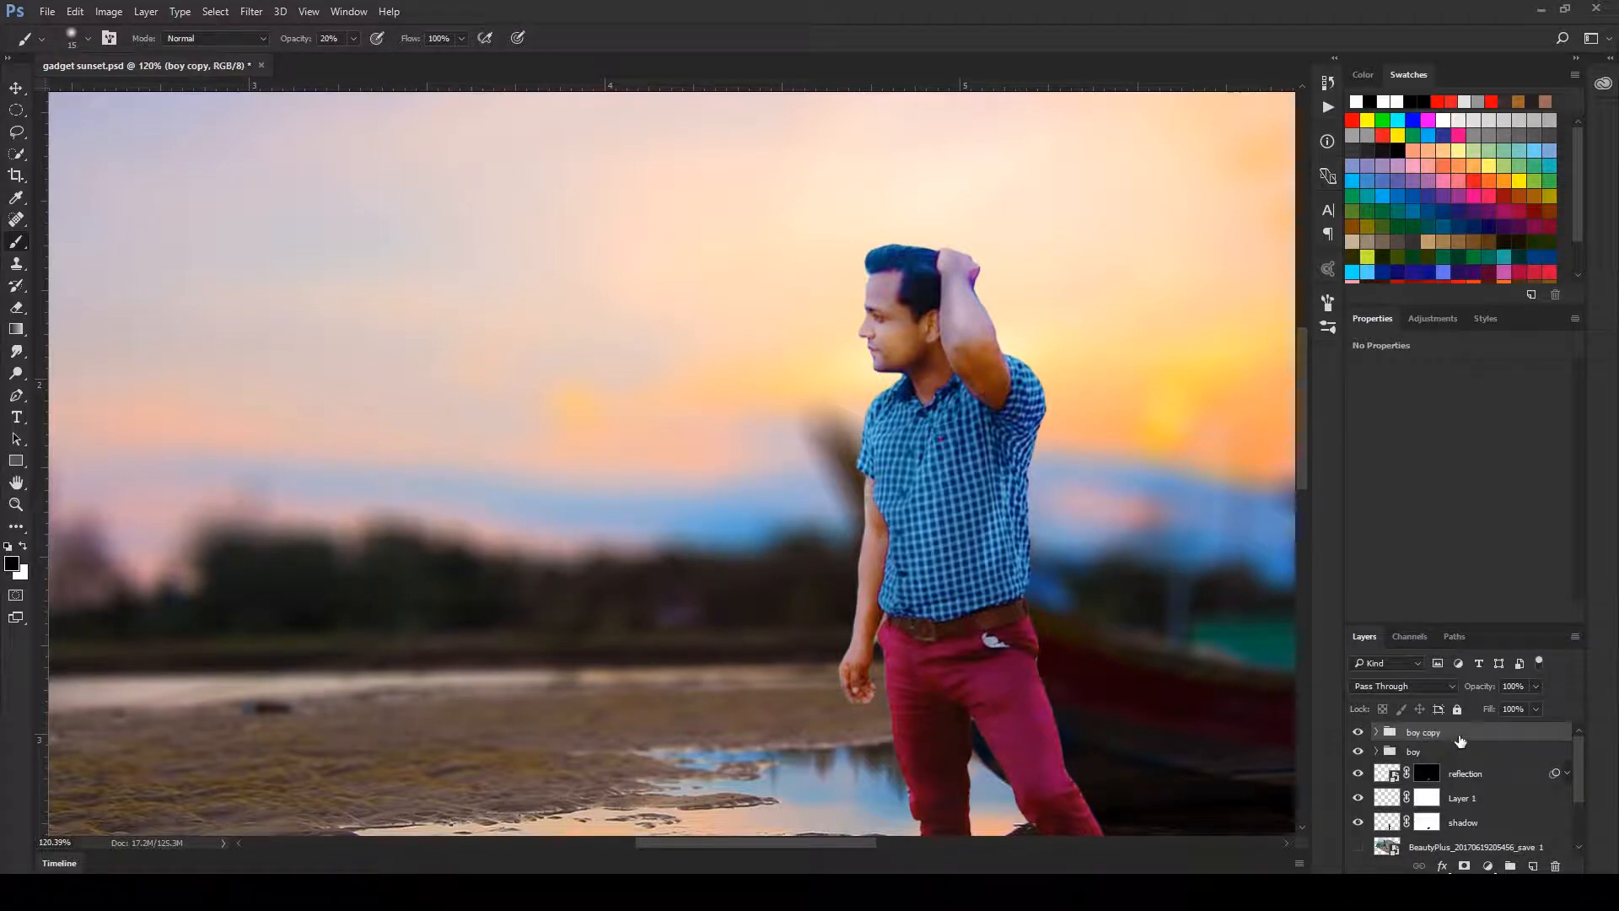
pyautogui.rightClick(1460, 740)
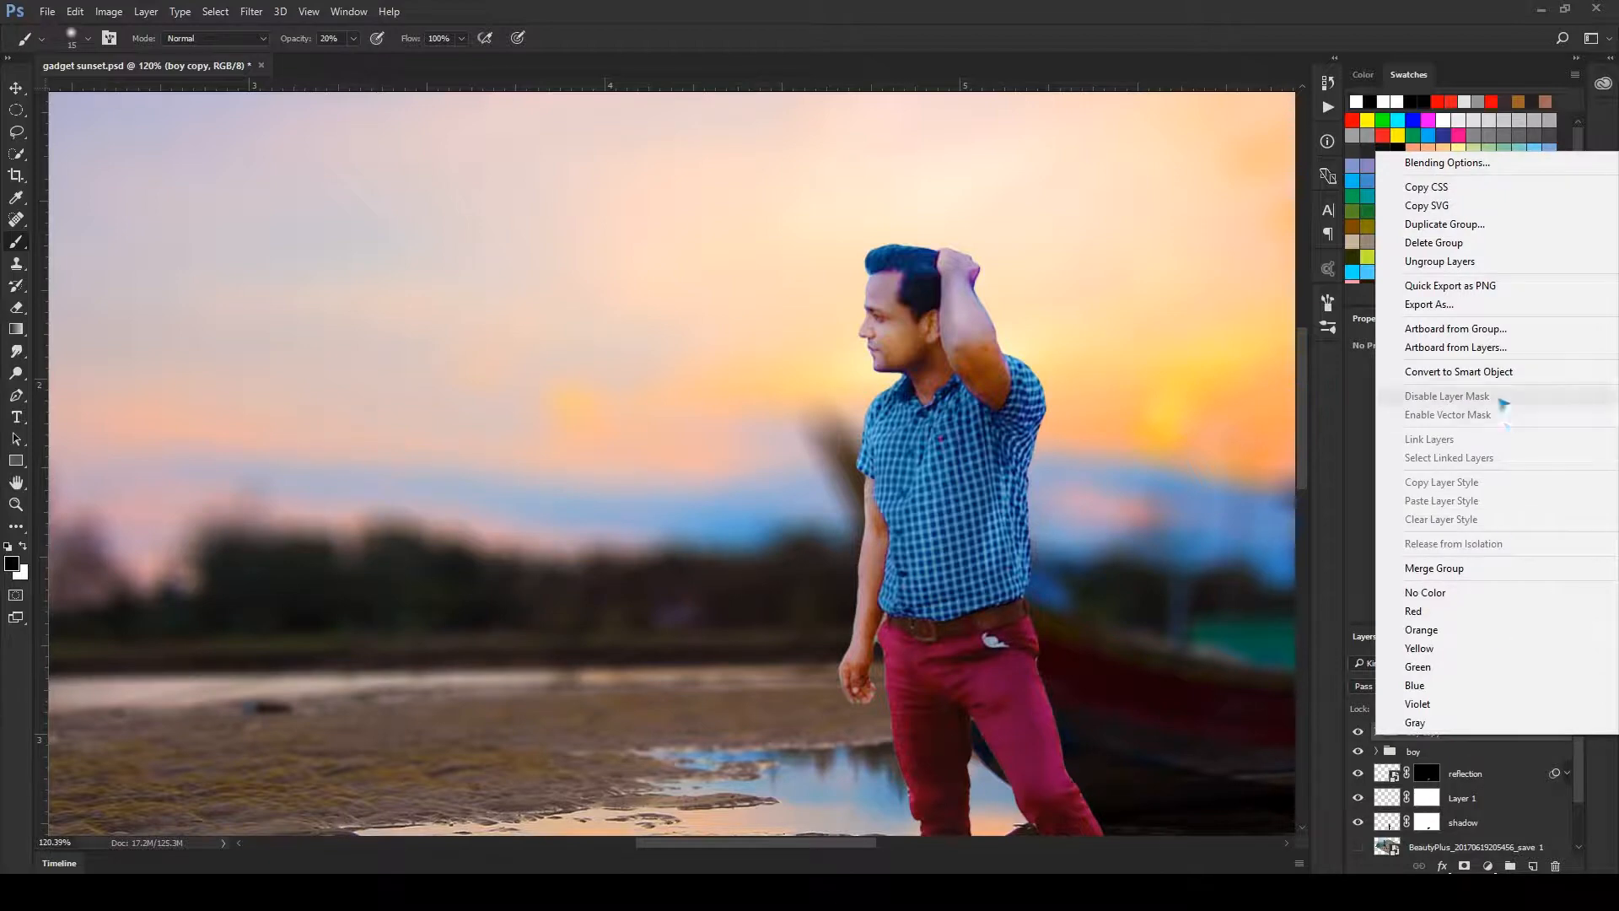
pyautogui.click(1499, 369)
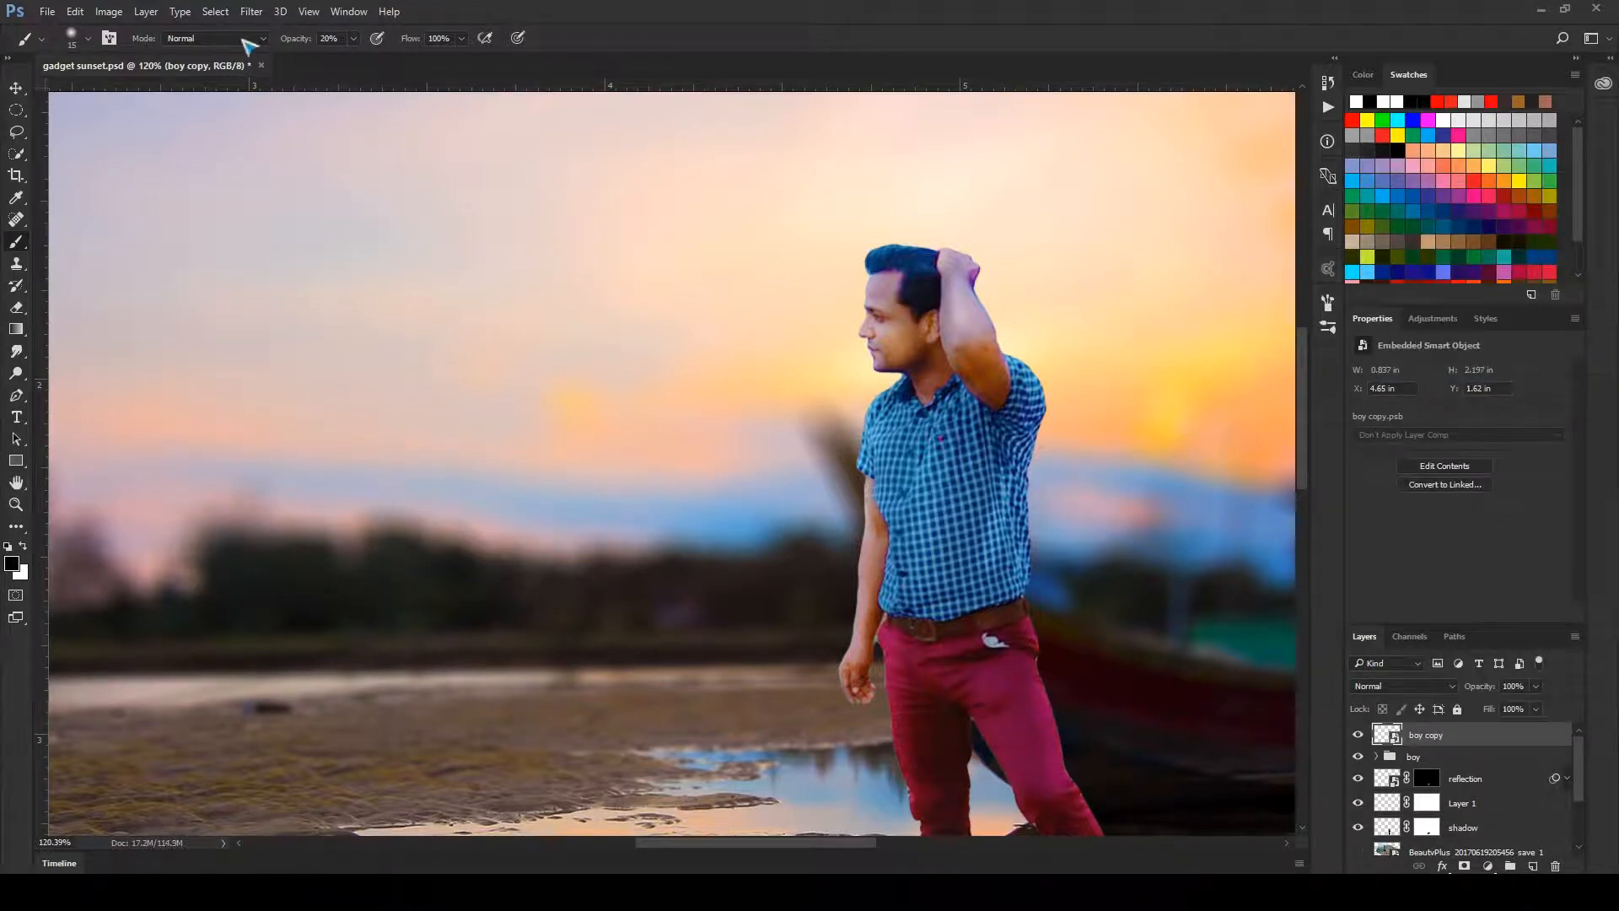
# - Apply a Surface Blur with a reduced radius and a threshold of 15 levels to the boy copy layer
pyautogui.click(251, 11)
pyautogui.moveTo(295, 196)
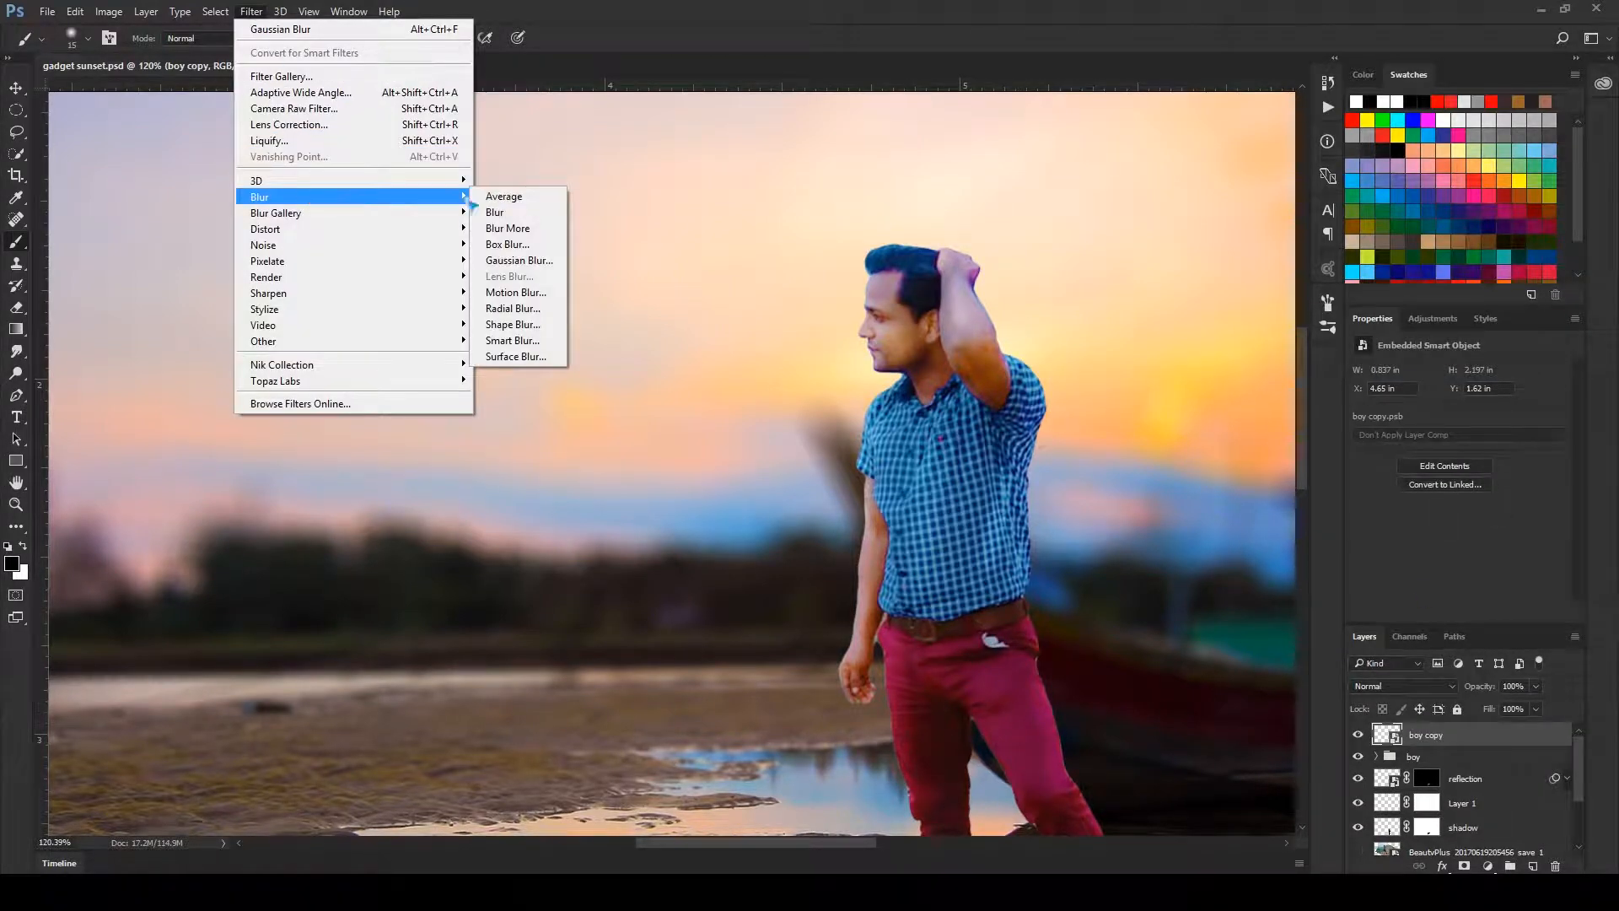
pyautogui.click(523, 356)
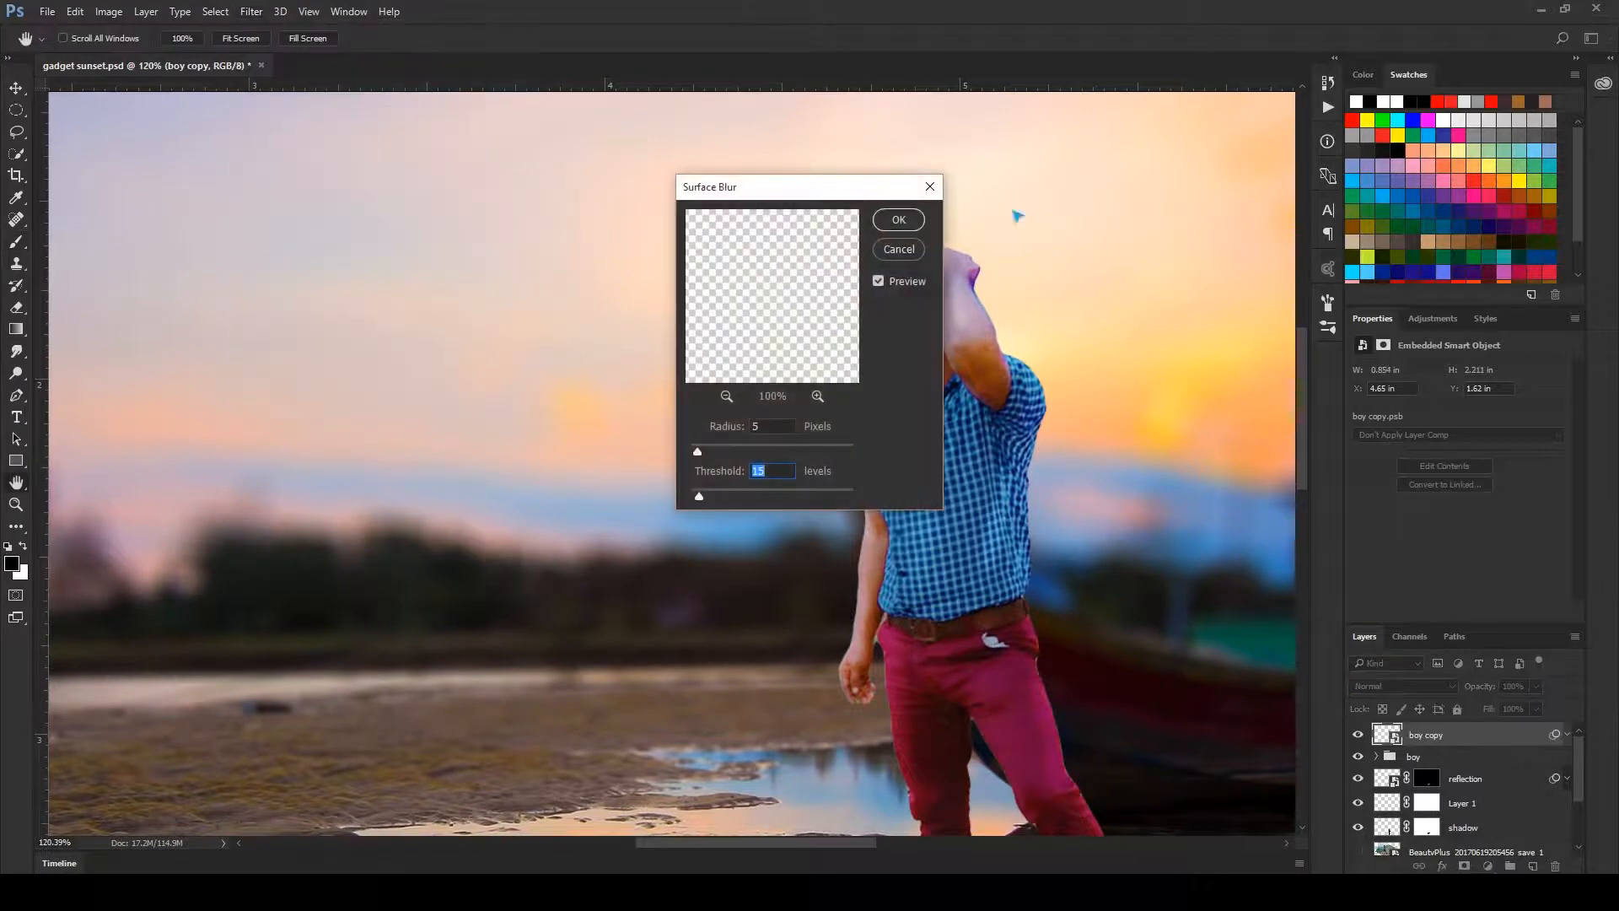
pyautogui.moveTo(842, 188); pyautogui.dragTo(1181, 221)
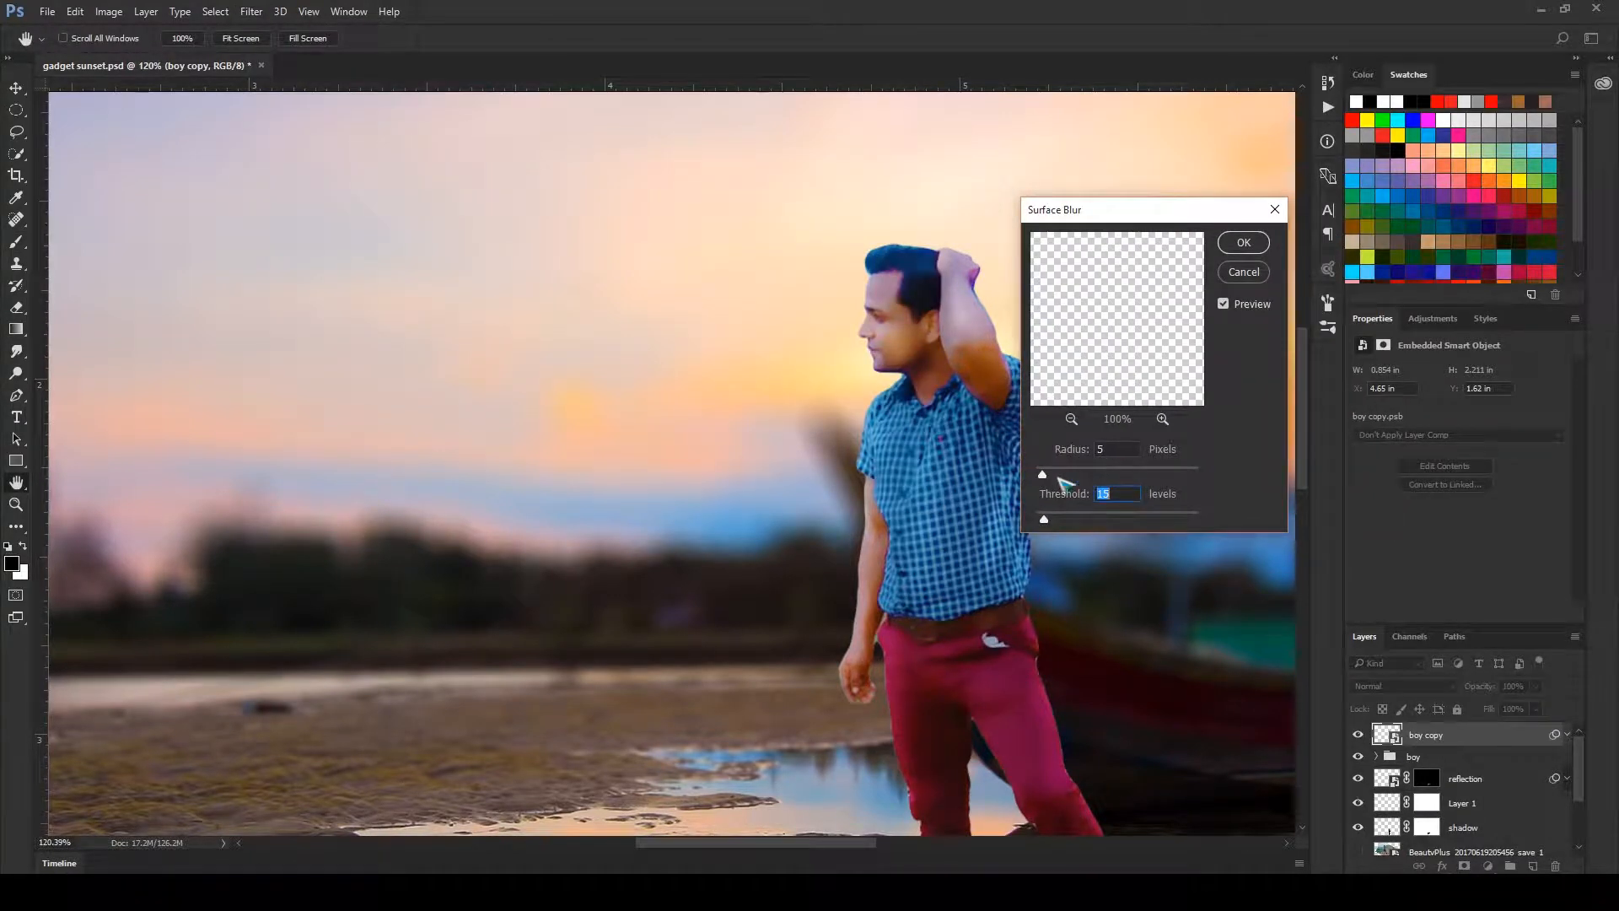
pyautogui.moveTo(1045, 478); pyautogui.dragTo(1035, 478)
pyautogui.click(1244, 242)
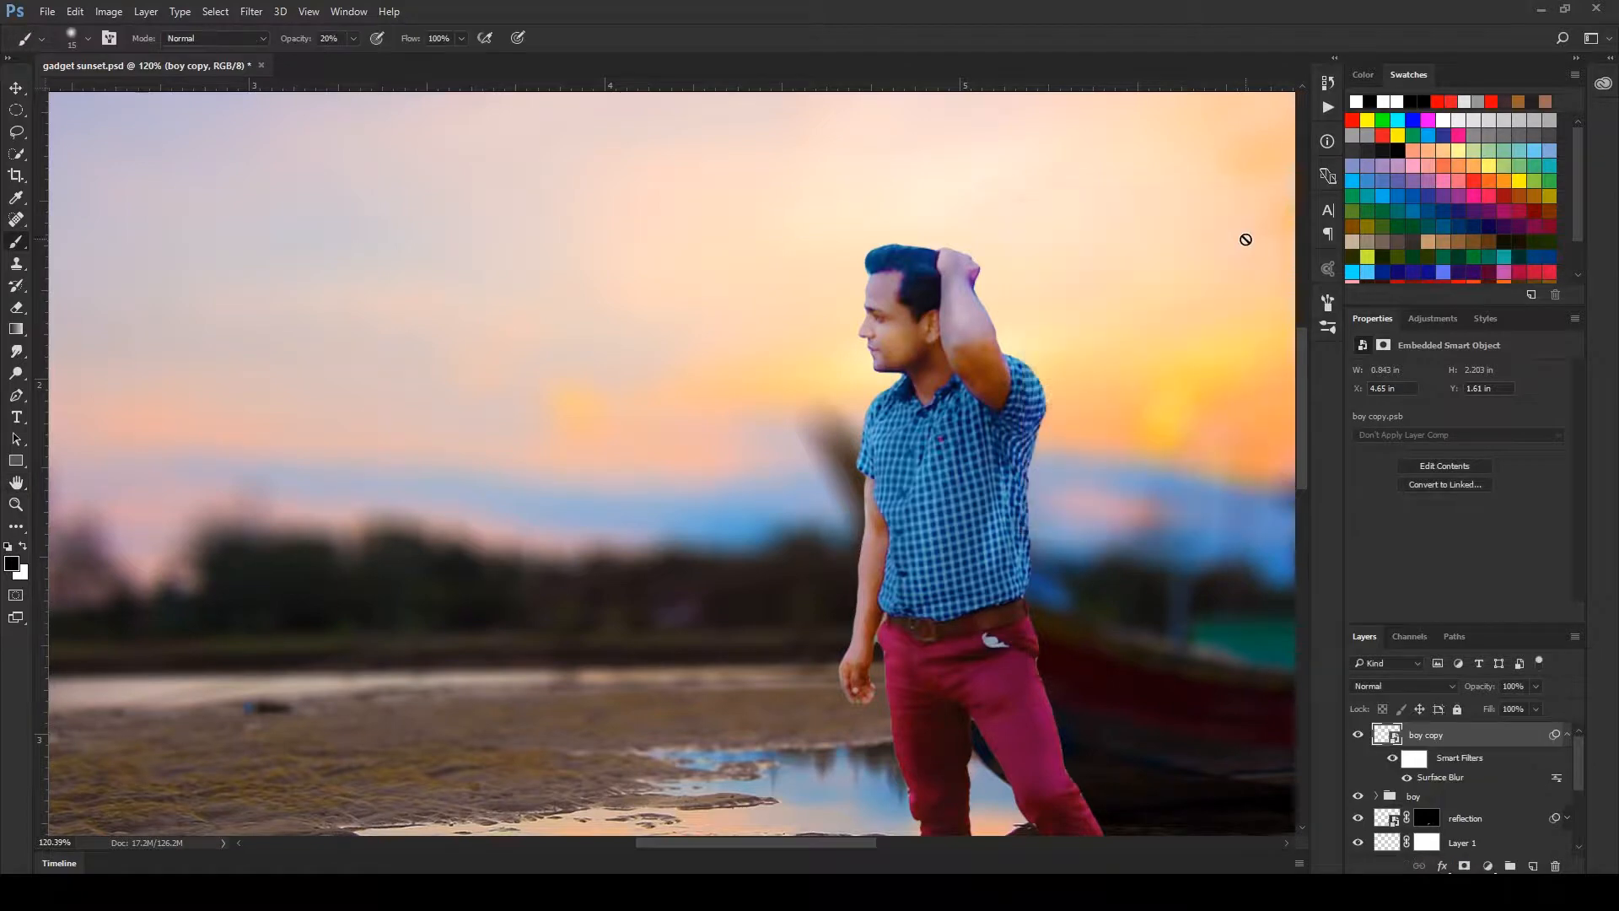
# - Collapse the boy copy layer's smart filters, add a black layer mask to it and make white the foreground color
pyautogui.moveTo(1024, 511); pyautogui.dragTo(942, 538)
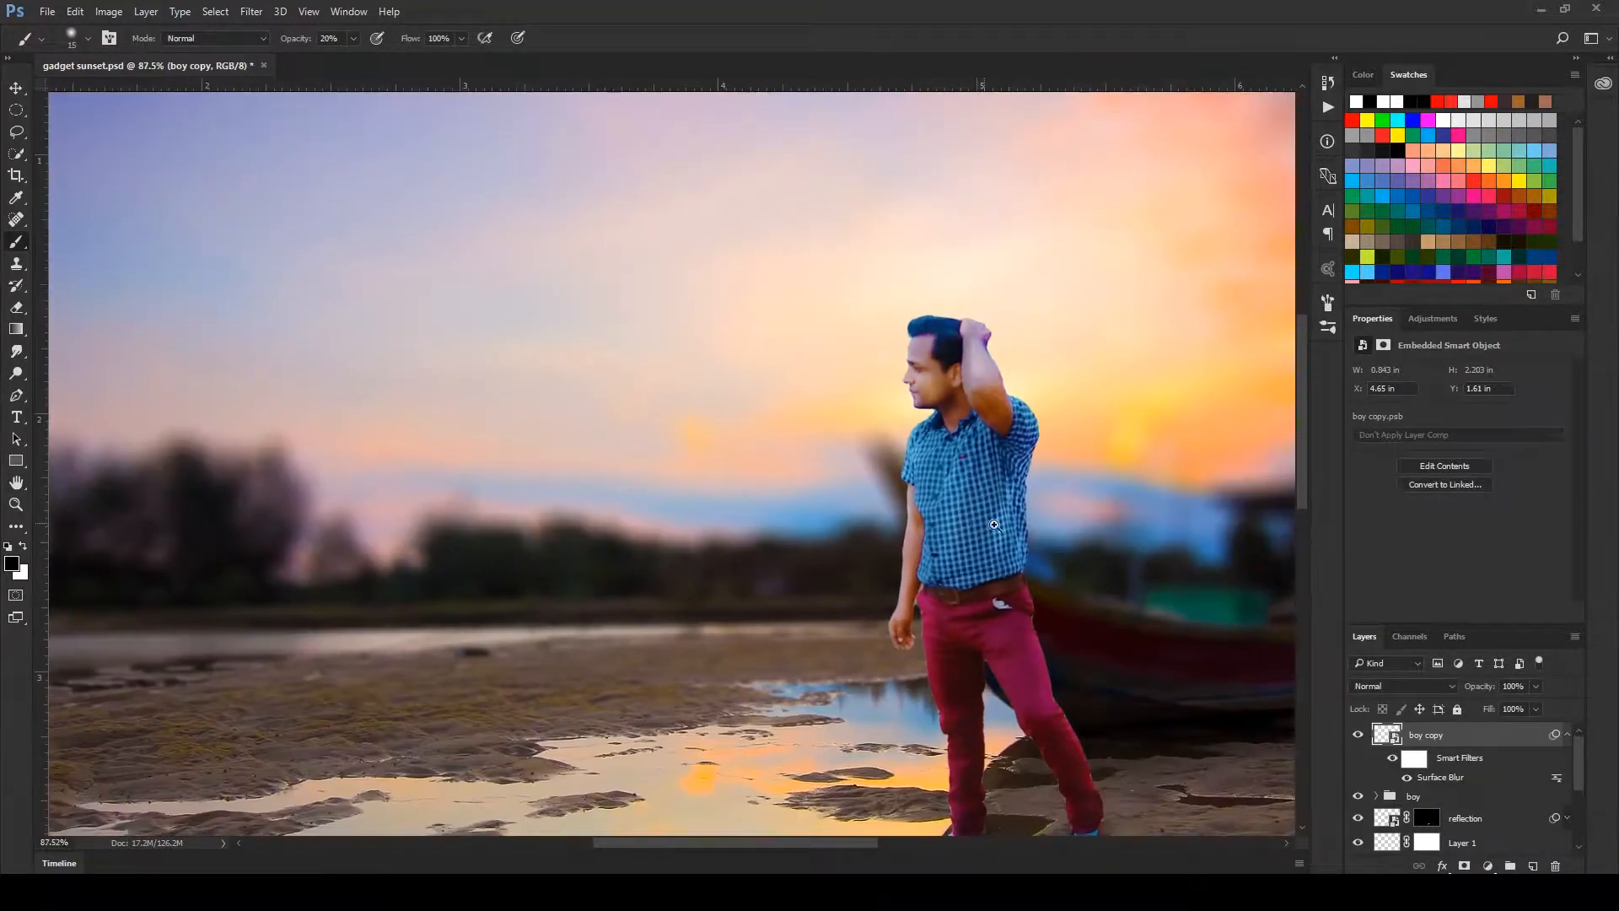
pyautogui.moveTo(961, 426); pyautogui.dragTo(1130, 435)
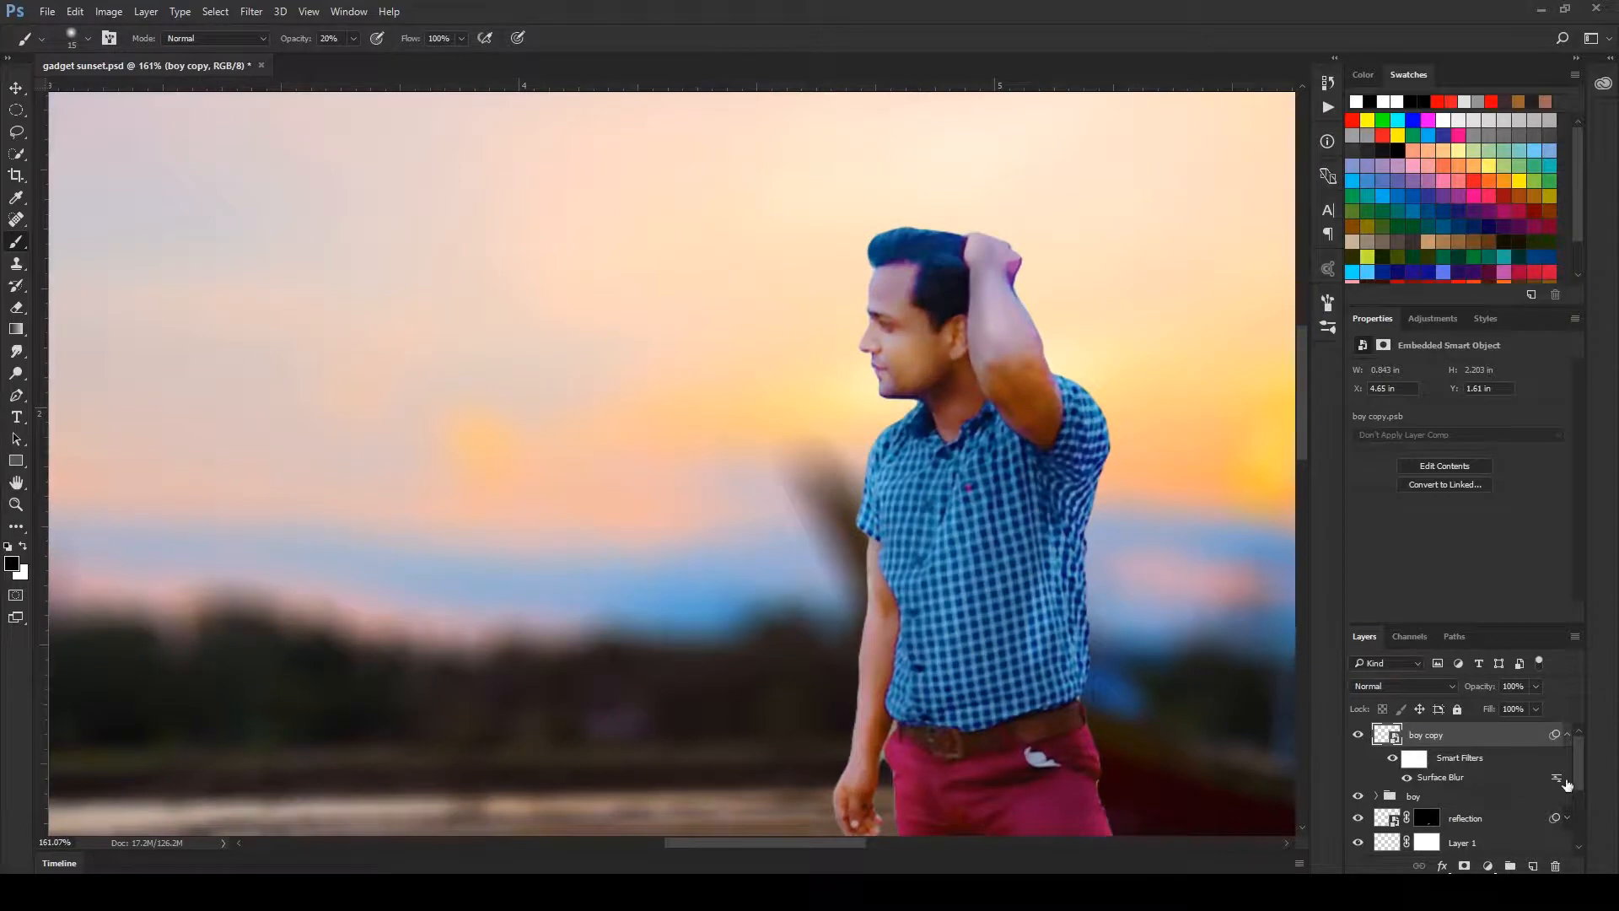
pyautogui.click(1567, 735)
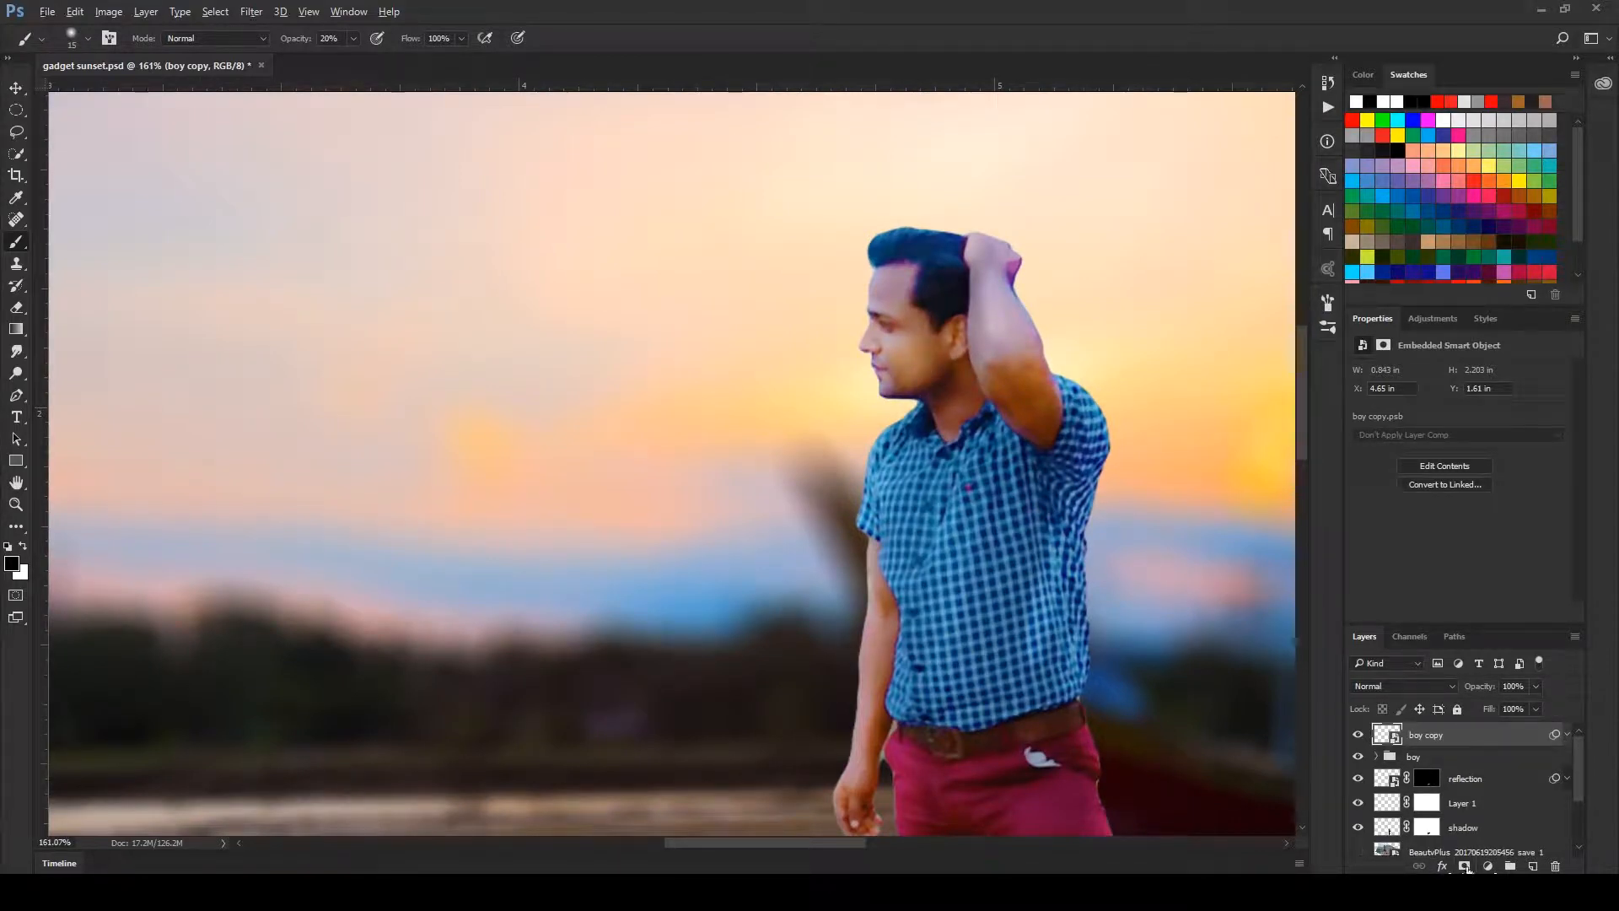
pyautogui.keyDown('alt'); pyautogui.click(1468, 869); pyautogui.keyUp('alt')
pyautogui.press('x')
pyautogui.scroll(2, 883, 341)
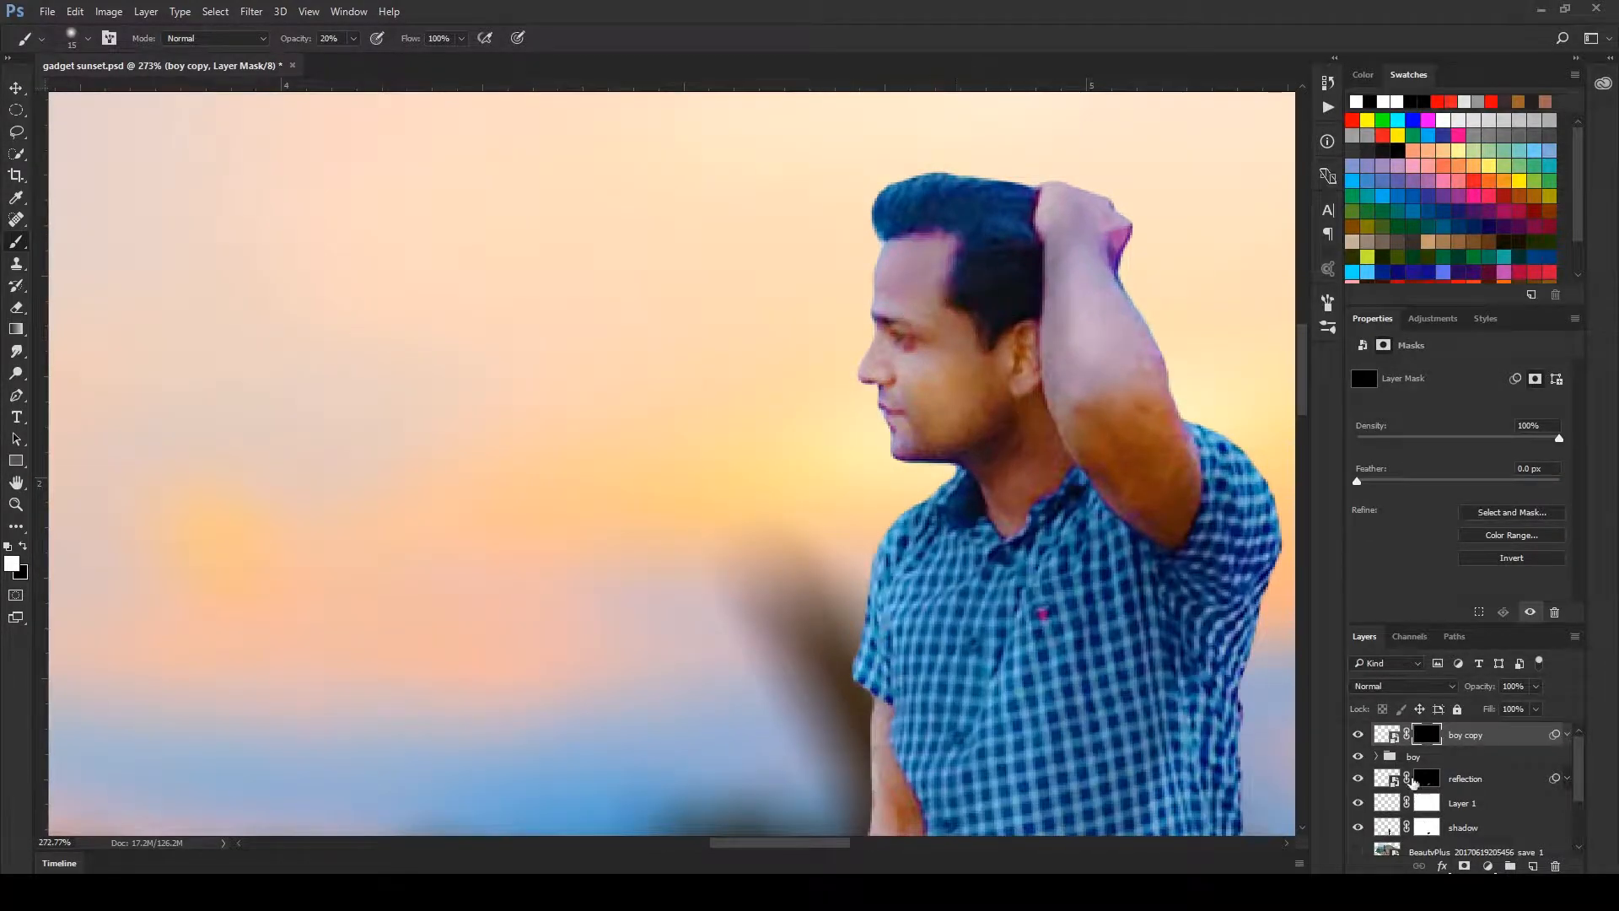
# - Compare the man's face with the boy copy layer hidden and shown
pyautogui.click(1358, 736)
pyautogui.click(1357, 736)
pyautogui.click(1358, 735)
pyautogui.click(1357, 735)
pyautogui.scroll(-2, 1029, 438)
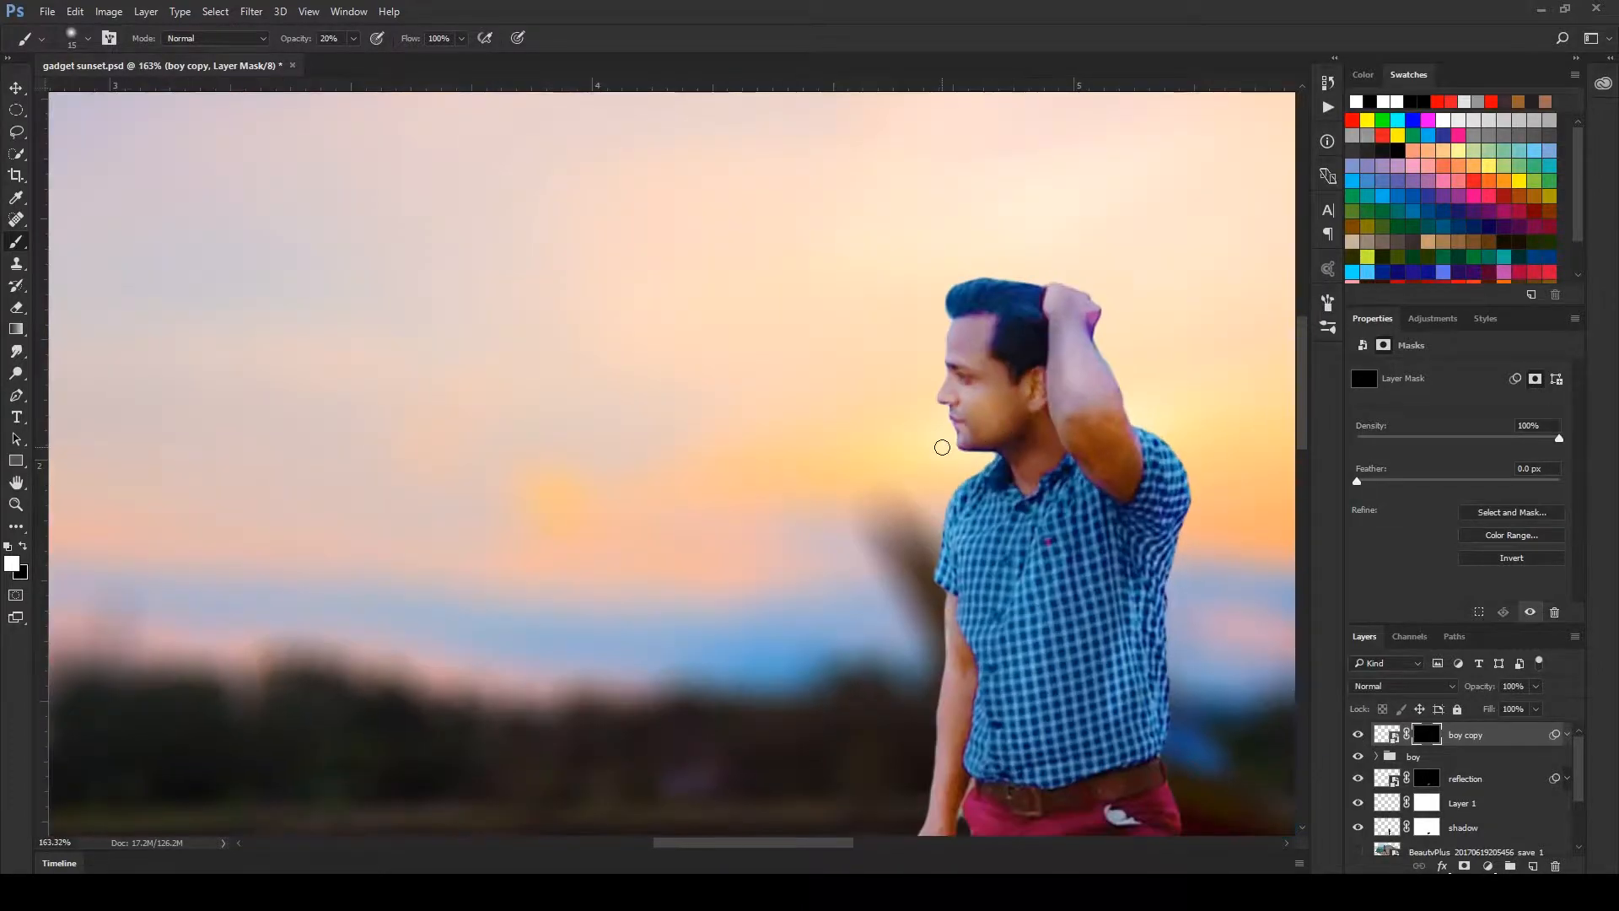
# - Set the brush opacity to 100% for painting on the boy copy mask
pyautogui.rightClick(888, 408)
pyautogui.click(918, 516)
pyautogui.click(747, 13)
pyautogui.click(354, 39)
pyautogui.moveTo(351, 58); pyautogui.dragTo(482, 75)
pyautogui.click(759, 39)
pyautogui.scroll(2, 970, 409)
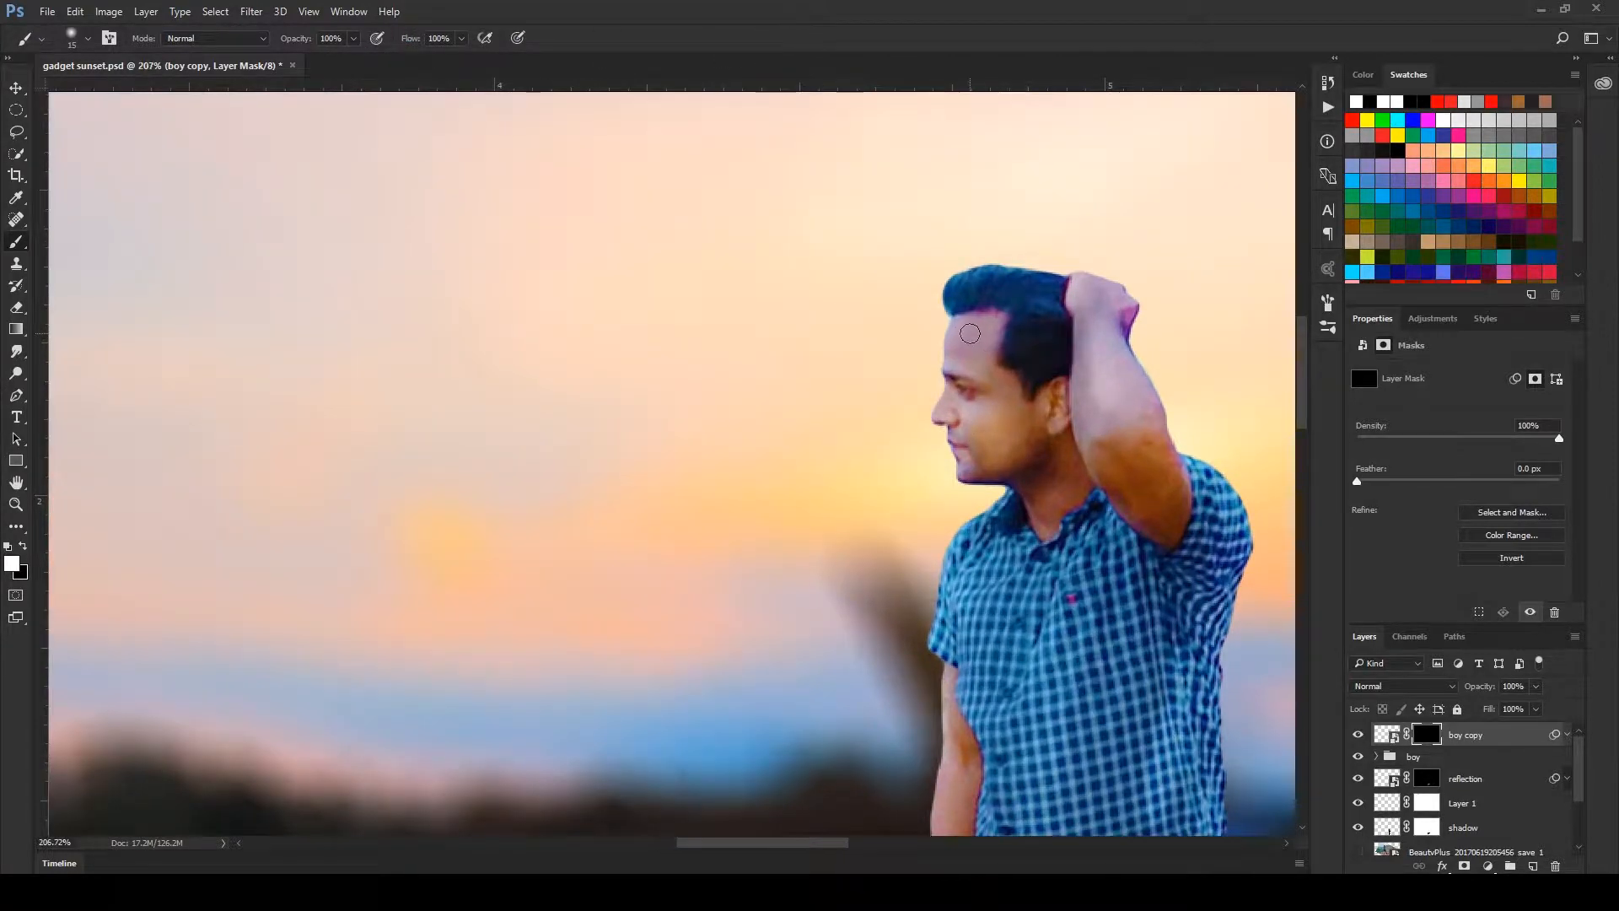
# - Paint white on the boy copy mask over the man's face, neck and raised arm with a 20 to 25 px brush
pyautogui.press(']')
pyautogui.press(']')
pyautogui.press('[')
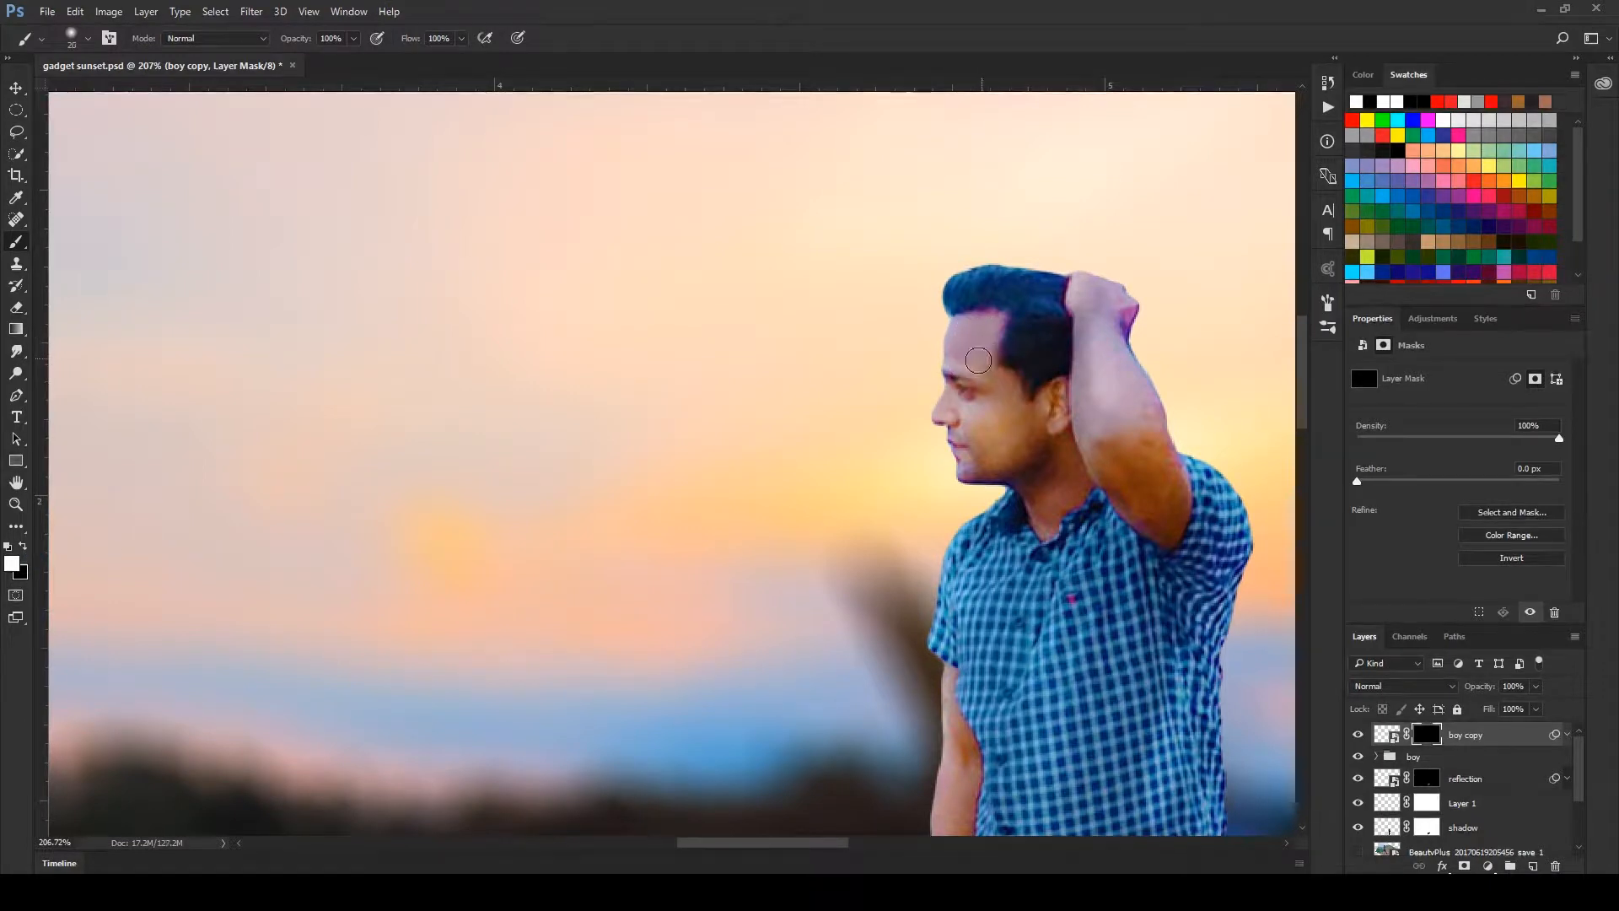
pyautogui.press('[')
pyautogui.press(']')
pyautogui.press(']')
pyautogui.press(']')
pyautogui.press(']')
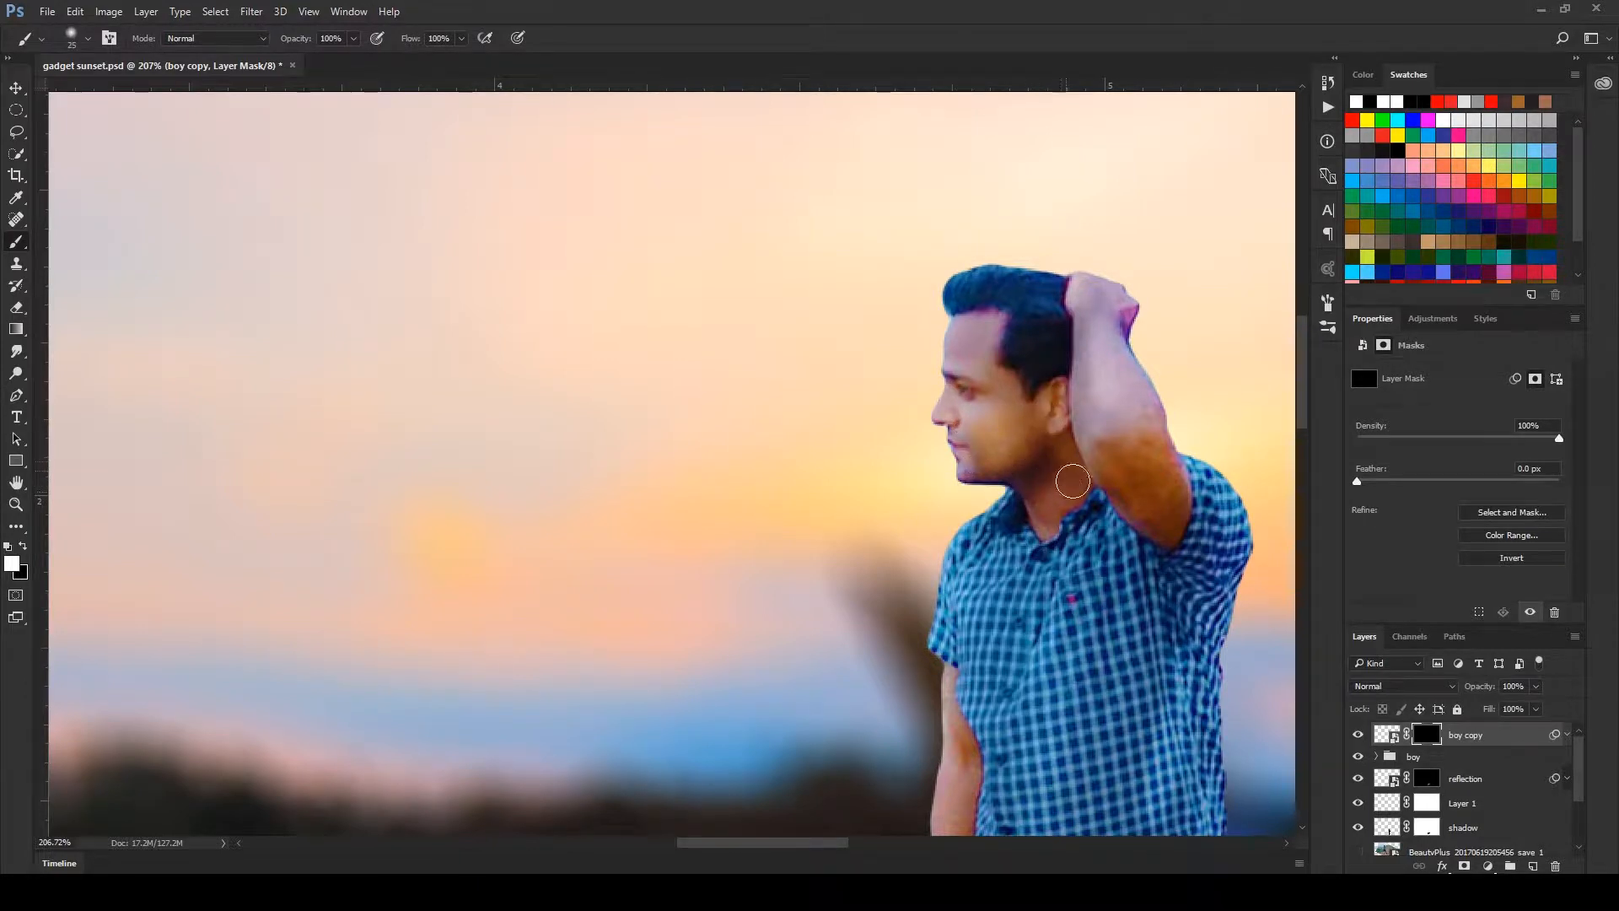
pyautogui.press('[')
pyautogui.moveTo(1114, 334)
pyautogui.mouseDown()
pyautogui.moveTo(1080, 286)
pyautogui.moveTo(1124, 302)
pyautogui.mouseUp()
pyautogui.press('[')
pyautogui.press(']')
pyautogui.moveTo(1133, 395); pyautogui.dragTo(1150, 410)
# - Paint white on the boy copy mask over the man's hanging arm with a 20 px brush and review the whole composite
pyautogui.moveTo(936, 686); pyautogui.dragTo(887, 407)
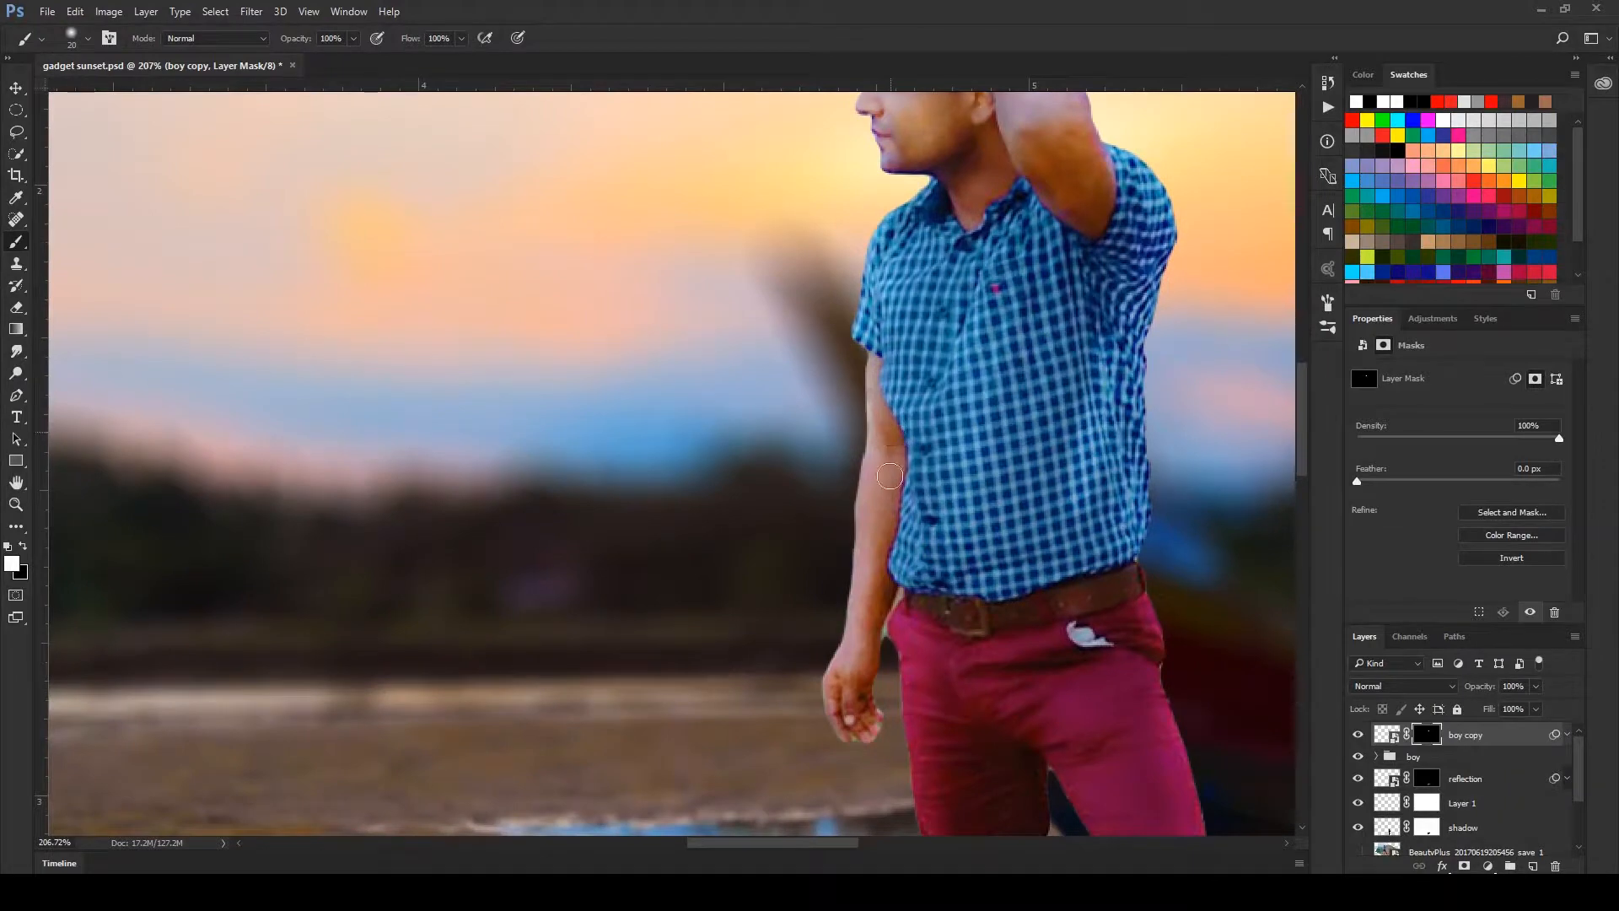
pyautogui.moveTo(879, 579)
pyautogui.mouseDown()
pyautogui.moveTo(861, 657)
pyautogui.moveTo(861, 541)
pyautogui.moveTo(848, 579)
pyautogui.moveTo(857, 607)
pyautogui.moveTo(873, 590)
pyautogui.moveTo(860, 524)
pyautogui.moveTo(847, 556)
pyautogui.moveTo(867, 602)
pyautogui.moveTo(891, 340)
pyautogui.mouseUp()
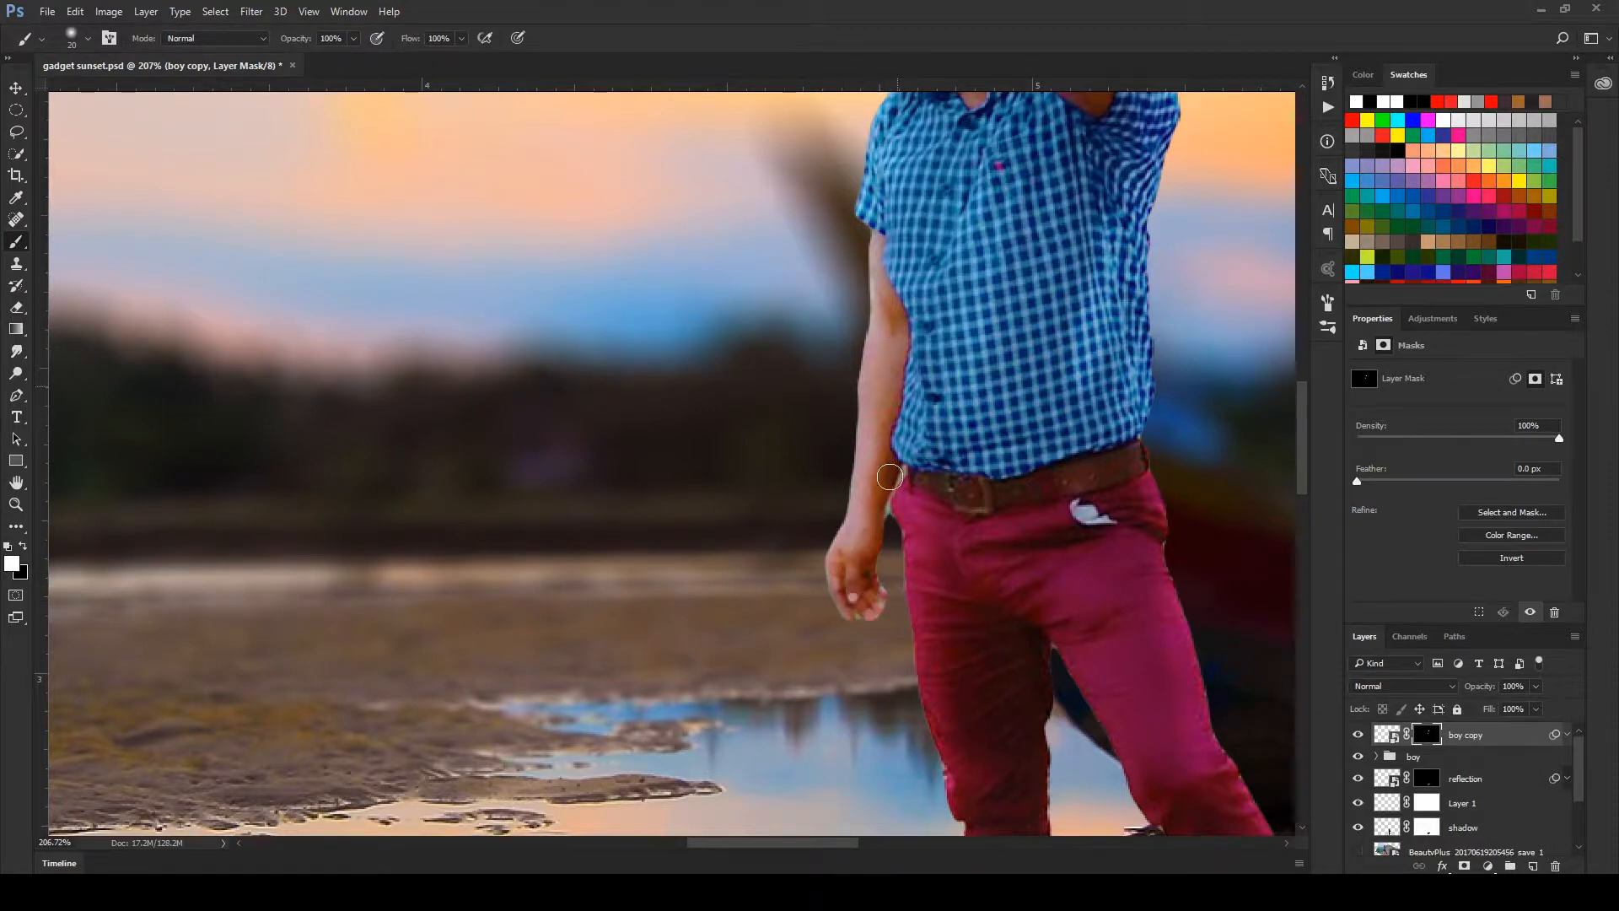
pyautogui.moveTo(932, 263); pyautogui.dragTo(901, 456)
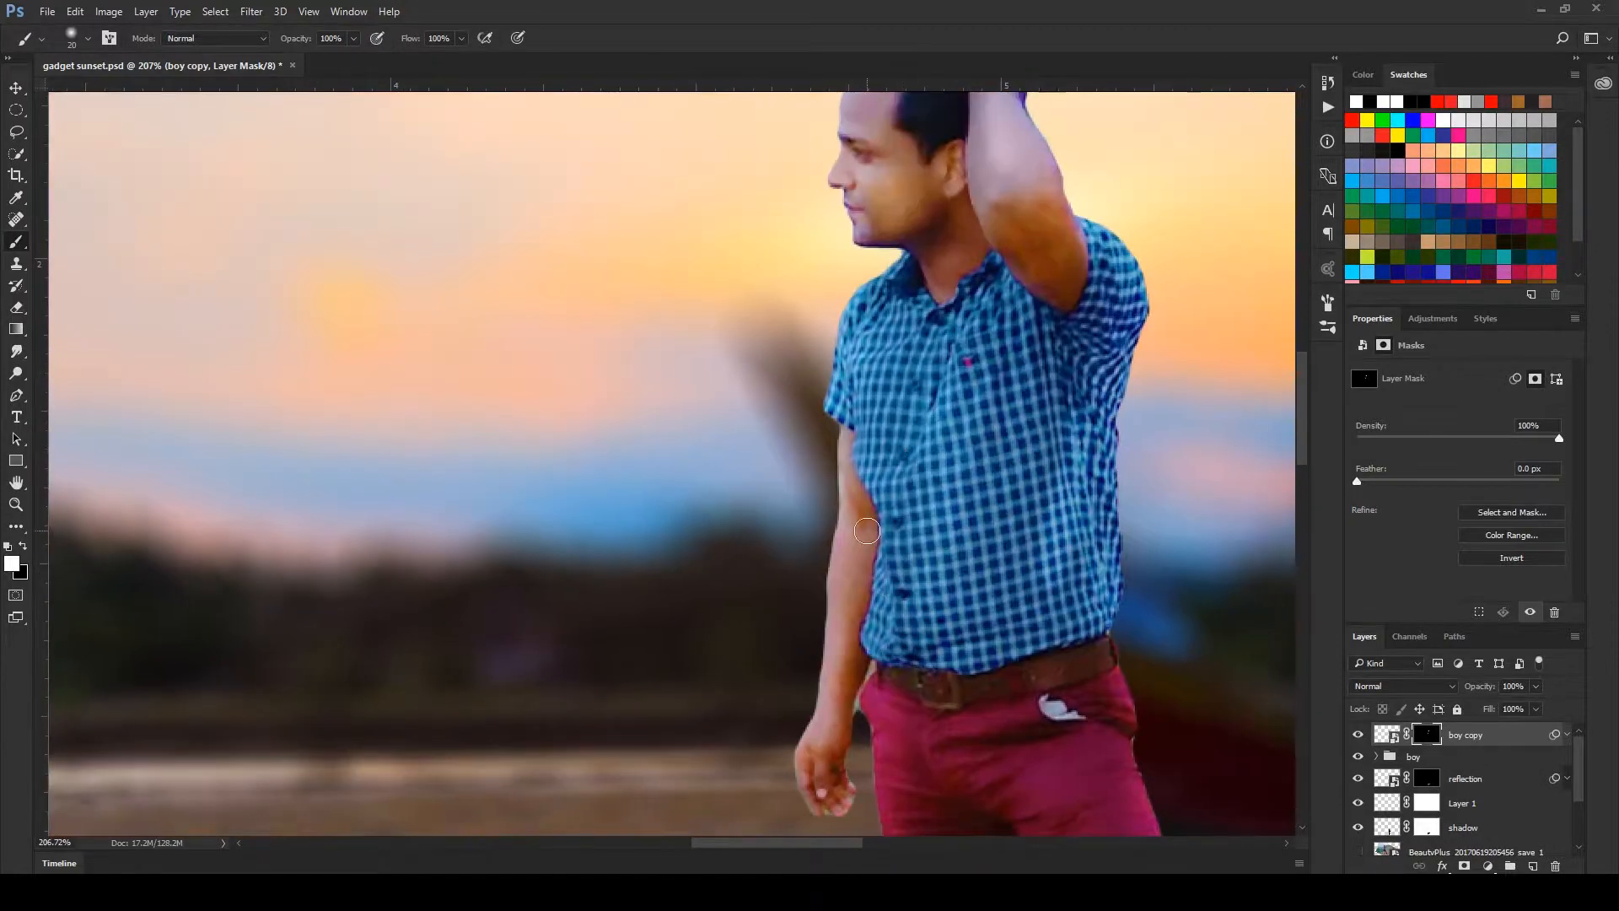
pyautogui.moveTo(861, 507); pyautogui.dragTo(852, 444)
pyautogui.moveTo(1015, 539); pyautogui.dragTo(981, 447)
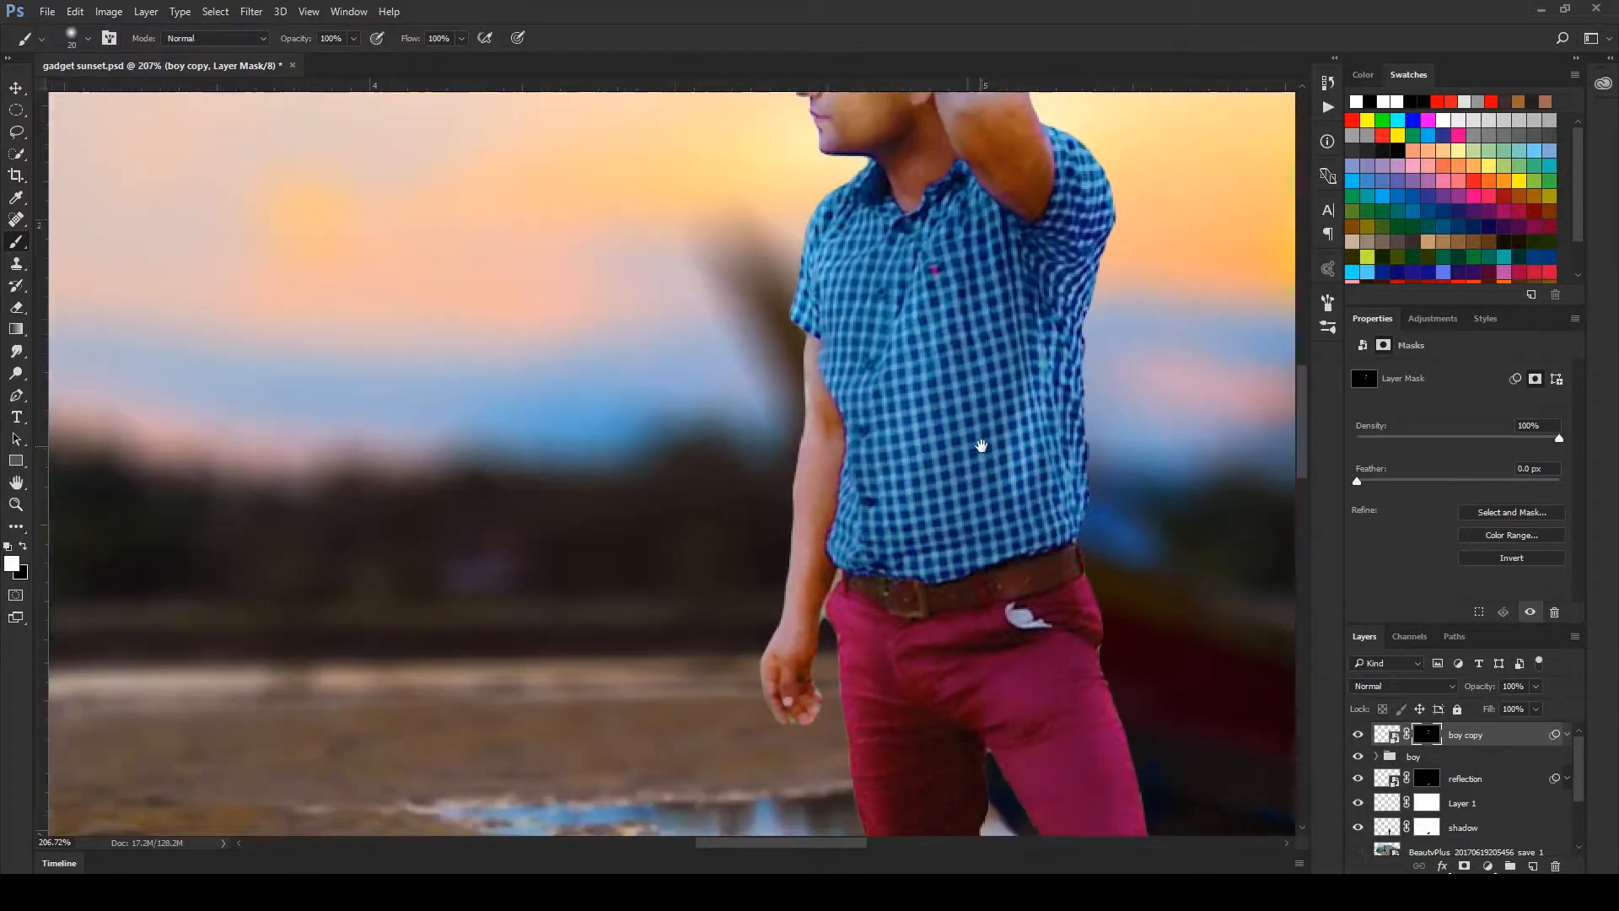
pyautogui.moveTo(950, 307); pyautogui.dragTo(915, 185)
pyautogui.moveTo(930, 506); pyautogui.dragTo(958, 687)
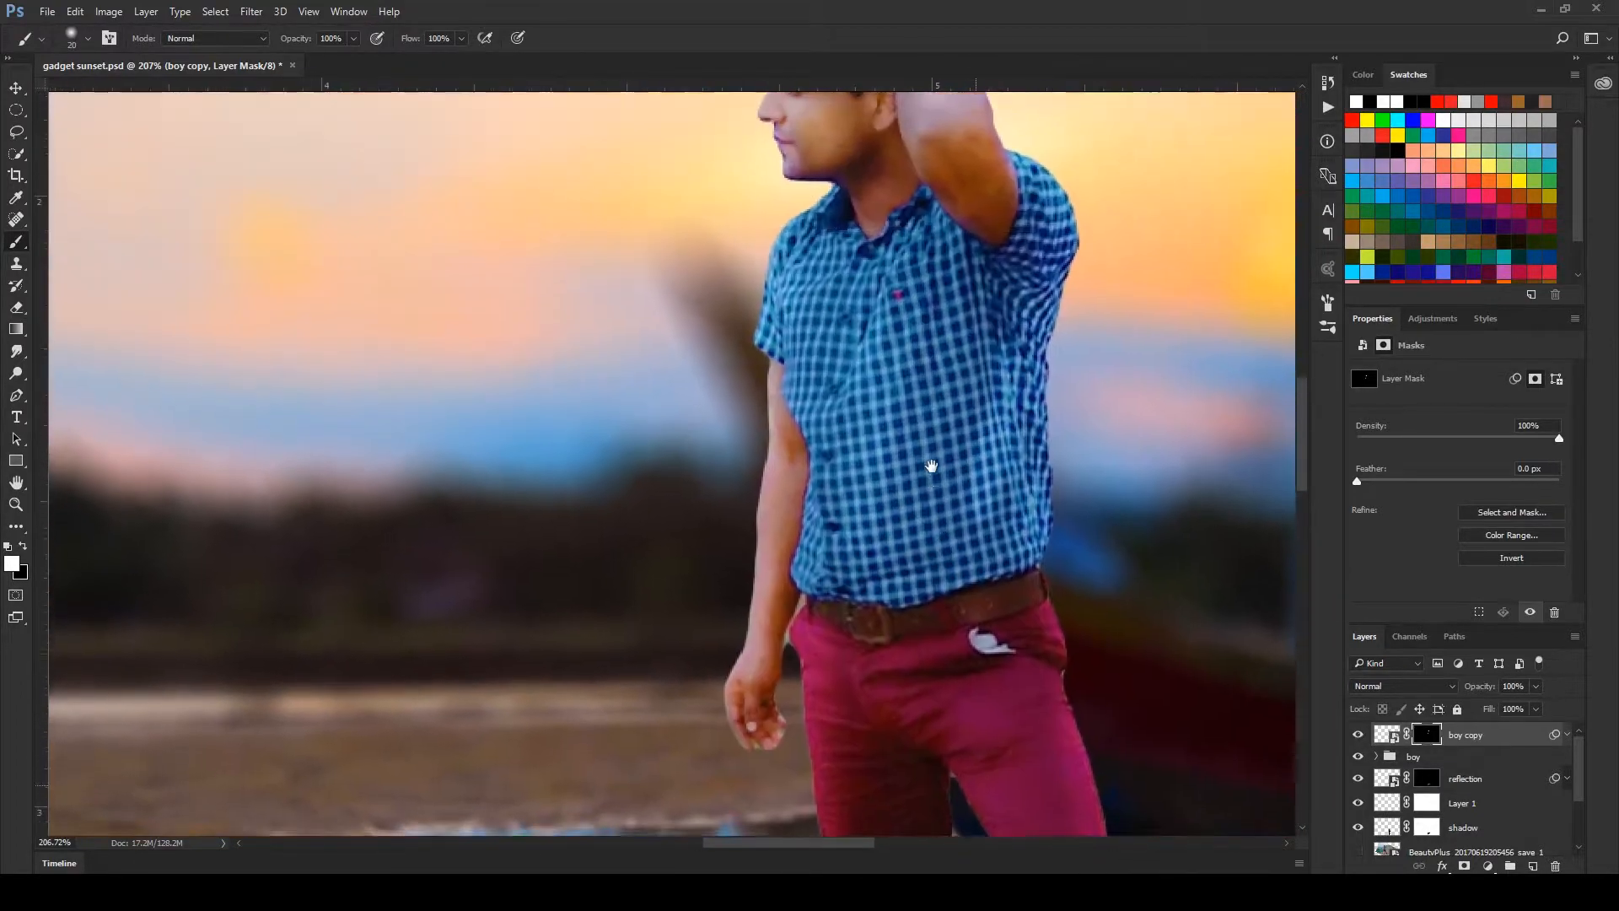
pyautogui.moveTo(928, 463); pyautogui.dragTo(955, 564)
pyautogui.moveTo(966, 425); pyautogui.dragTo(988, 556)
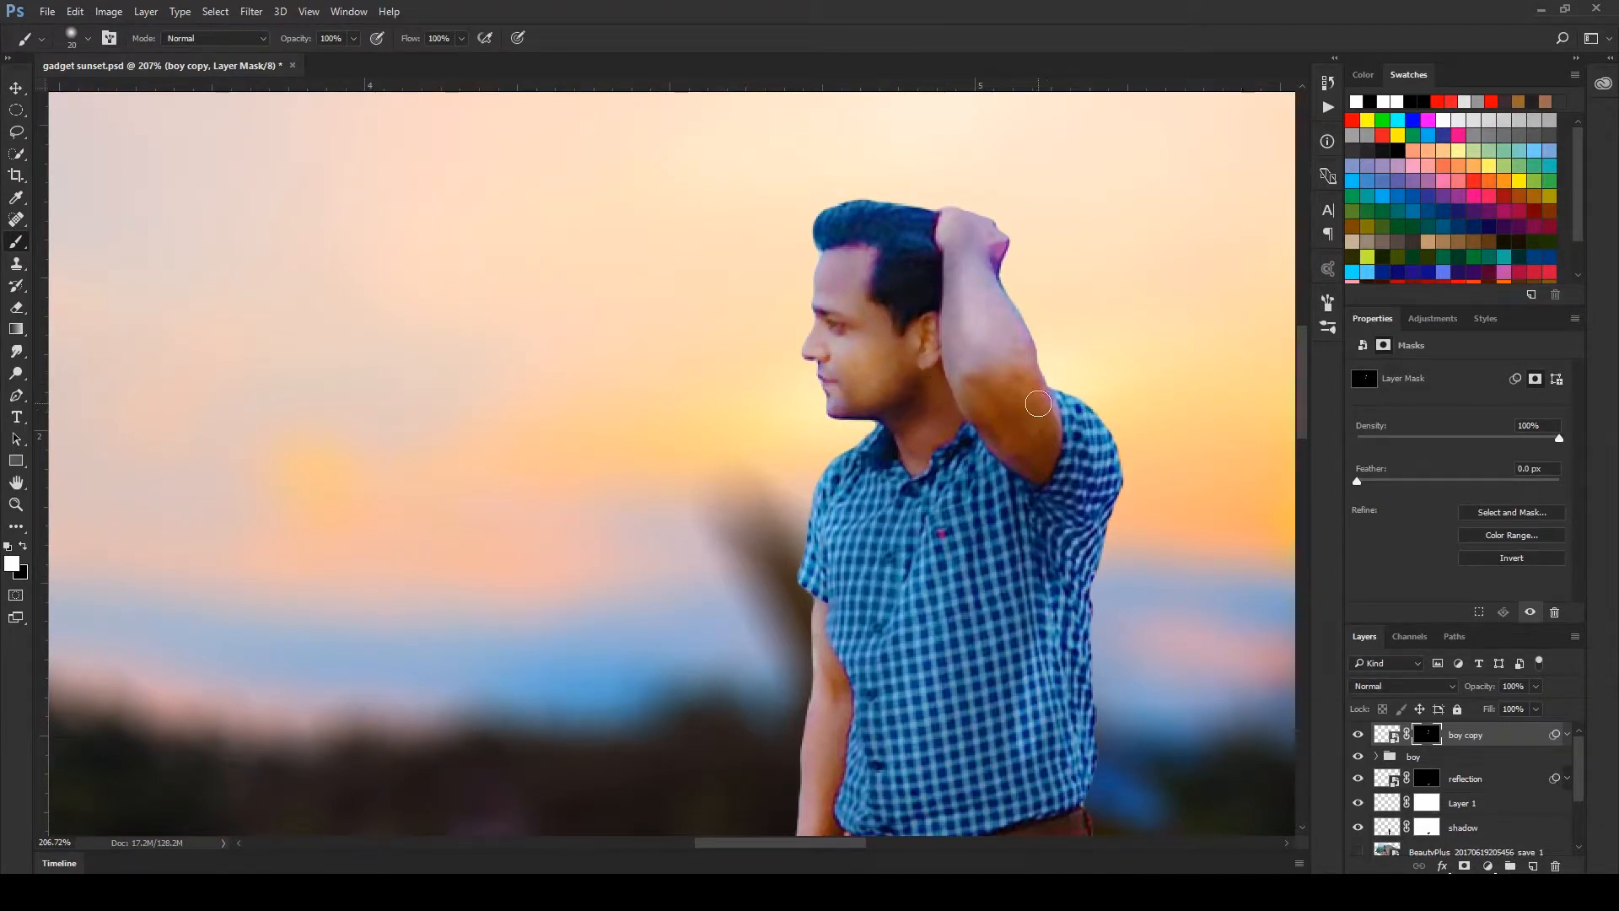
pyautogui.moveTo(1028, 460); pyautogui.dragTo(956, 540)
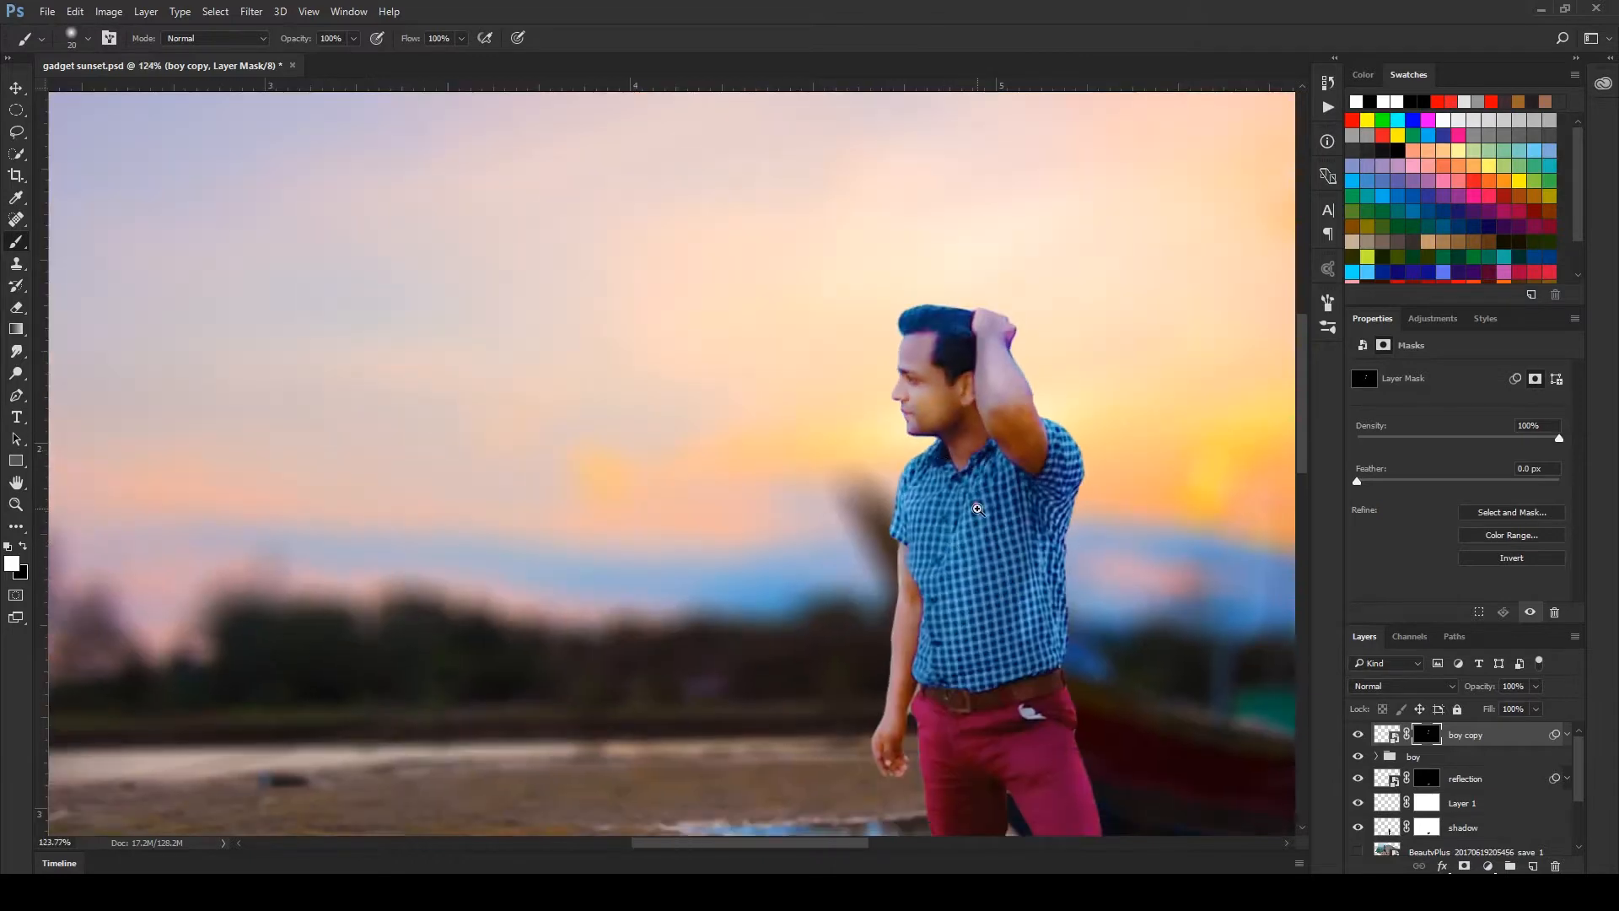
pyautogui.moveTo(843, 514); pyautogui.dragTo(687, 533)
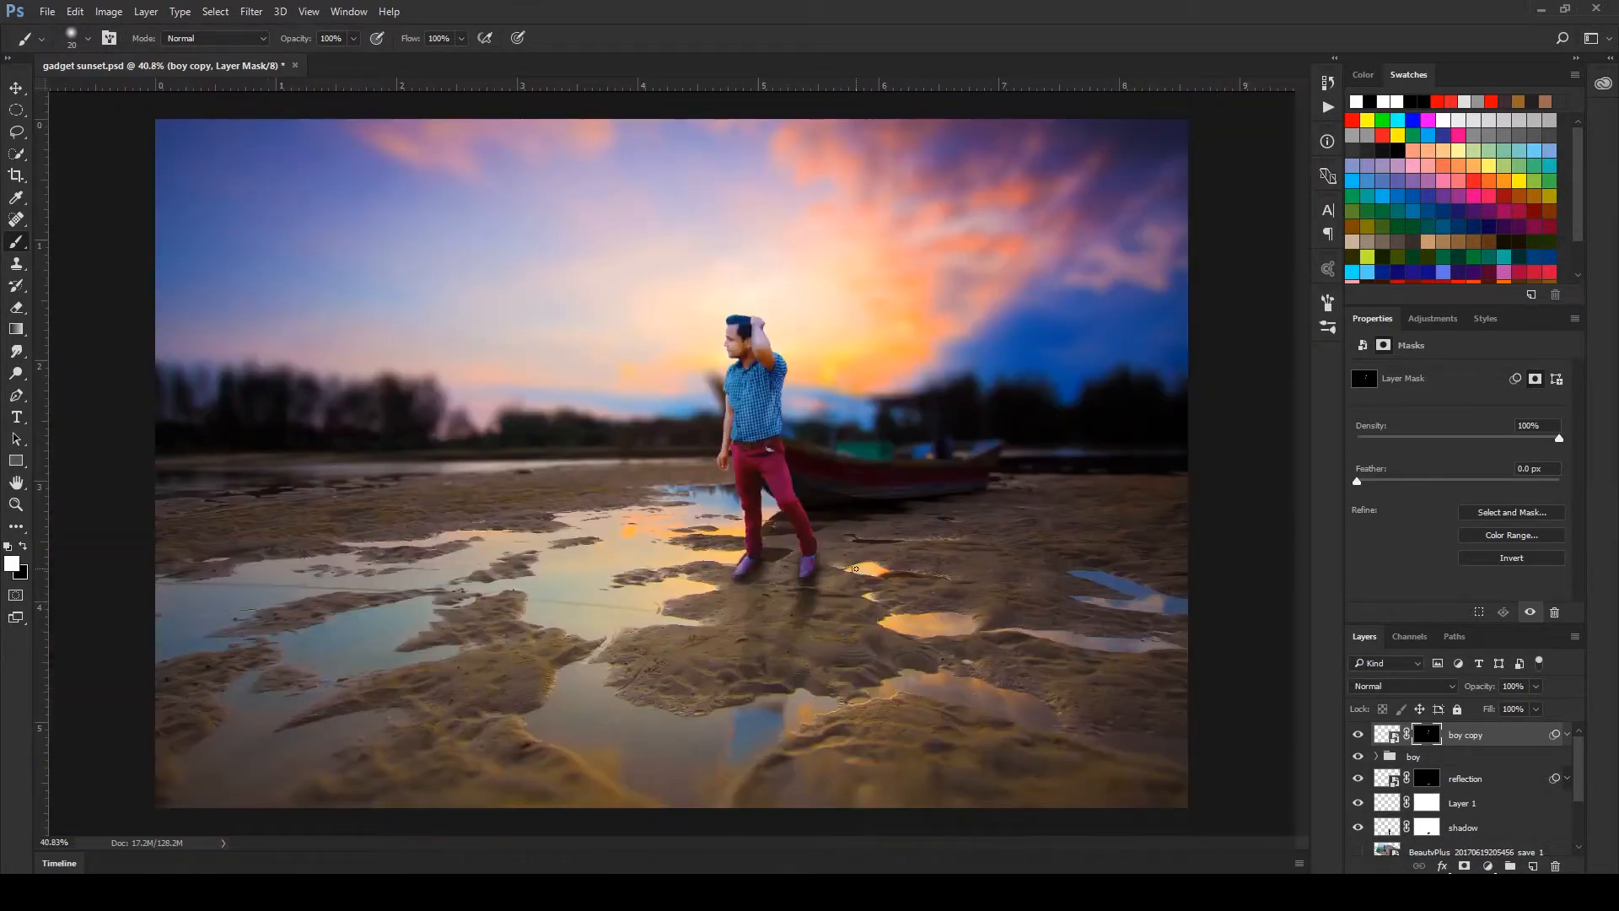